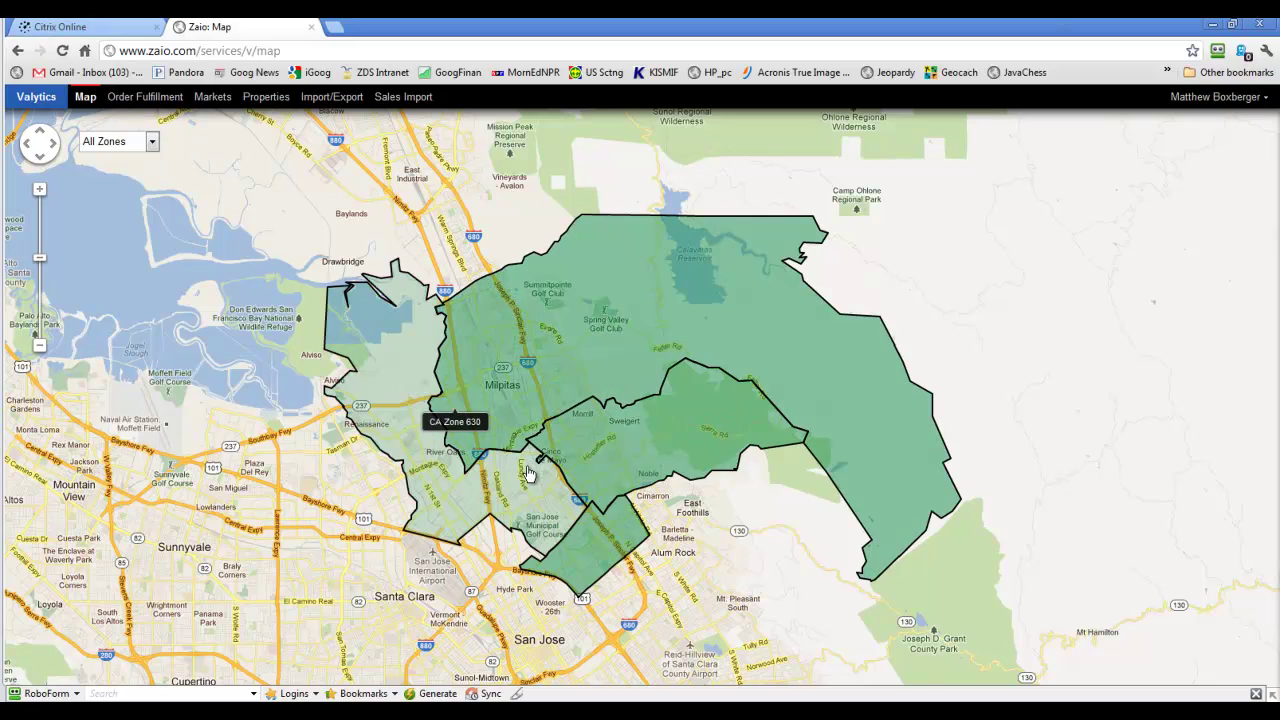
- Zoom the map to CA Zone 631 and list the Piedmont_Hills_HSchool area's markets
{"action": "left_click", "coordinate": [628, 450]}
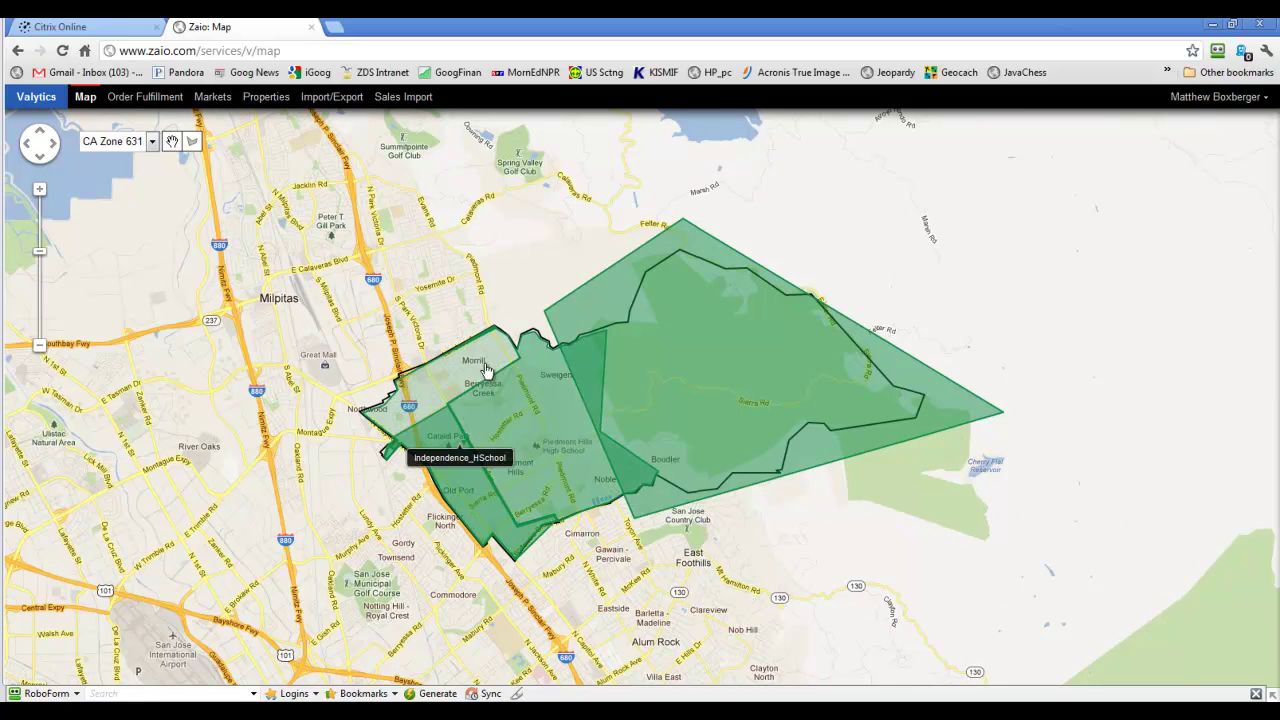
{"action": "left_click", "coordinate": [537, 447]}
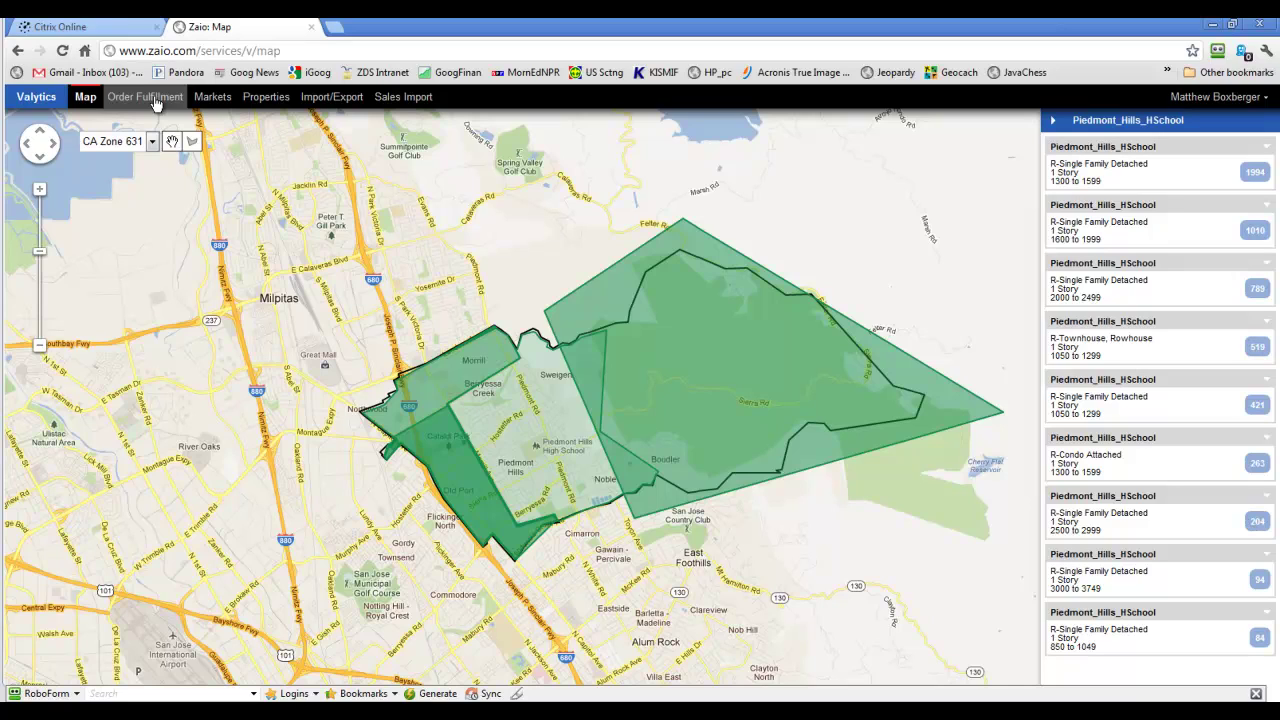
- Run a market search on the Markets page with CA Zone 631 as the zone
{"action": "left_click", "coordinate": [218, 106]}
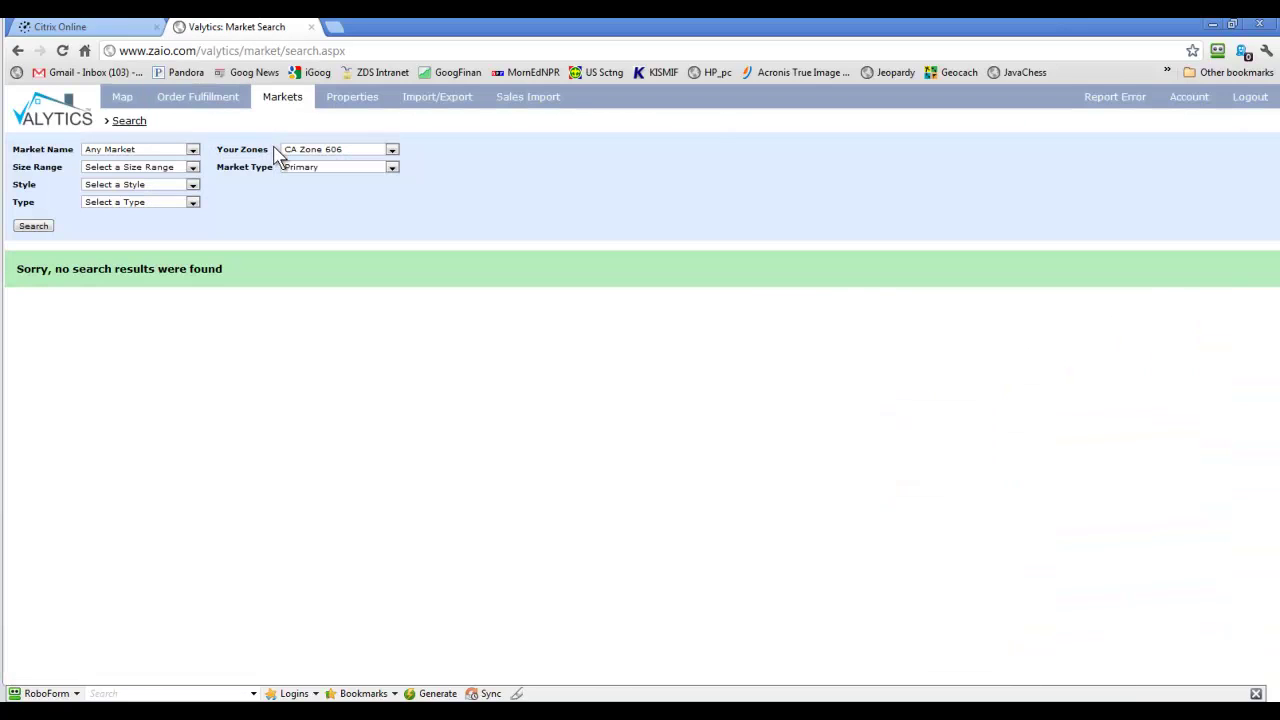
{"action": "left_click", "coordinate": [326, 150]}
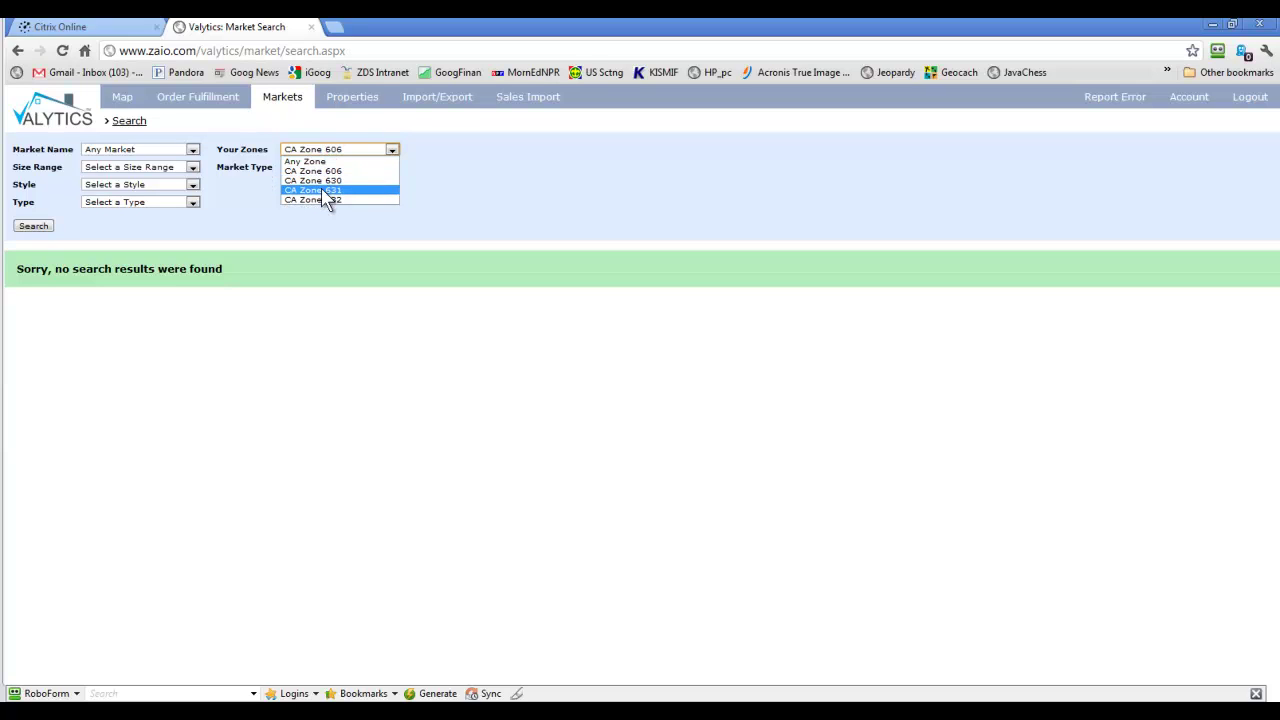
{"action": "left_click", "coordinate": [323, 191]}
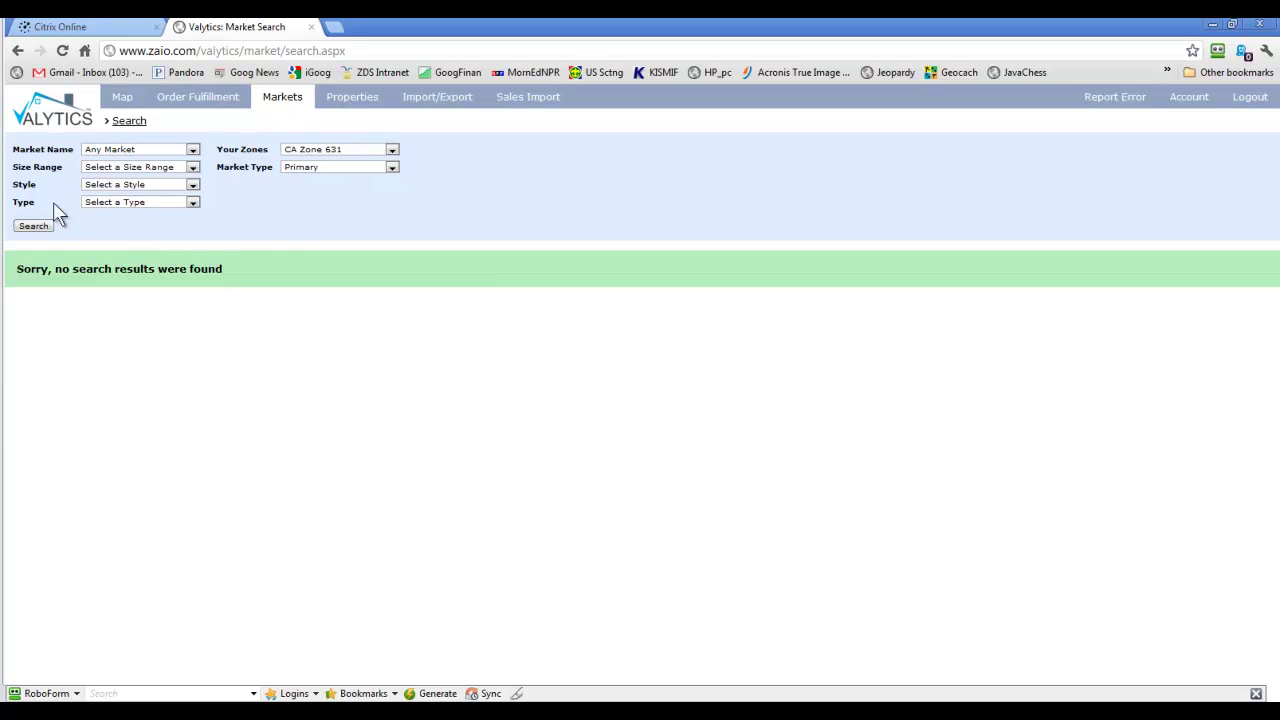
{"action": "left_click", "coordinate": [33, 228]}
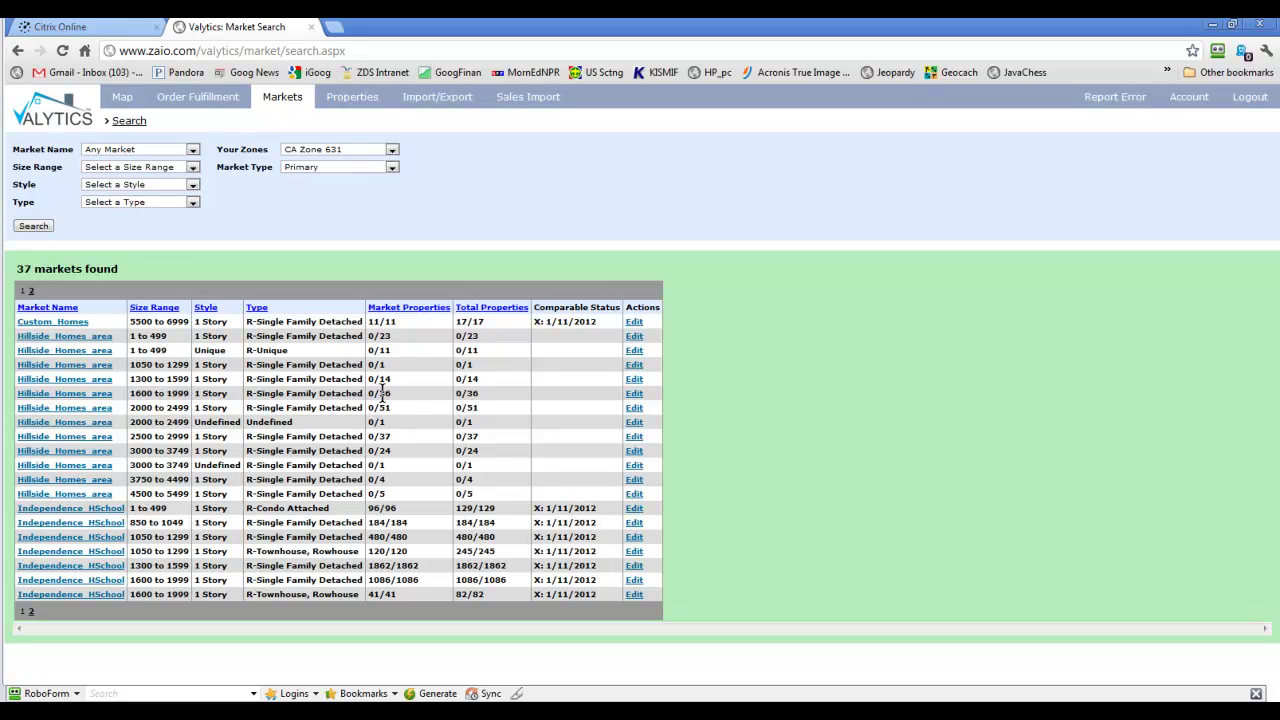
- Open the Balance page for the Hillside_Homes_area 1600 to 1999 market
{"action": "left_click", "coordinate": [77, 397]}
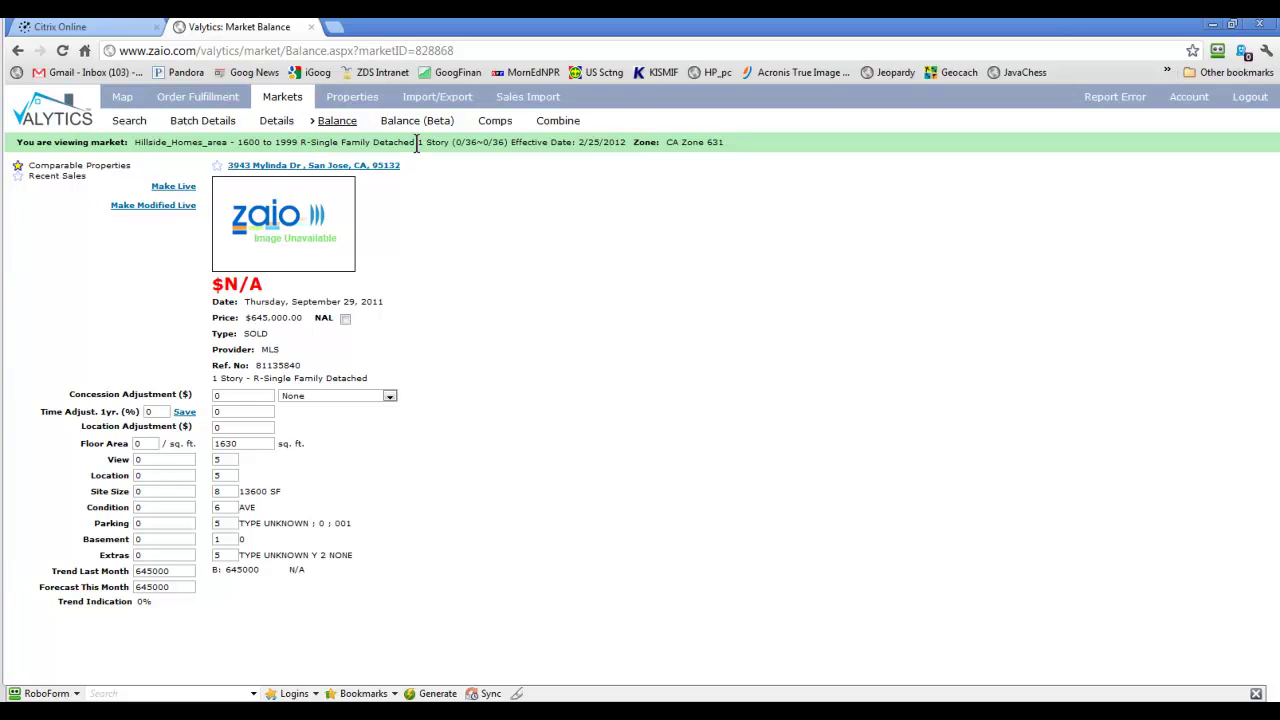
- Add Hillside_Homes_area groups 1050–1299, 1300–1599 and 2000–2499 as secondary groups of the 1600–1999 market
{"action": "left_click", "coordinate": [558, 121]}
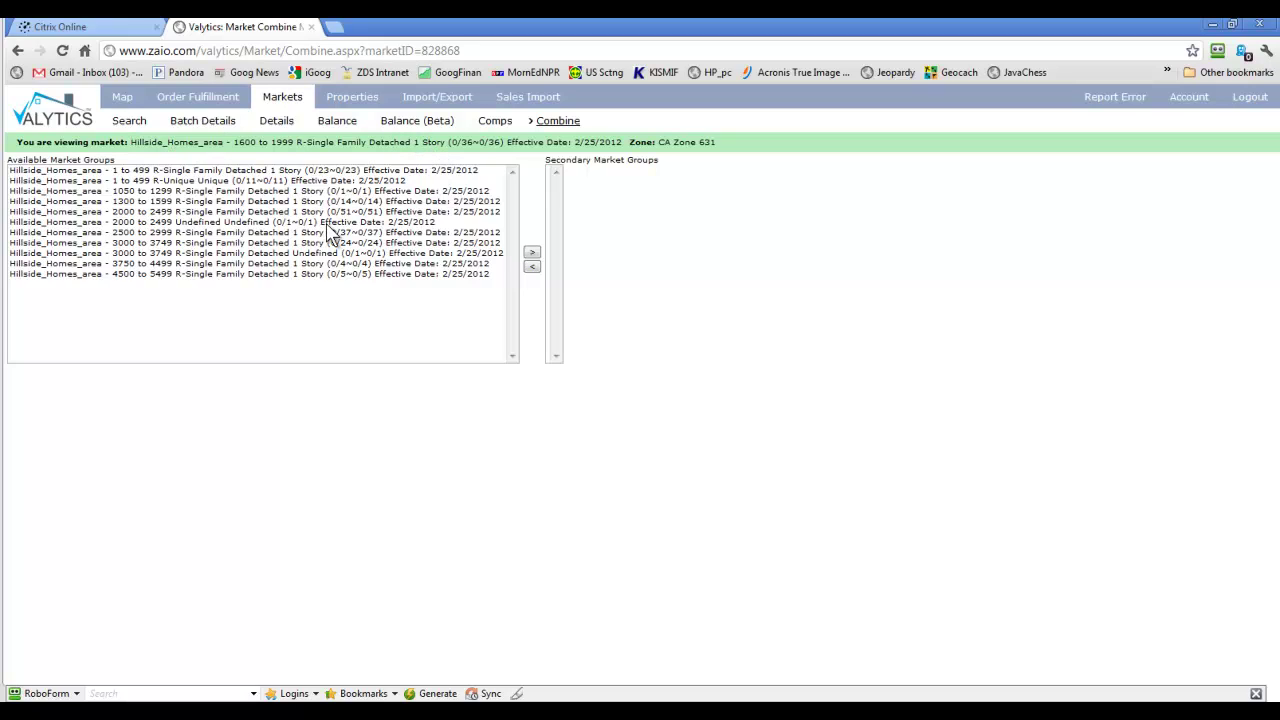
{"action": "left_click", "coordinate": [140, 192]}
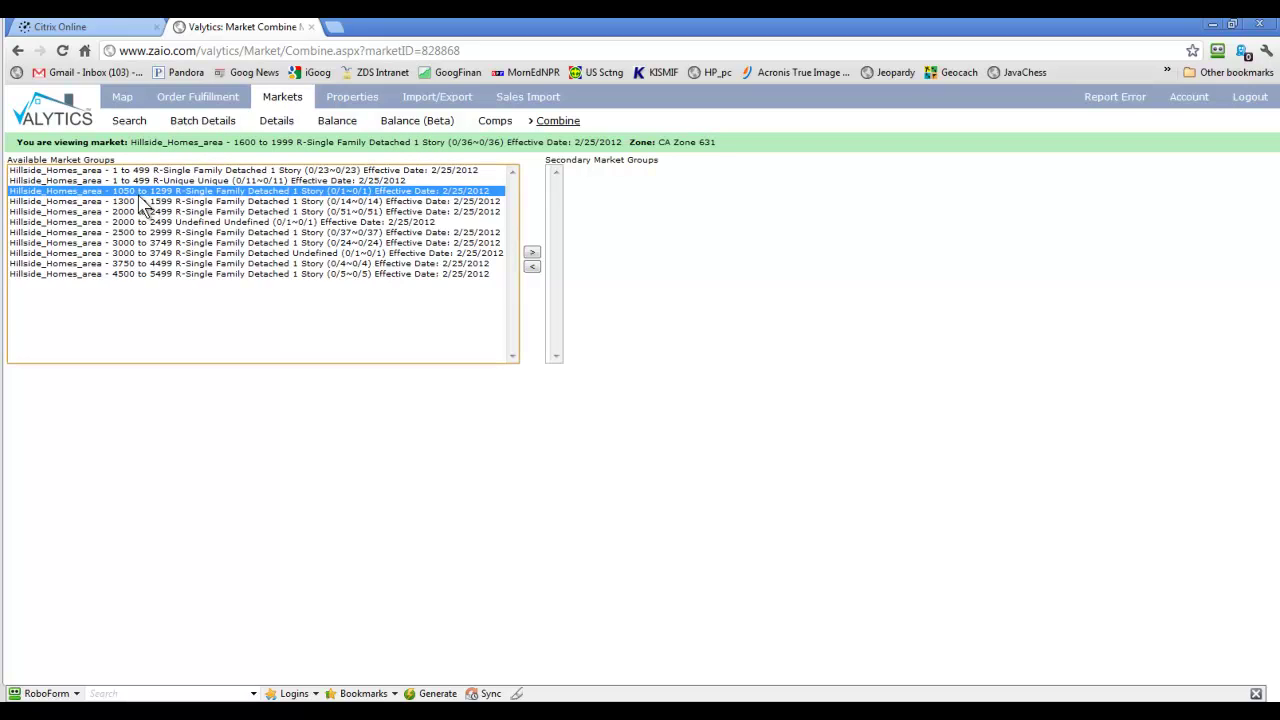
{"action": "left_click", "coordinate": [532, 258]}
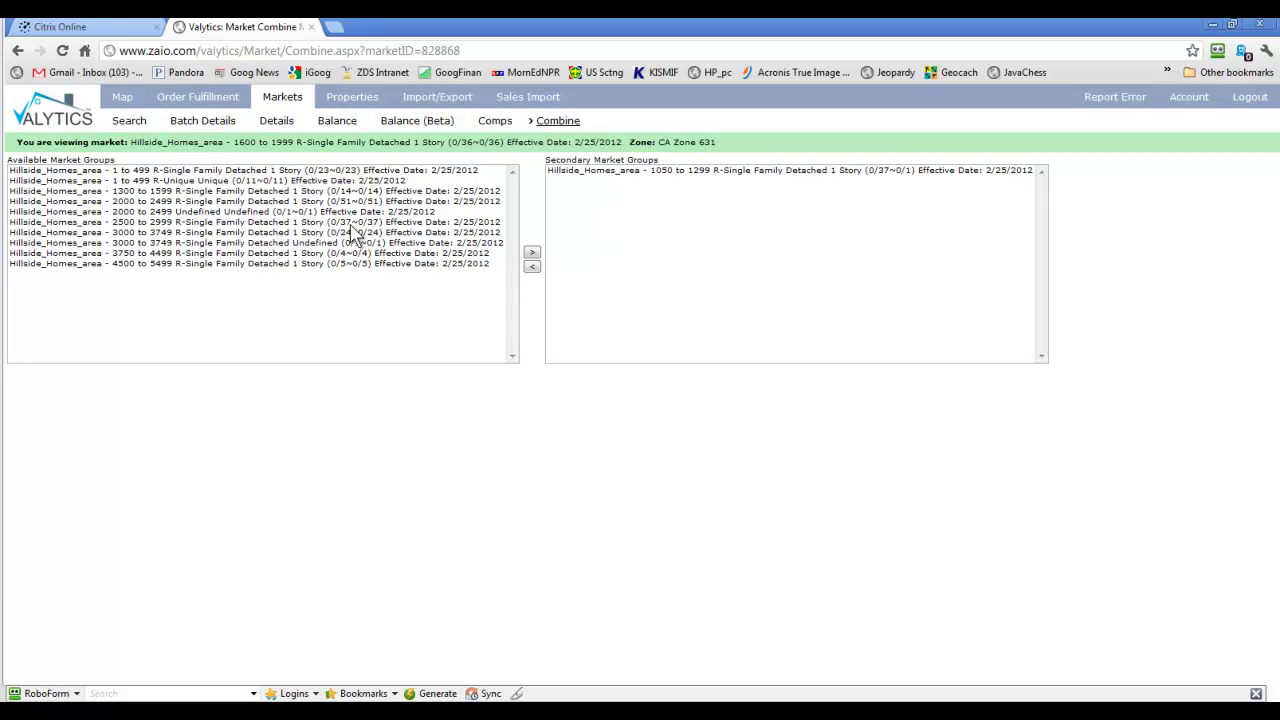
{"action": "left_click", "coordinate": [226, 194]}
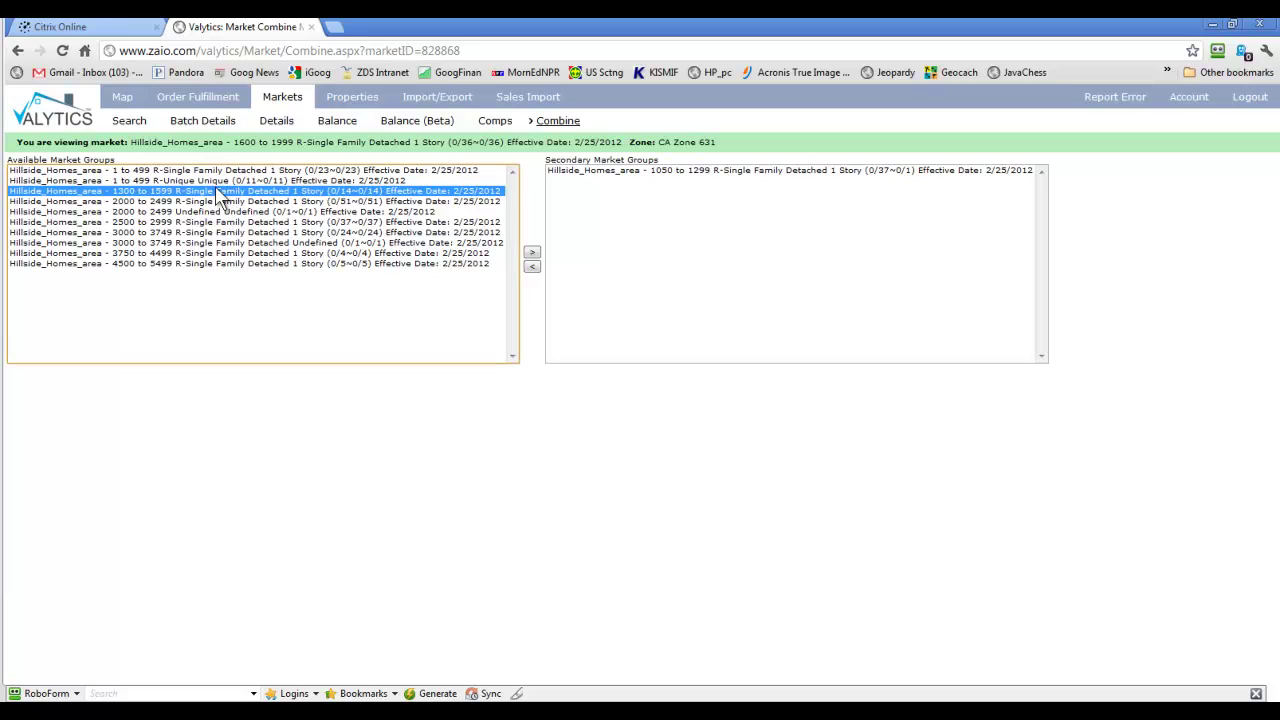
{"action": "left_click", "coordinate": [148, 203], "text": "ctrl"}
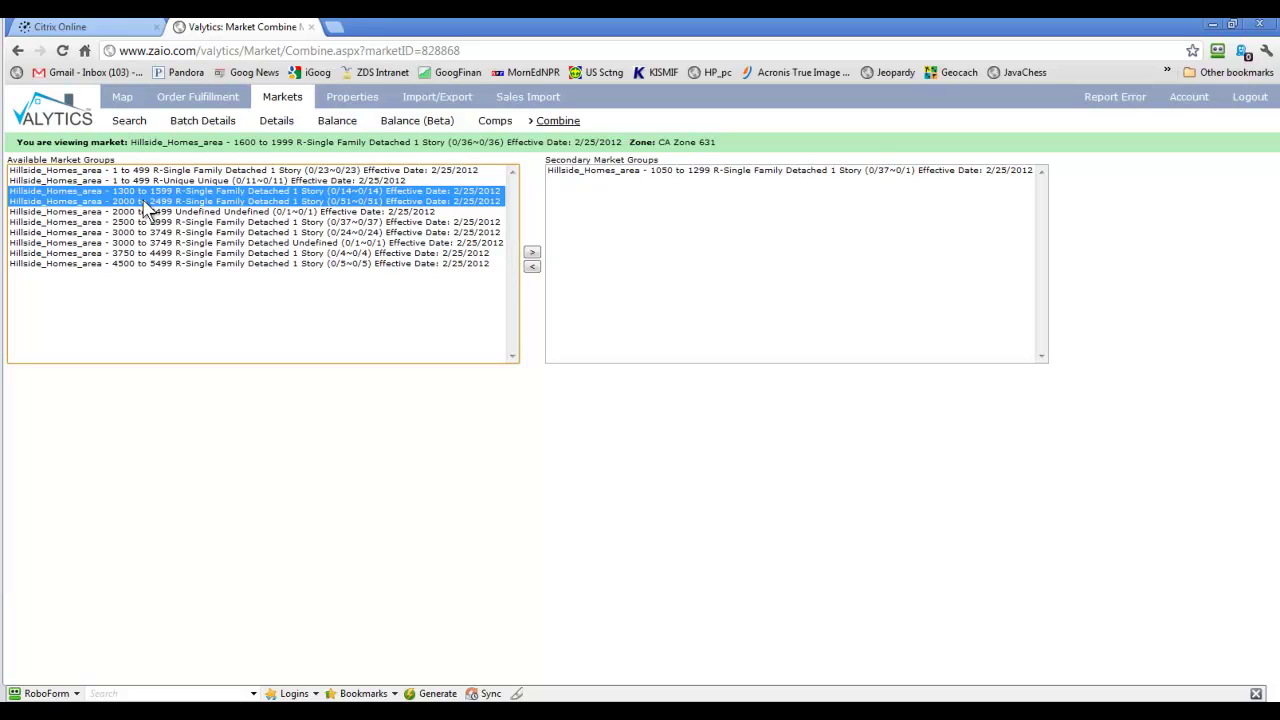
{"action": "left_click", "coordinate": [531, 254]}
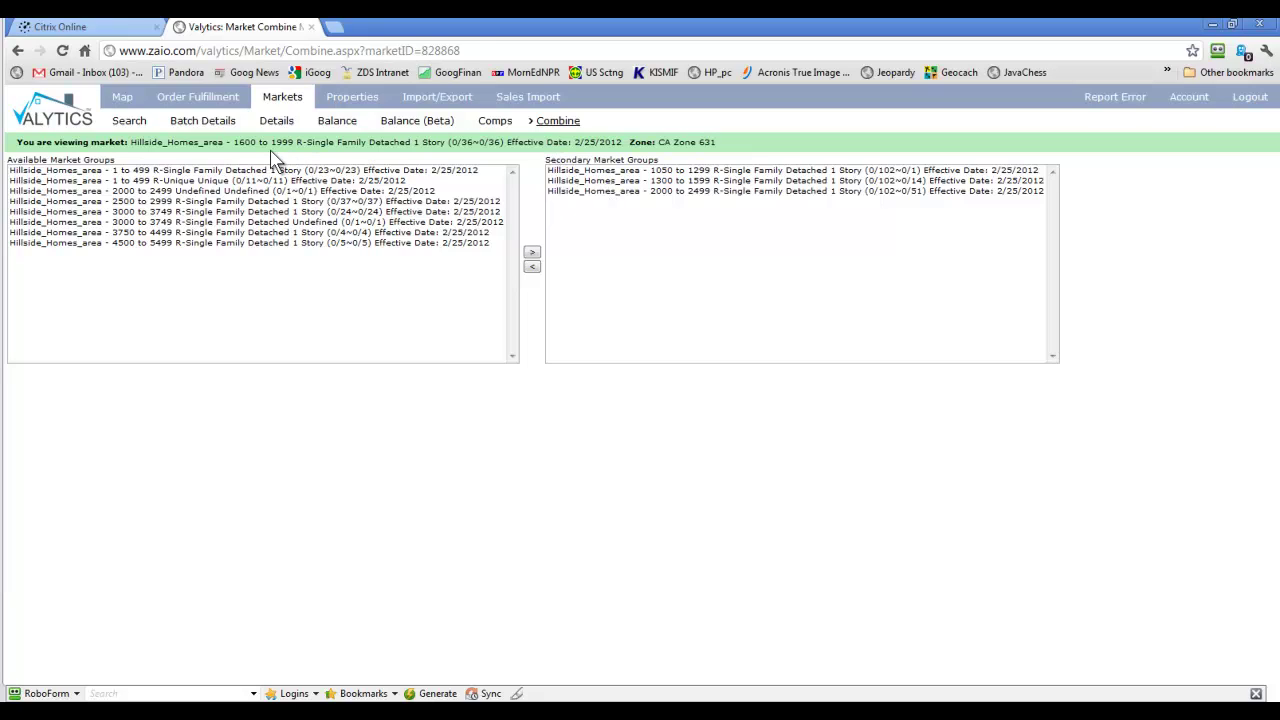
- Rerun the CA Zone 631 market search from the Markets tab
{"action": "left_click", "coordinate": [291, 101]}
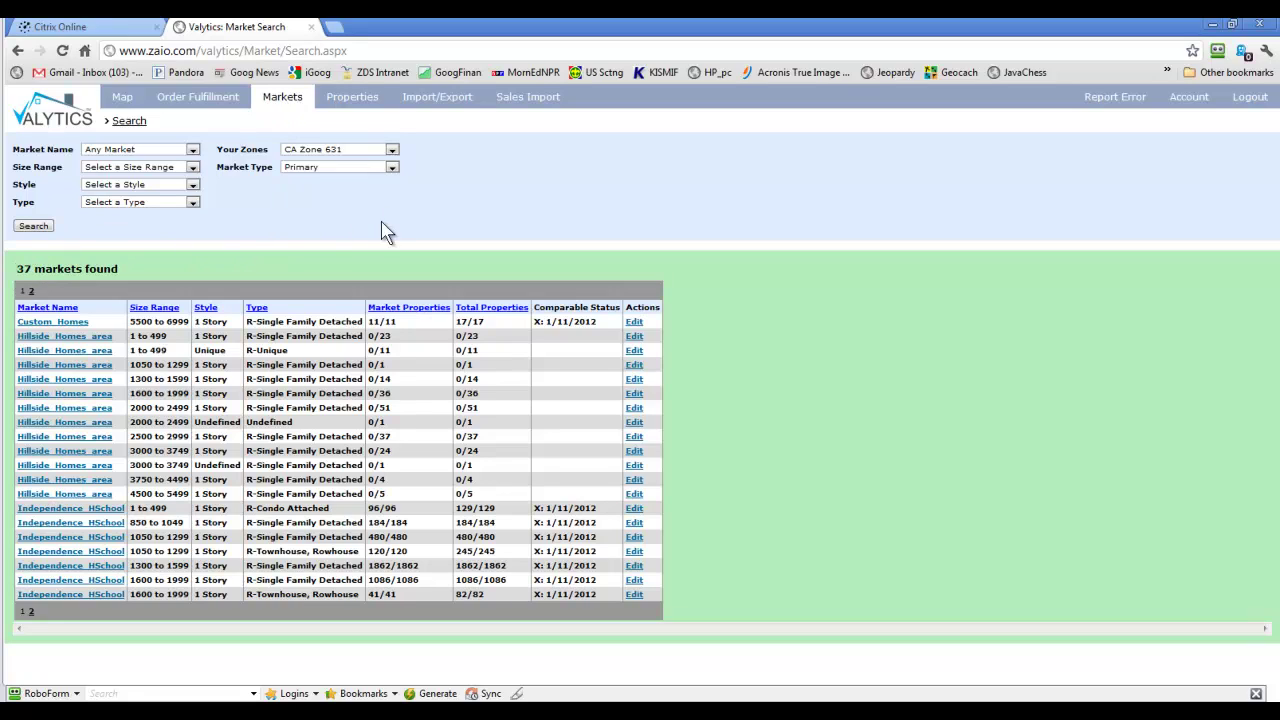
{"action": "left_click", "coordinate": [40, 228]}
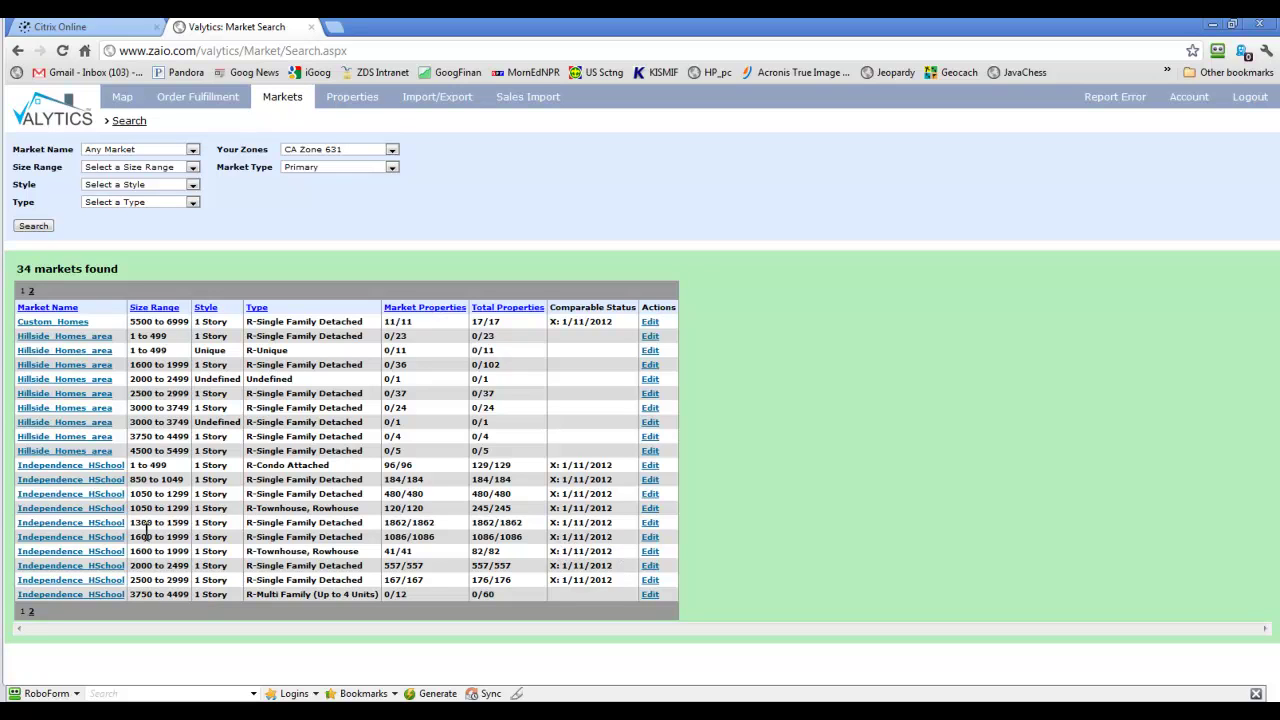
- Open the balance page for the Independence_HSchool 1600 to 1999 single-family market
{"action": "left_click", "coordinate": [100, 538]}
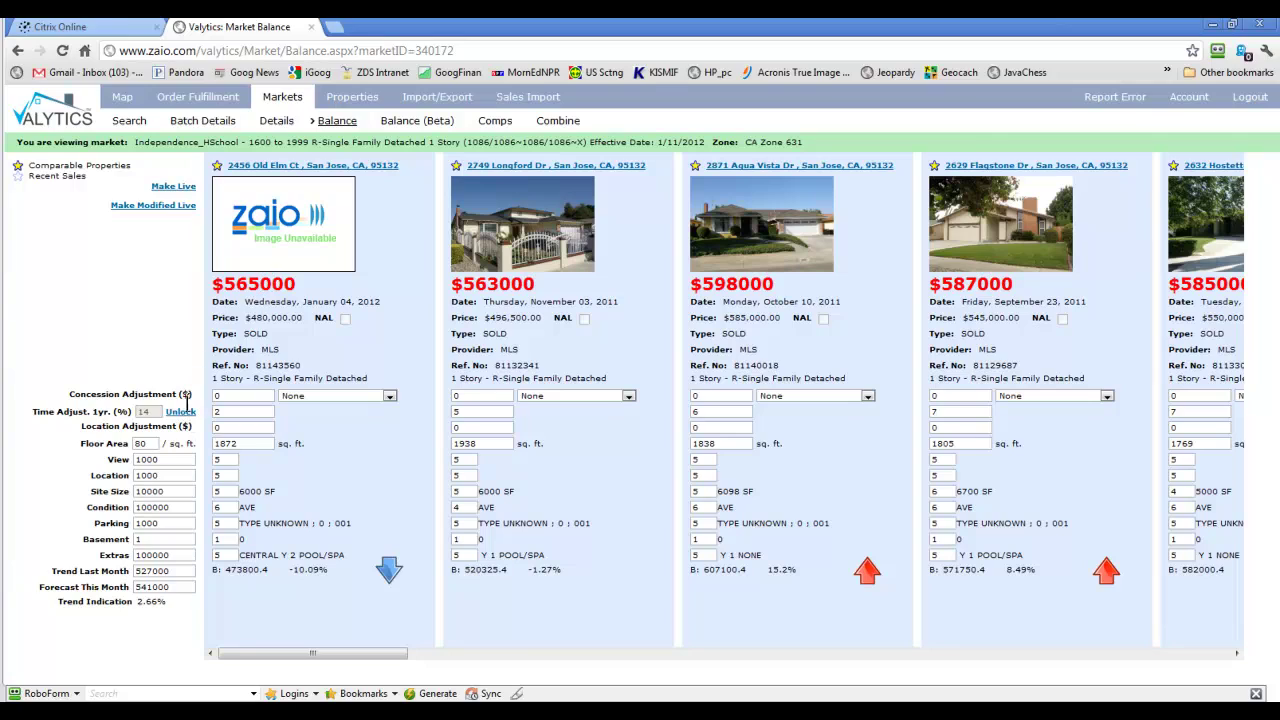
- Unlock the Time Adjust. 1yr. (%) field, change it from 14 to 0, and save
{"action": "left_click", "coordinate": [181, 411]}
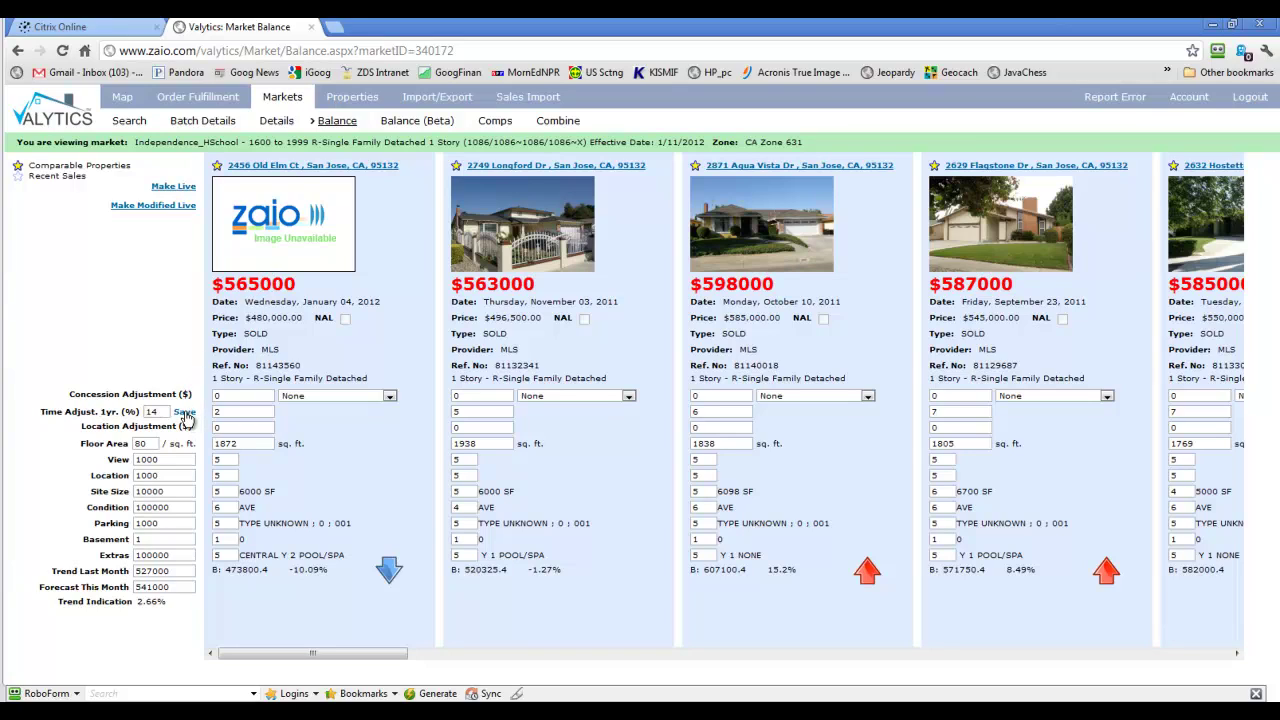
{"action": "double_click", "coordinate": [148, 412]}
{"action": "left_click", "coordinate": [184, 413]}
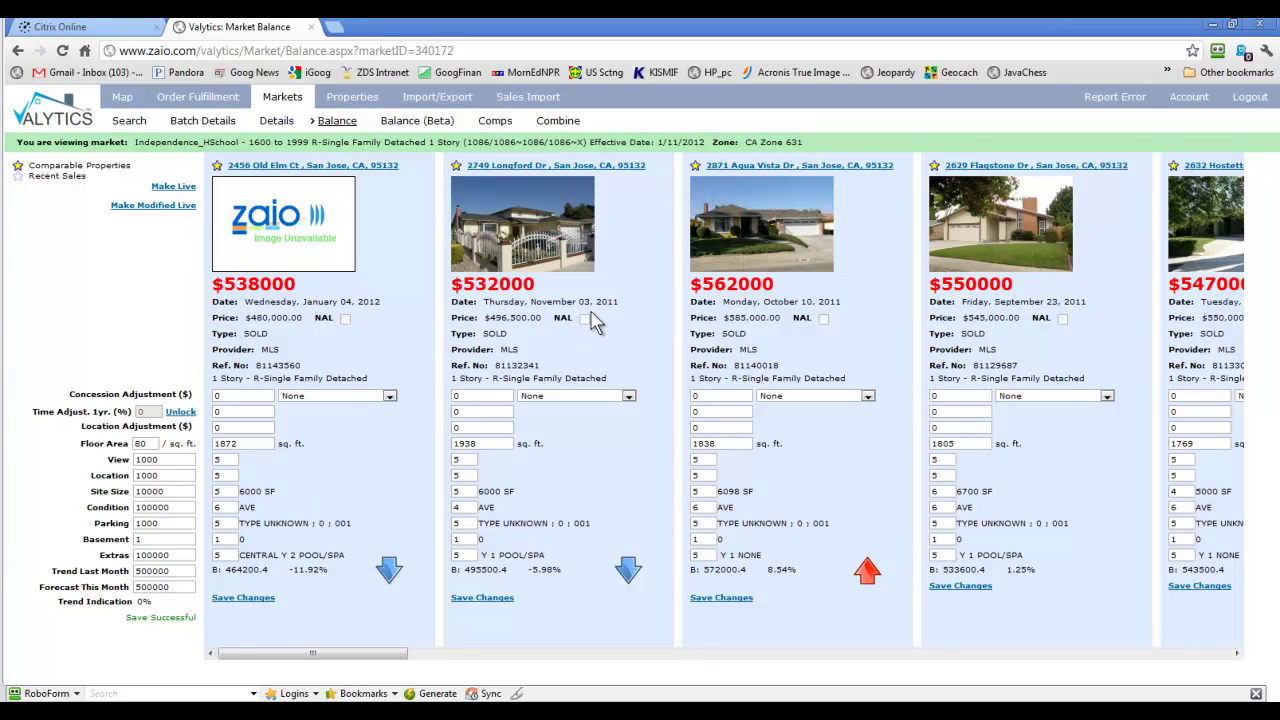
{"action": "left_click_drag", "start_coordinate": [401, 657], "coordinate": [583, 678]}
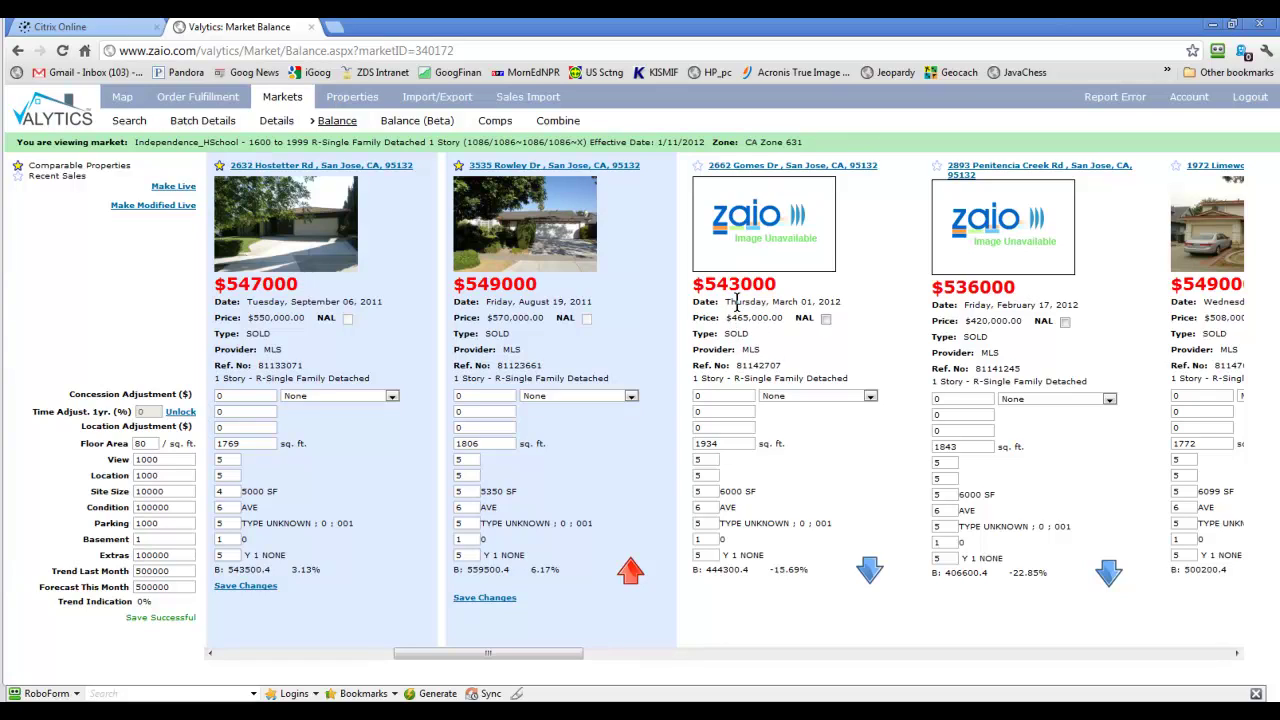
{"action": "left_click", "coordinate": [459, 166]}
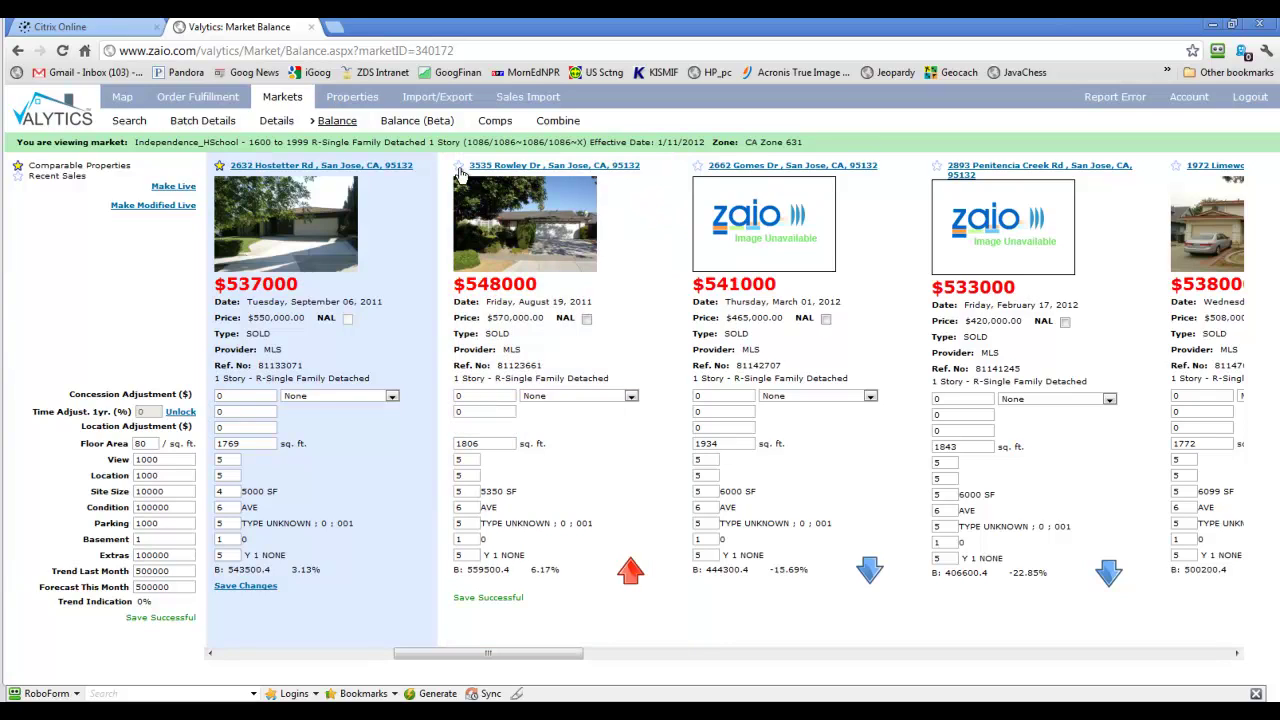
{"action": "left_click", "coordinate": [221, 167]}
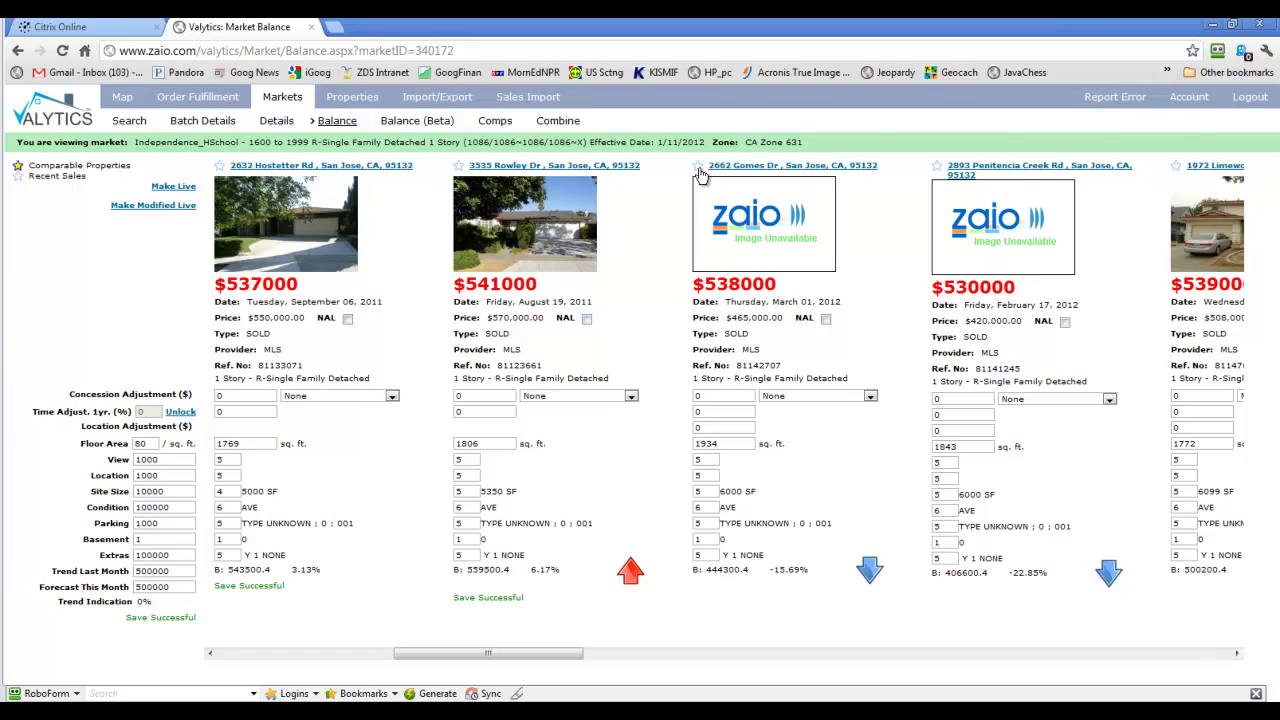
{"action": "left_click", "coordinate": [698, 167]}
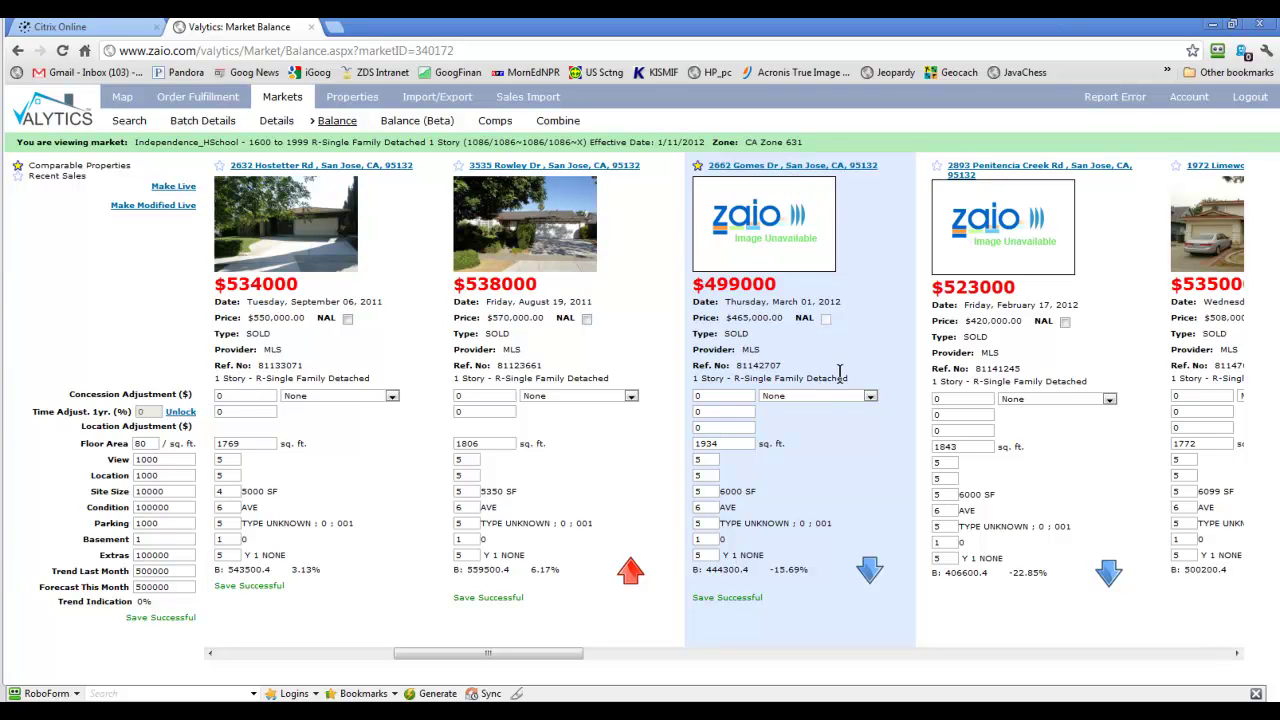
{"action": "left_click_drag", "start_coordinate": [564, 655], "coordinate": [316, 674]}
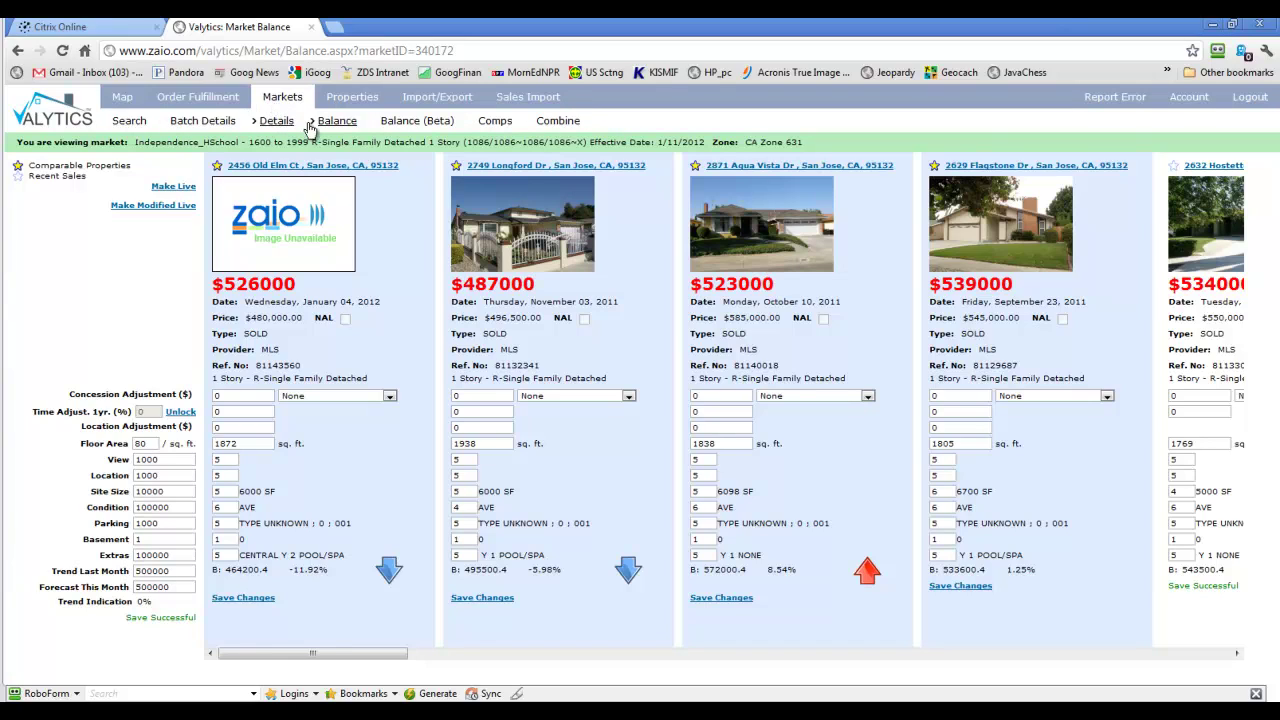
- Open the Import/Export property export page and choose CA Zone 630 as the export zone
{"action": "left_click", "coordinate": [437, 100]}
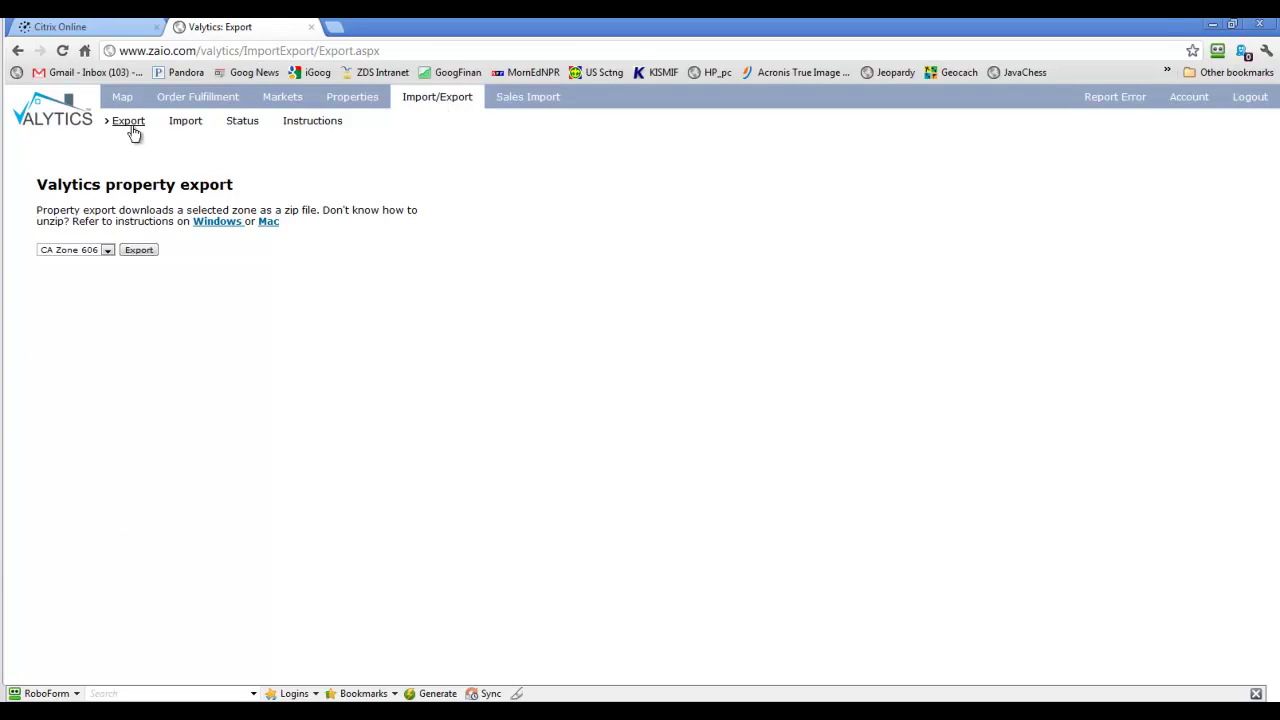
{"action": "left_click", "coordinate": [184, 121]}
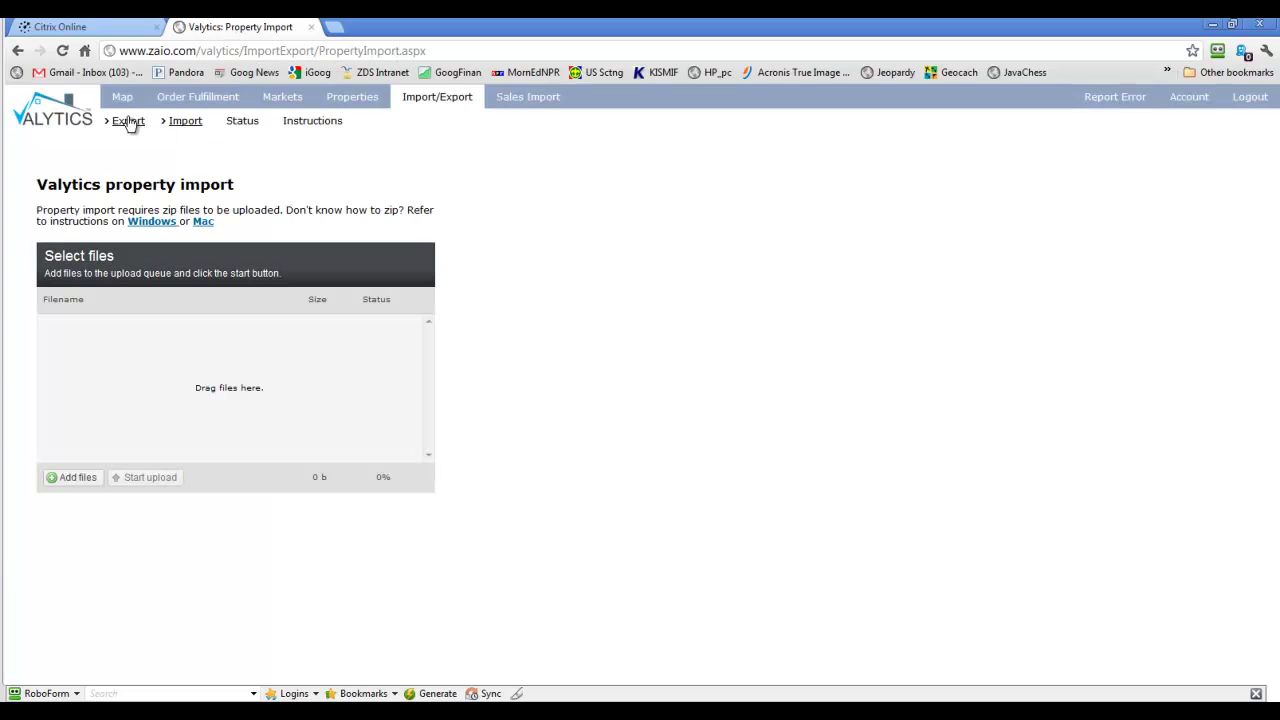
{"action": "left_click", "coordinate": [128, 121]}
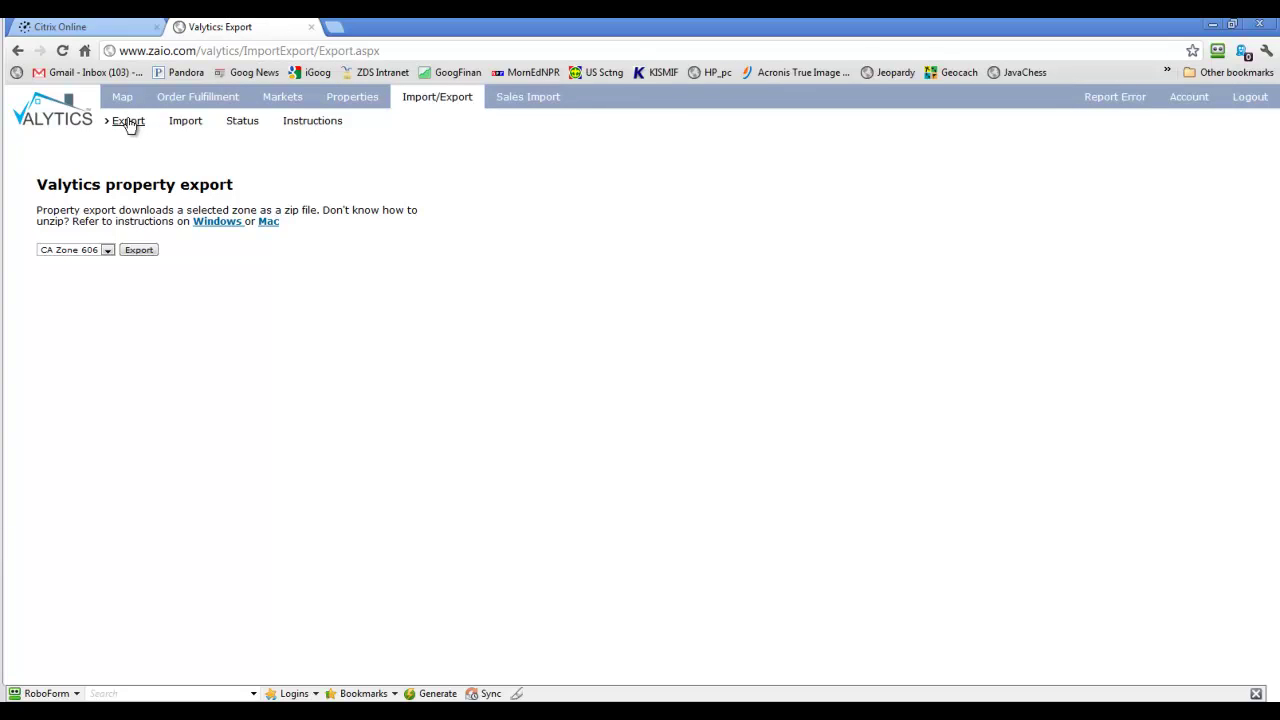
{"action": "left_click", "coordinate": [106, 252]}
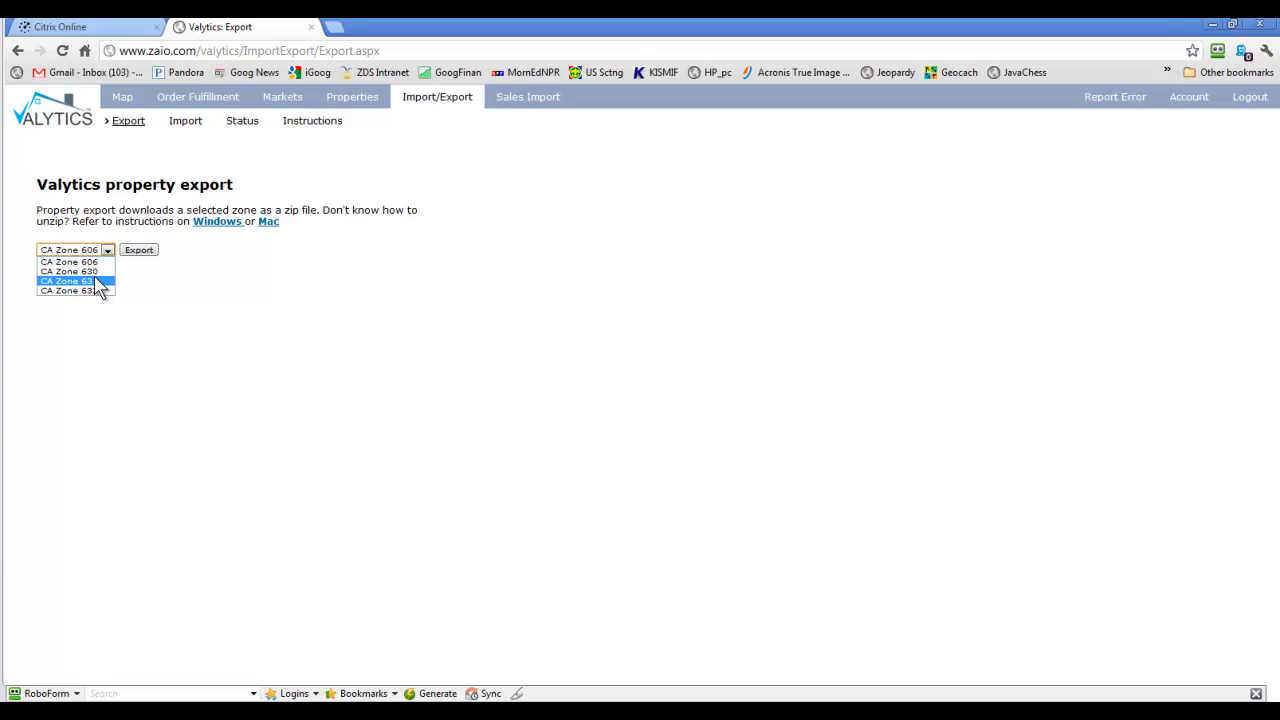
{"action": "key", "text": "Up"}
{"action": "key", "text": "Return"}
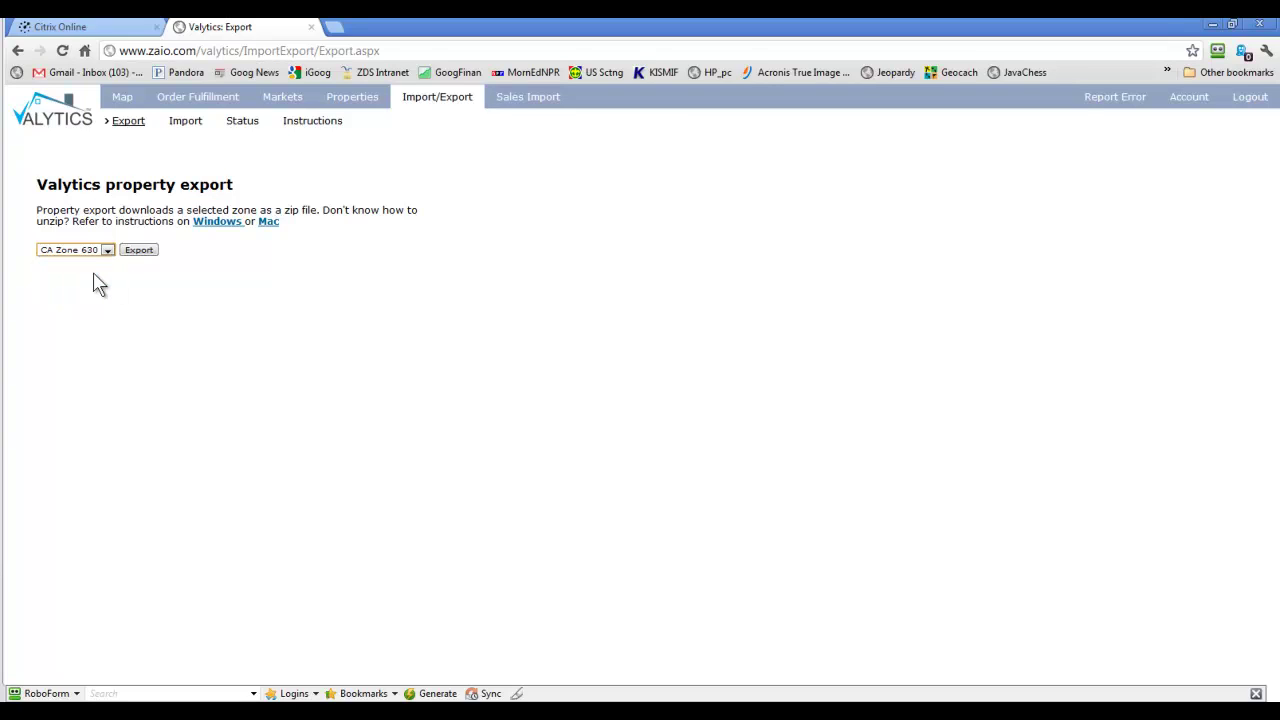
- Export CA Zone 630.zip and show the downloaded file in its Downloads folder
{"action": "left_click", "coordinate": [153, 253]}
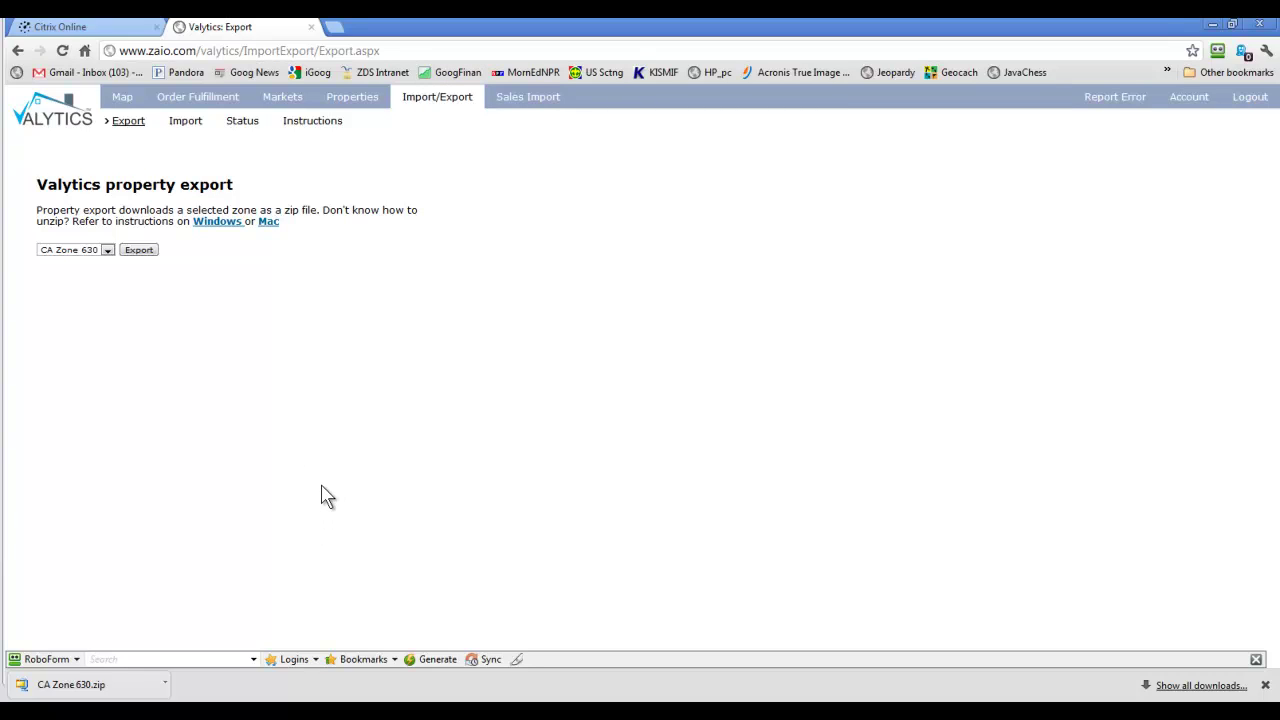
{"action": "left_click", "coordinate": [167, 689]}
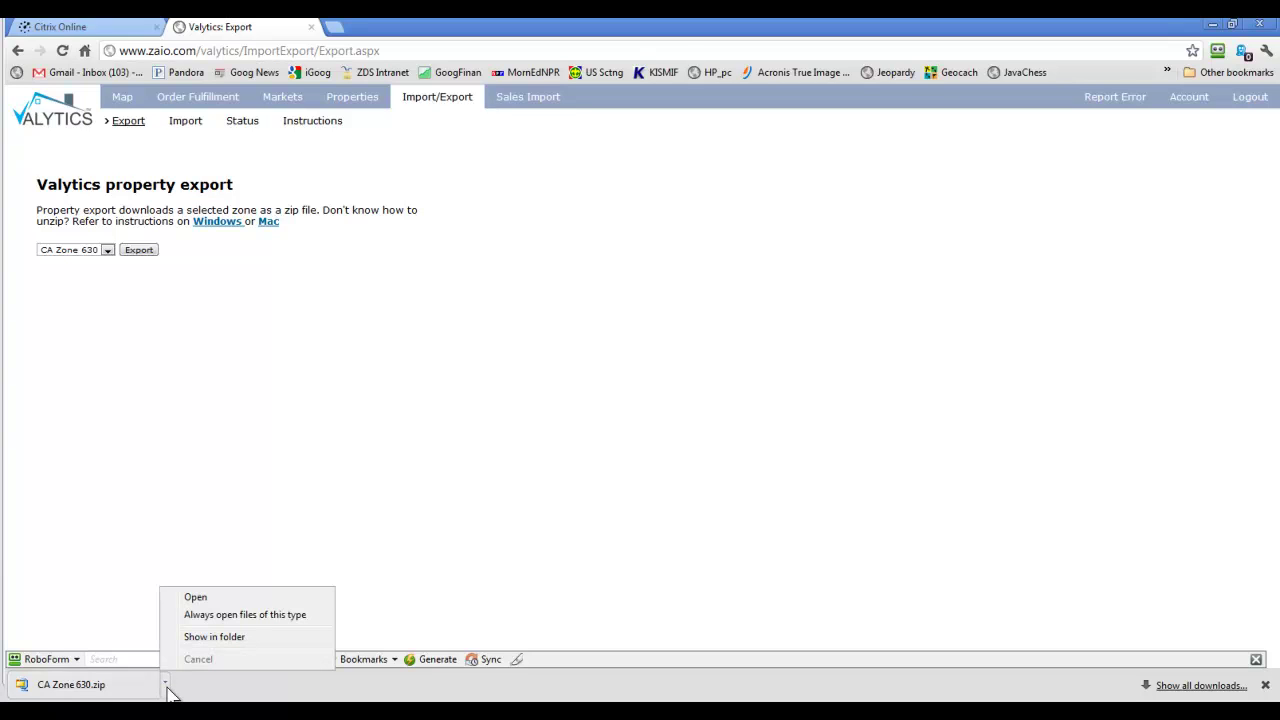
{"action": "left_click", "coordinate": [208, 638]}
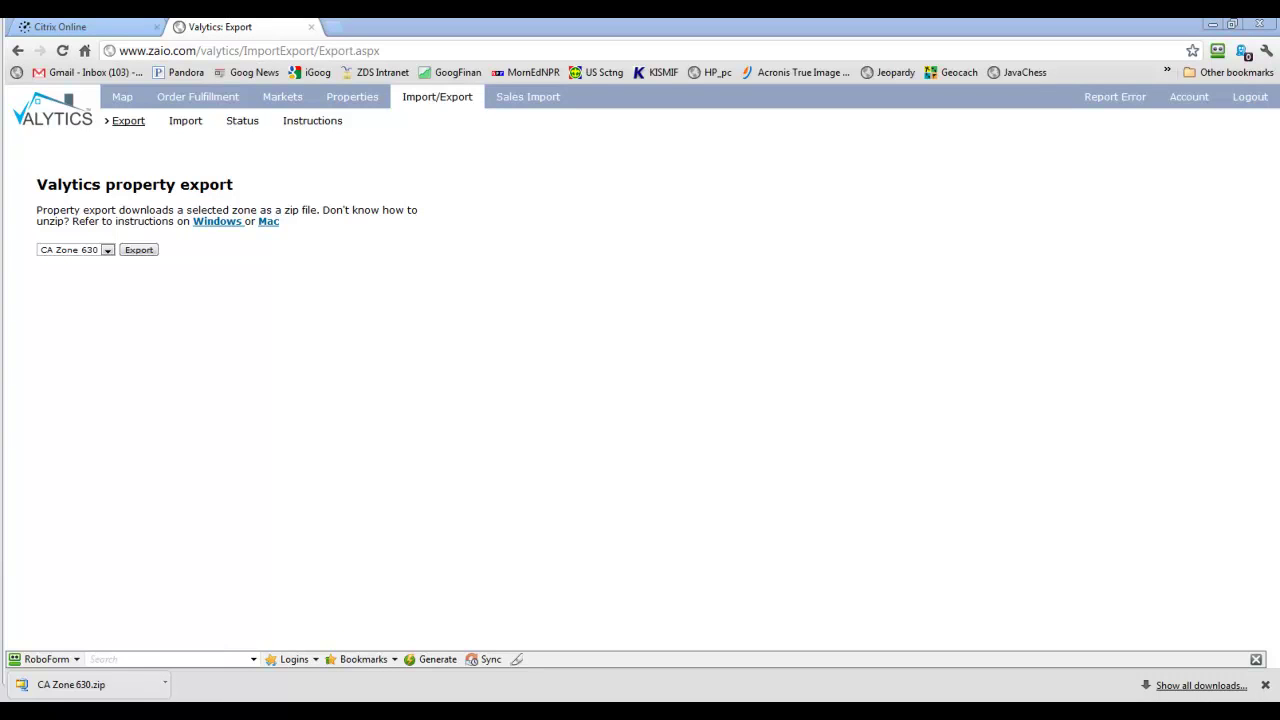
{"action": "left_click_drag", "start_coordinate": [614, 318], "coordinate": [893, 173]}
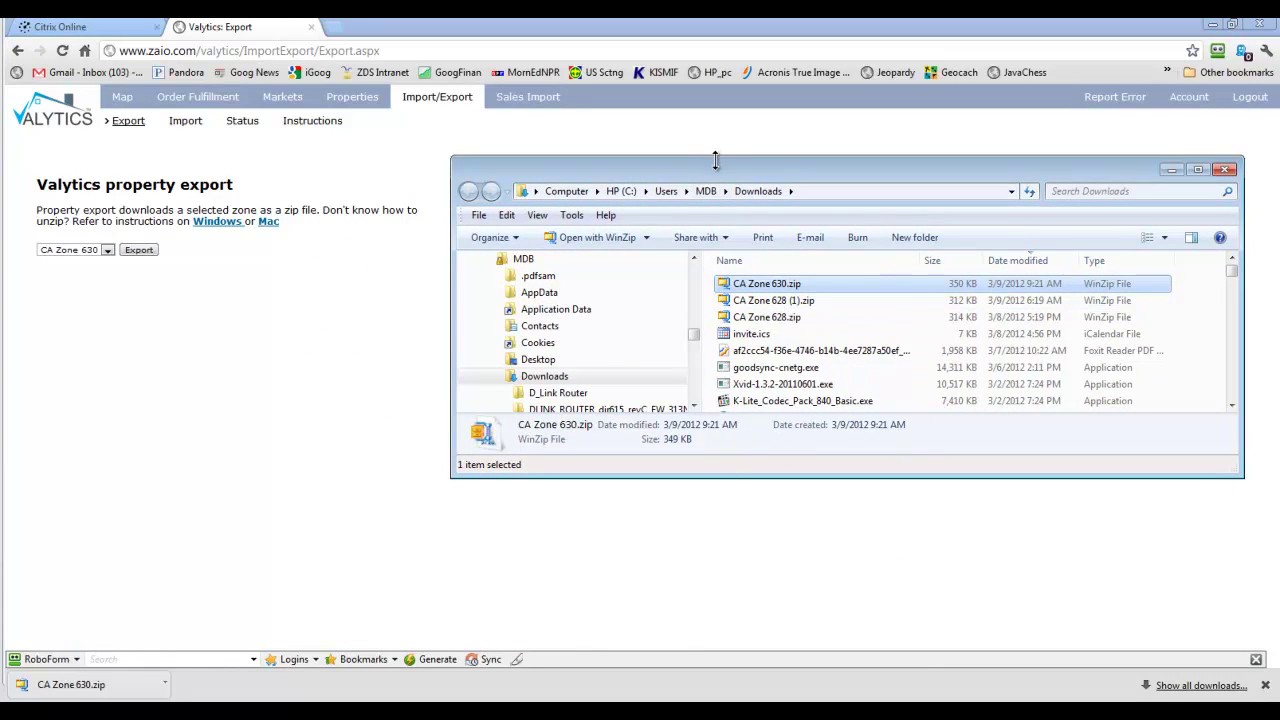
- Open a second Explorer window on the Desktop's Training XML File folder beside Downloads
{"action": "left_click_drag", "start_coordinate": [711, 171], "coordinate": [699, 60]}
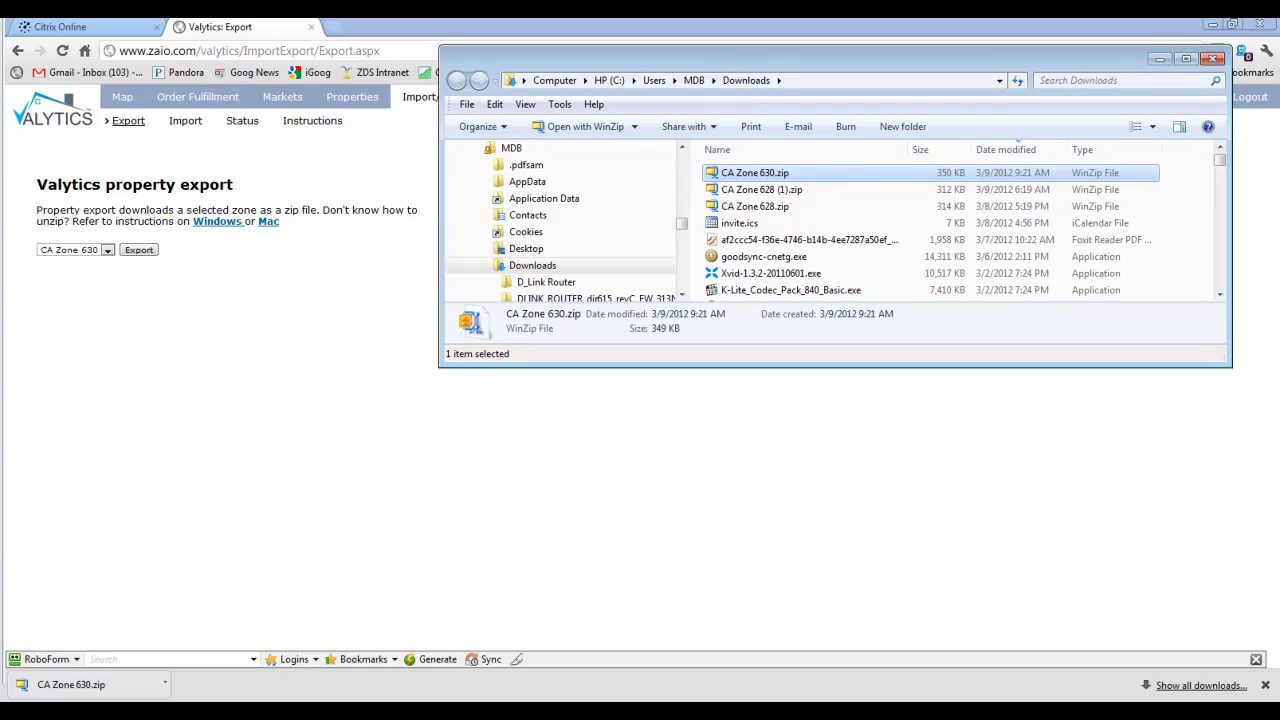
{"action": "left_click", "coordinate": [104, 672]}
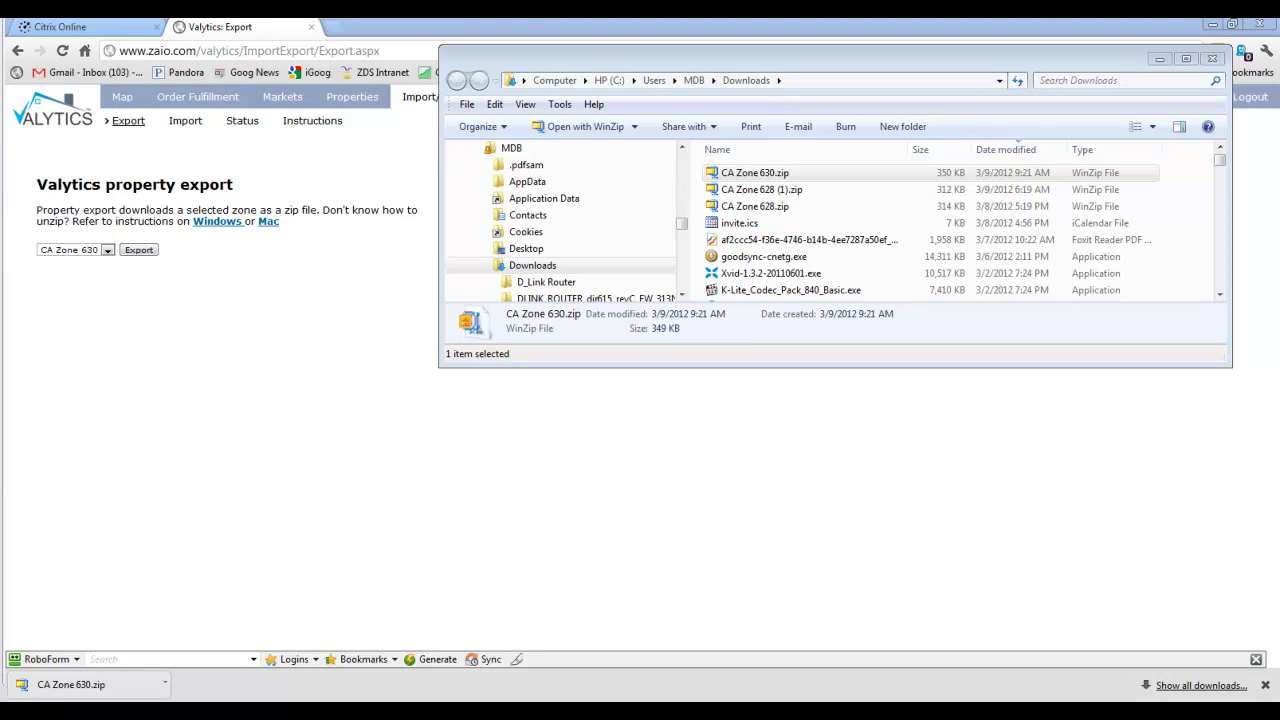
{"action": "left_click_drag", "start_coordinate": [0, 190], "coordinate": [671, 399]}
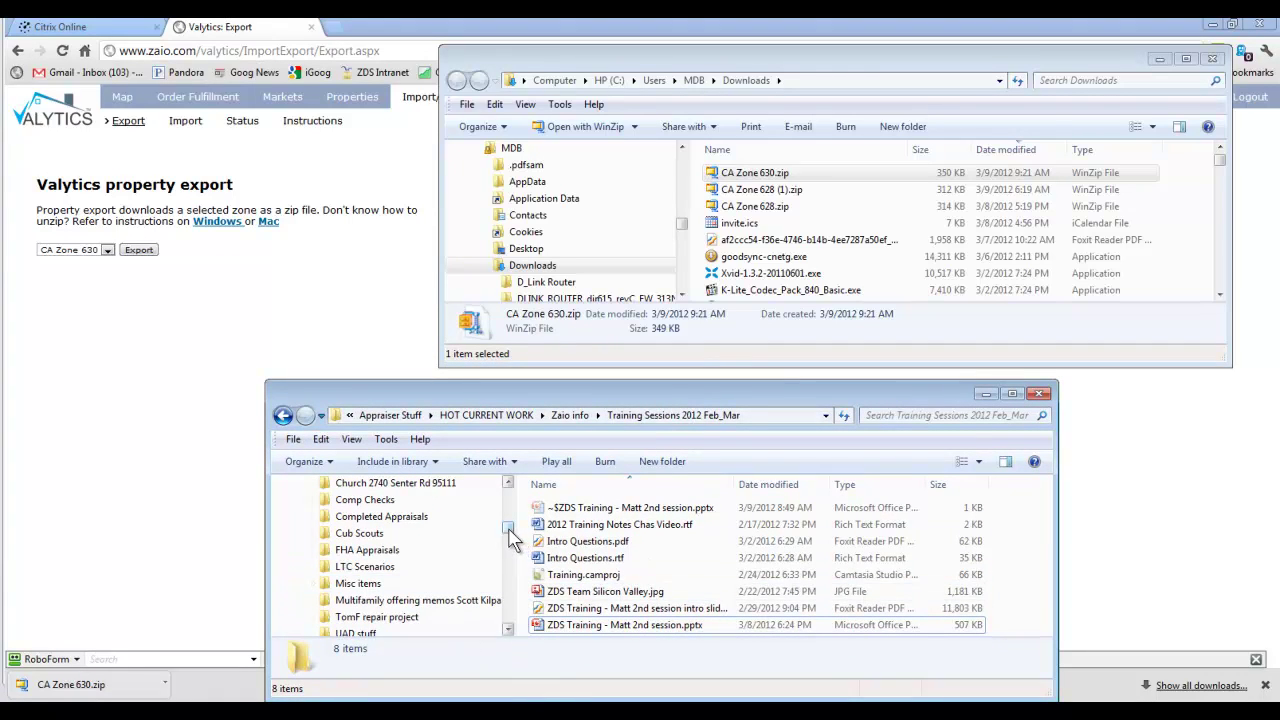
{"action": "left_click_drag", "start_coordinate": [509, 530], "coordinate": [510, 502]}
{"action": "left_click", "coordinate": [333, 508]}
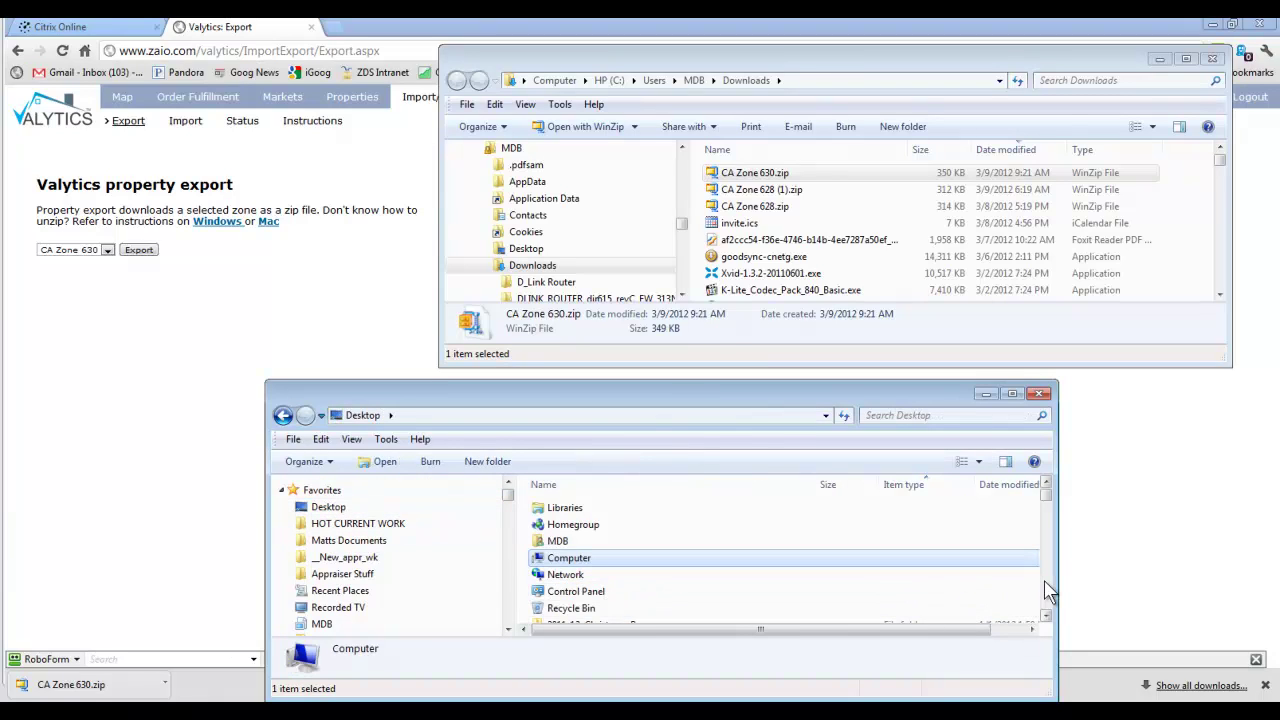
{"action": "left_click", "coordinate": [1047, 585]}
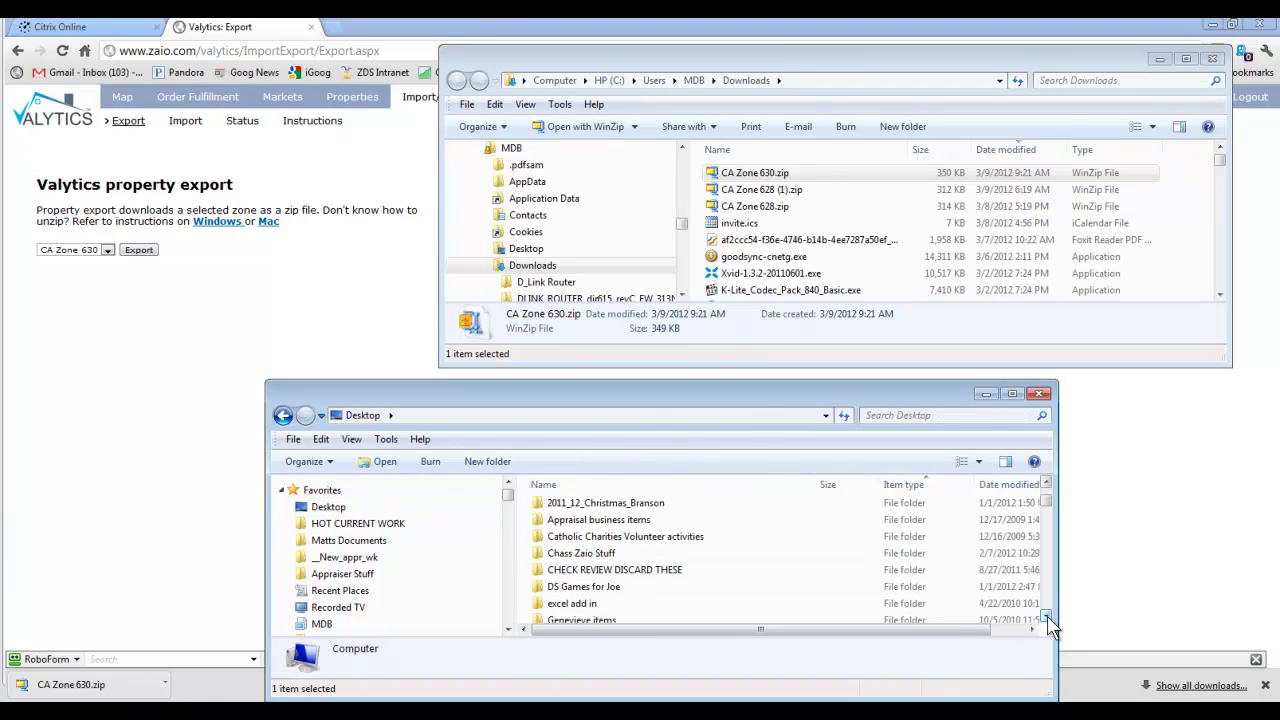
{"action": "left_click", "coordinate": [1047, 616]}
{"action": "left_click", "coordinate": [1047, 616]}
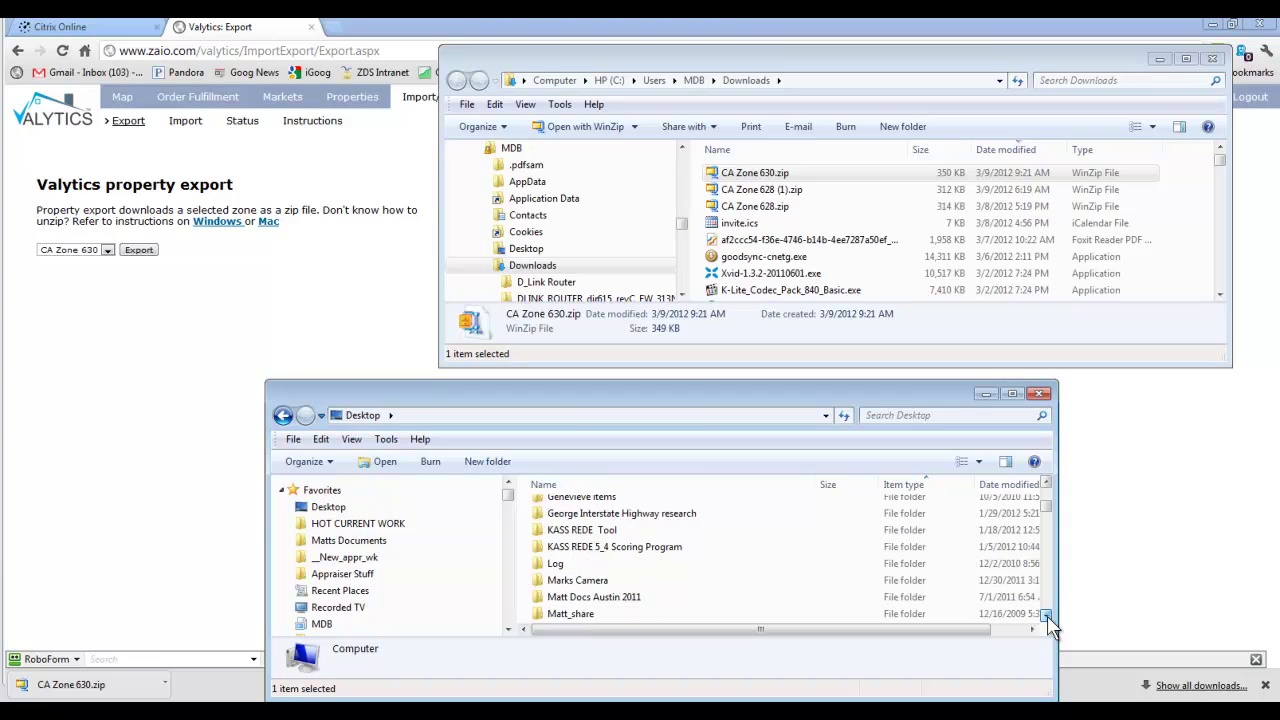
{"action": "left_click", "coordinate": [1047, 616]}
{"action": "left_click", "coordinate": [1047, 616]}
{"action": "left_click", "coordinate": [1047, 616]}
{"action": "left_click", "coordinate": [1047, 616]}
{"action": "left_click", "coordinate": [1047, 616]}
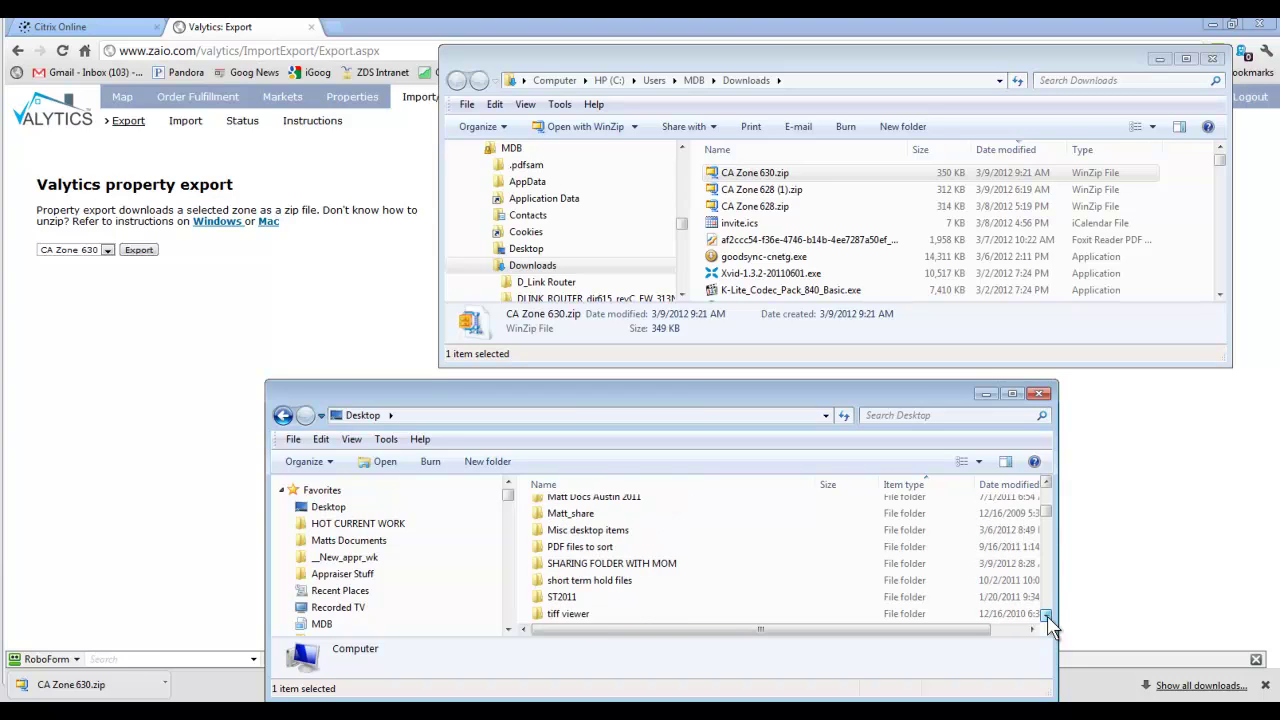
{"action": "left_click", "coordinate": [1047, 616]}
{"action": "left_click", "coordinate": [1047, 616]}
{"action": "left_click", "coordinate": [1047, 616]}
{"action": "left_click", "coordinate": [1047, 616]}
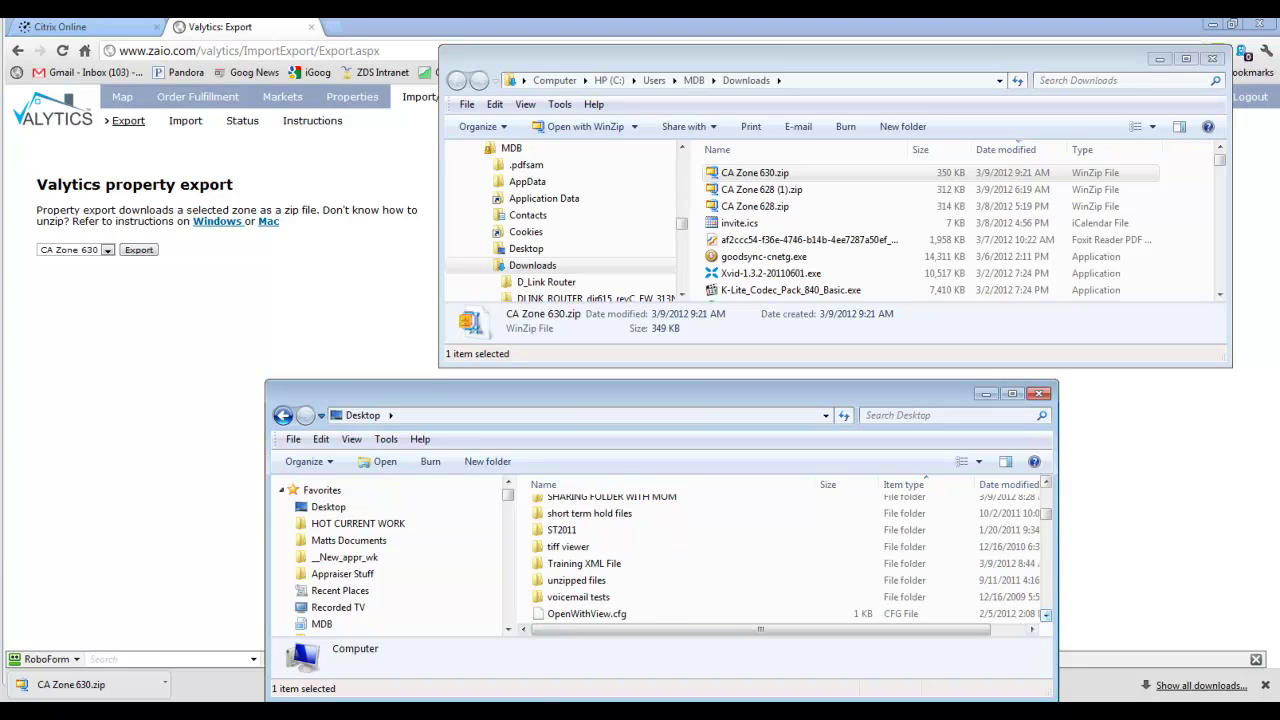
{"action": "left_click", "coordinate": [604, 568]}
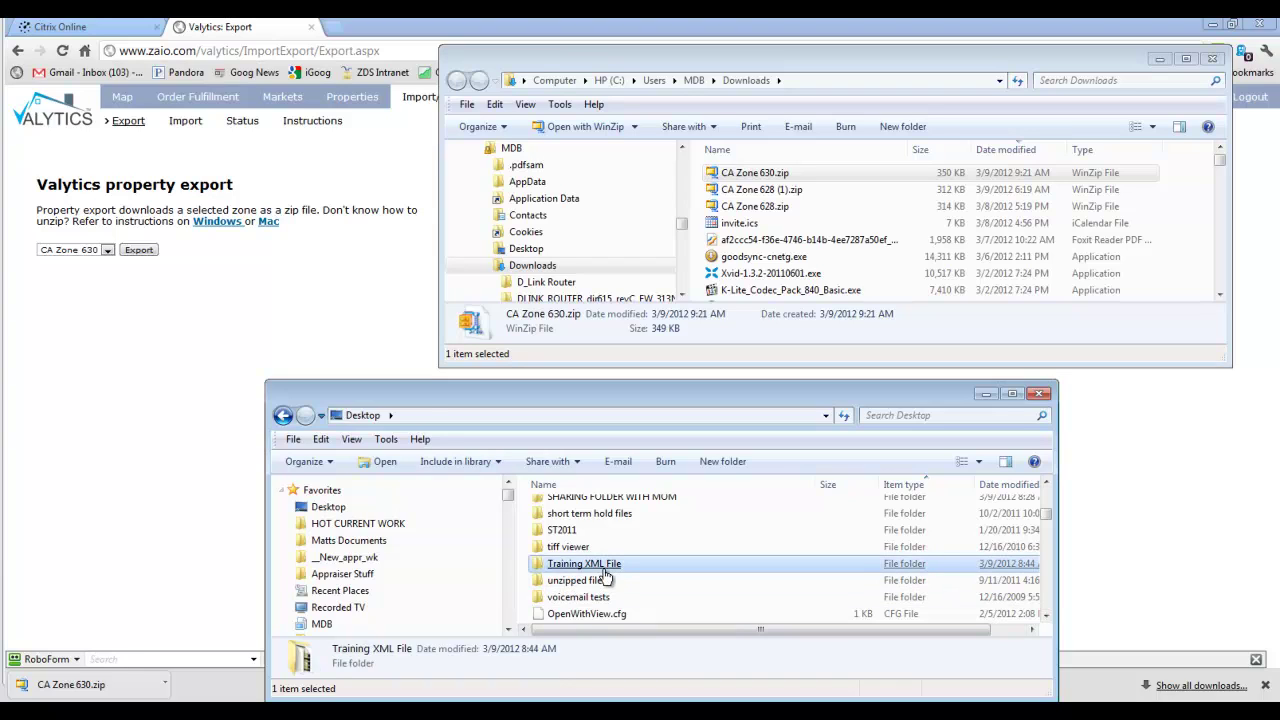
{"action": "double_click", "coordinate": [604, 573]}
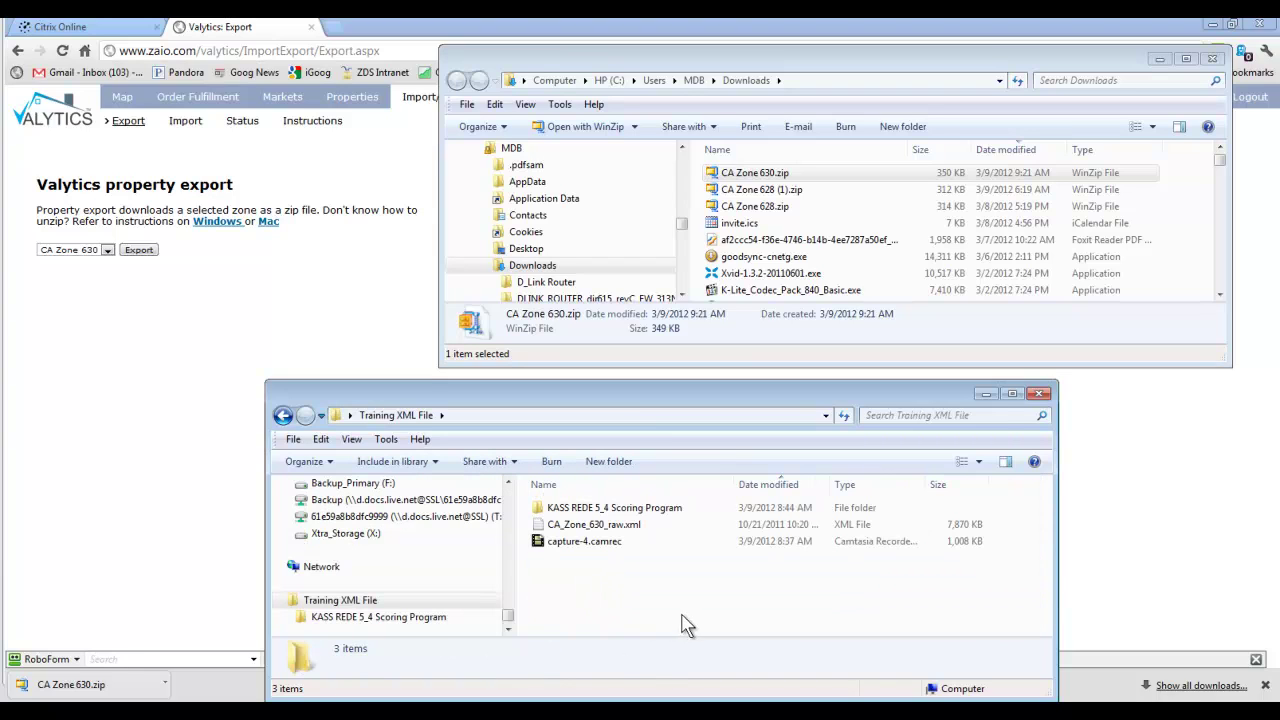
- Move CA Zone 630.zip from Downloads into Training XML File and close Downloads
{"action": "left_click", "coordinate": [760, 173]}
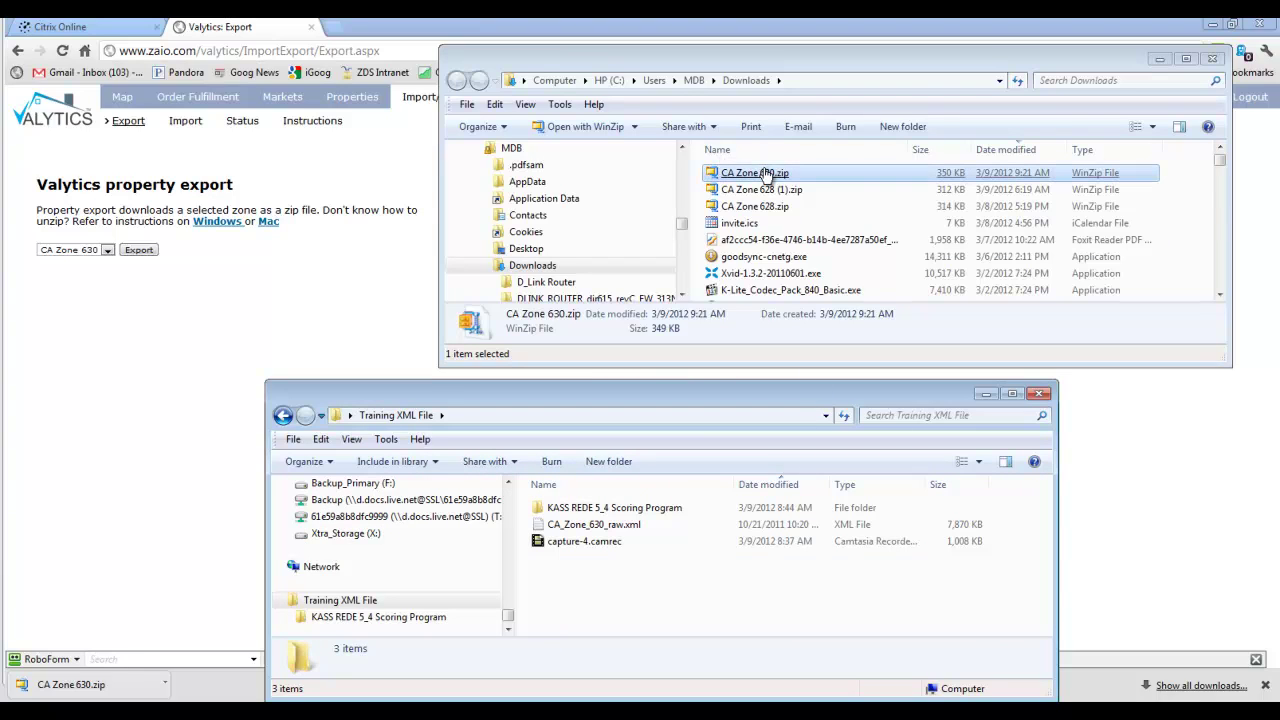
{"action": "left_click_drag", "start_coordinate": [762, 174], "coordinate": [622, 613]}
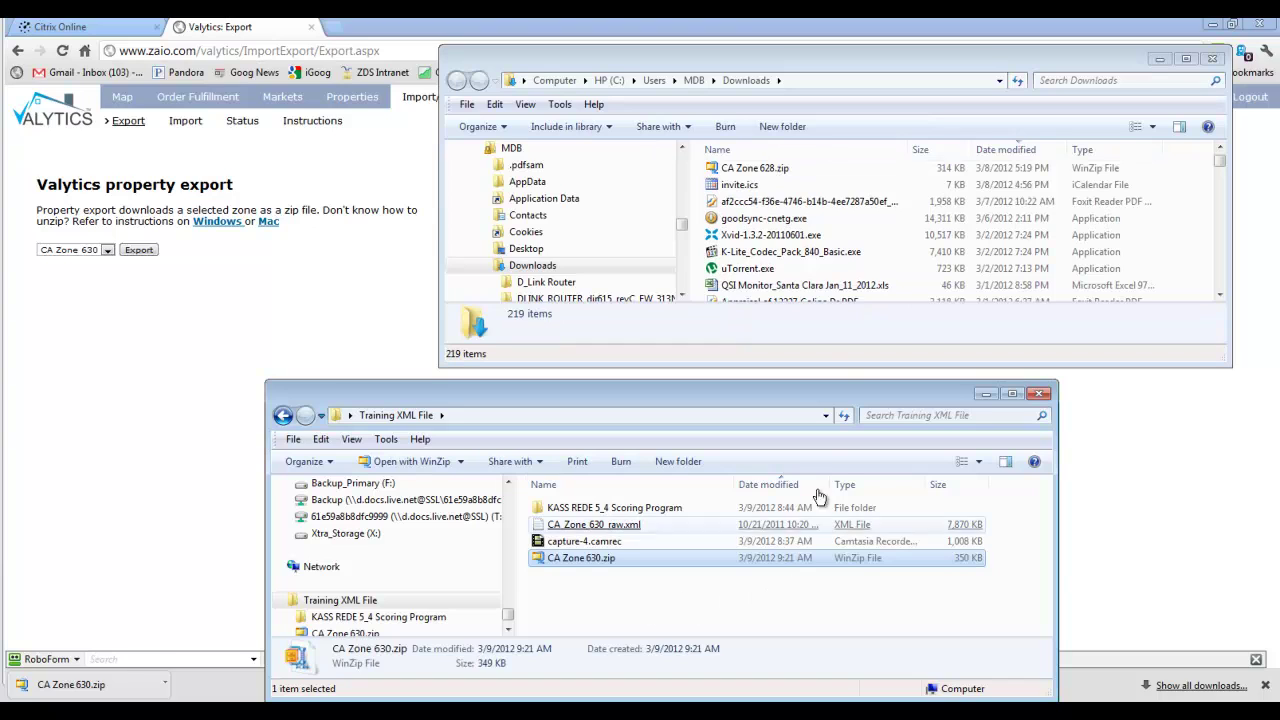
{"action": "left_click", "coordinate": [1211, 60]}
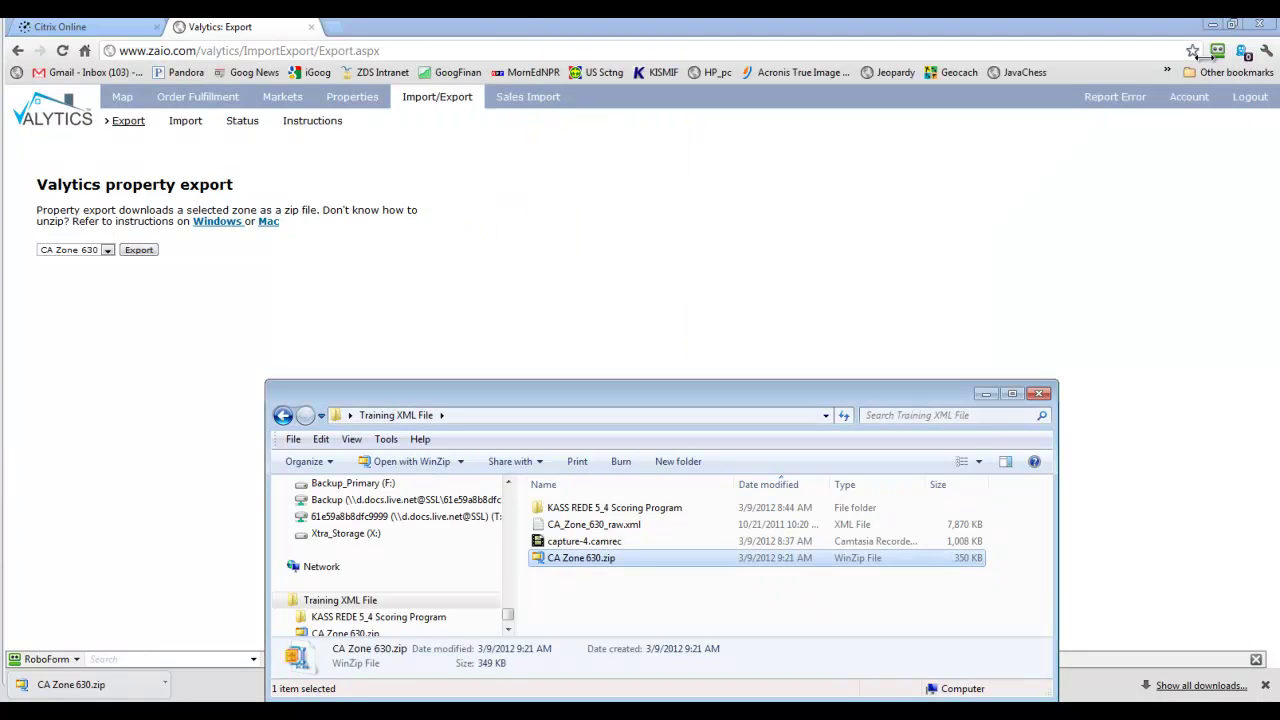
- Open CA Zone 630.zip in WinZip, extract CA Zone 630-1.xml into Training XML File, close WinZip
{"action": "right_click", "coordinate": [562, 565]}
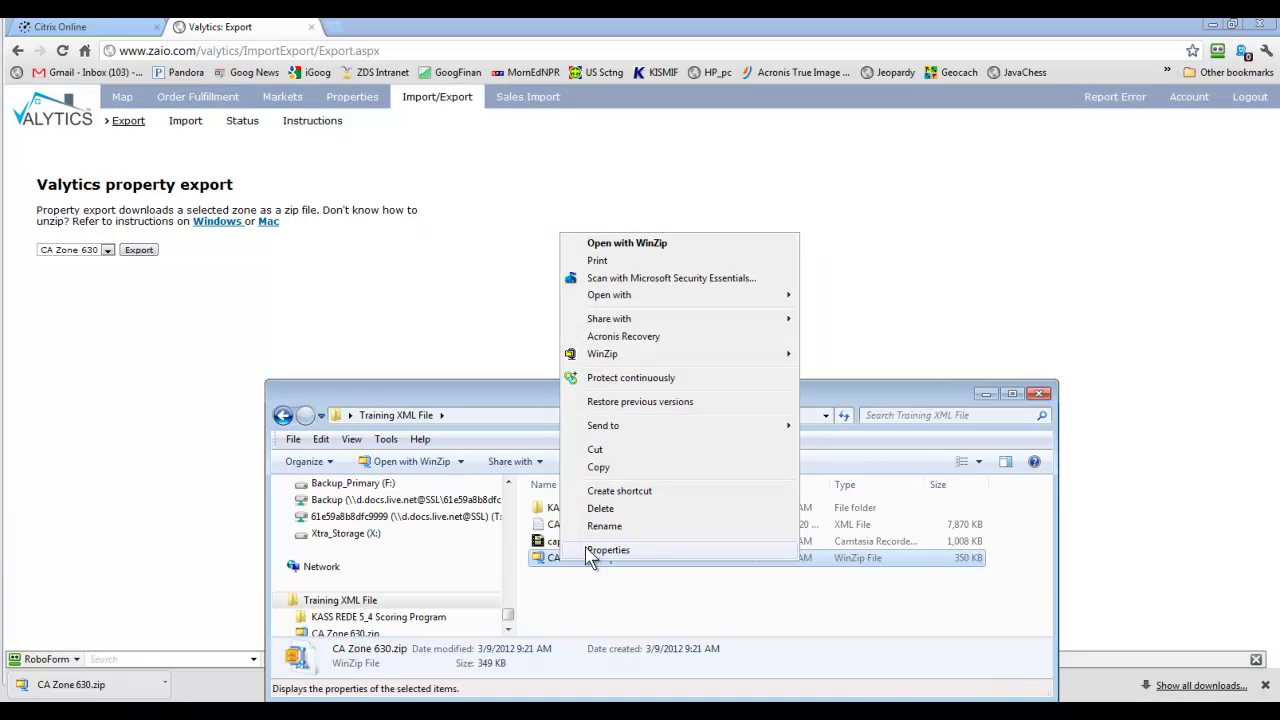
{"action": "mouse_move", "coordinate": [705, 430]}
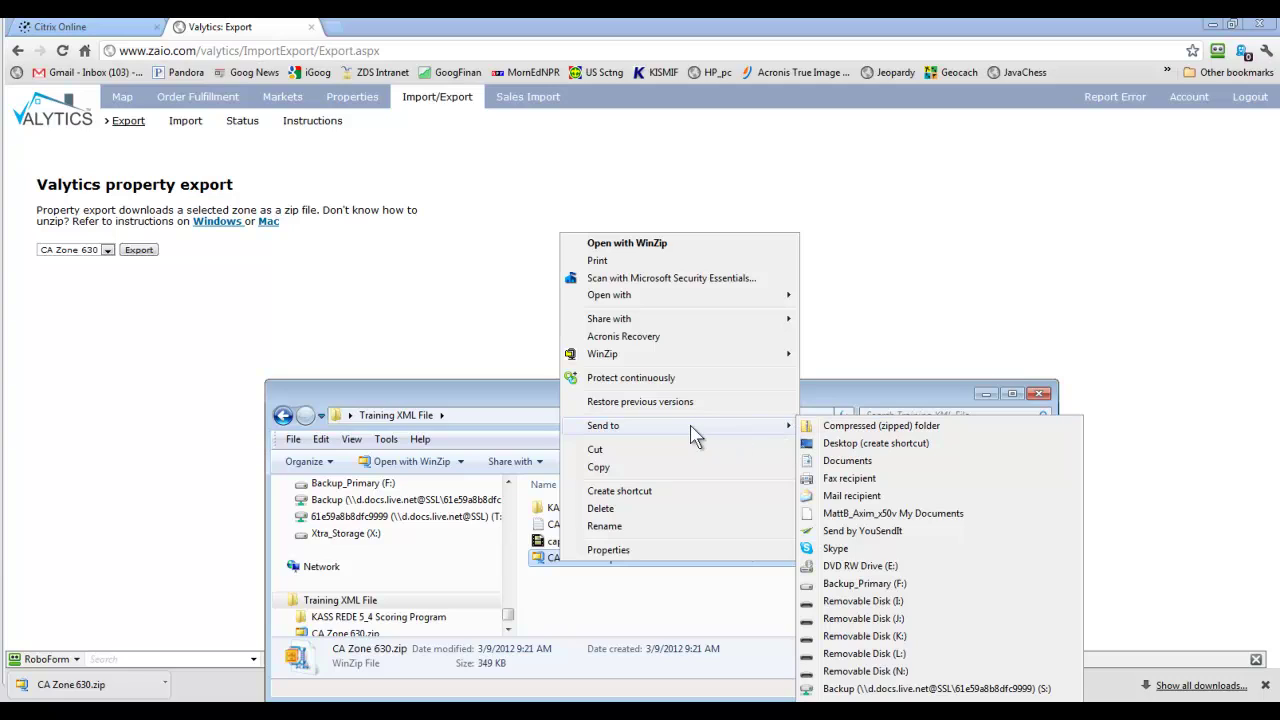
{"action": "left_click", "coordinate": [500, 398]}
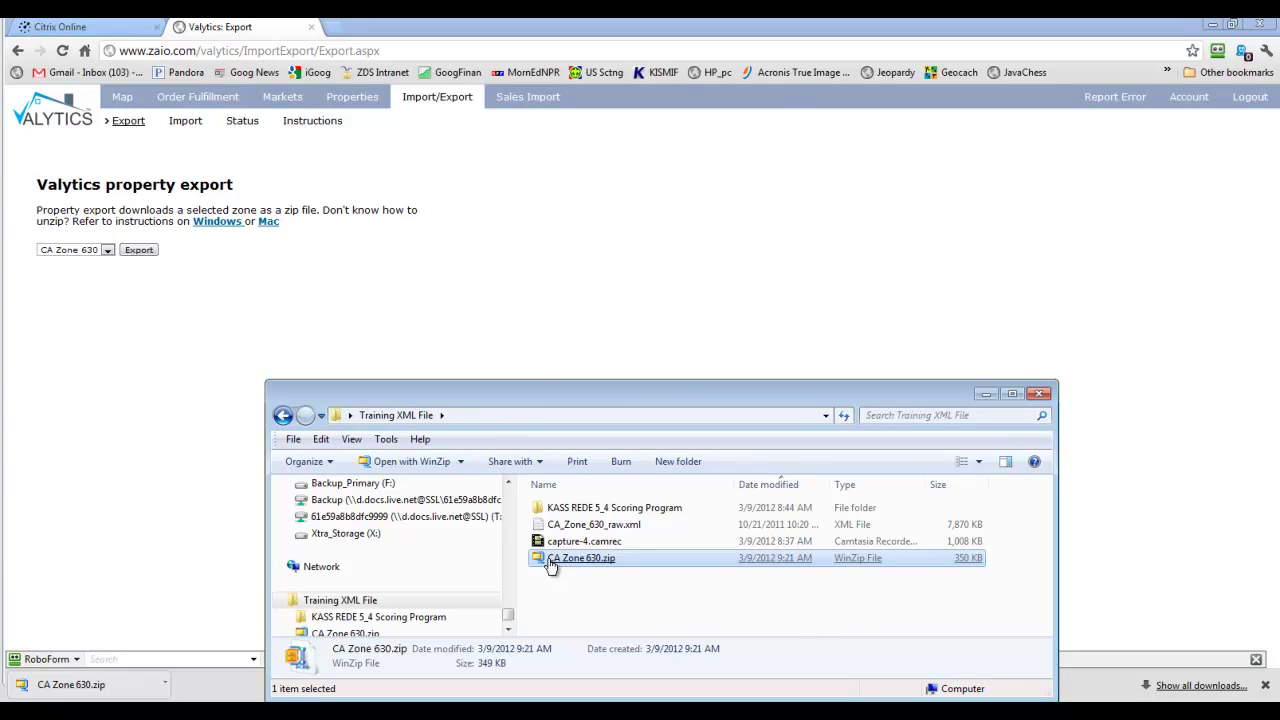
{"action": "double_click", "coordinate": [540, 560]}
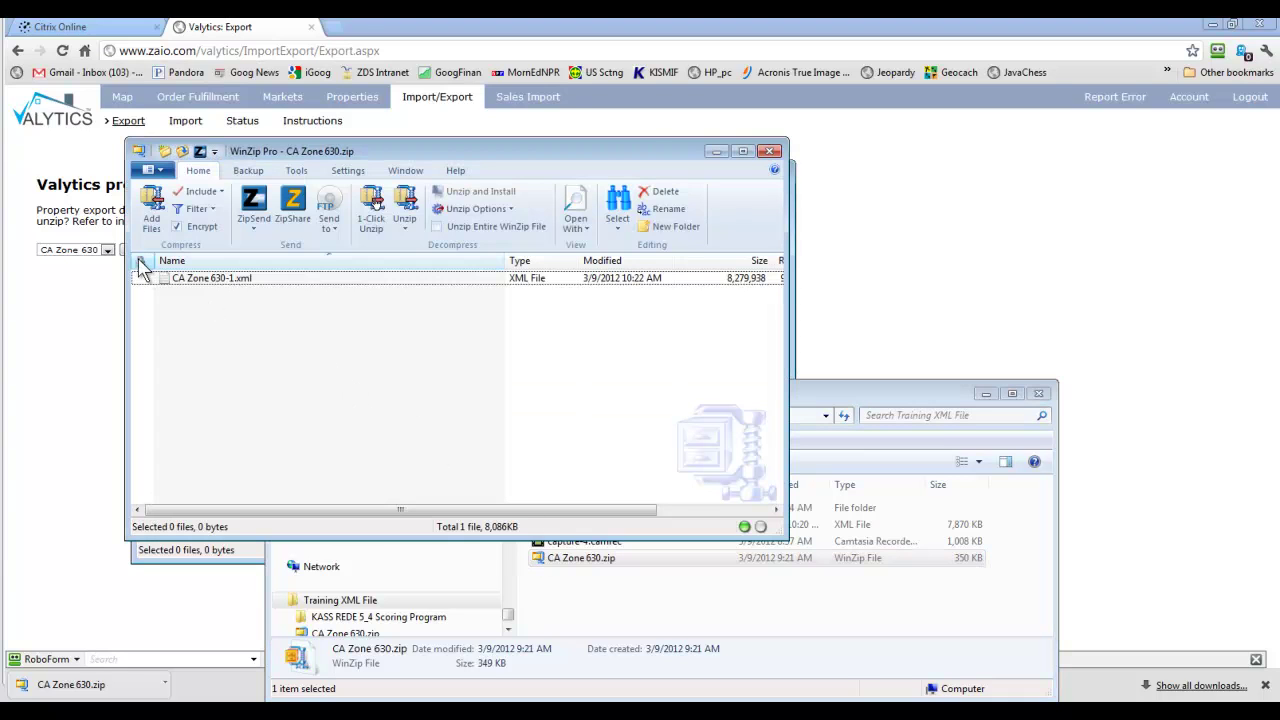
{"action": "left_click_drag", "start_coordinate": [193, 286], "coordinate": [568, 599]}
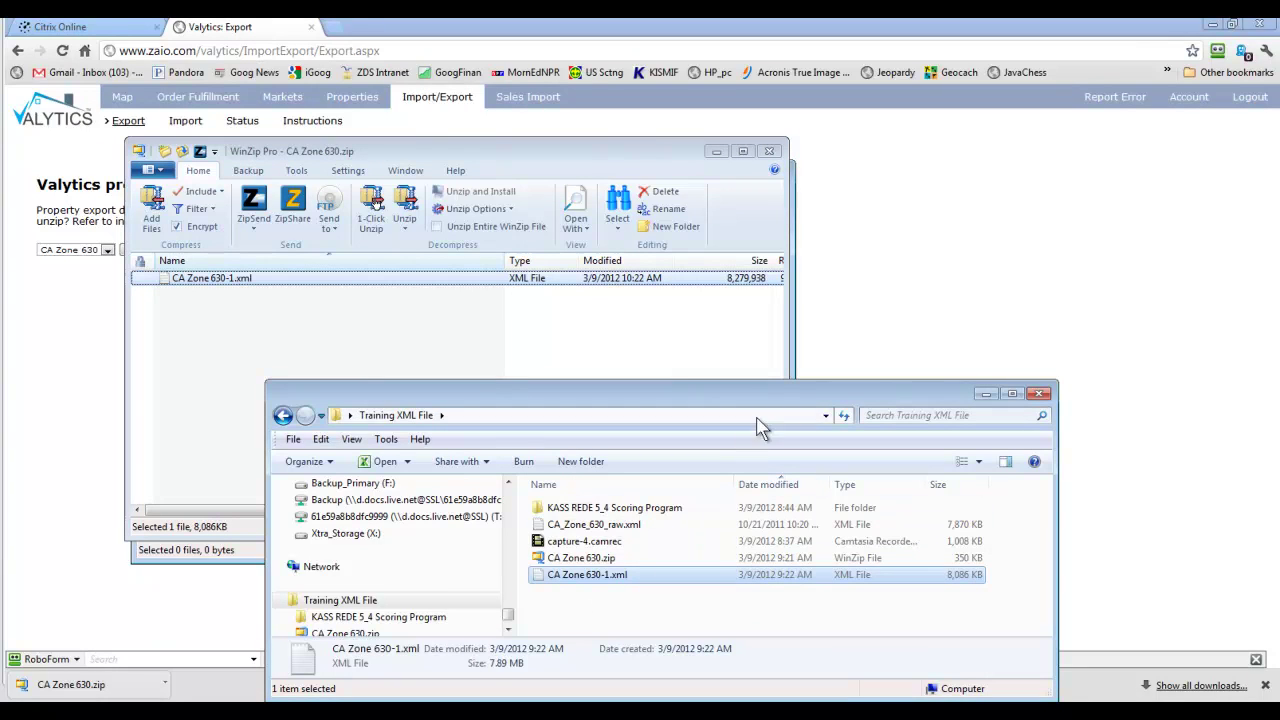
{"action": "left_click", "coordinate": [769, 152]}
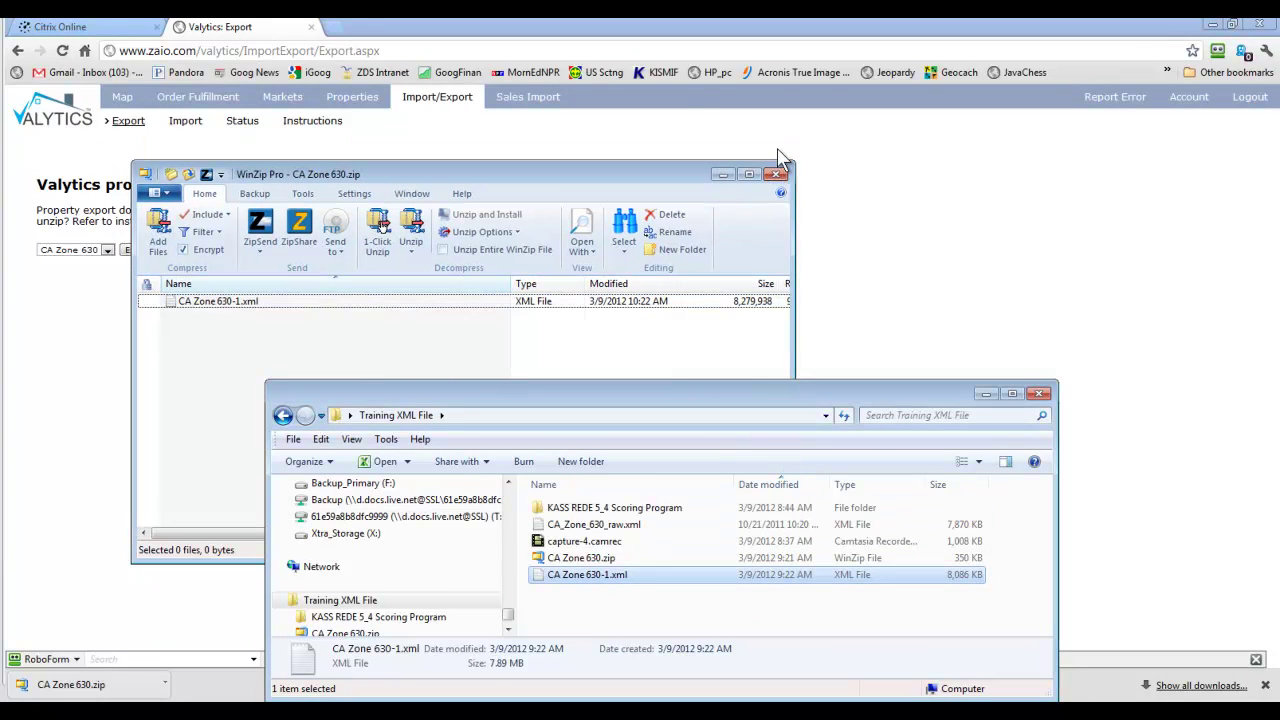
{"action": "left_click", "coordinate": [777, 173]}
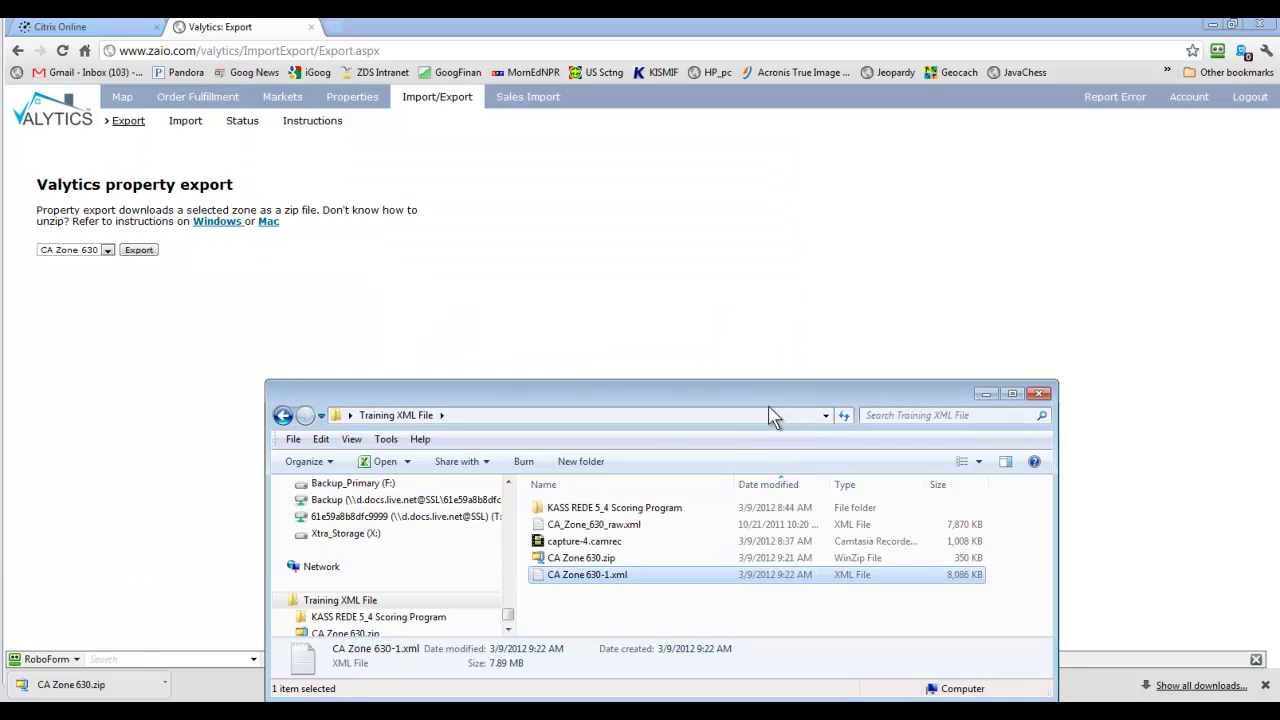
- Raise the Training XML File window, select CA_Zone_630_raw.xml, and bring up the Start menu
{"action": "left_click_drag", "start_coordinate": [769, 401], "coordinate": [772, 318]}
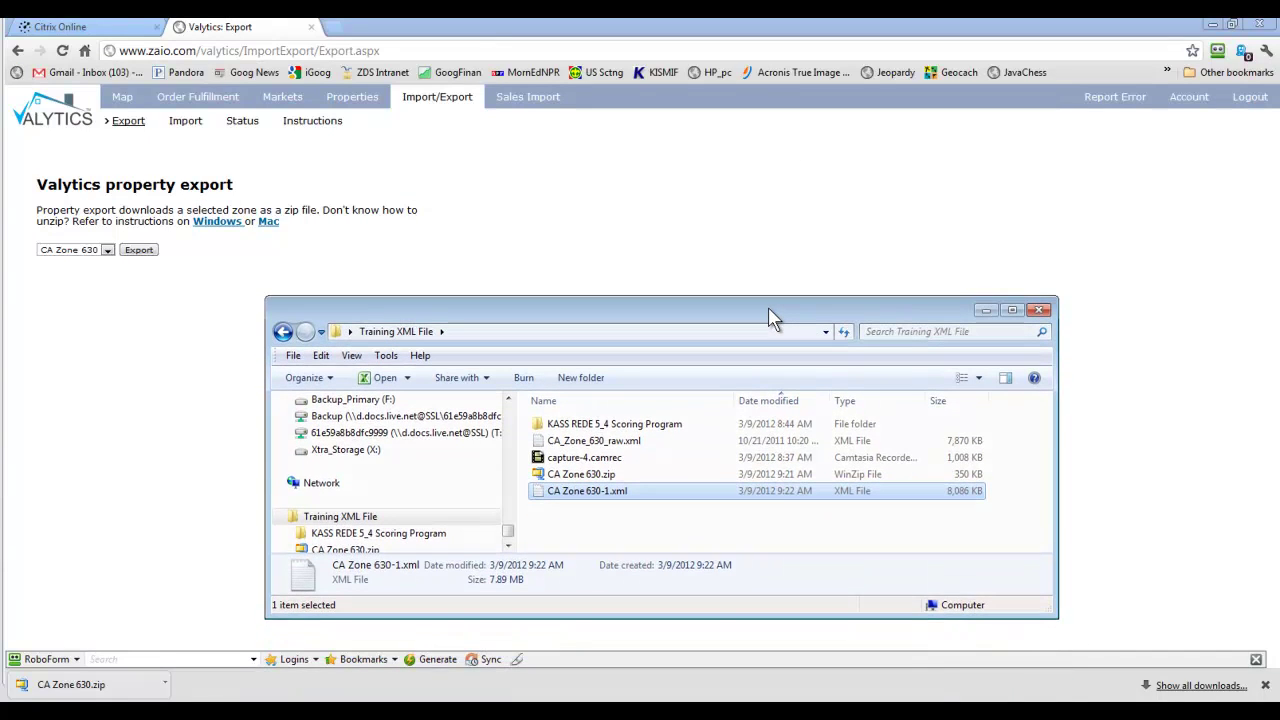
{"action": "left_click", "coordinate": [558, 445]}
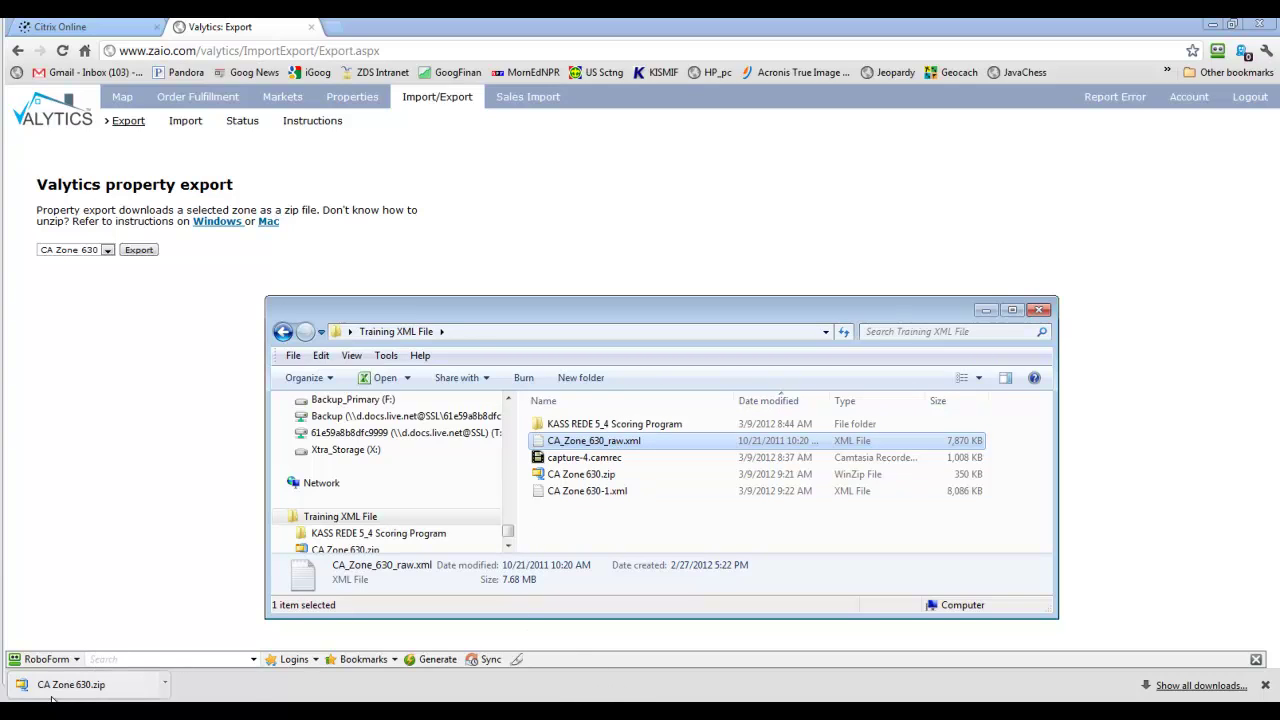
{"action": "key", "text": "super"}
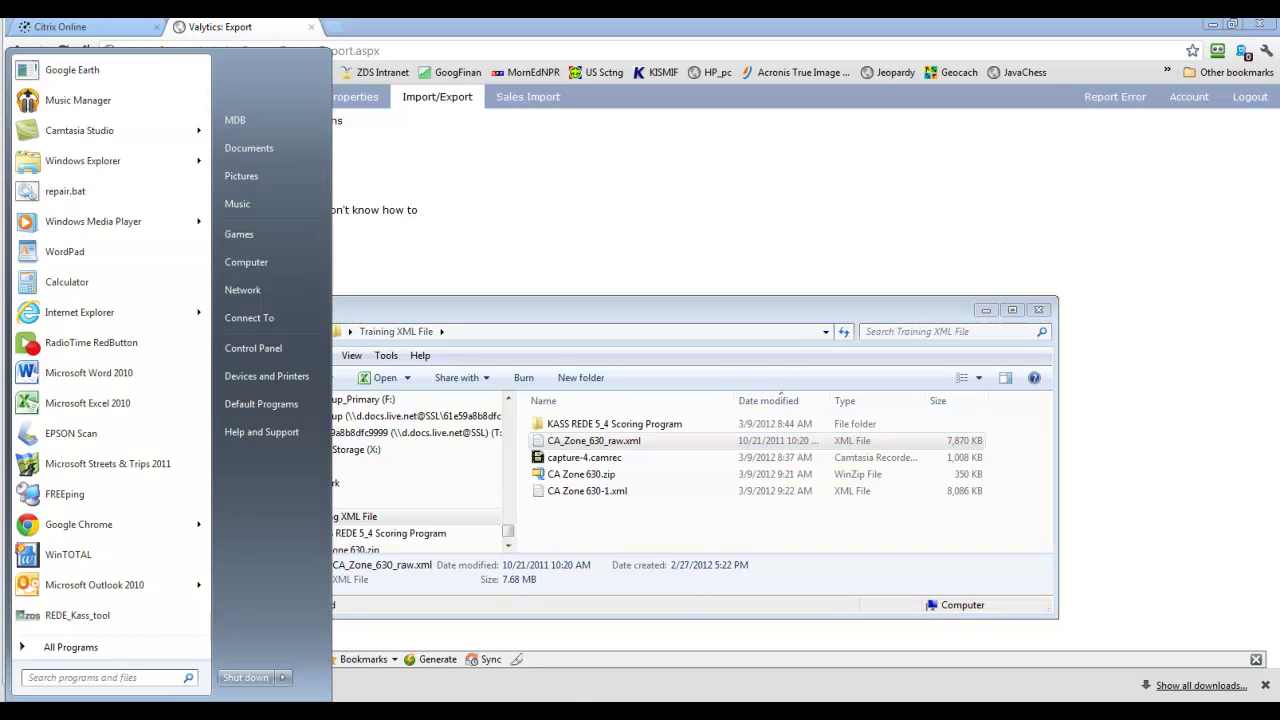
- Launch REDE_Kass_tool maximized, then switch to the Intro Questions PDF
{"action": "left_click", "coordinate": [84, 614]}
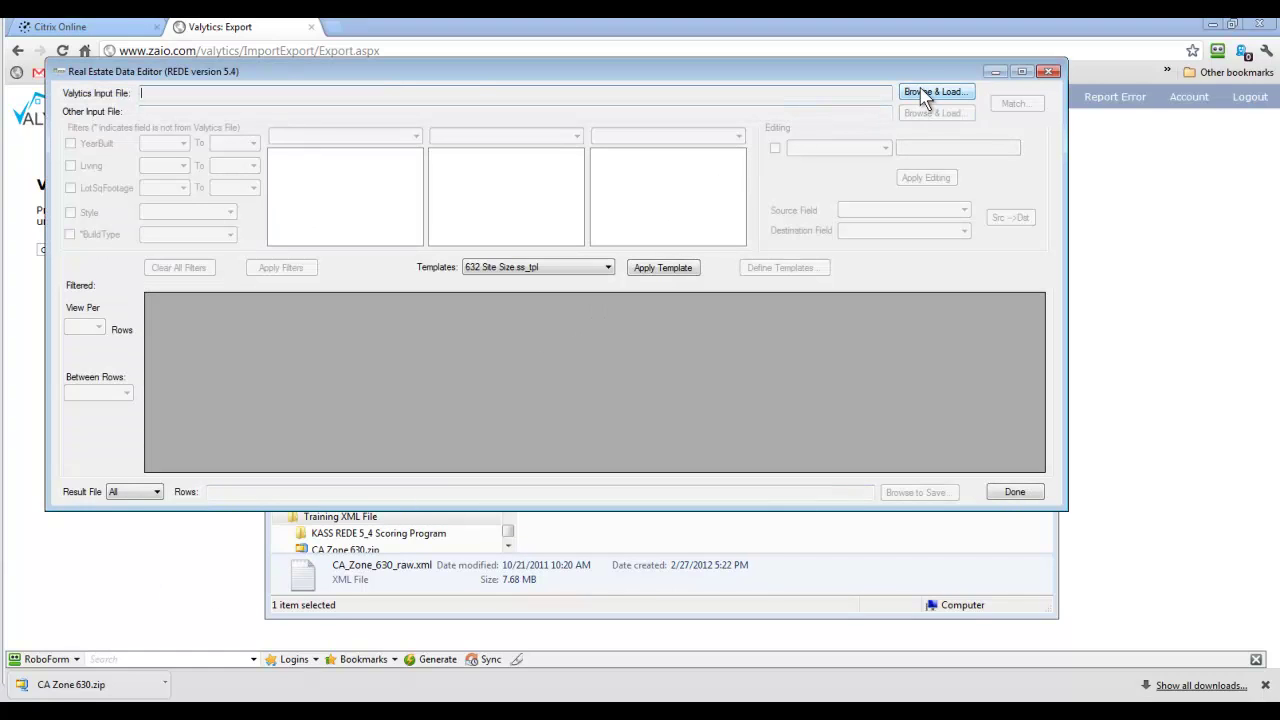
{"action": "left_click", "coordinate": [1022, 72]}
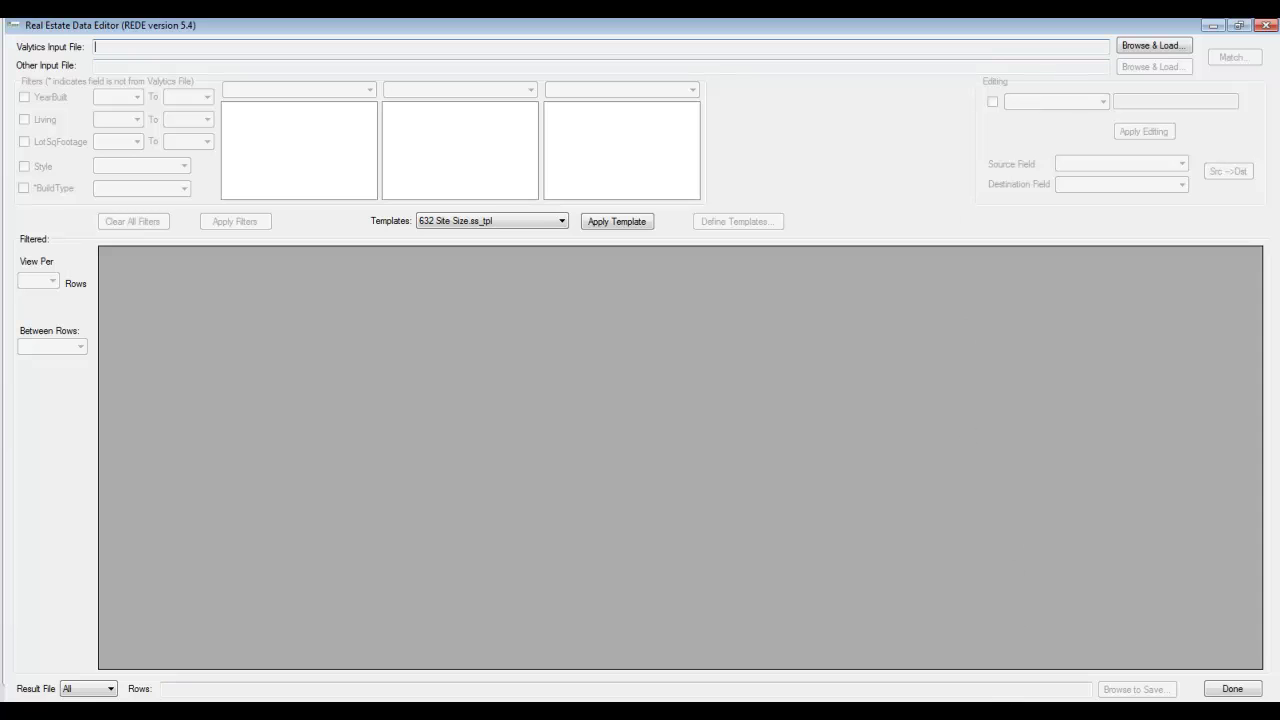
{"action": "key", "text": "alt+Tab"}
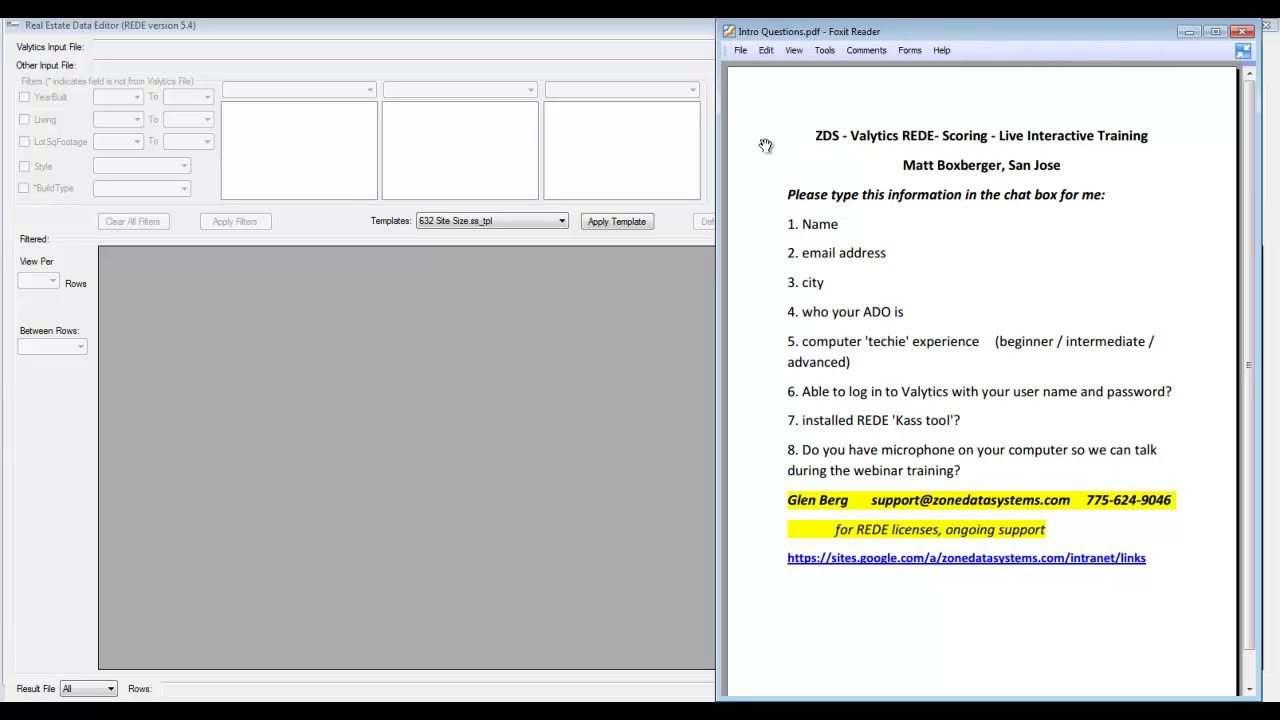
- Show the Scoring a New Zone rev 5 guide full-screen, zoomed out three steps
{"action": "key", "text": "ctrl+h"}
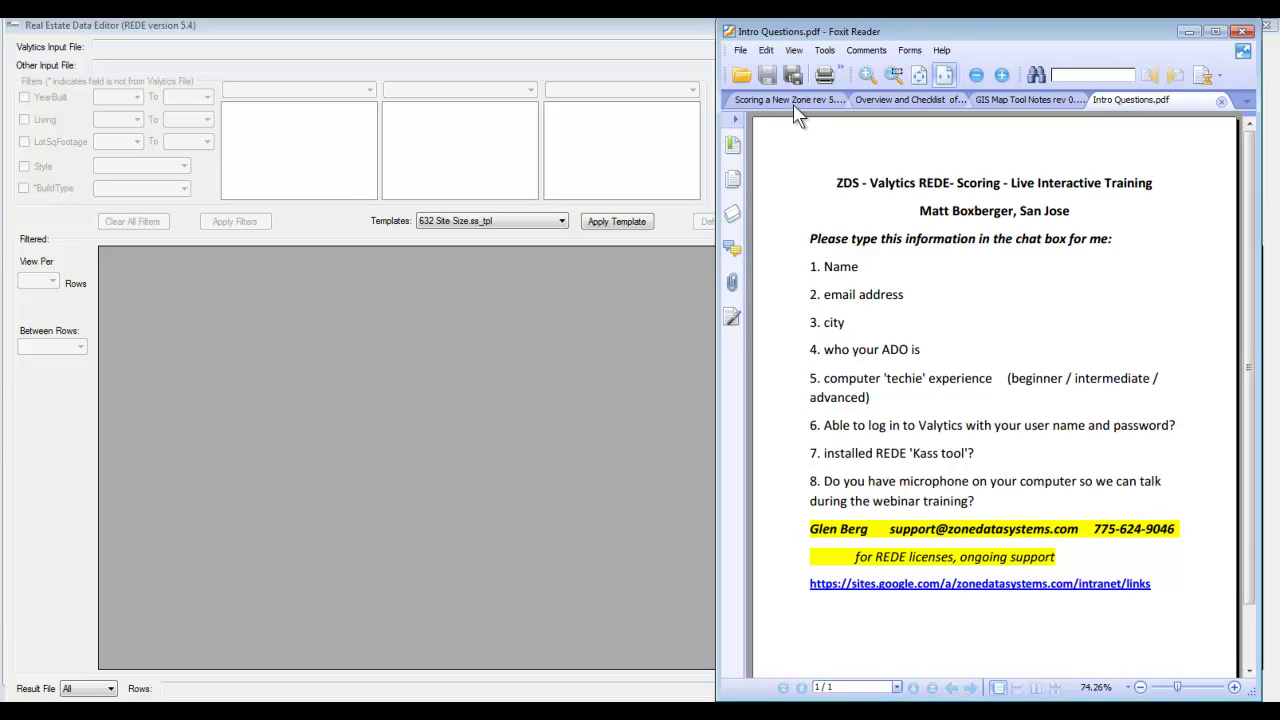
{"action": "left_click", "coordinate": [792, 101]}
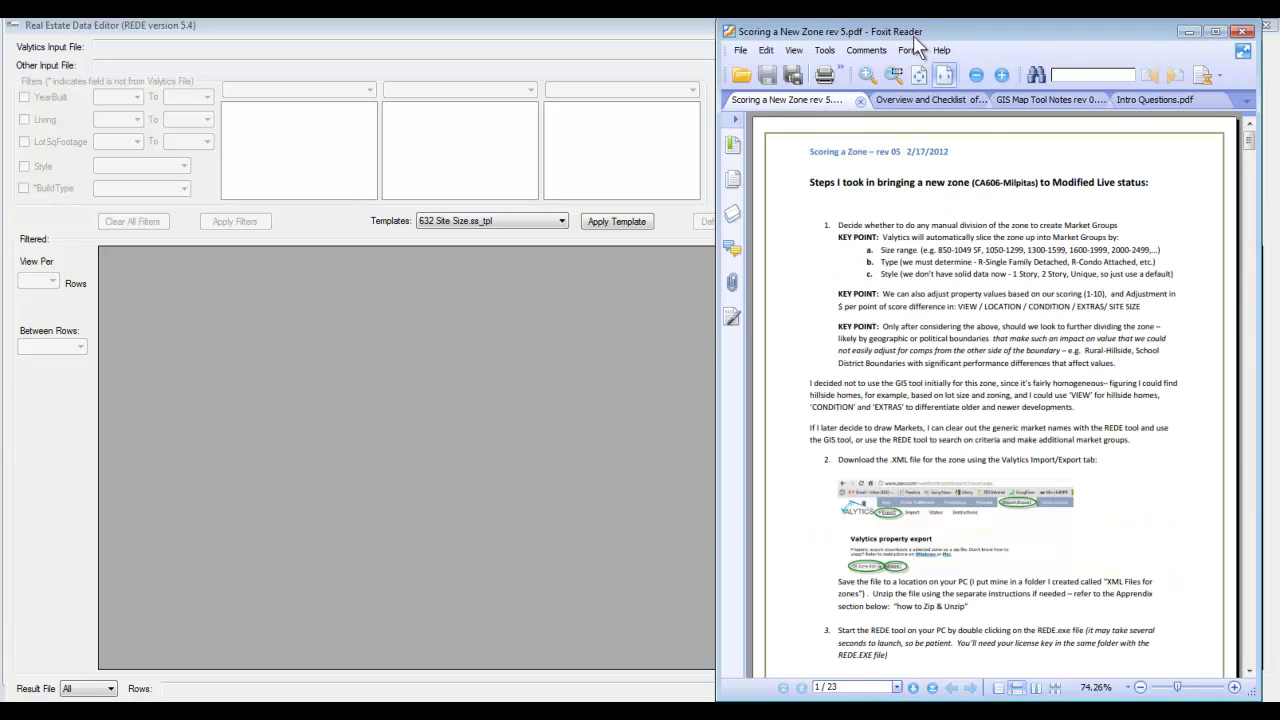
{"action": "left_click_drag", "start_coordinate": [960, 33], "coordinate": [813, 40]}
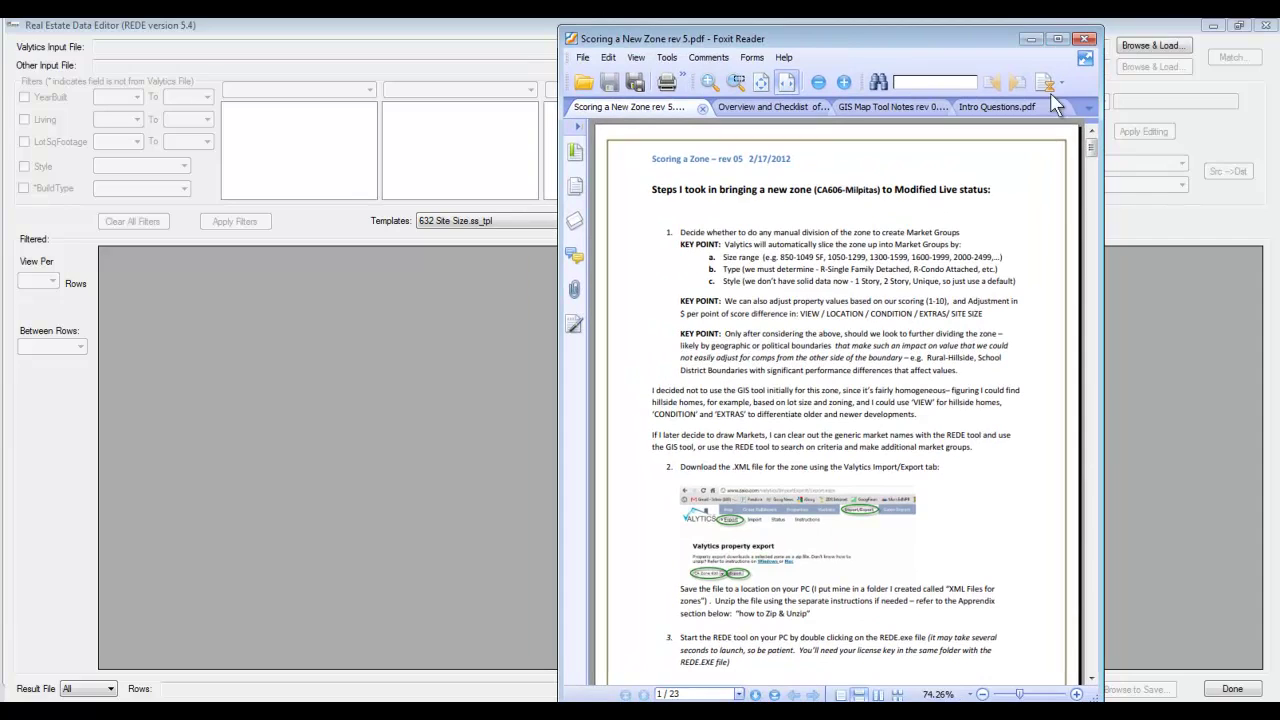
{"action": "left_click", "coordinate": [1057, 38]}
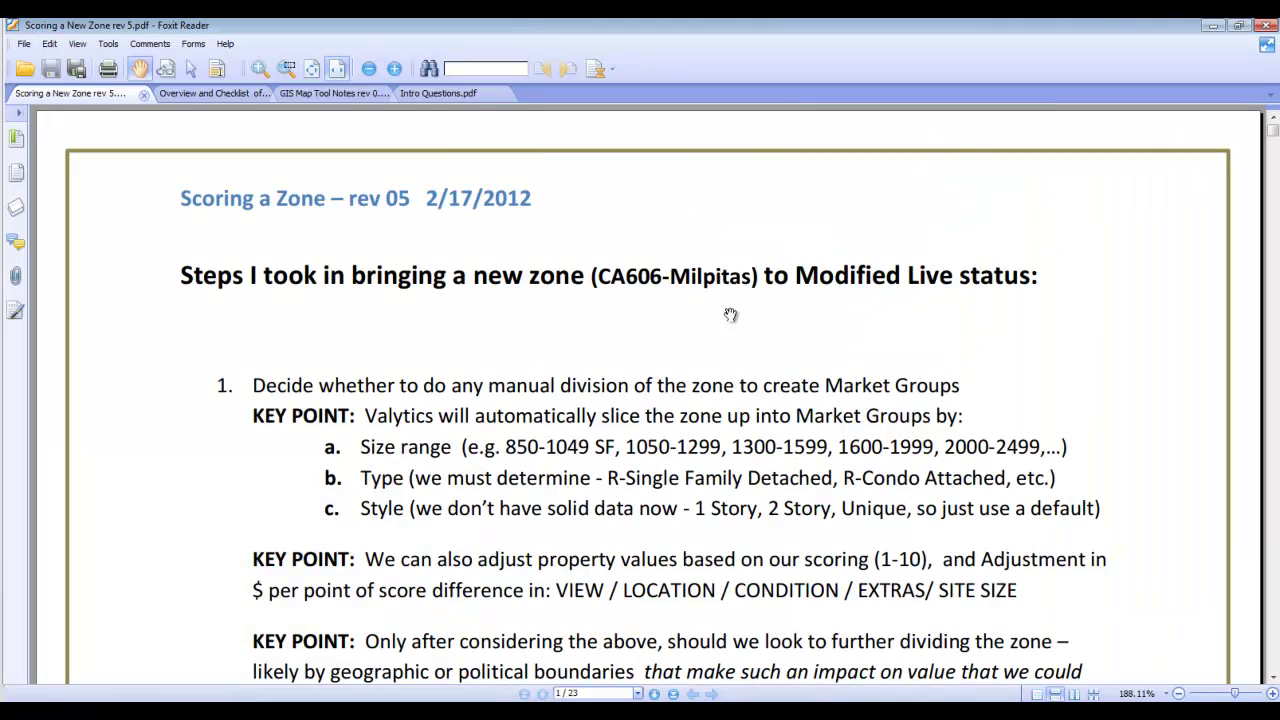
{"action": "left_click", "coordinate": [369, 69]}
{"action": "left_click", "coordinate": [369, 69]}
{"action": "left_click", "coordinate": [369, 69]}
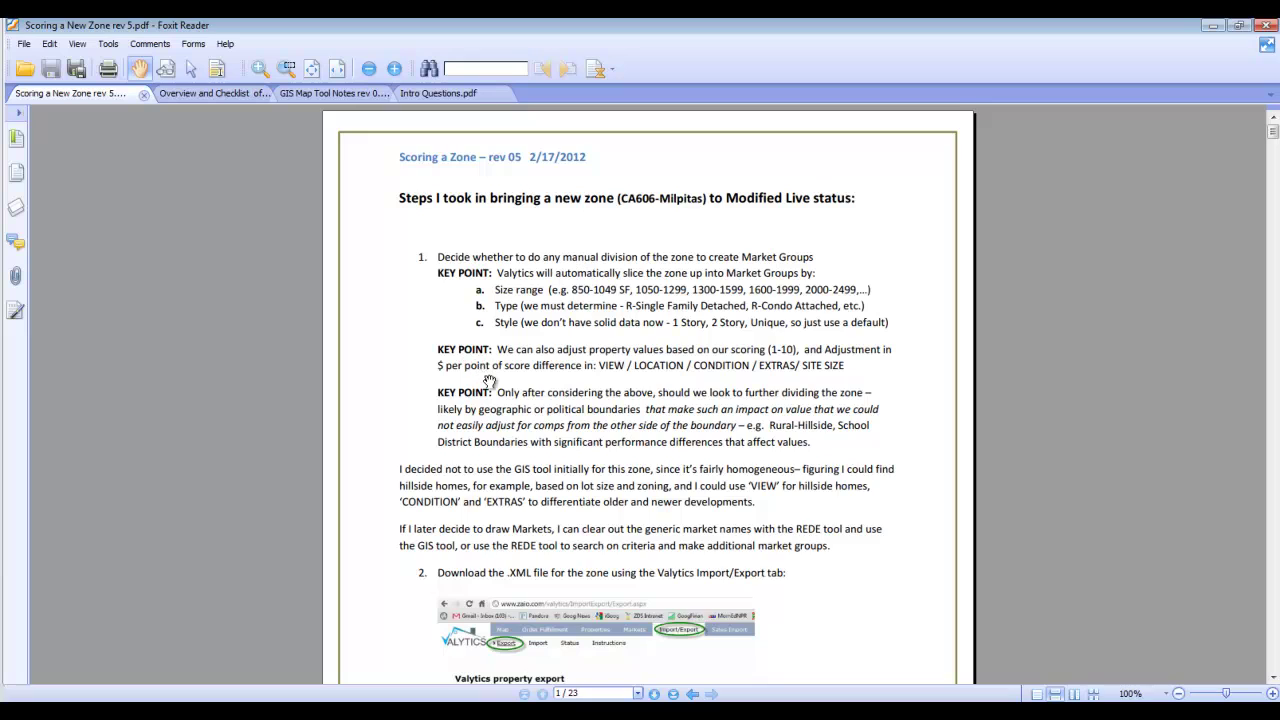
- Read the guide's steps 1–5 on creating a Market Name, then return to REDE
{"action": "scroll", "coordinate": [494, 412], "scroll_direction": "down", "scroll_amount": 3}
{"action": "scroll", "coordinate": [494, 412], "scroll_direction": "down", "scroll_amount": 3}
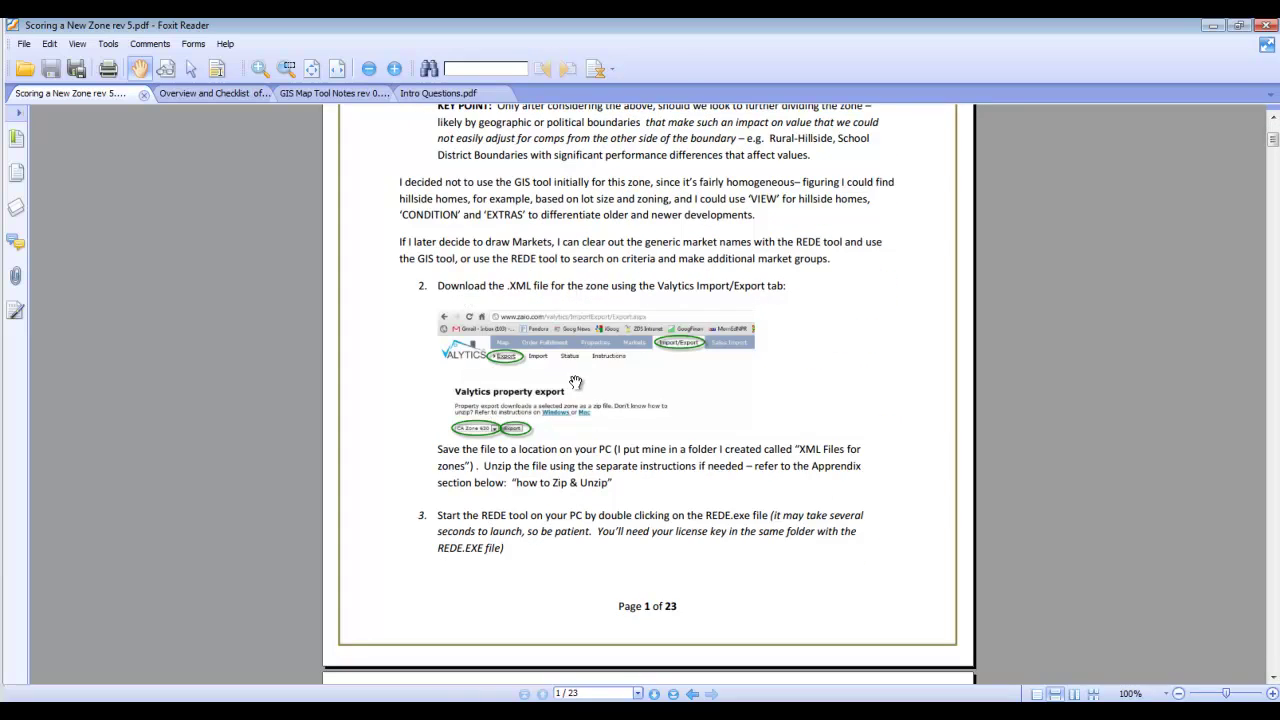
{"action": "scroll", "coordinate": [576, 383], "scroll_direction": "down", "scroll_amount": 2}
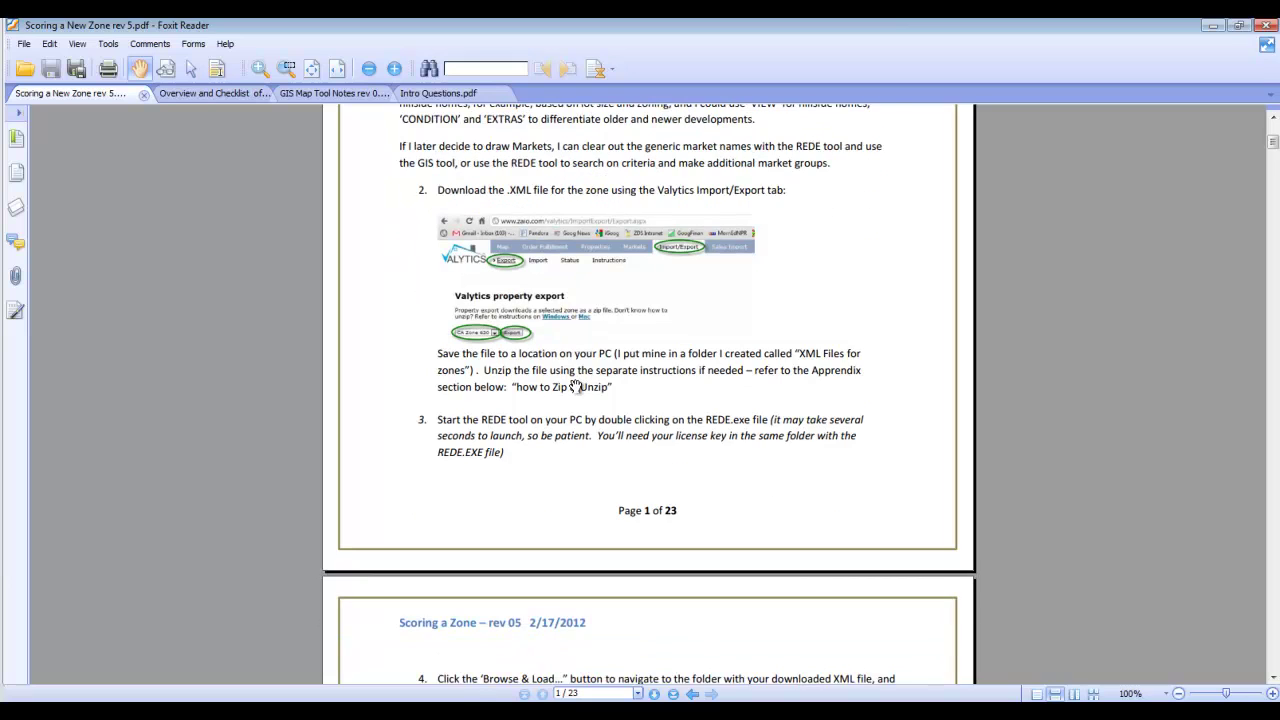
{"action": "scroll", "coordinate": [505, 445], "scroll_direction": "down", "scroll_amount": 9}
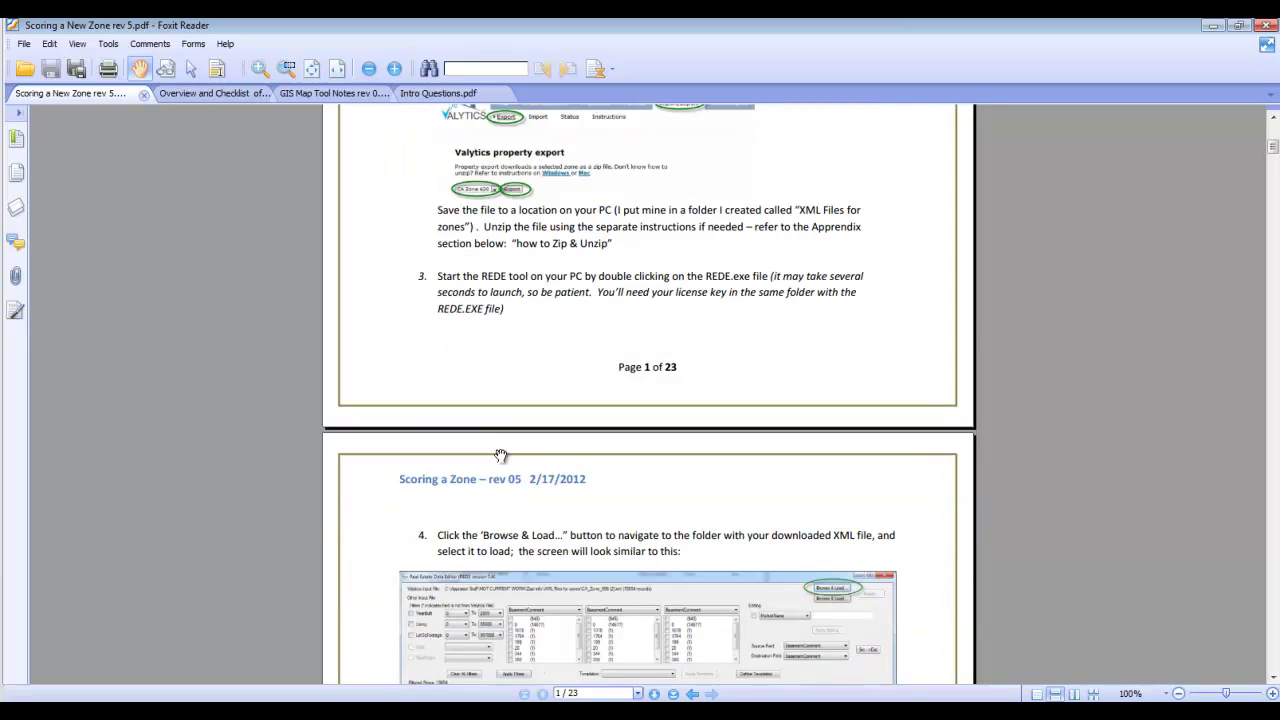
{"action": "scroll", "coordinate": [496, 460], "scroll_direction": "down", "scroll_amount": 2}
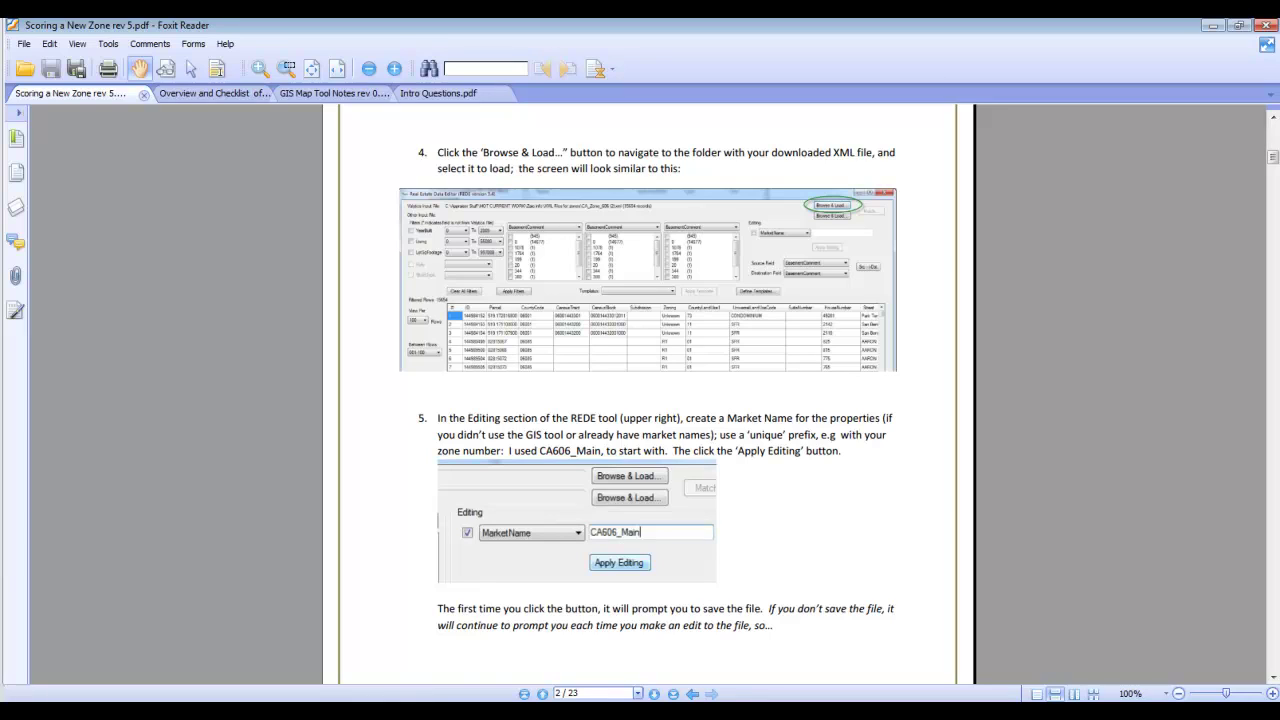
{"action": "key", "text": "alt+Tab"}
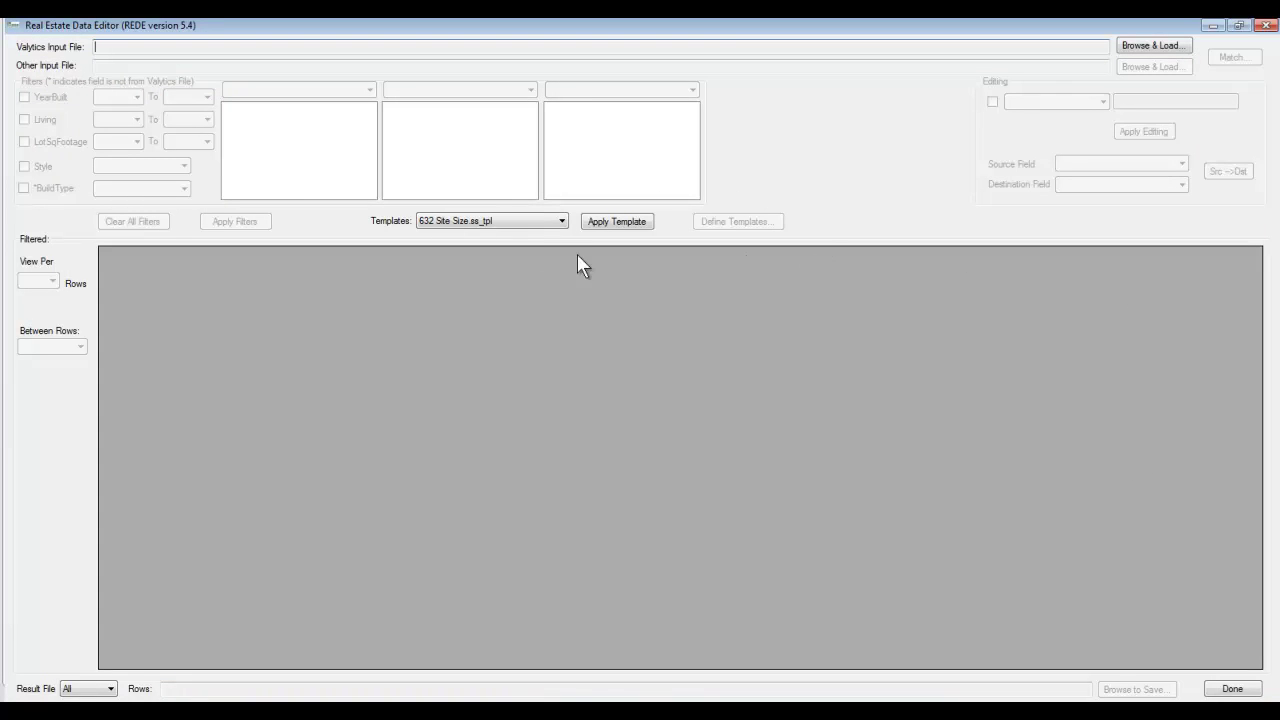
- Restore the REDE window, nudge it up and left, and enlarge it wider and taller
{"action": "left_click", "coordinate": [1238, 25]}
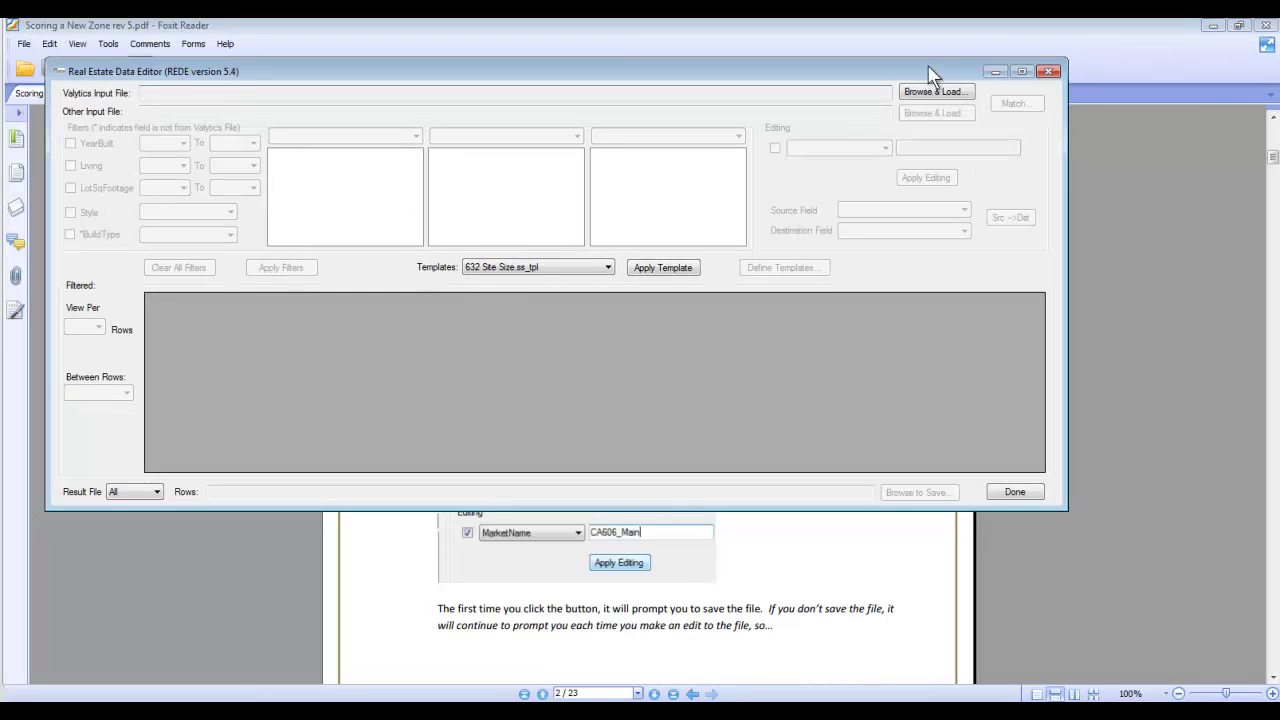
{"action": "left_click_drag", "start_coordinate": [928, 75], "coordinate": [916, 56]}
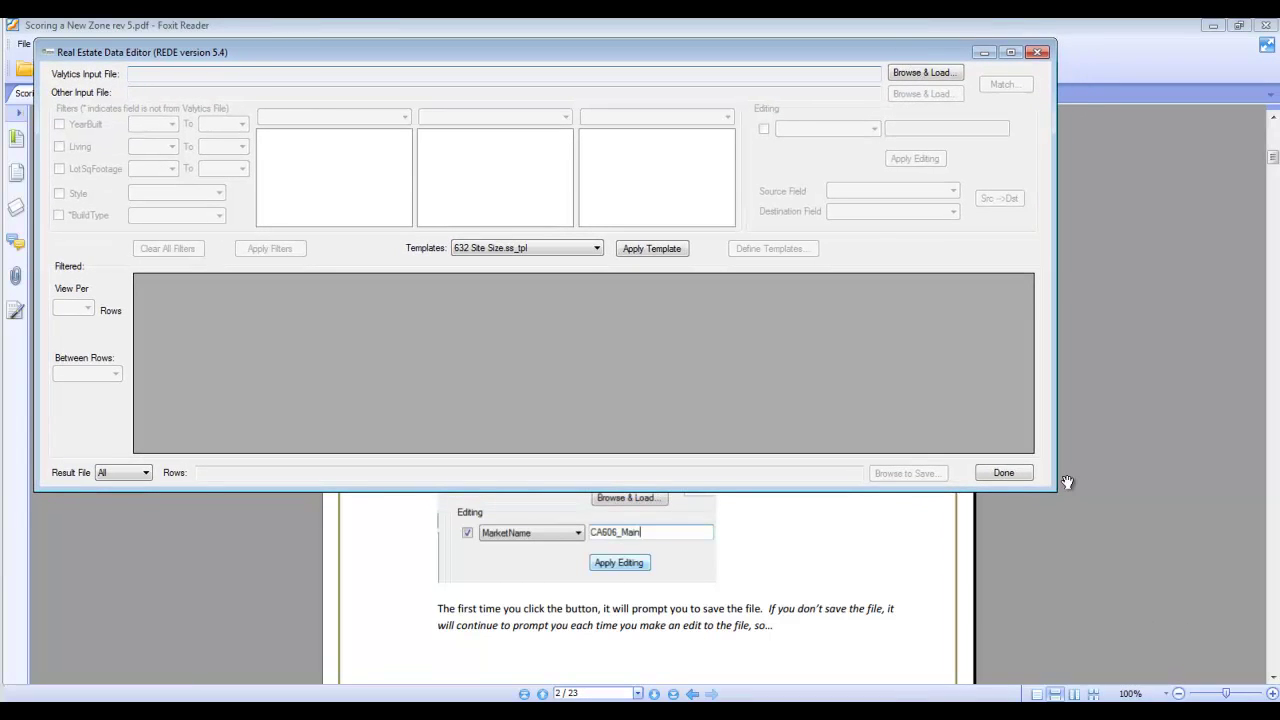
{"action": "left_click_drag", "start_coordinate": [1053, 488], "coordinate": [1172, 658]}
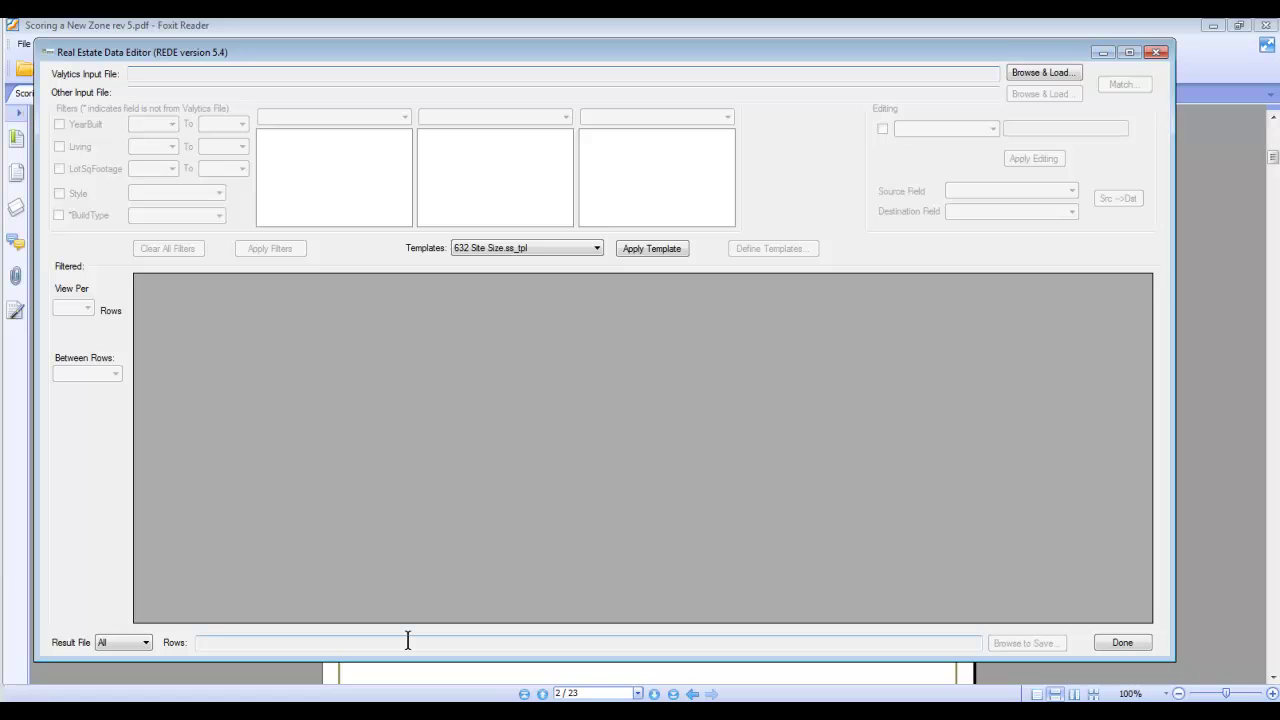
- Via Browse & Load, go to Desktop > Training XML File and load CA_Zone_630_raw.xml
{"action": "left_click", "coordinate": [1045, 77]}
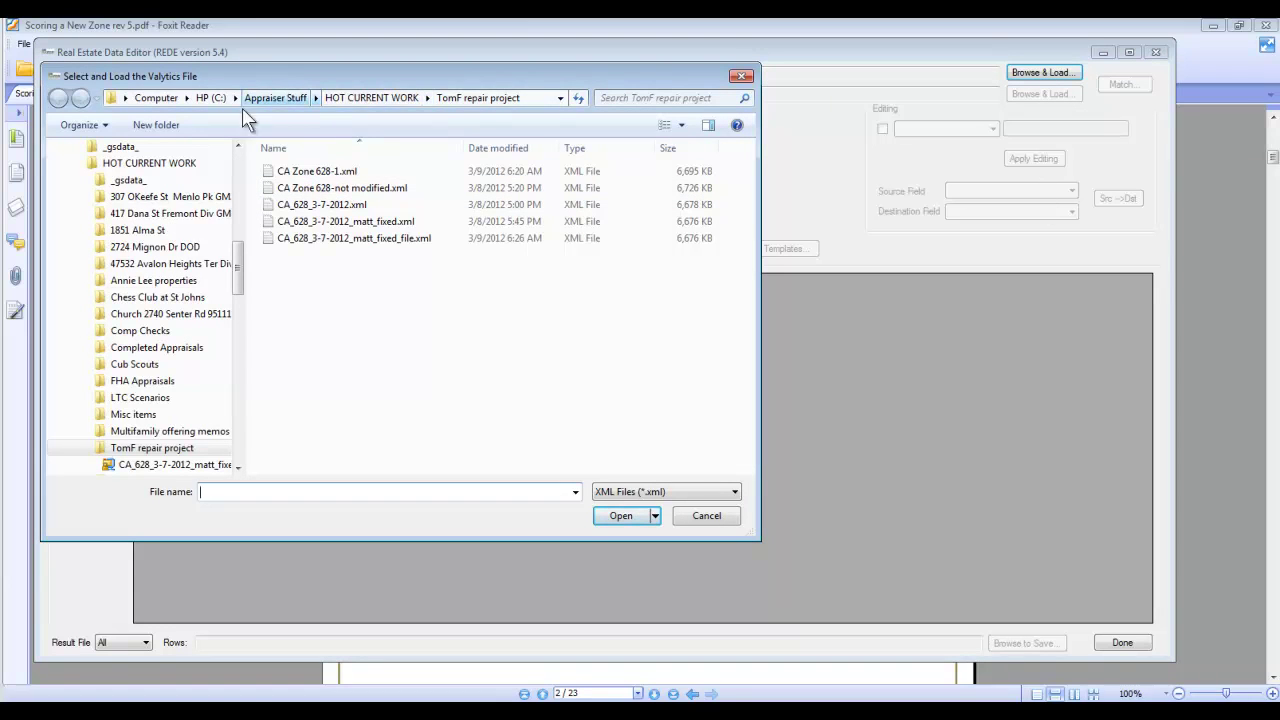
{"action": "left_click_drag", "start_coordinate": [238, 262], "coordinate": [272, 175]}
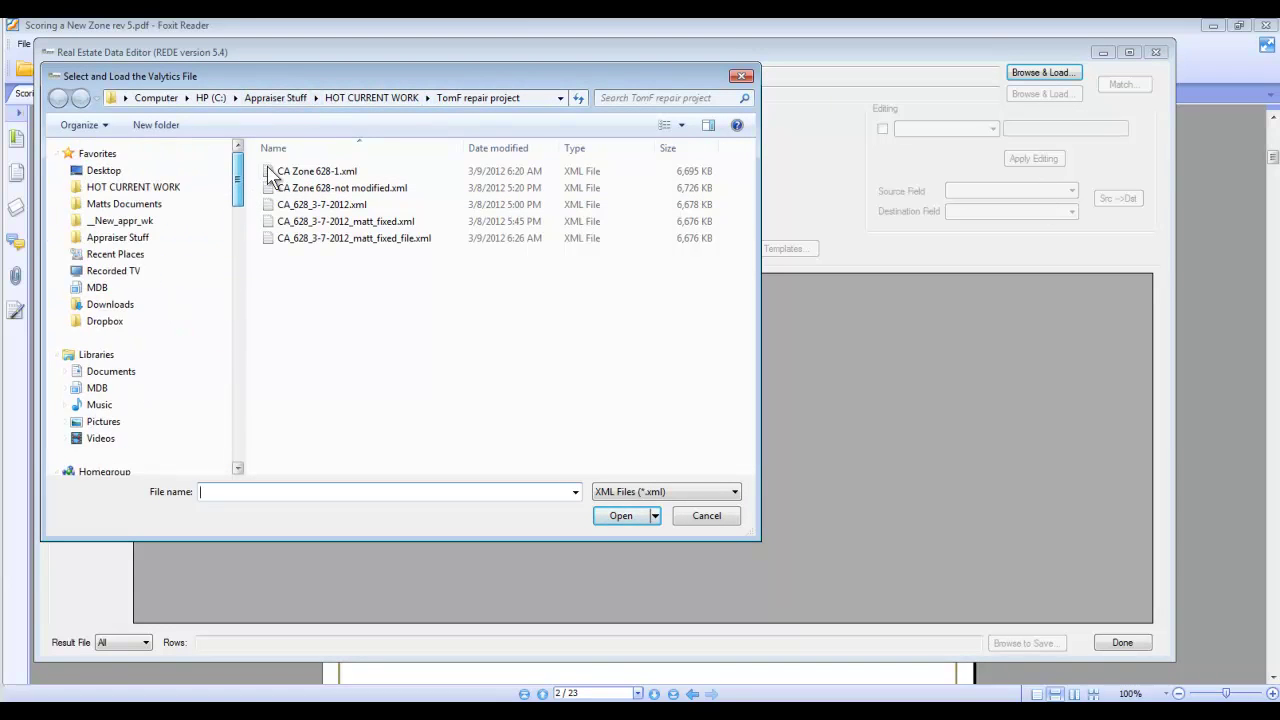
{"action": "left_click", "coordinate": [100, 171]}
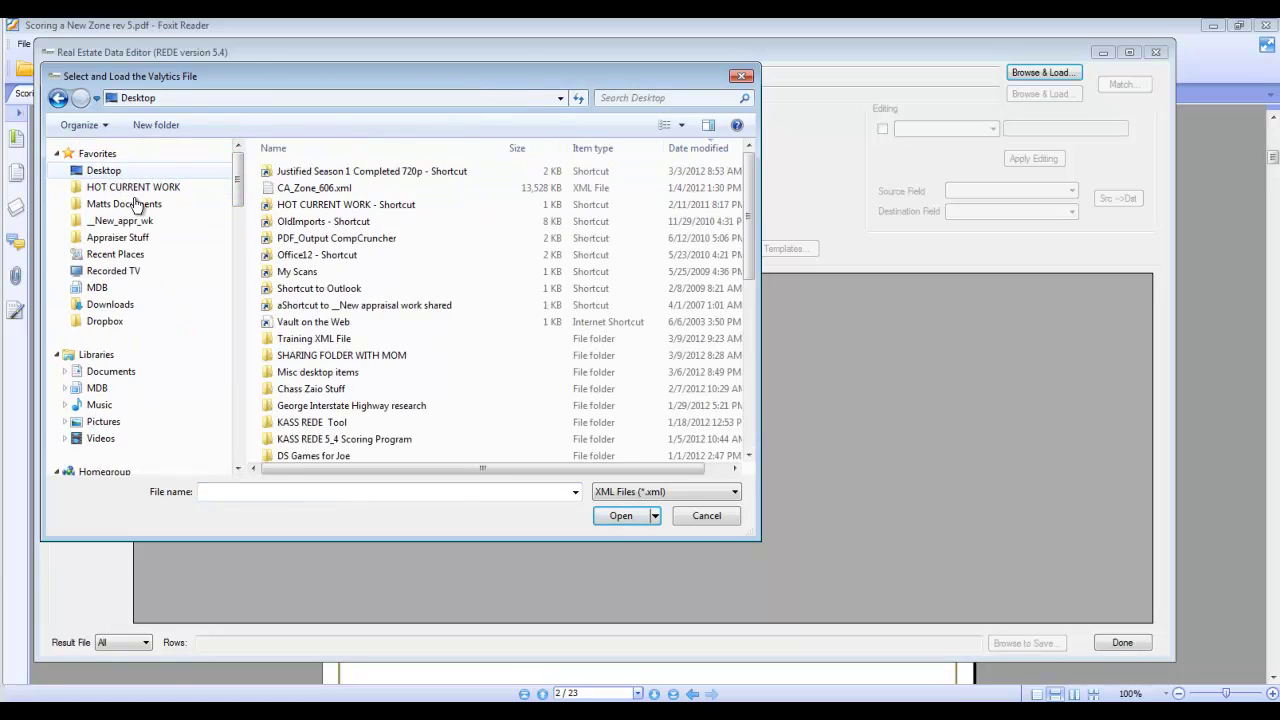
{"action": "scroll", "coordinate": [486, 420], "scroll_direction": "down", "scroll_amount": 10}
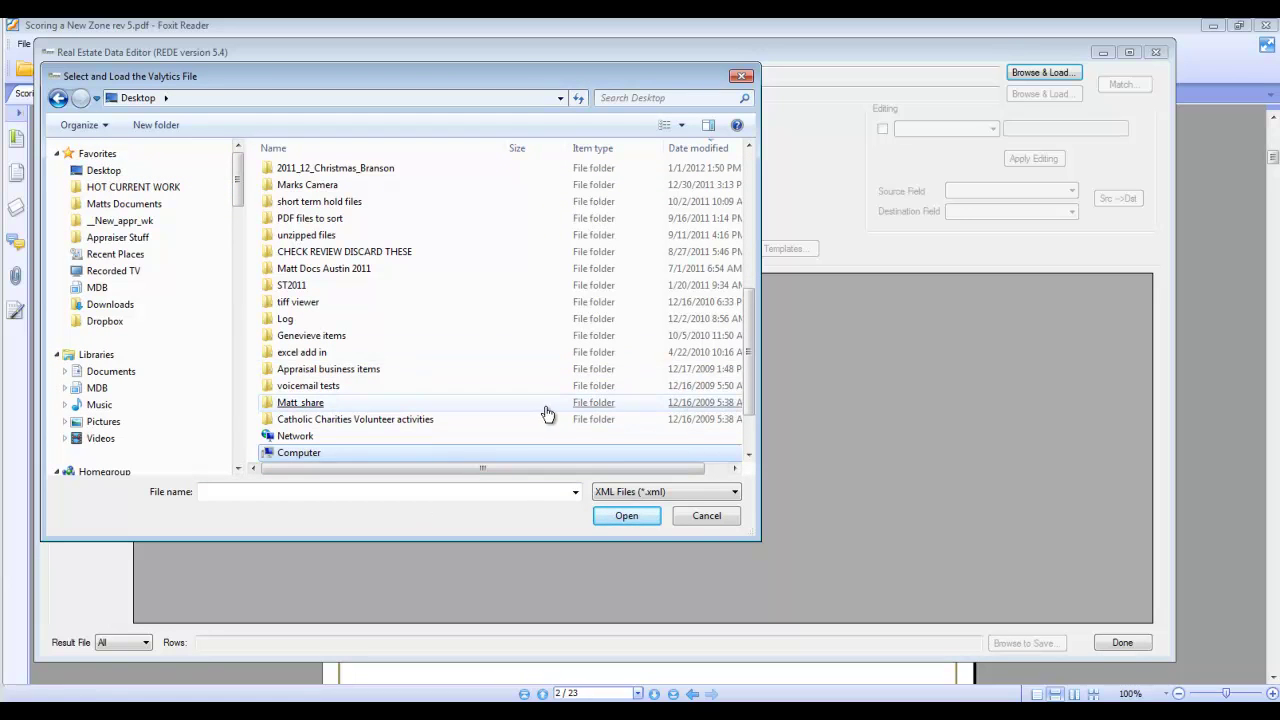
{"action": "left_click", "coordinate": [320, 150]}
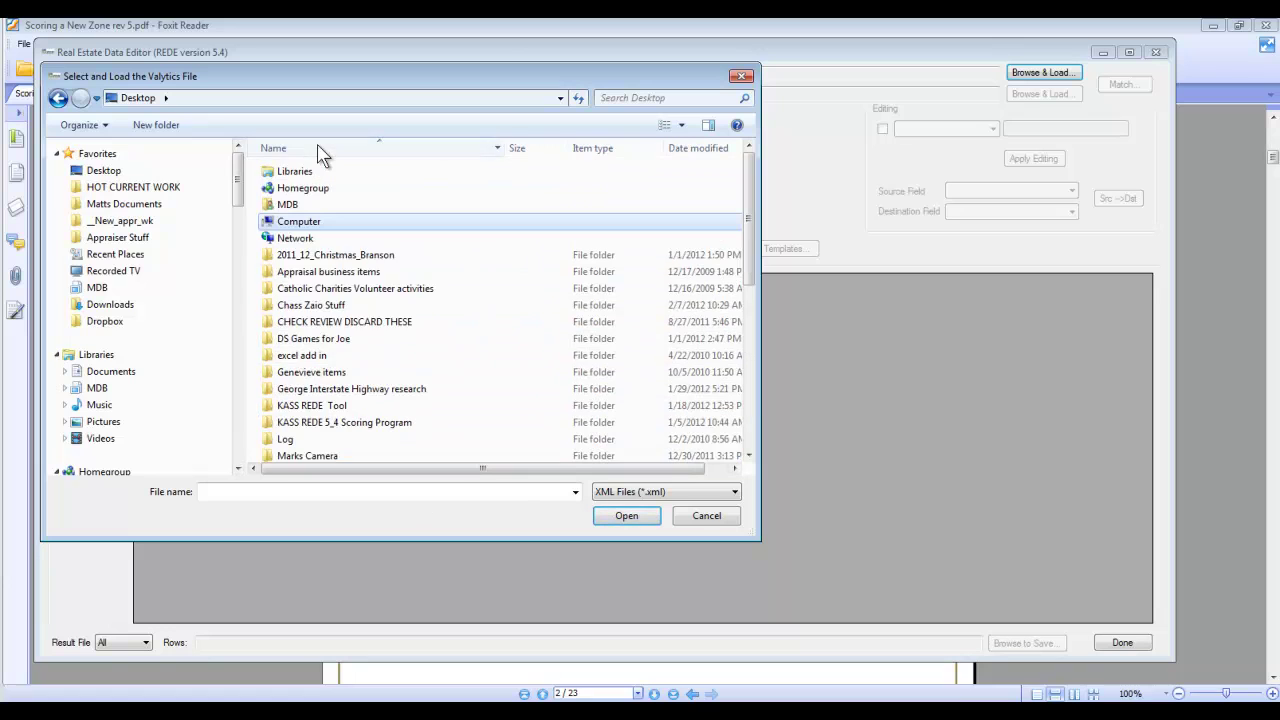
{"action": "left_click", "coordinate": [748, 437]}
{"action": "left_click", "coordinate": [340, 326]}
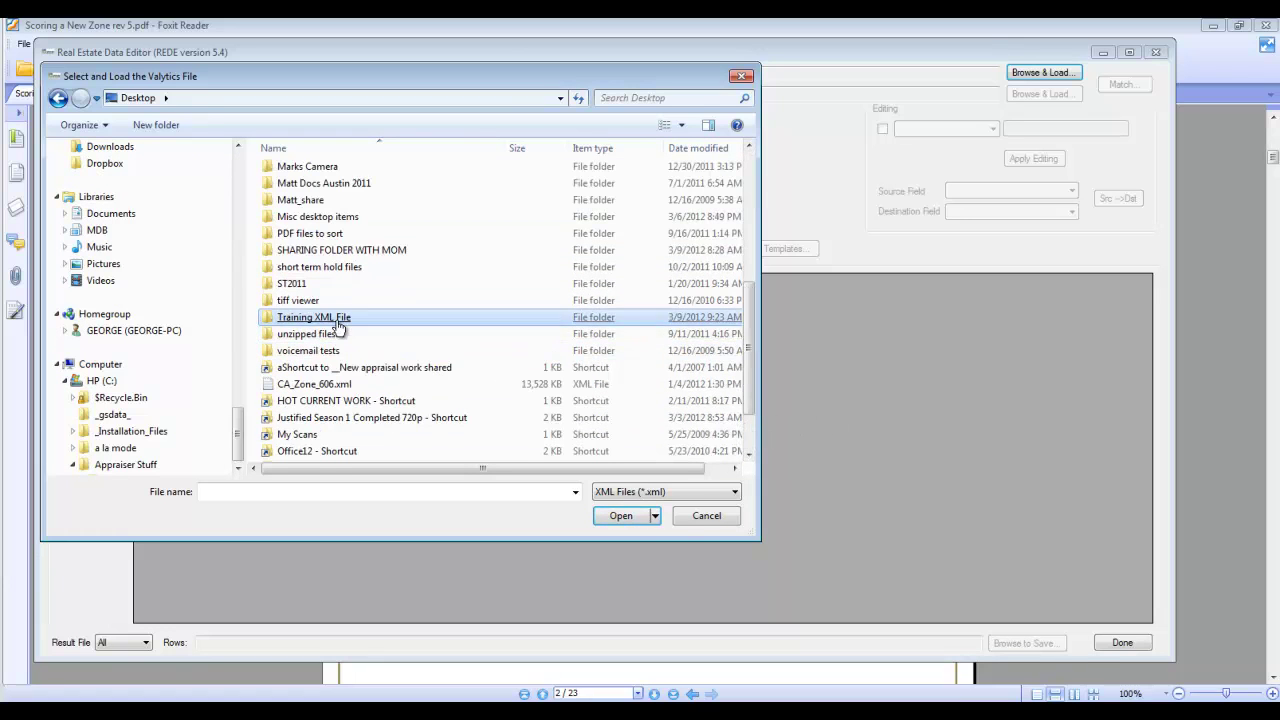
{"action": "double_click", "coordinate": [340, 326]}
{"action": "left_click", "coordinate": [331, 207]}
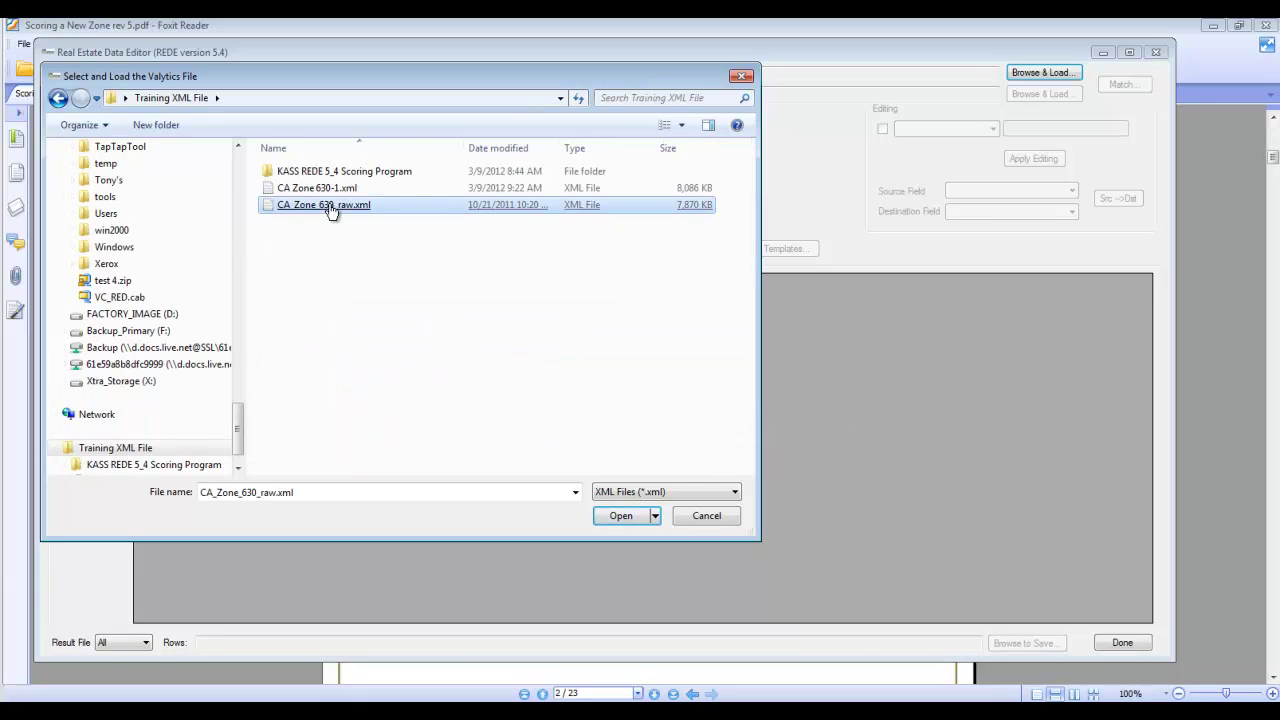
{"action": "double_click", "coordinate": [331, 207]}
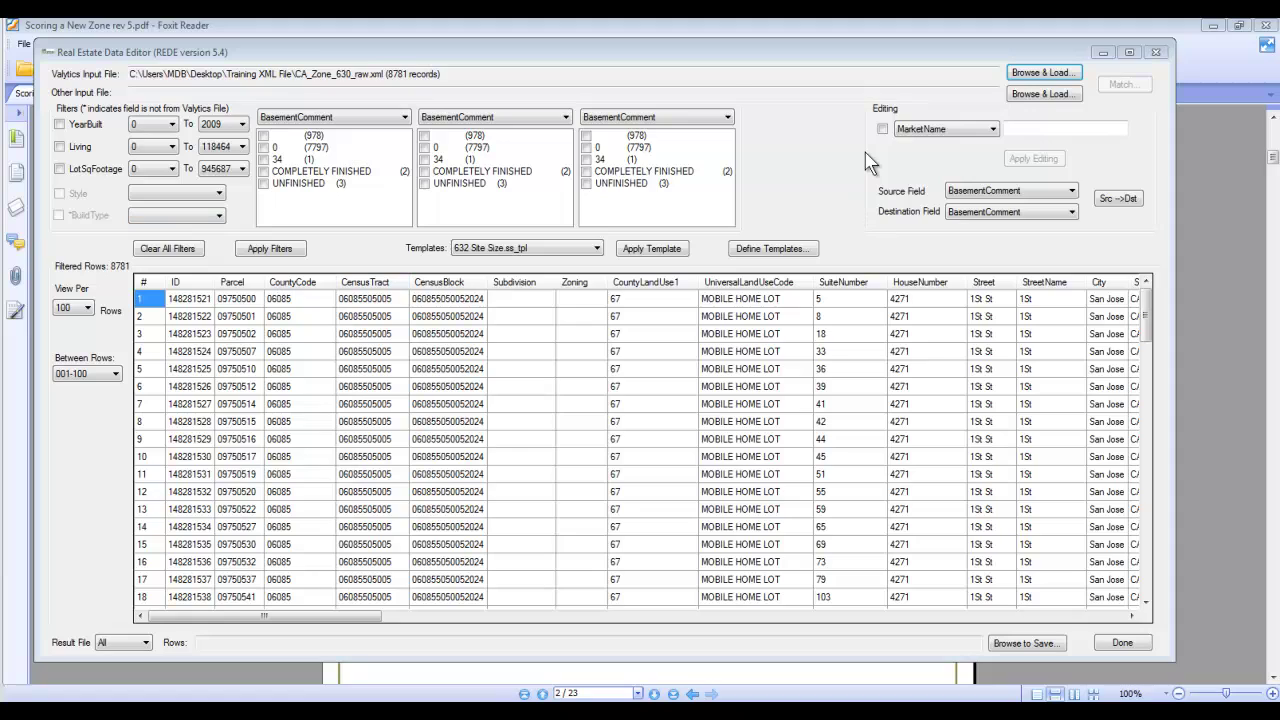
{"action": "left_click", "coordinate": [933, 130]}
{"action": "left_click", "coordinate": [945, 129]}
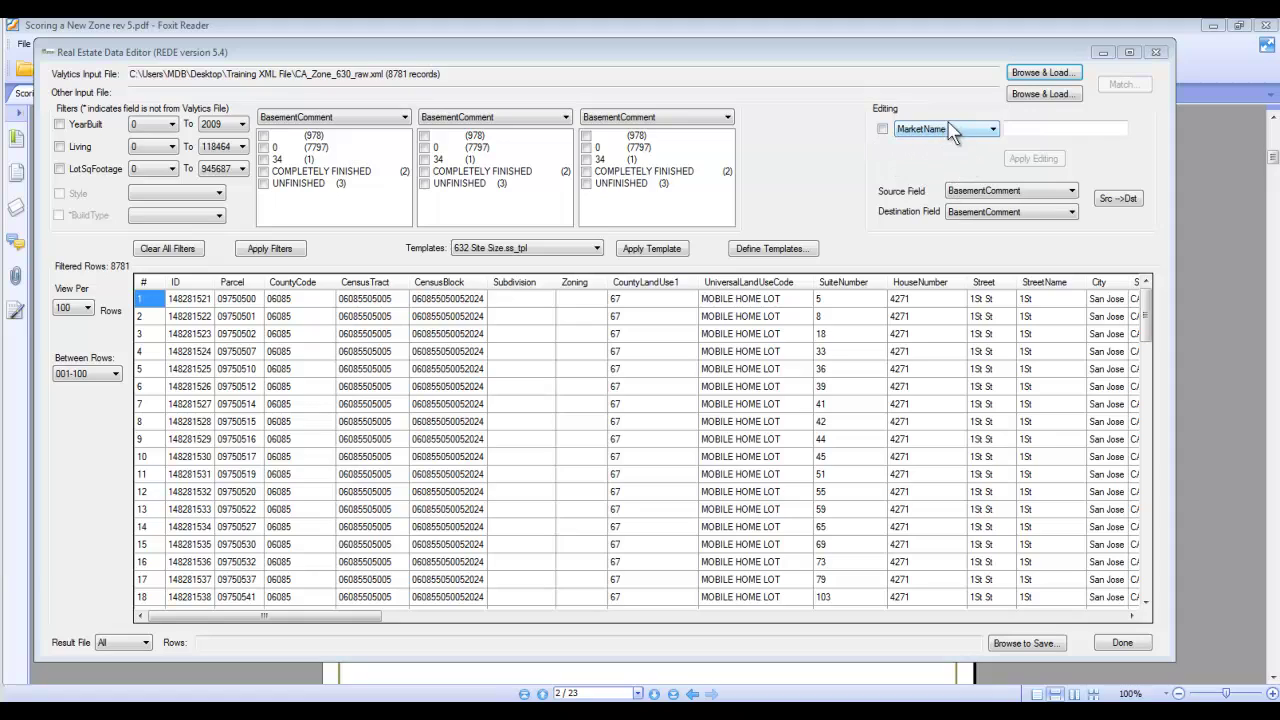
{"action": "left_click", "coordinate": [1013, 128]}
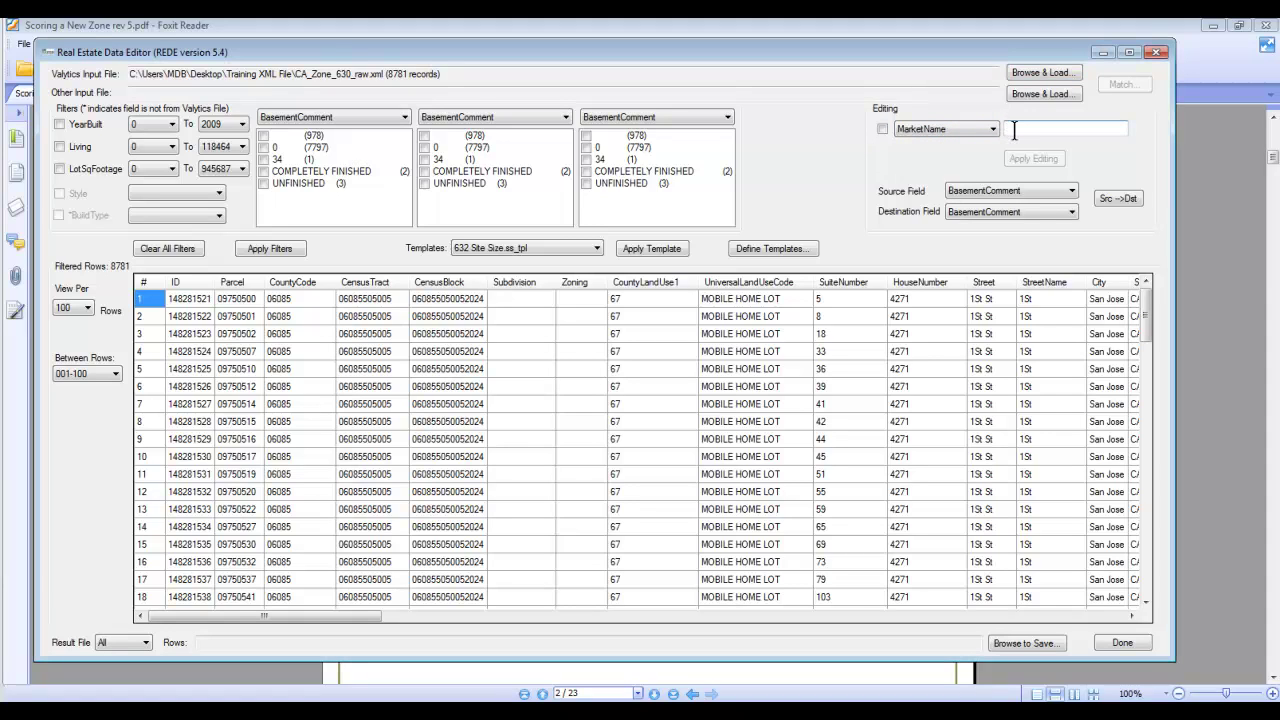
{"action": "type", "text": "CA630_Main"}
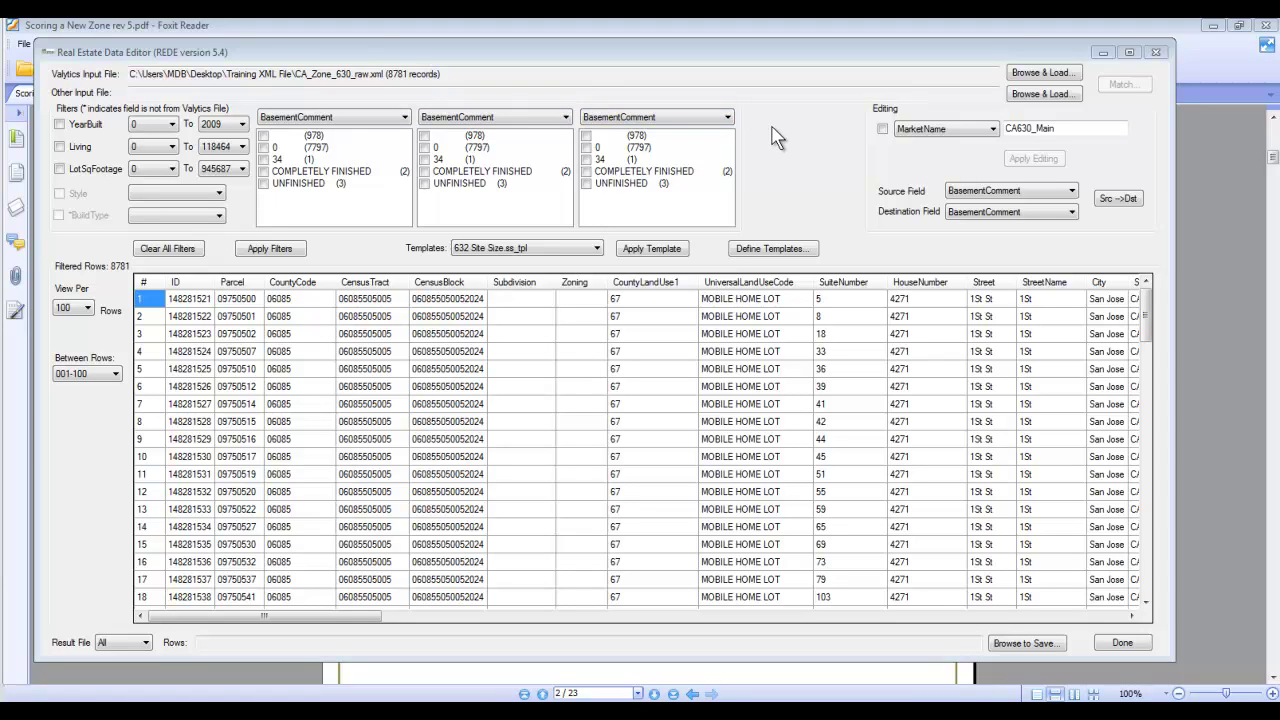
{"action": "left_click", "coordinate": [727, 117]}
{"action": "left_click_drag", "start_coordinate": [369, 617], "coordinate": [352, 637]}
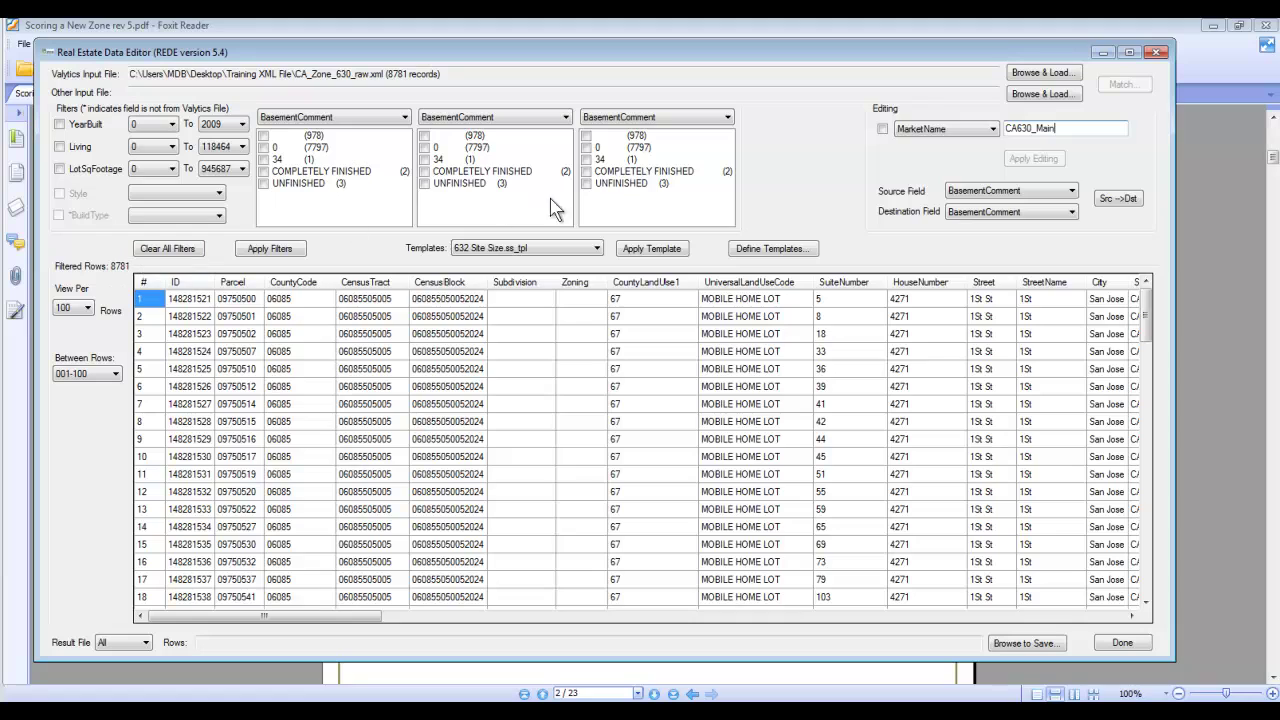
- Enable the MarketName edit, apply CA630_Main, and confirm Yes for all records
{"action": "left_click", "coordinate": [882, 130]}
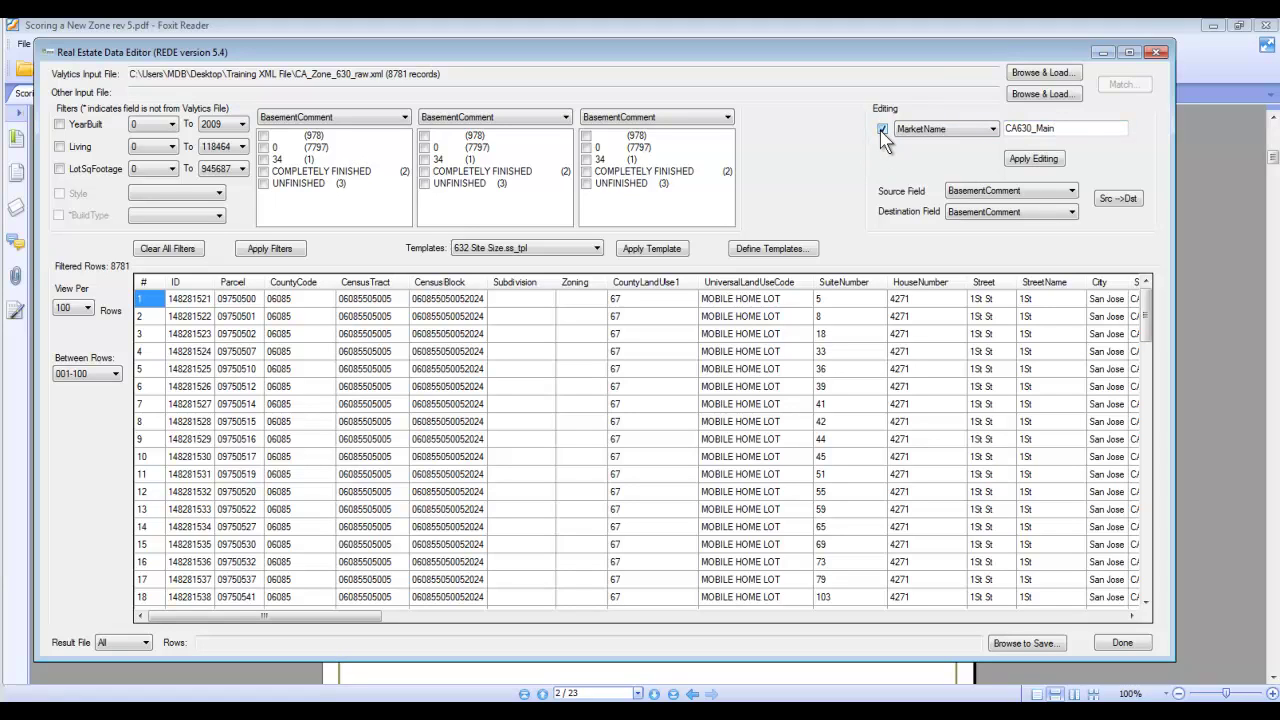
{"action": "left_click", "coordinate": [1045, 162]}
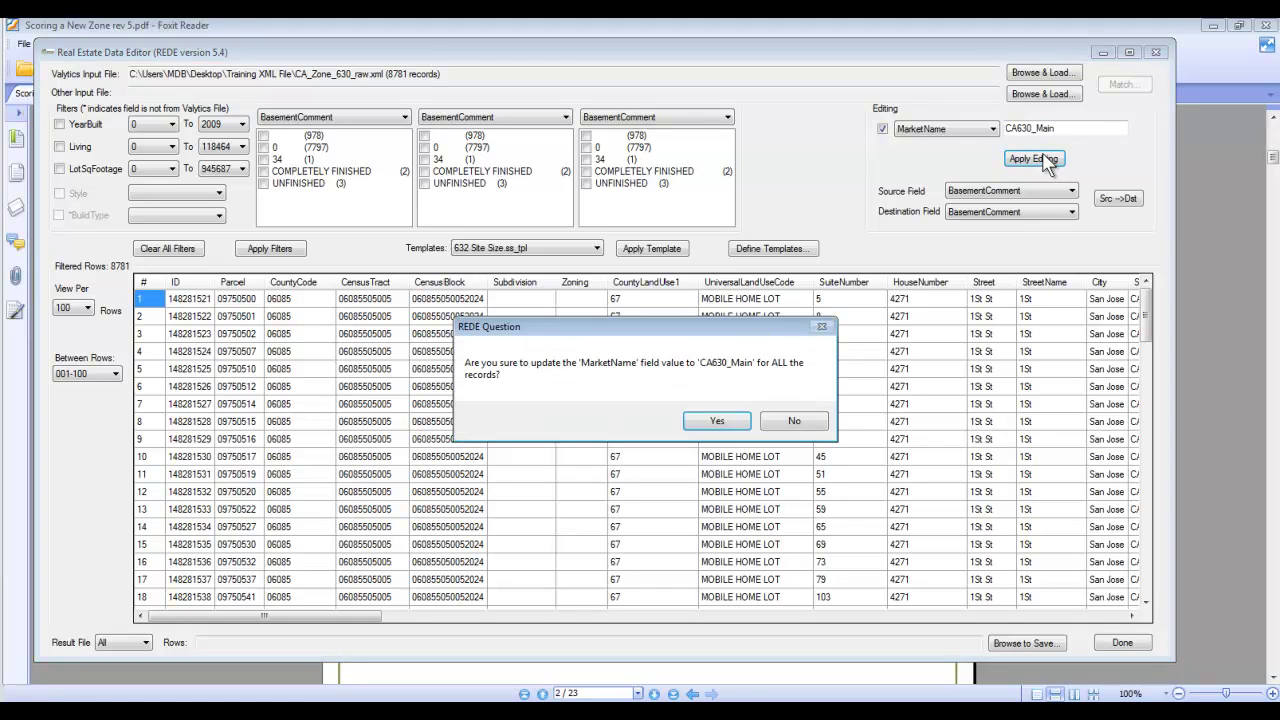
{"action": "left_click_drag", "start_coordinate": [752, 338], "coordinate": [808, 202]}
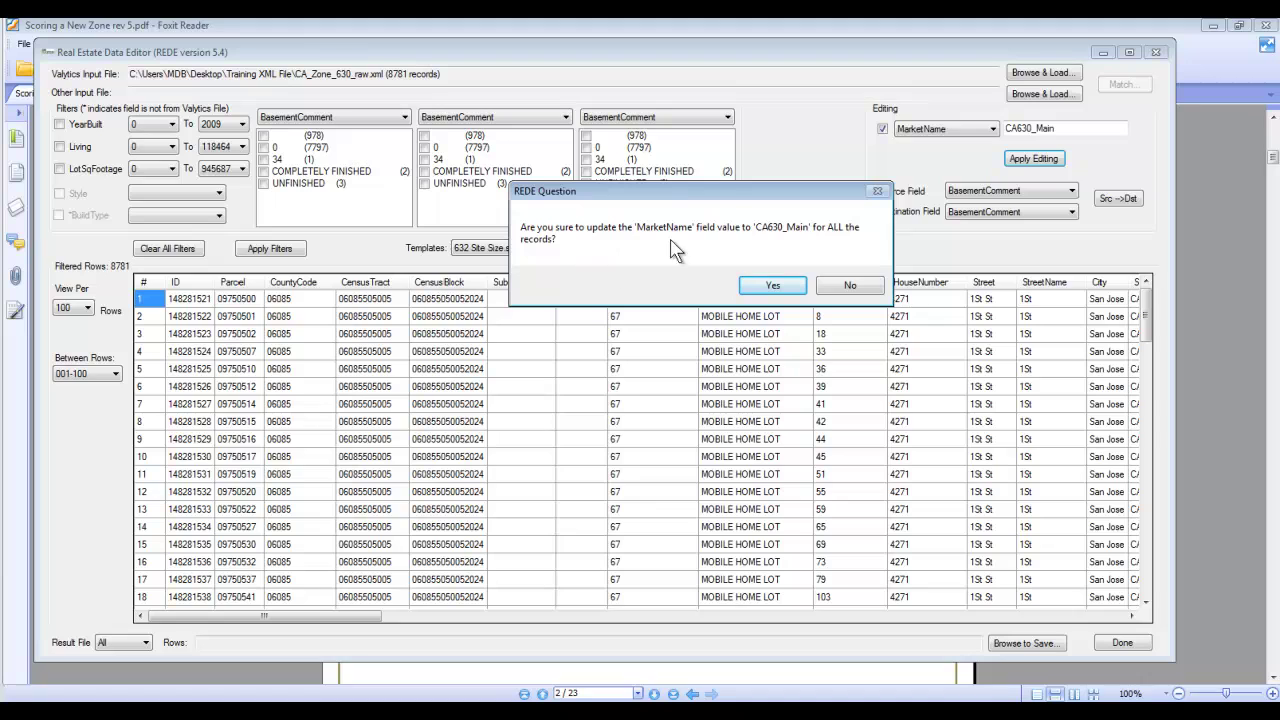
{"action": "left_click", "coordinate": [783, 287]}
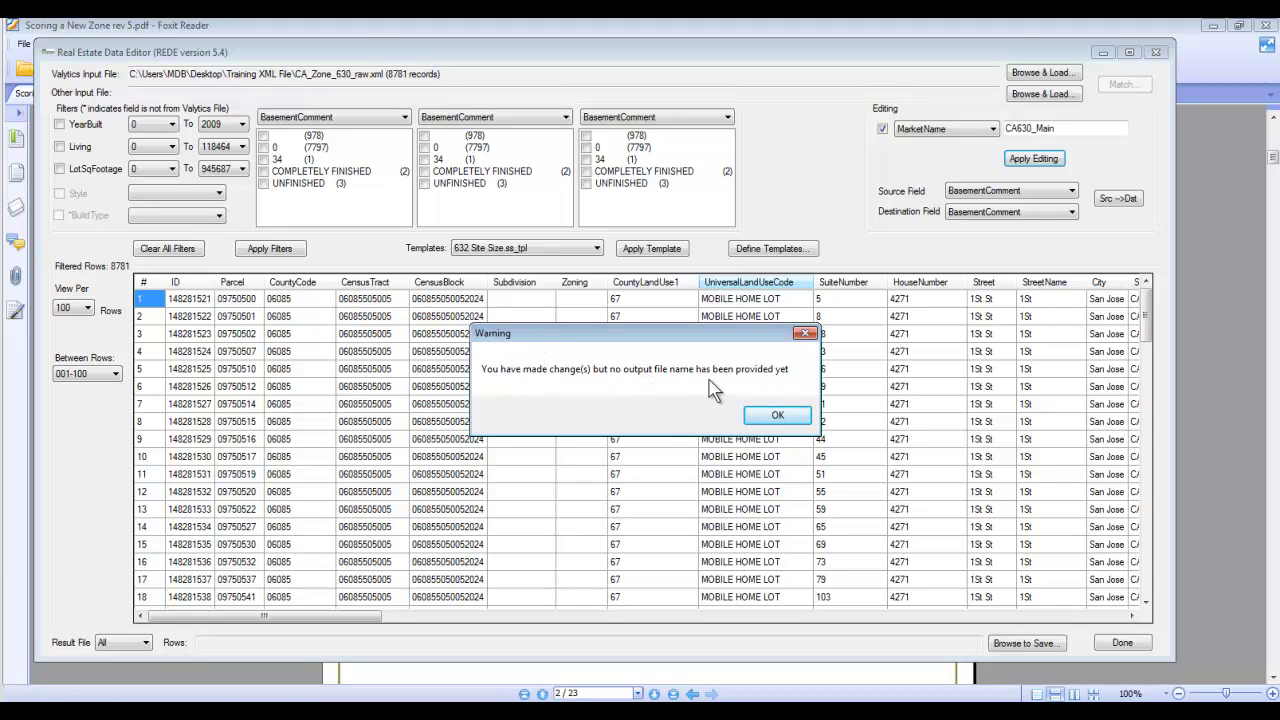
- Dismiss the warning, open Desktop > Training XML File, and start typing the result name 'ca6…'
{"action": "left_click", "coordinate": [777, 416]}
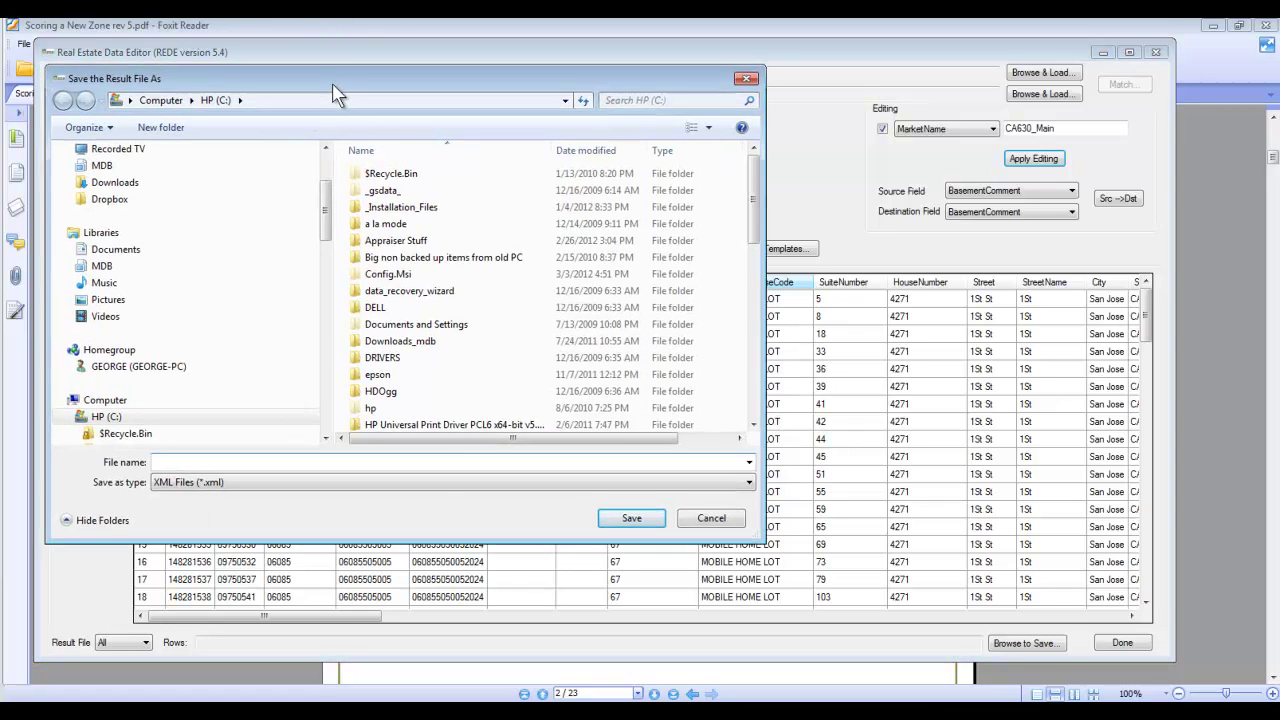
{"action": "left_click_drag", "start_coordinate": [327, 85], "coordinate": [452, 138]}
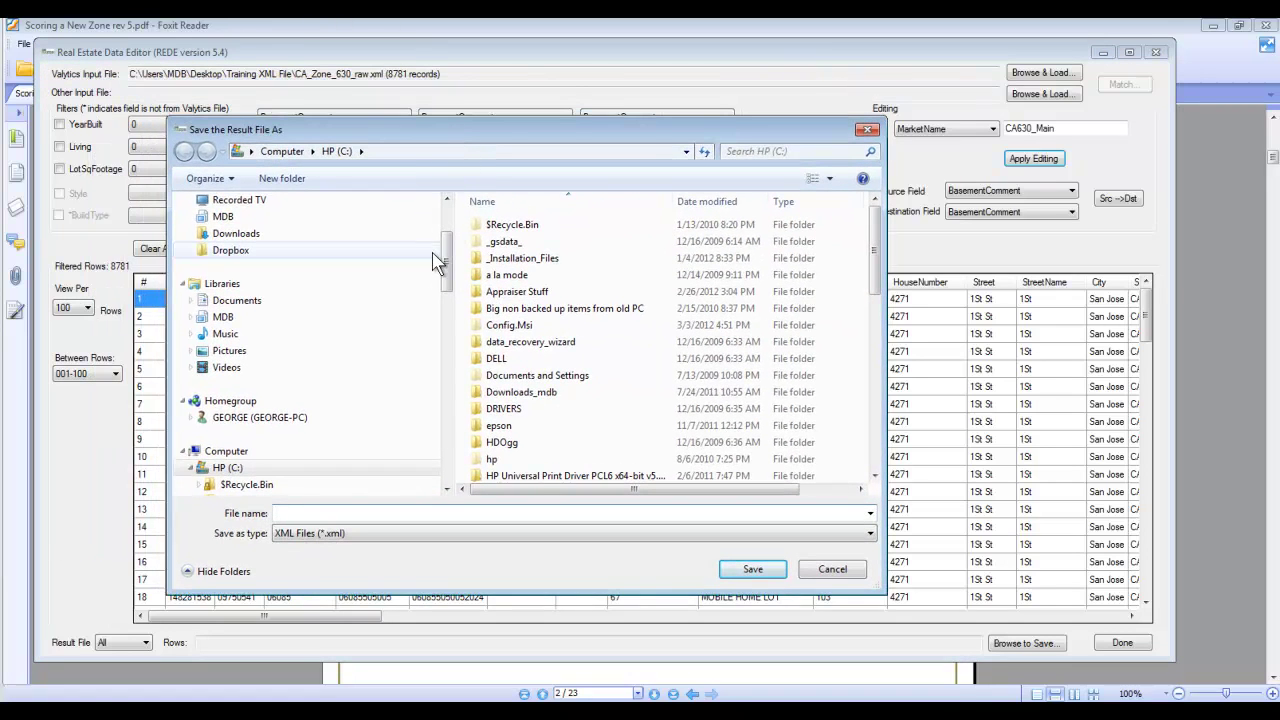
{"action": "left_click_drag", "start_coordinate": [450, 268], "coordinate": [449, 249]}
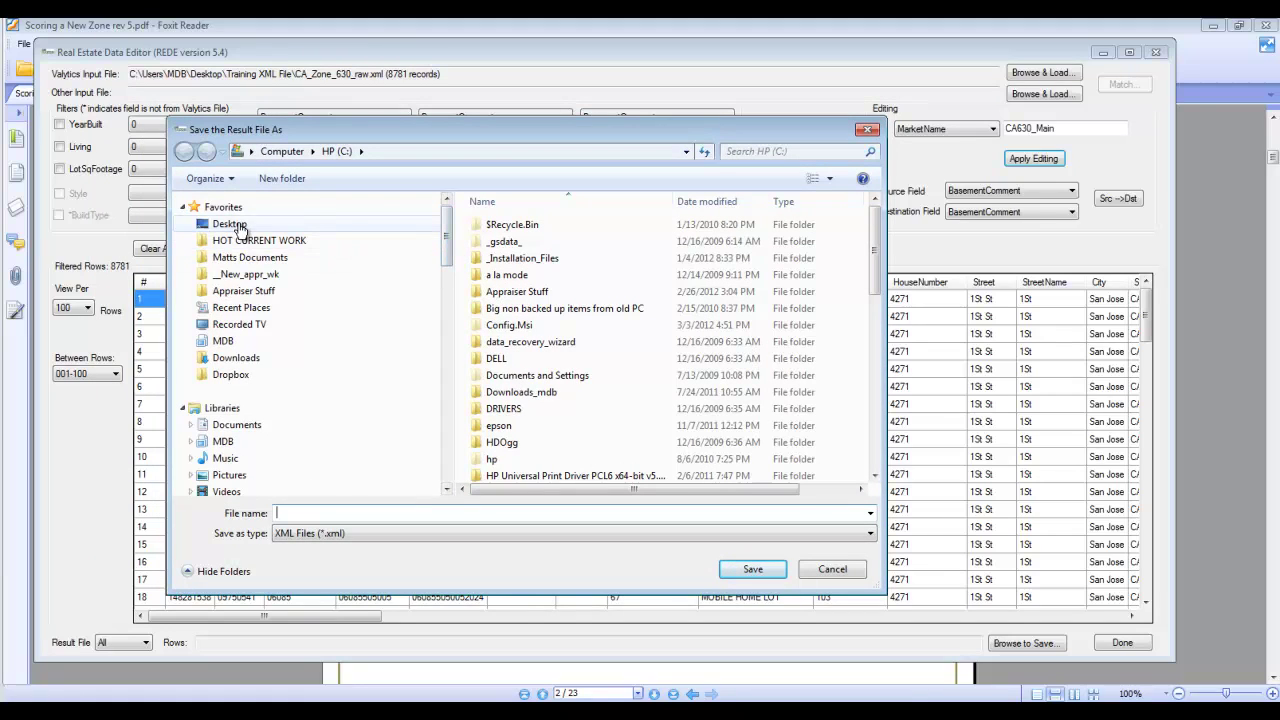
{"action": "left_click", "coordinate": [230, 224]}
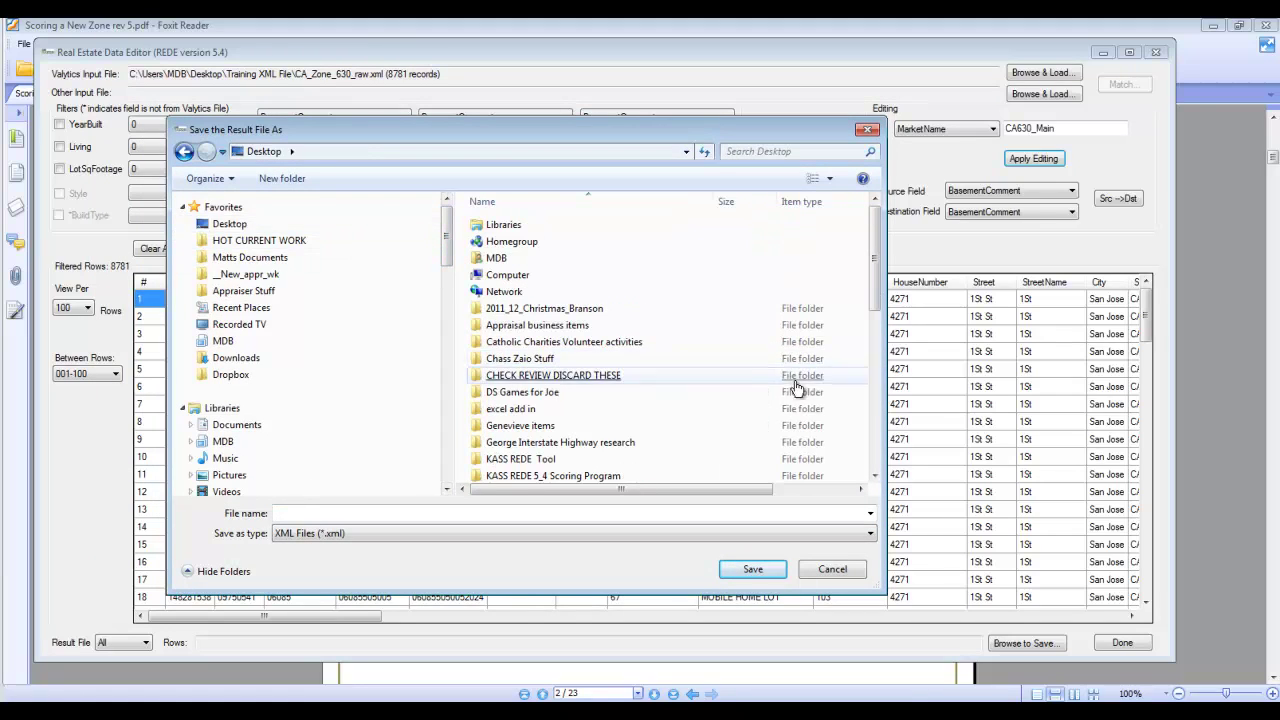
{"action": "left_click_drag", "start_coordinate": [880, 310], "coordinate": [886, 408]}
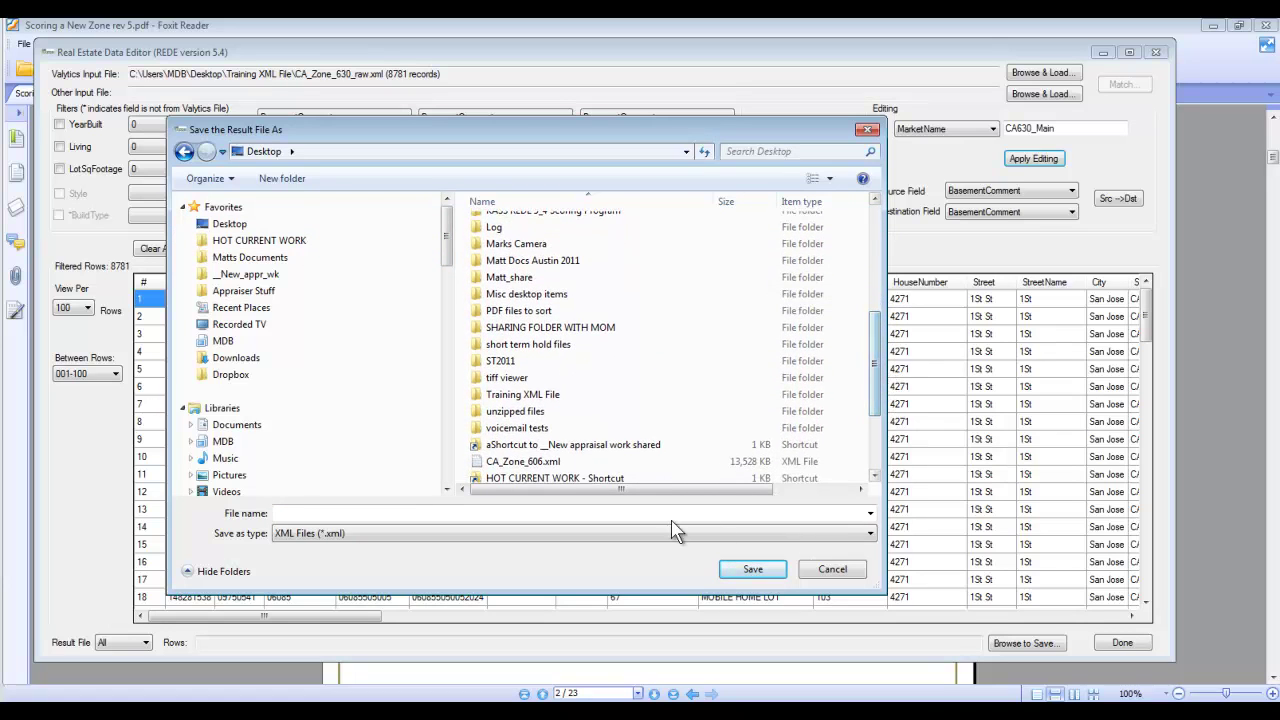
{"action": "double_click", "coordinate": [511, 422]}
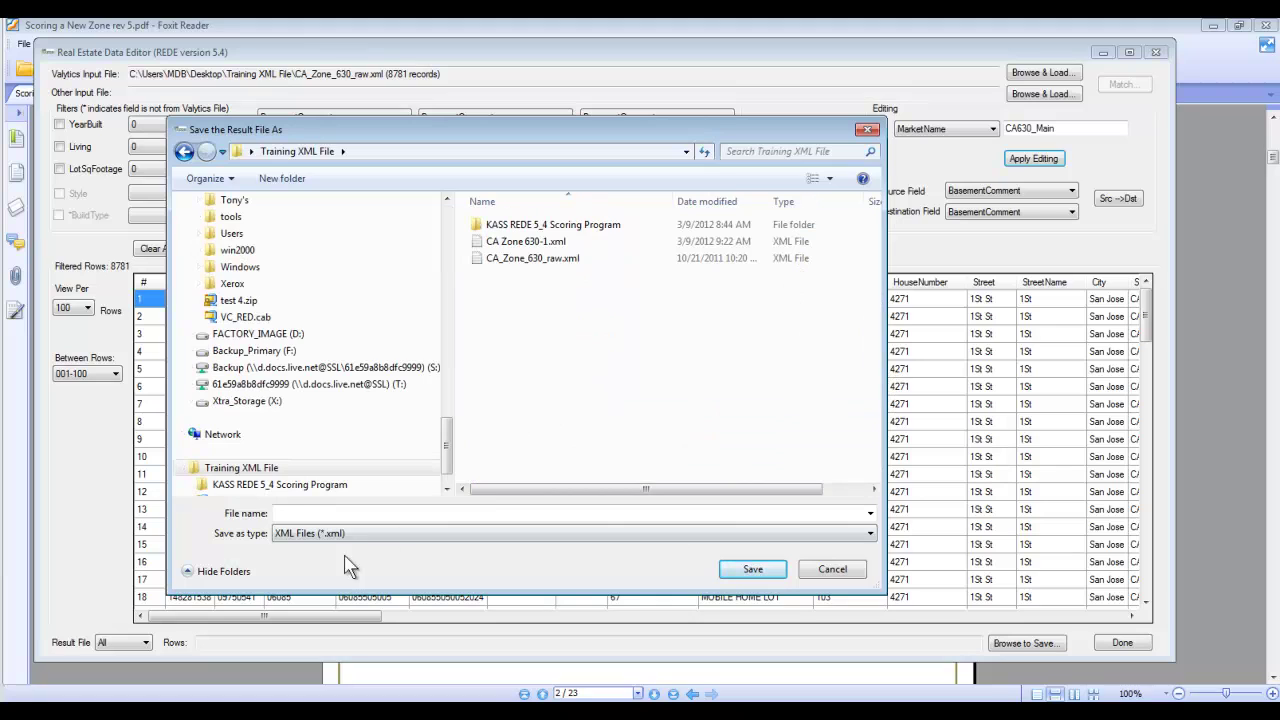
{"action": "left_click", "coordinate": [305, 513]}
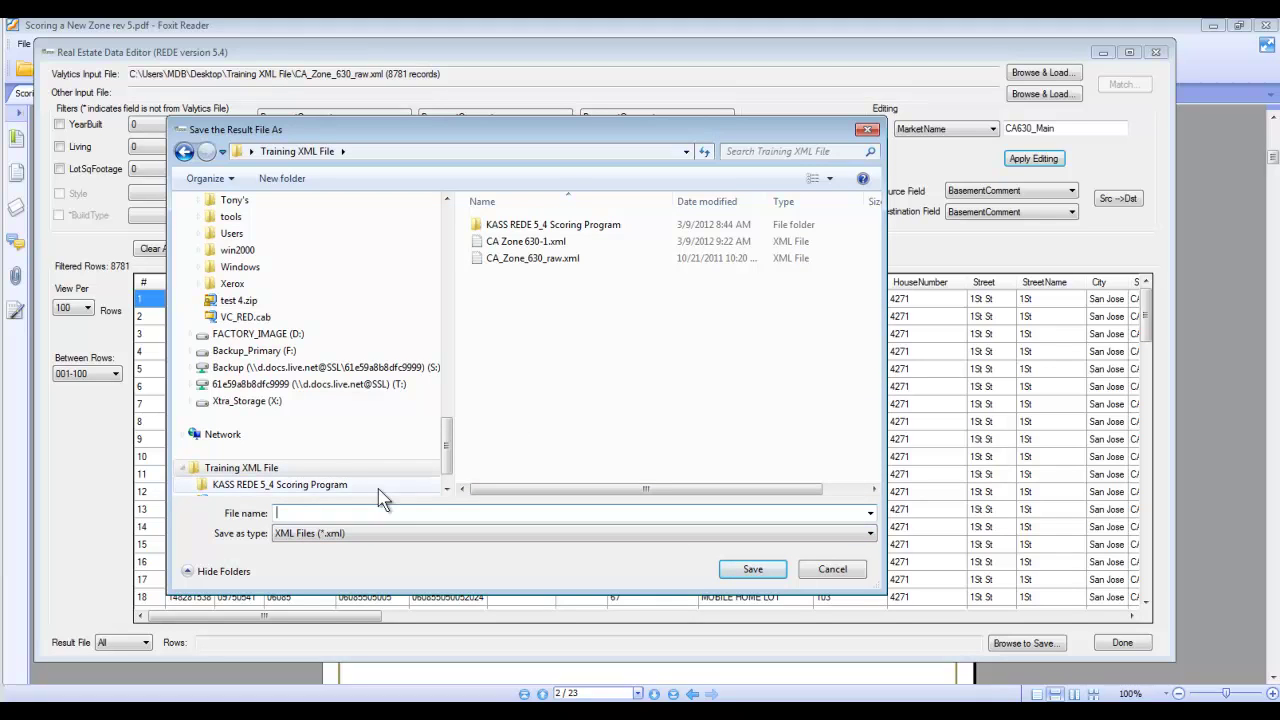
{"action": "type", "text": "c"}
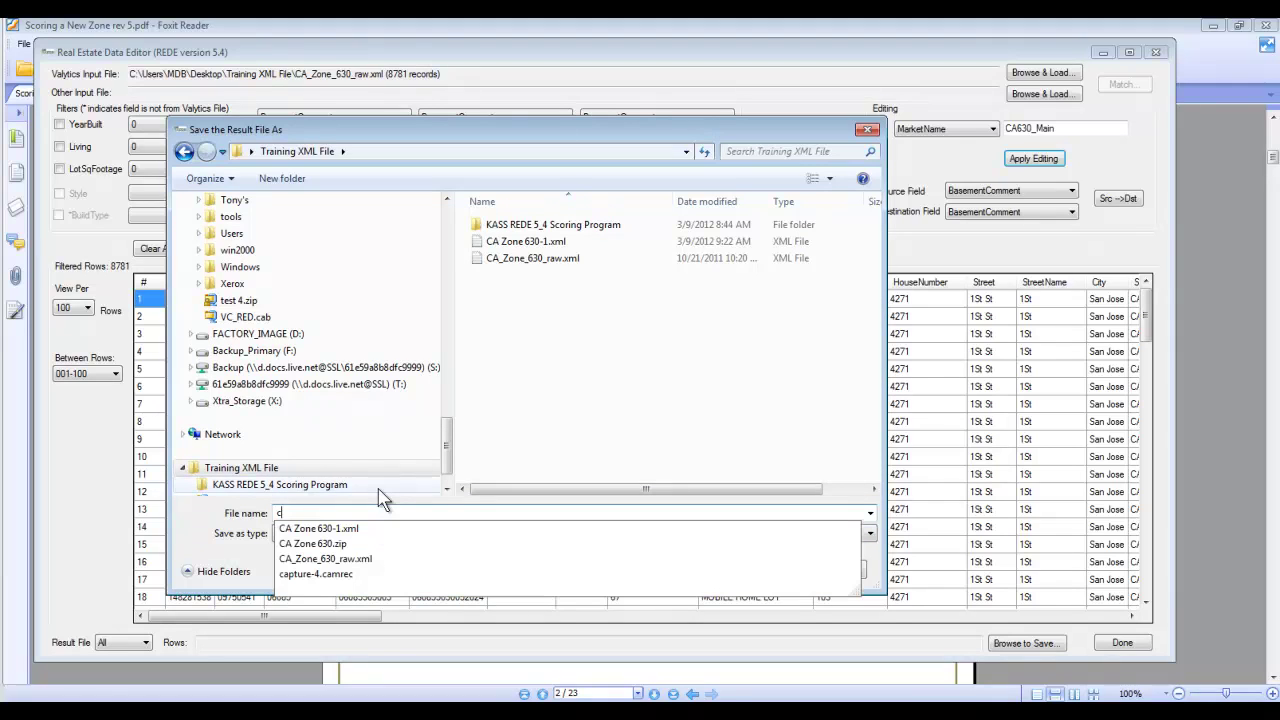
{"action": "type", "text": "a630 modified 3 9 2012"}
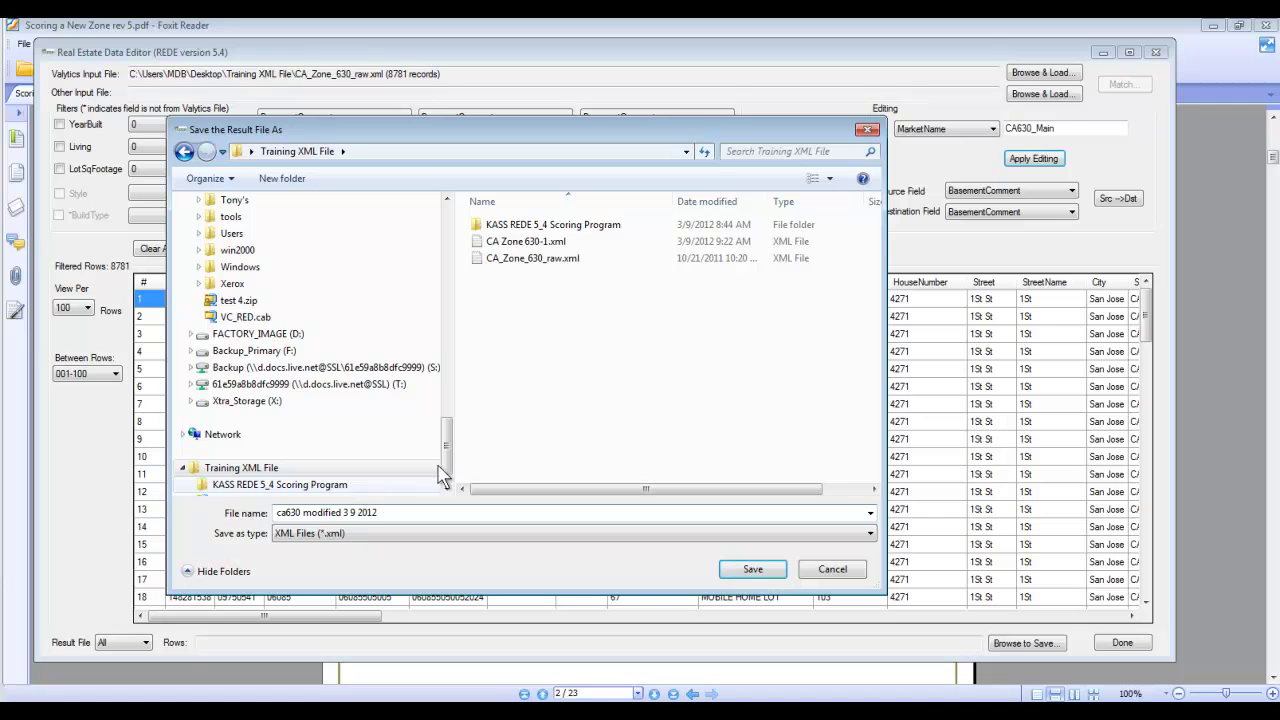
- Save the result as ca630 modified 3 9 2012.xml and check its full path in Rows
{"action": "left_click", "coordinate": [745, 571]}
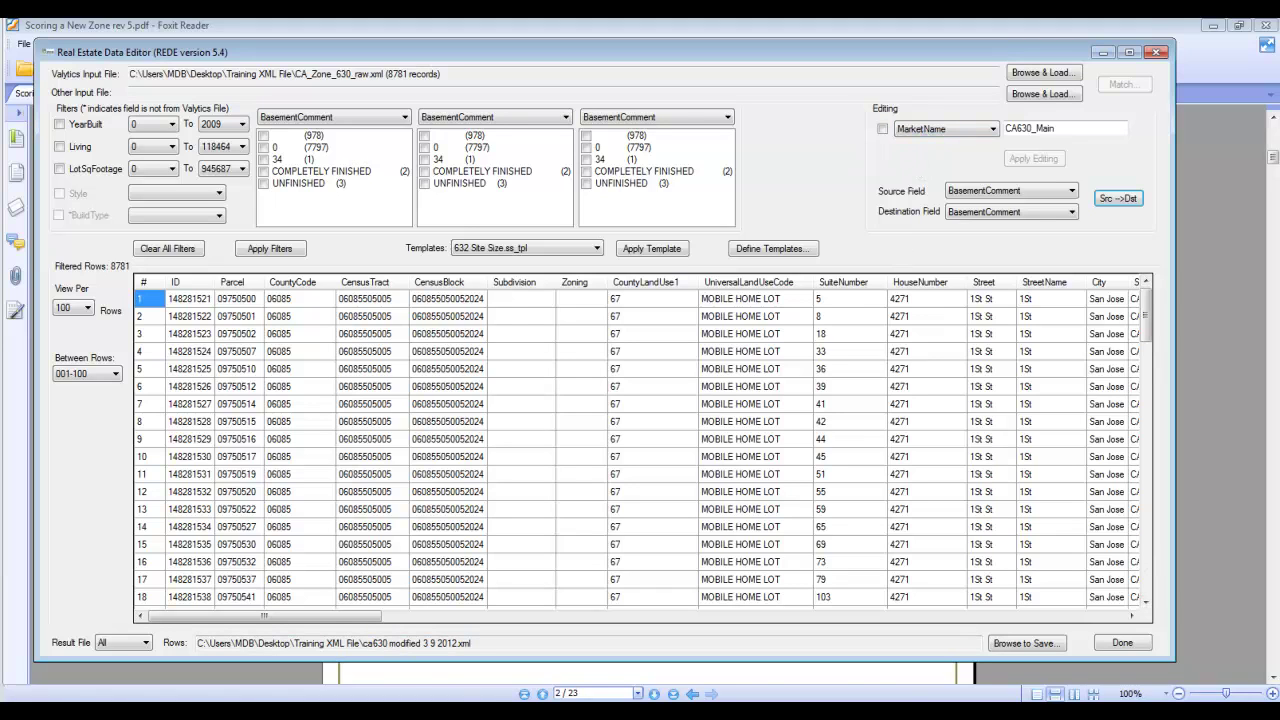
{"action": "left_click", "coordinate": [1122, 642]}
{"action": "left_click", "coordinate": [489, 645]}
- Scroll the PDF guide in Foxit Reader to page 4, step 7 on setting the seven Rating fields
{"action": "left_click", "coordinate": [1212, 589]}
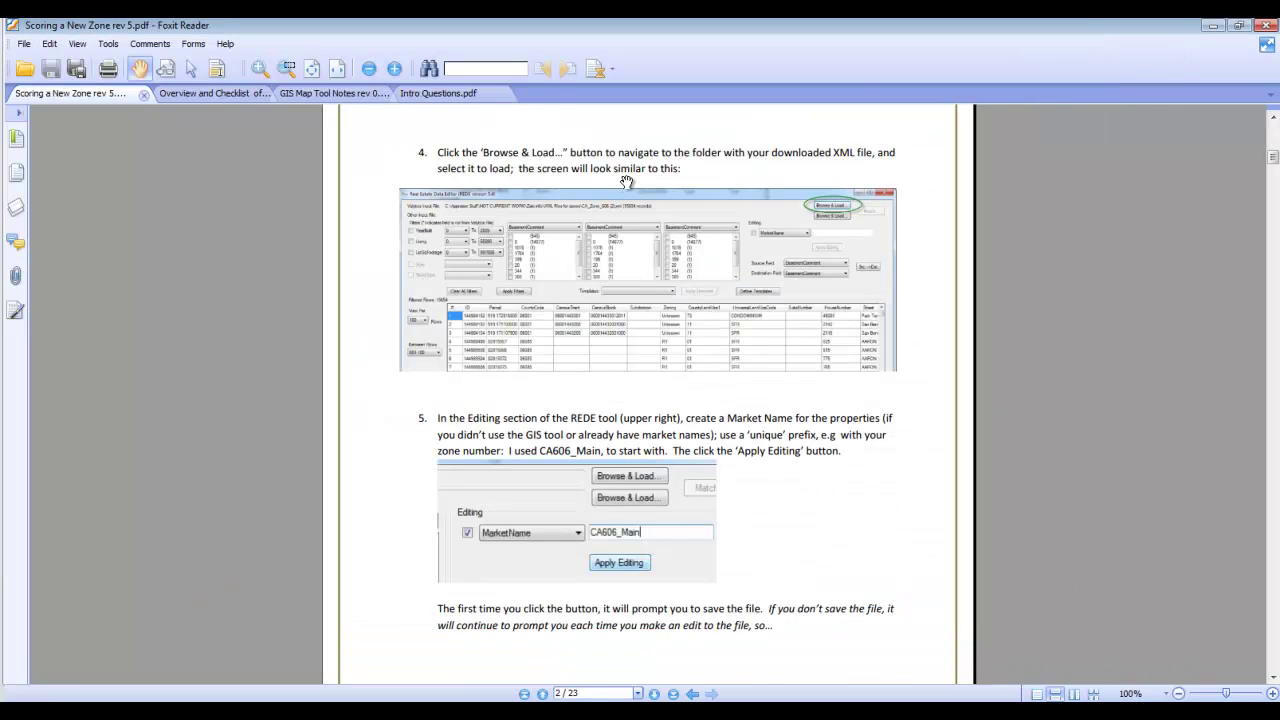
{"action": "scroll", "coordinate": [630, 230], "scroll_direction": "down", "scroll_amount": 2}
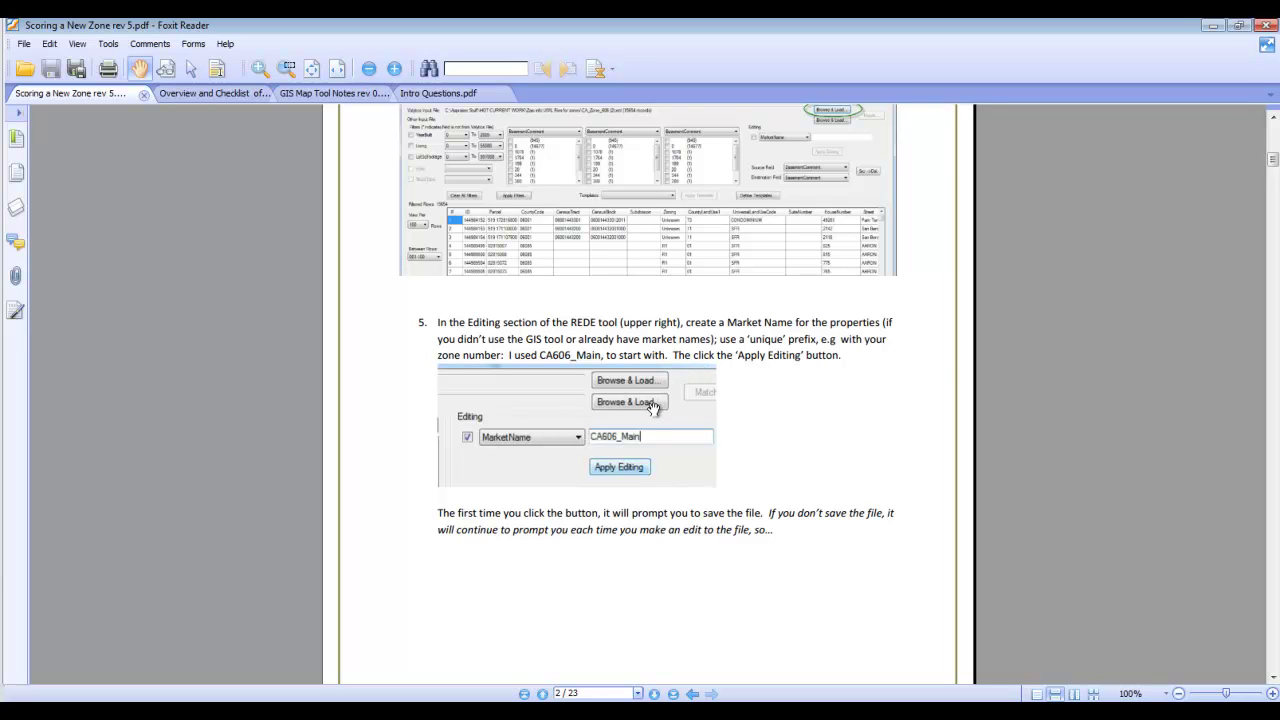
{"action": "scroll", "coordinate": [650, 415], "scroll_direction": "down", "scroll_amount": 4}
{"action": "scroll", "coordinate": [725, 361], "scroll_direction": "down", "scroll_amount": 2}
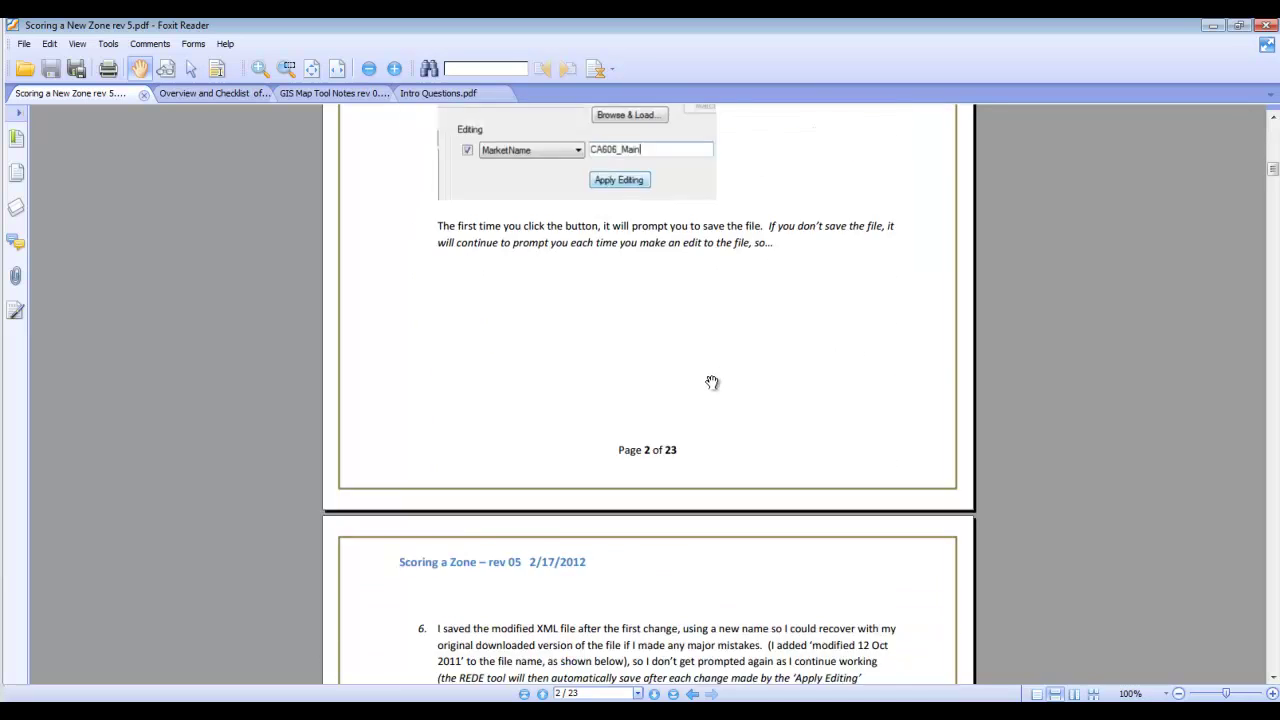
{"action": "scroll", "coordinate": [712, 382], "scroll_direction": "down", "scroll_amount": 10}
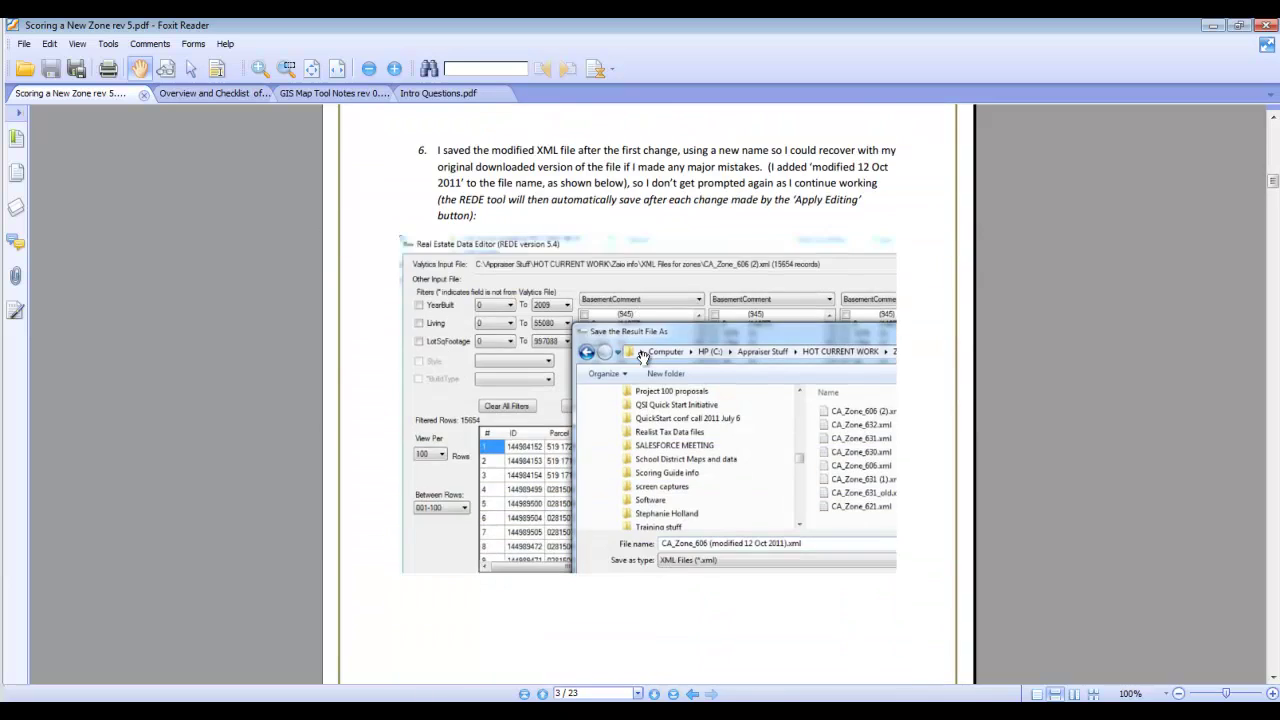
{"action": "scroll", "coordinate": [642, 365], "scroll_direction": "down", "scroll_amount": 14}
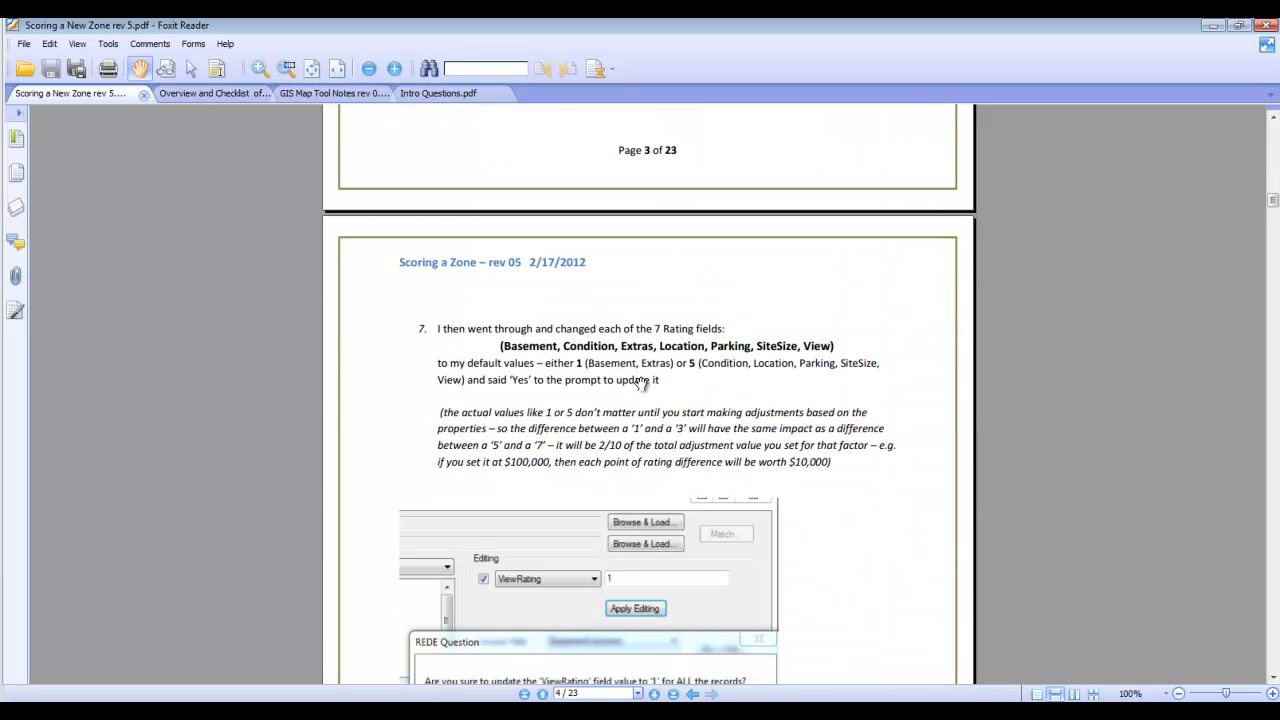
{"action": "scroll", "coordinate": [556, 340], "scroll_direction": "down", "scroll_amount": 2}
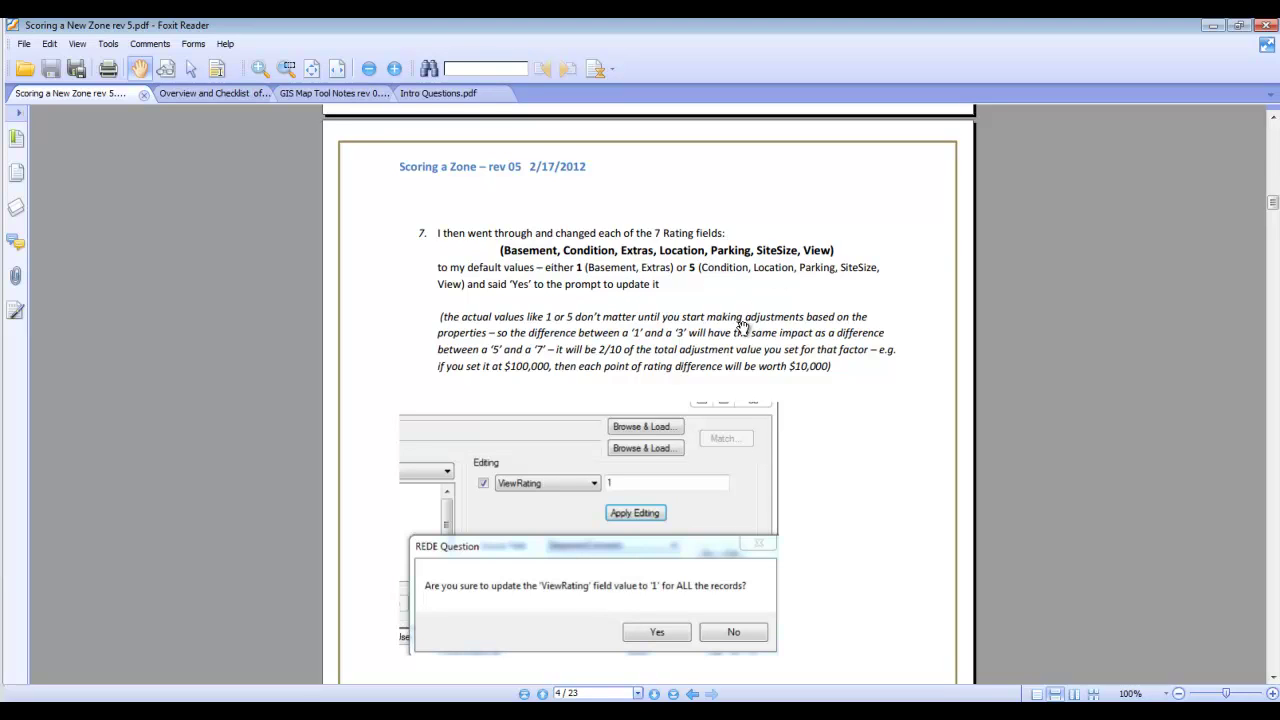
- Read the guide's step 7 on rating defaults, then return to the Real Estate Data Editor
{"action": "scroll", "coordinate": [745, 322], "scroll_direction": "down", "scroll_amount": 1}
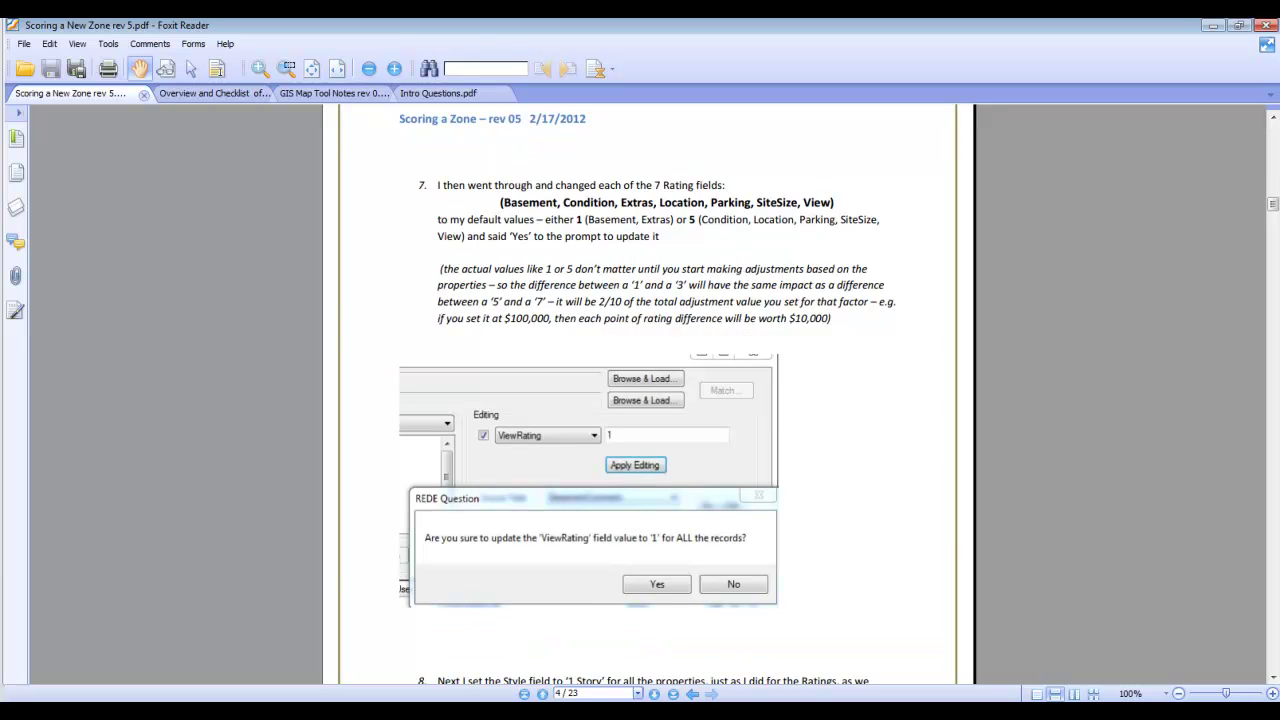
{"action": "key", "text": "alt+Tab"}
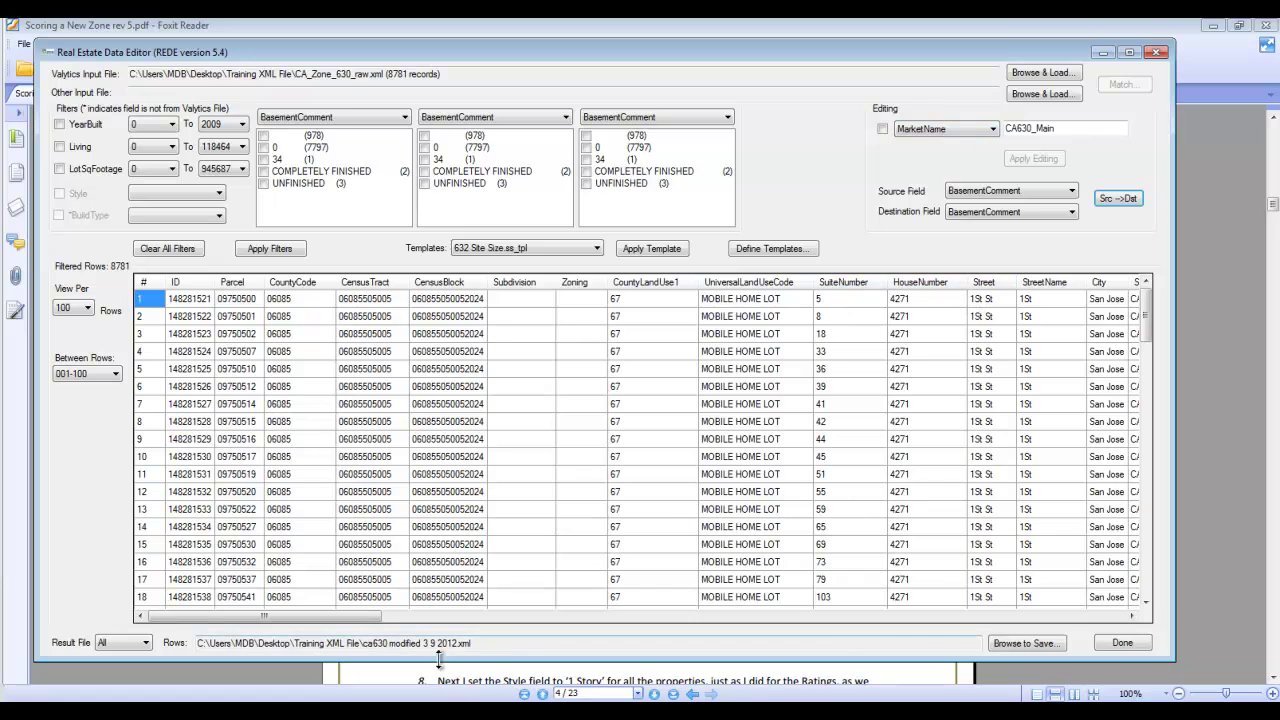
- Scroll the records grid right to reveal the ConditionRating, BasementRating, ParkingRating and ExtrasRating columns
{"action": "left_click_drag", "start_coordinate": [352, 625], "coordinate": [930, 645]}
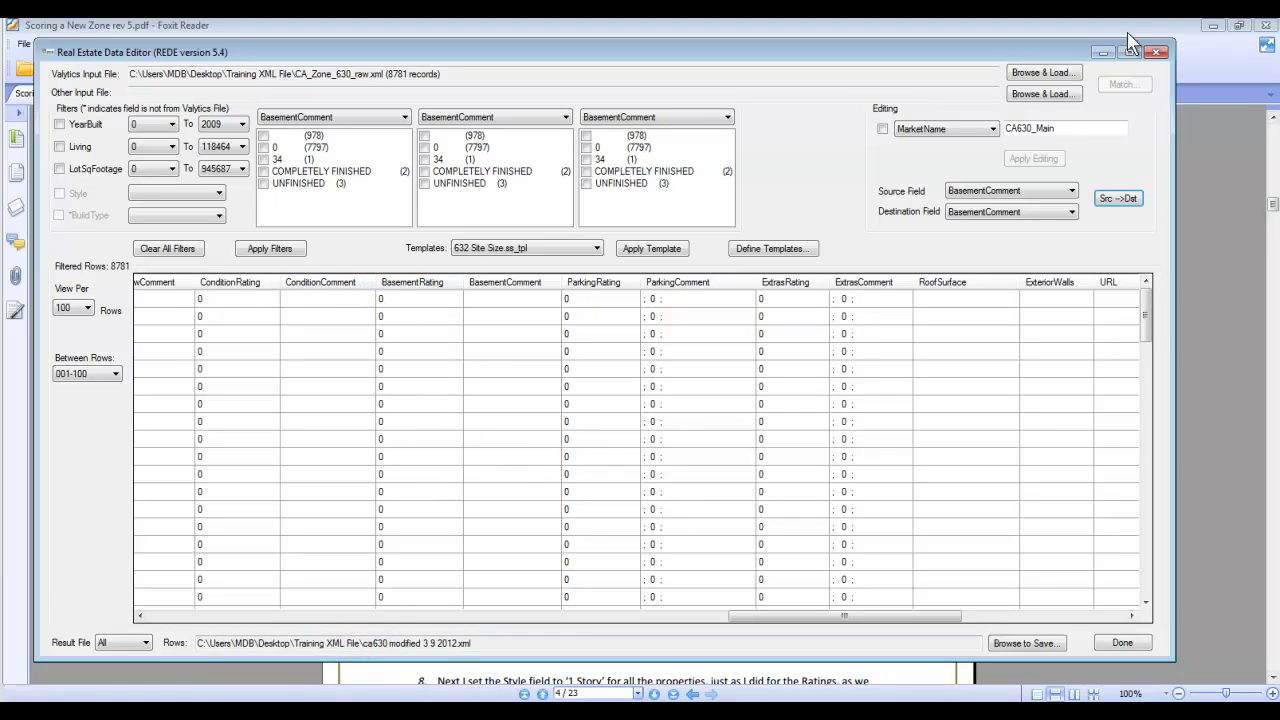
- Bulk-set BasementRating to 1 for all 8781 records
{"action": "left_click", "coordinate": [993, 129]}
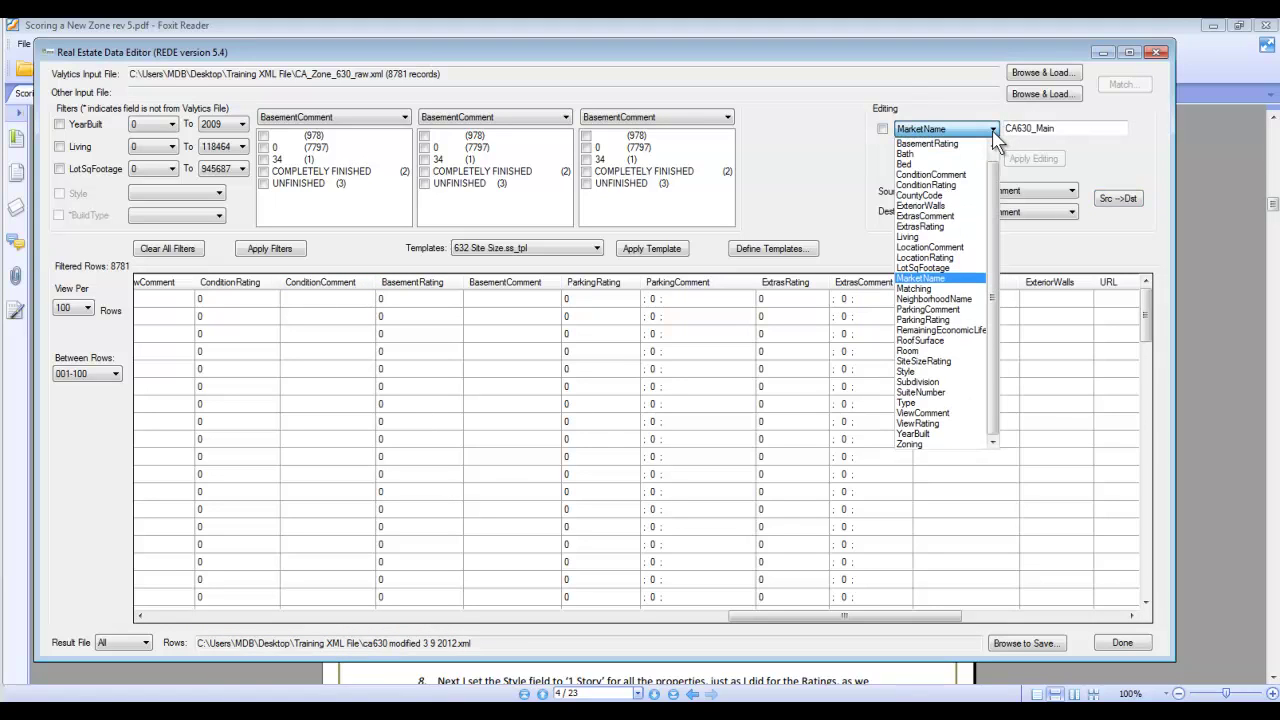
{"action": "mouse_move", "coordinate": [994, 180]}
{"action": "left_mouse_down"}
{"action": "mouse_move", "coordinate": [1000, 190]}
{"action": "mouse_move", "coordinate": [1003, 171]}
{"action": "mouse_move", "coordinate": [1005, 200]}
{"action": "mouse_move", "coordinate": [1004, 170]}
{"action": "left_mouse_up"}
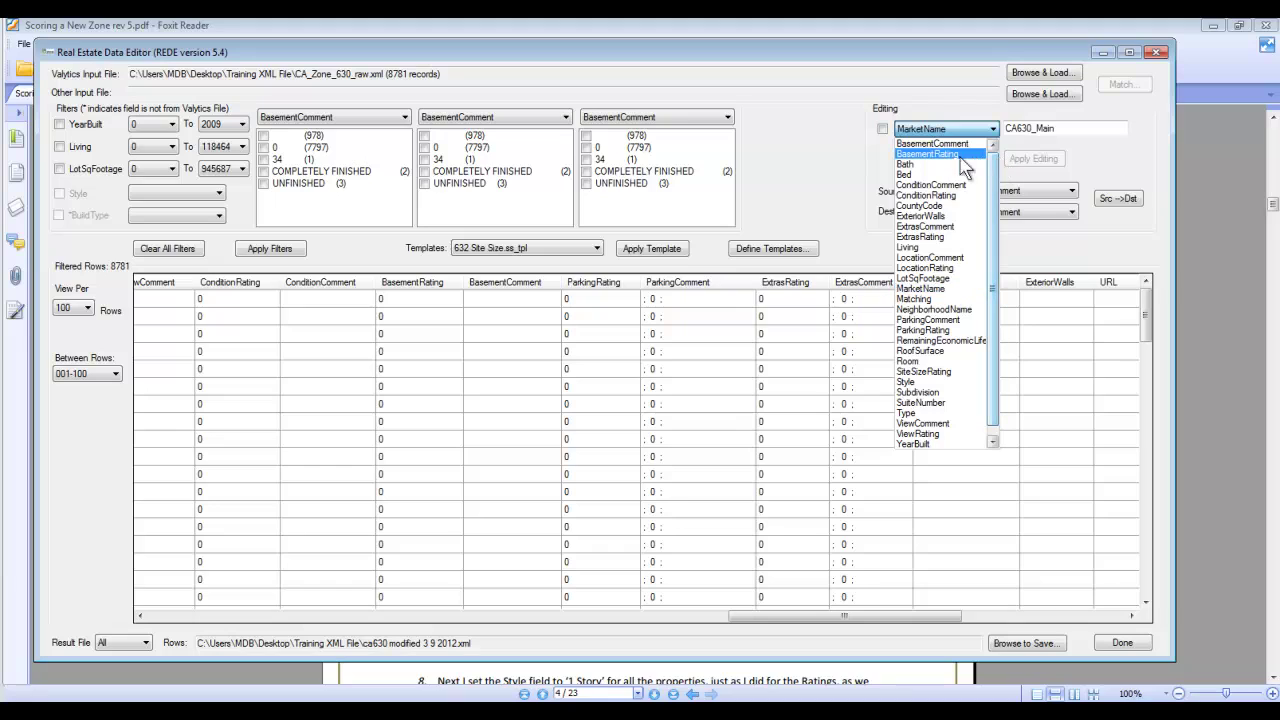
{"action": "left_click", "coordinate": [945, 155]}
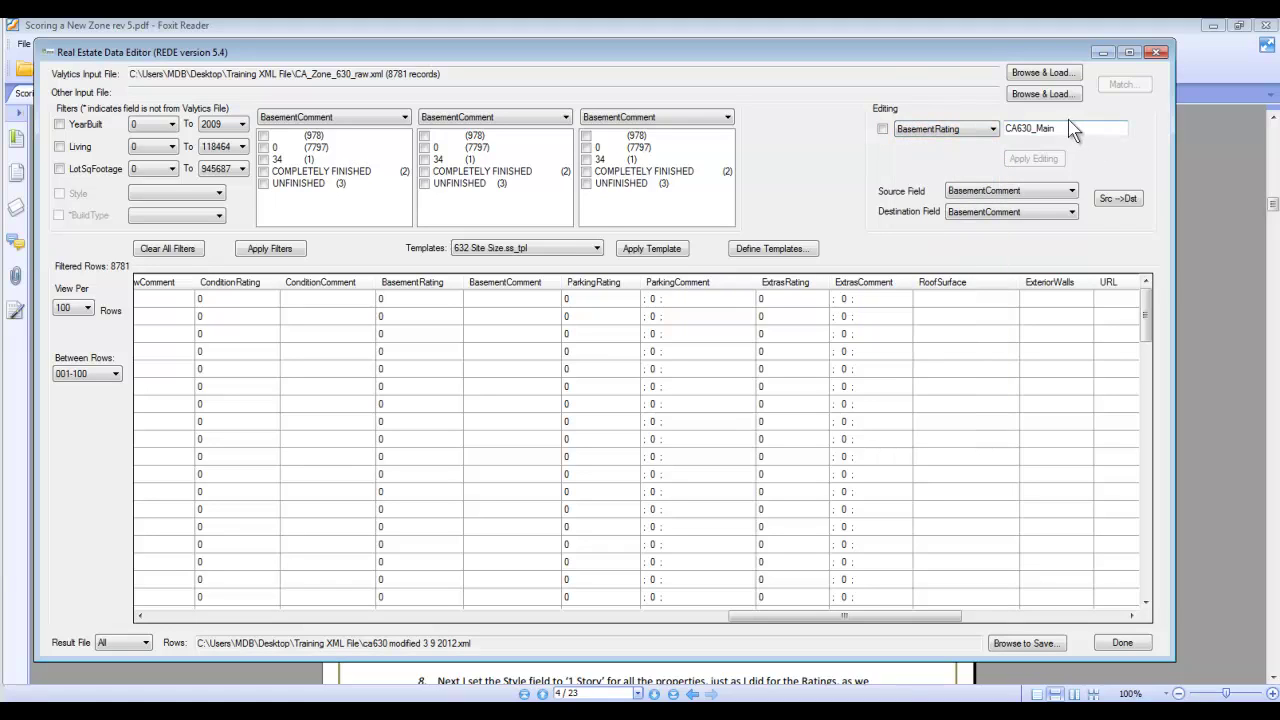
{"action": "left_click_drag", "start_coordinate": [1062, 128], "coordinate": [1002, 129]}
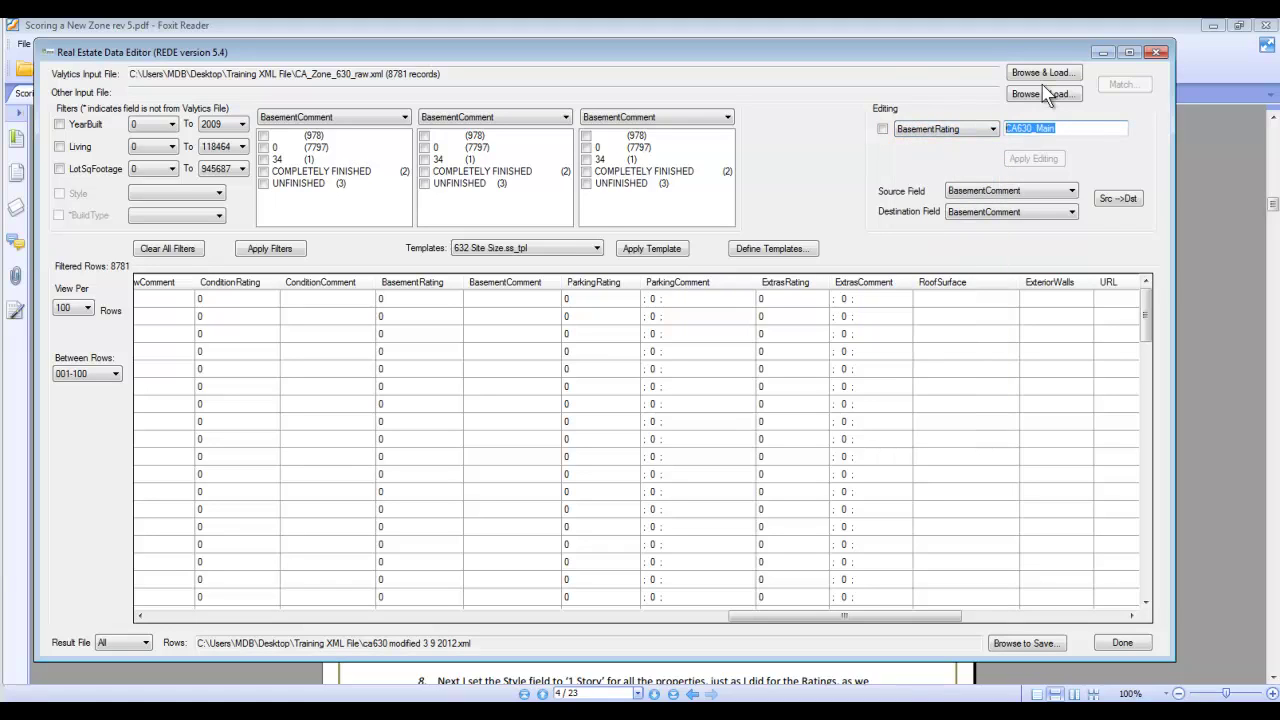
{"action": "type", "text": "1"}
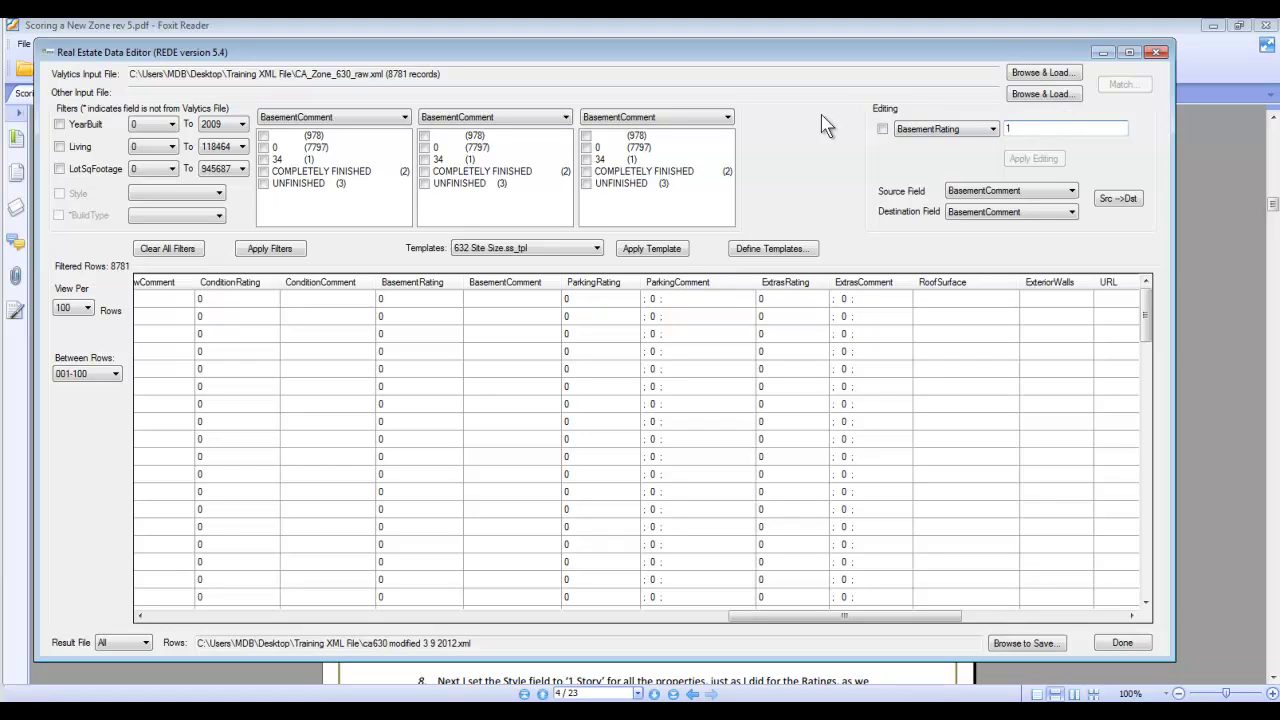
{"action": "left_click", "coordinate": [882, 129]}
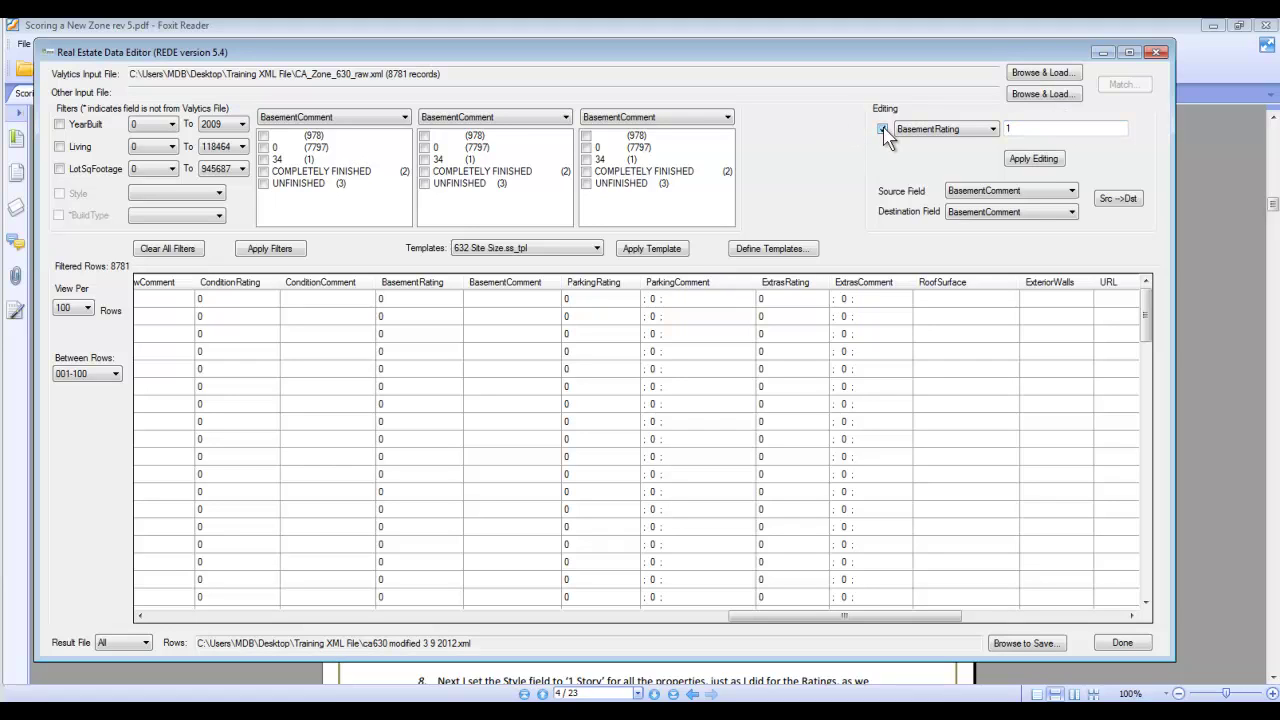
{"action": "left_click", "coordinate": [1035, 162]}
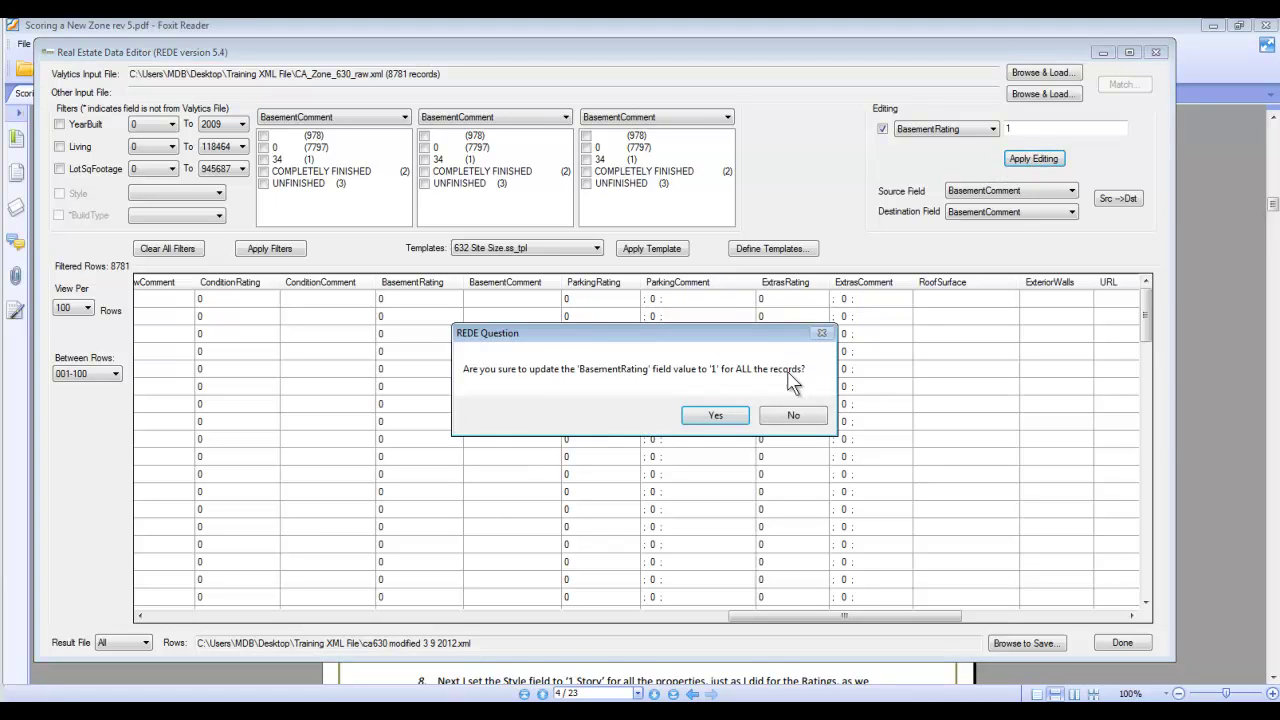
{"action": "left_click", "coordinate": [710, 424]}
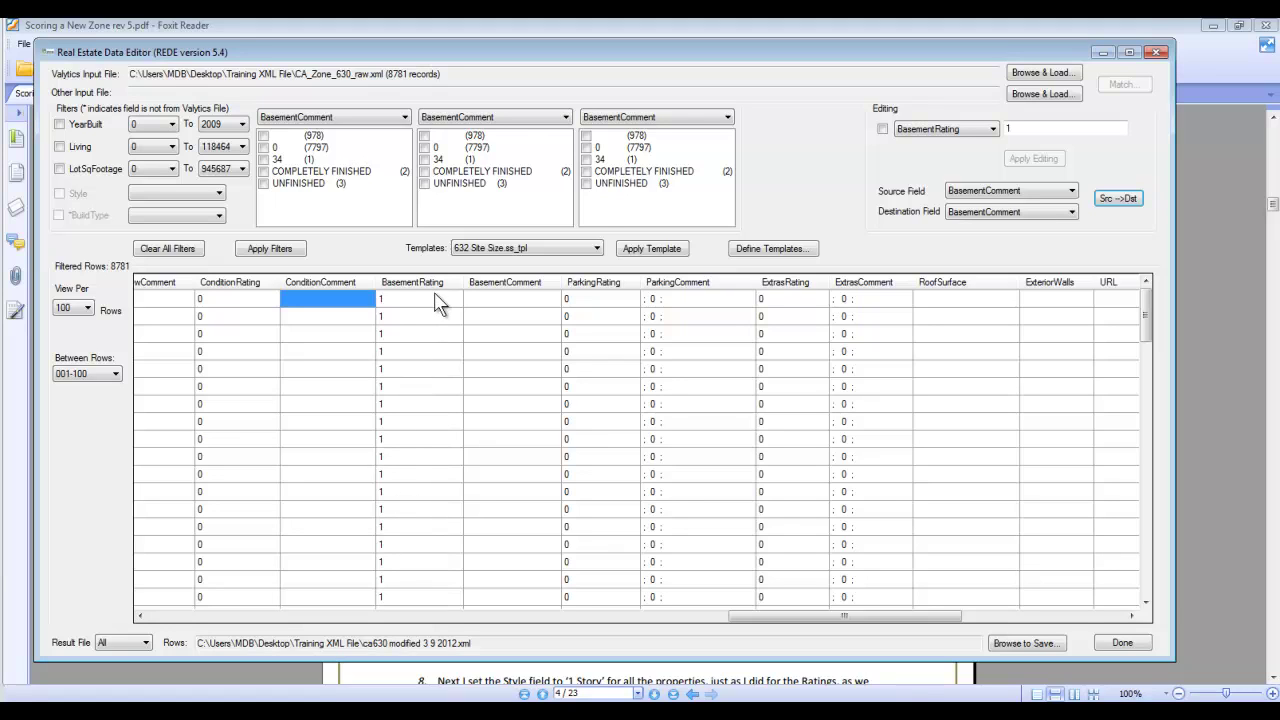
- Bulk-set ExtrasRating to 1 for all records
{"action": "left_click", "coordinate": [993, 130]}
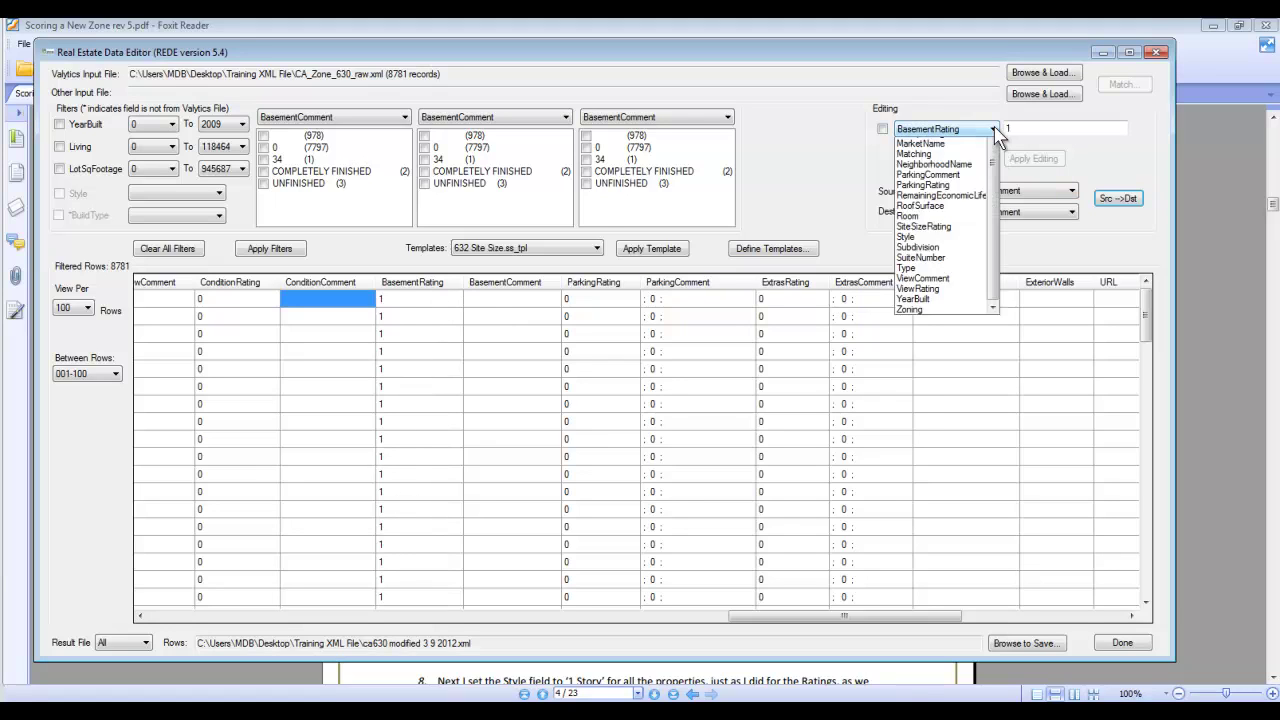
{"action": "left_click", "coordinate": [920, 227]}
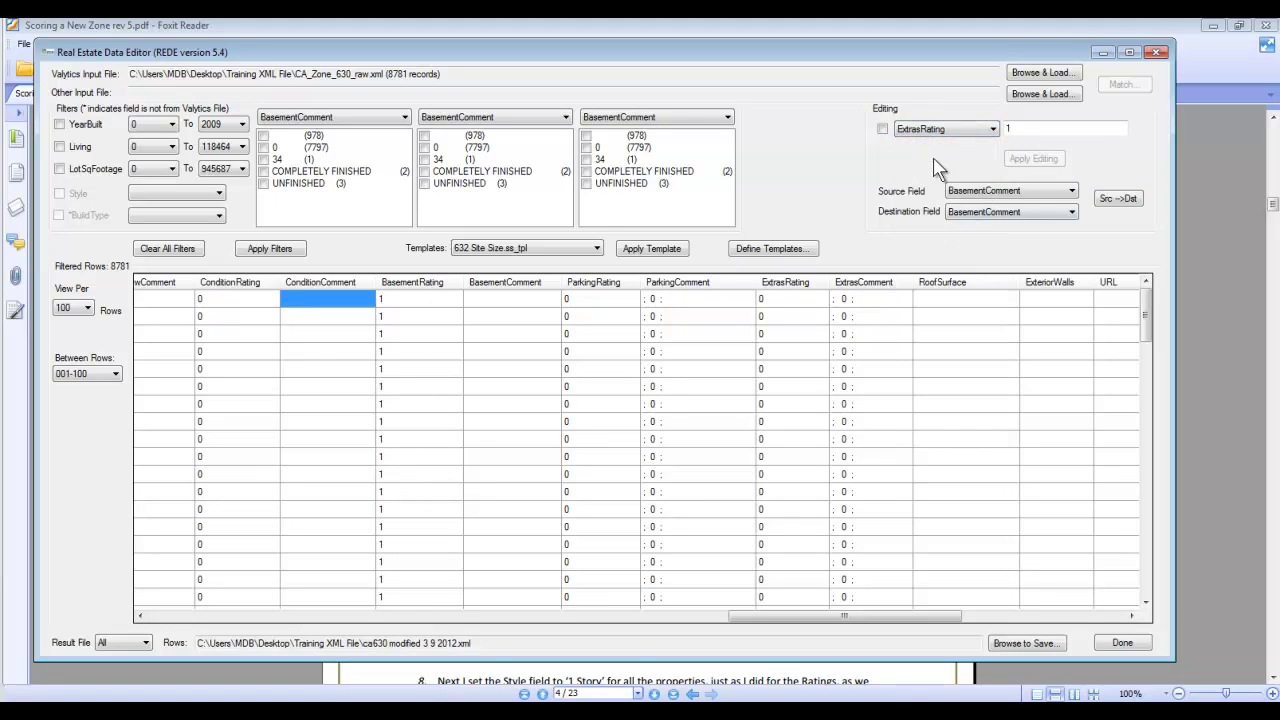
{"action": "left_click", "coordinate": [883, 129]}
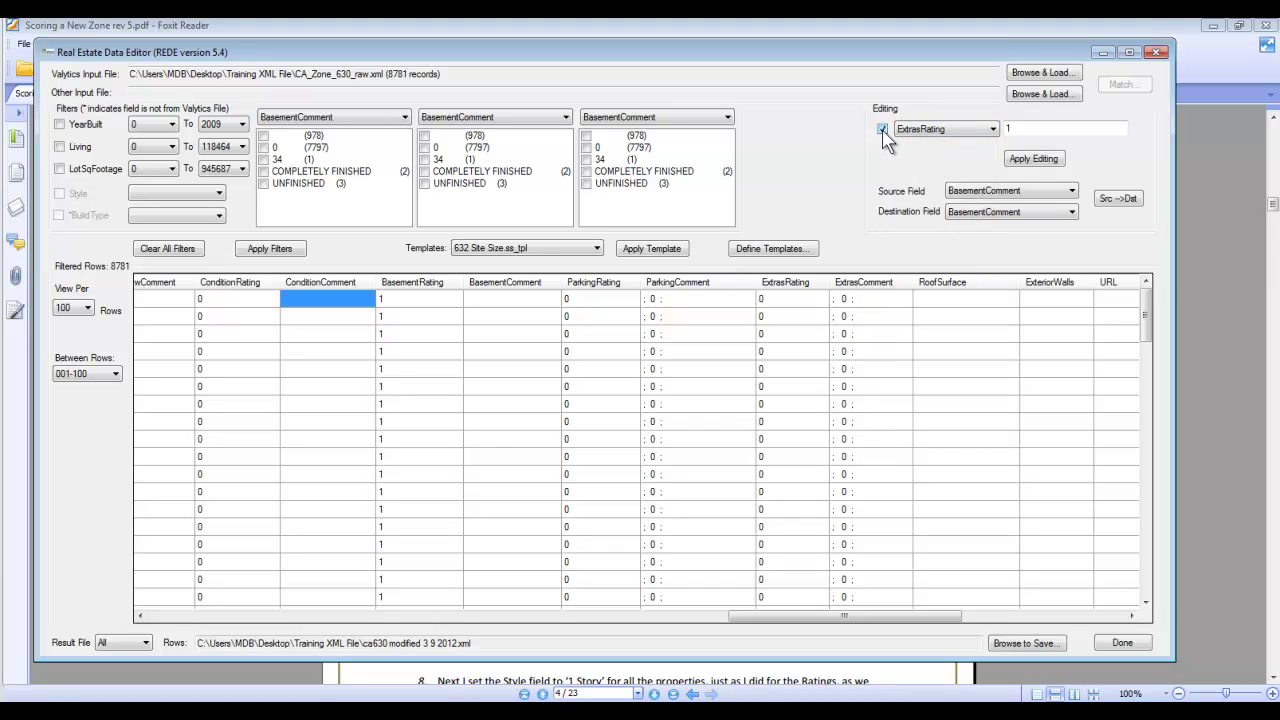
{"action": "left_click", "coordinate": [1035, 159]}
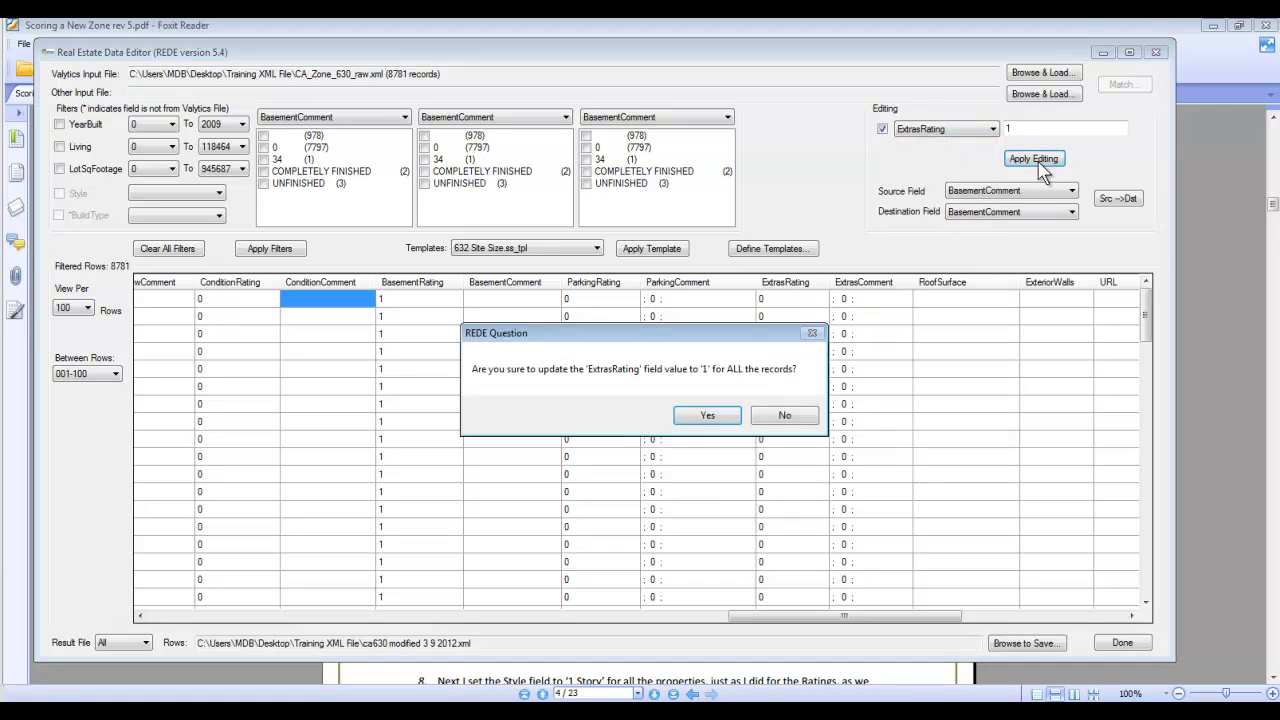
{"action": "left_click", "coordinate": [707, 420]}
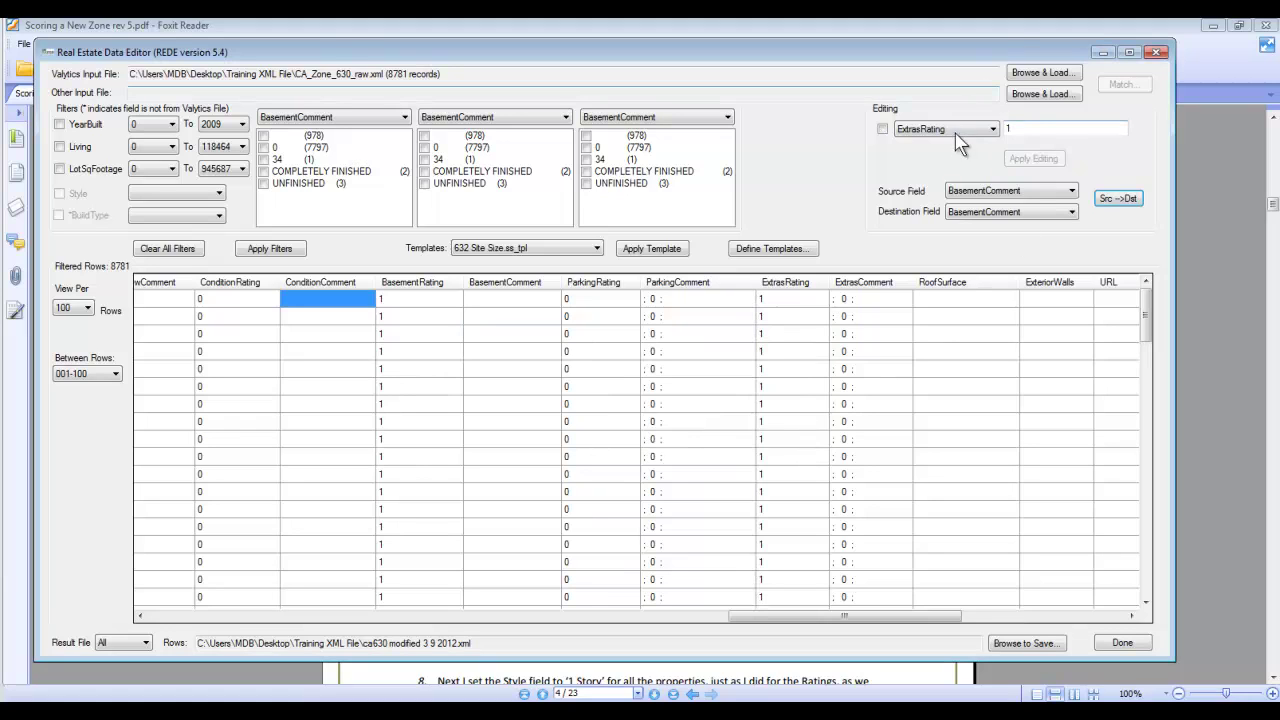
- Bulk-set ConditionRating to 5 for all 8781 records
{"action": "left_click", "coordinate": [990, 131]}
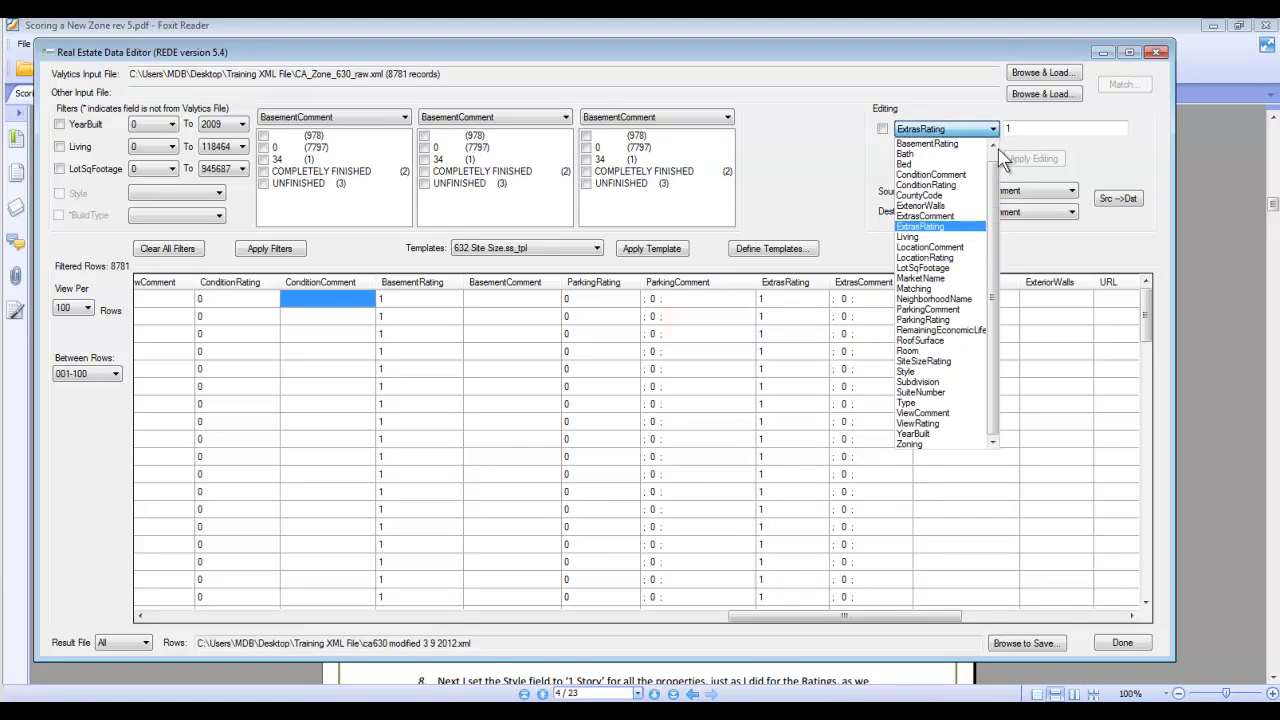
{"action": "left_click", "coordinate": [930, 185]}
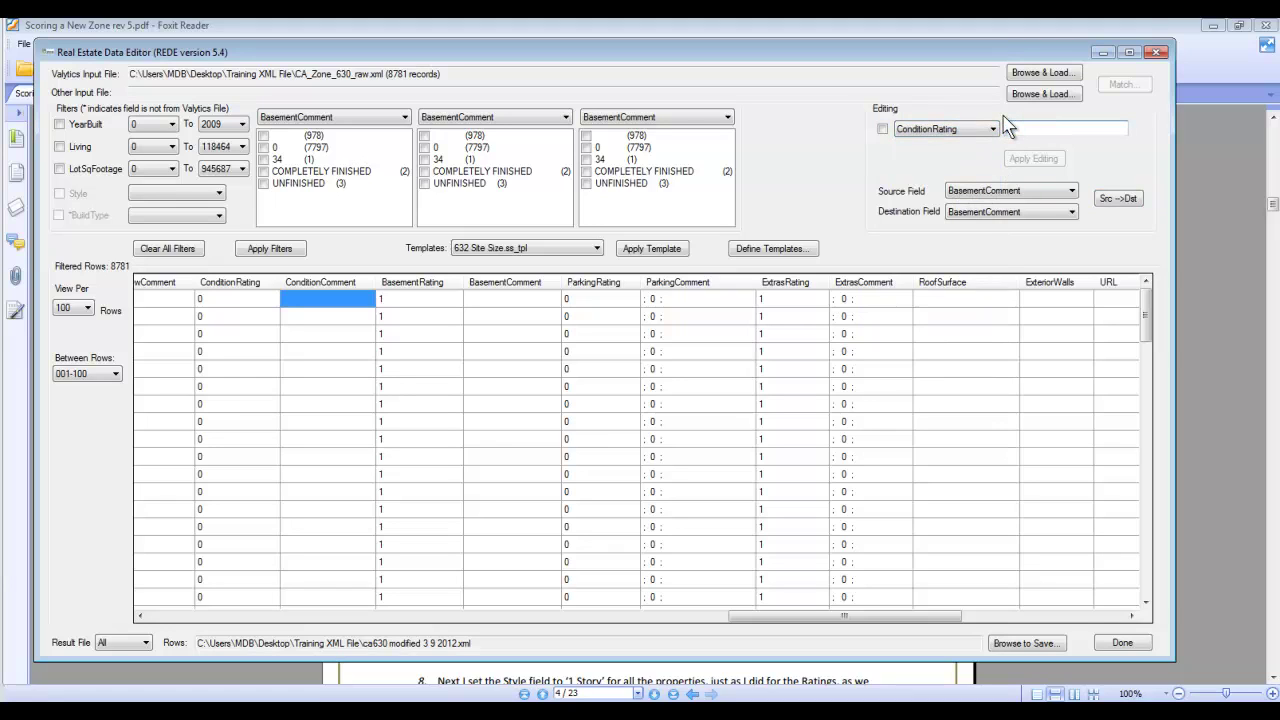
{"action": "type", "text": "5"}
{"action": "left_click", "coordinate": [881, 130]}
{"action": "left_click", "coordinate": [1030, 160]}
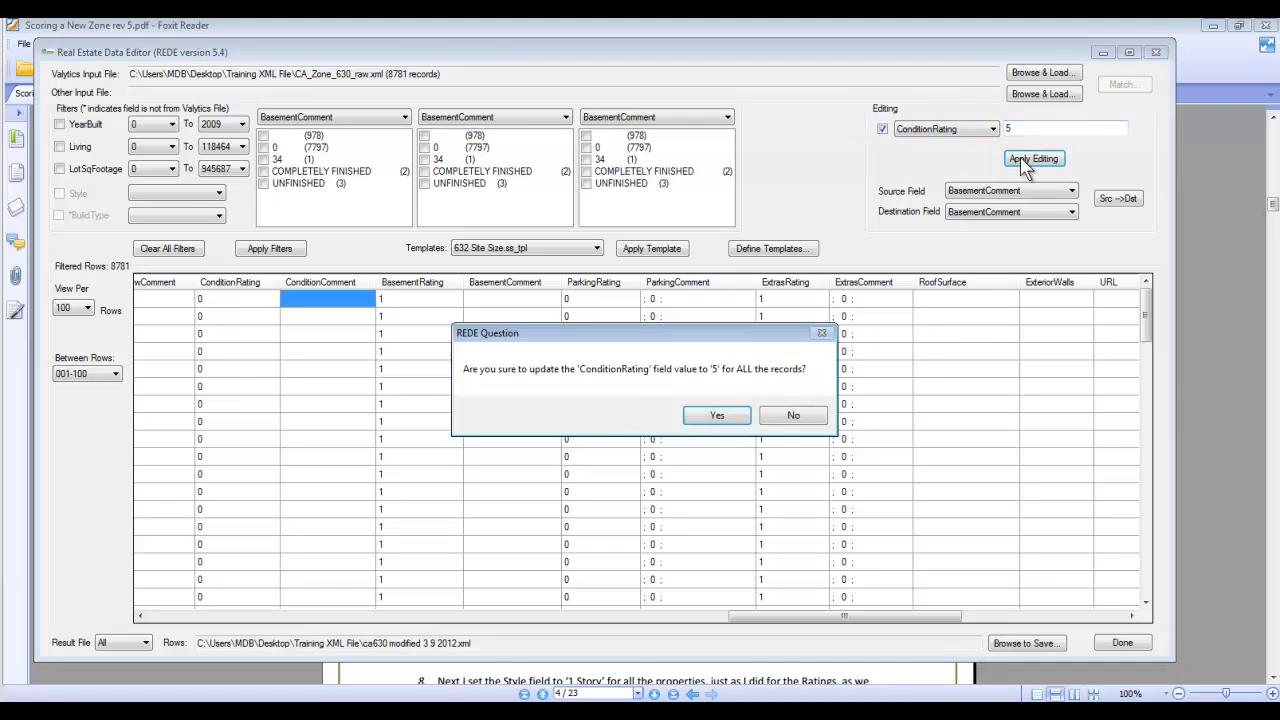
{"action": "left_click", "coordinate": [717, 415]}
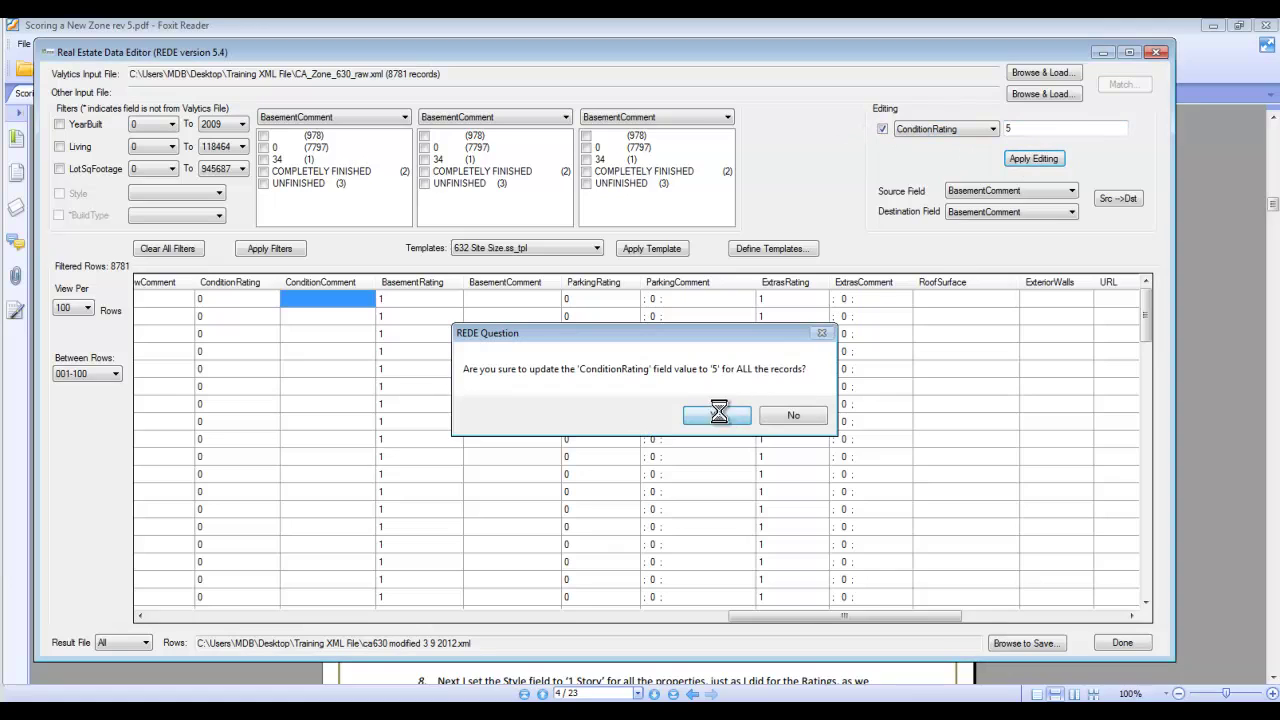
- Bulk-set LocationRating to 5 for all records
{"action": "left_click", "coordinate": [926, 130]}
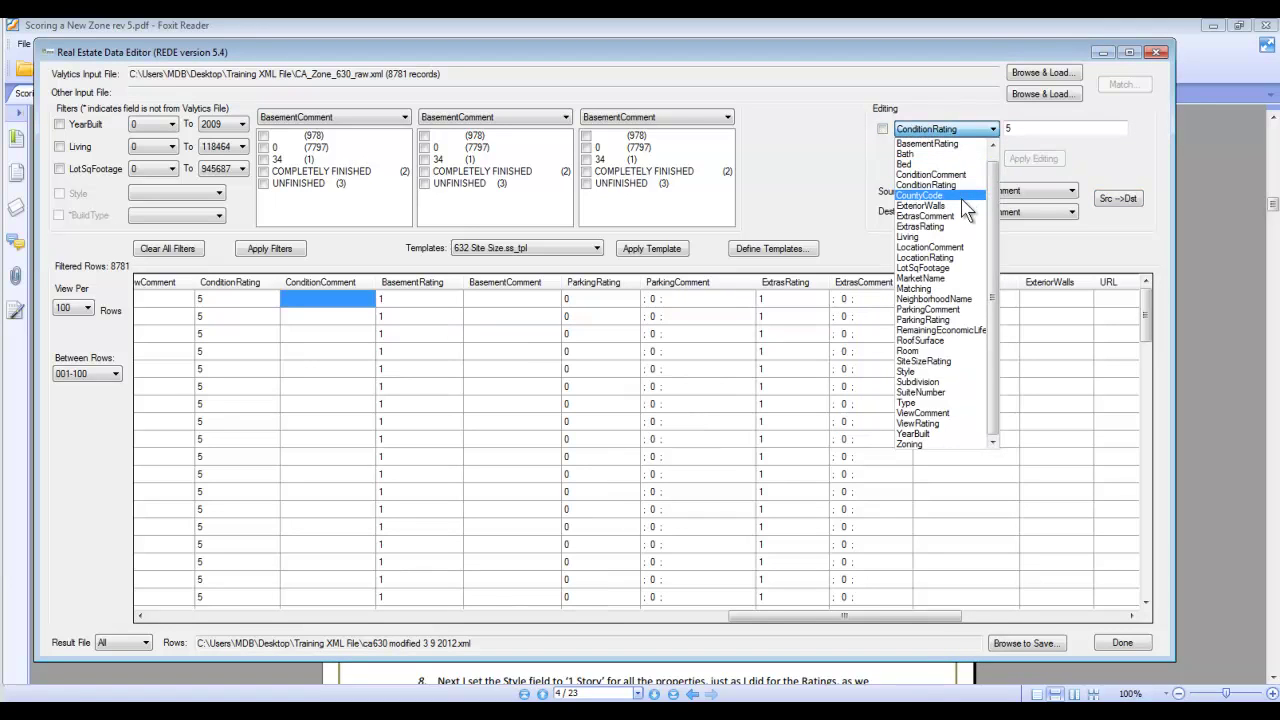
{"action": "left_click", "coordinate": [945, 258]}
{"action": "left_click", "coordinate": [884, 130]}
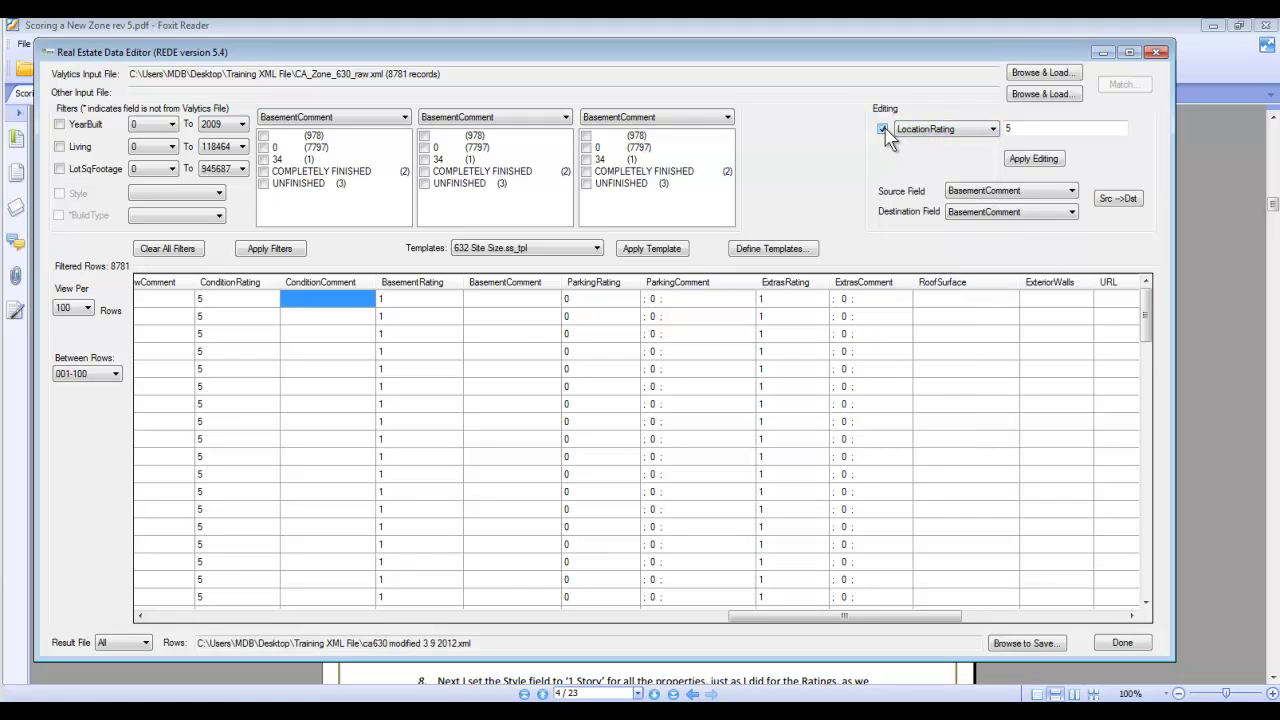
{"action": "left_click", "coordinate": [1030, 162]}
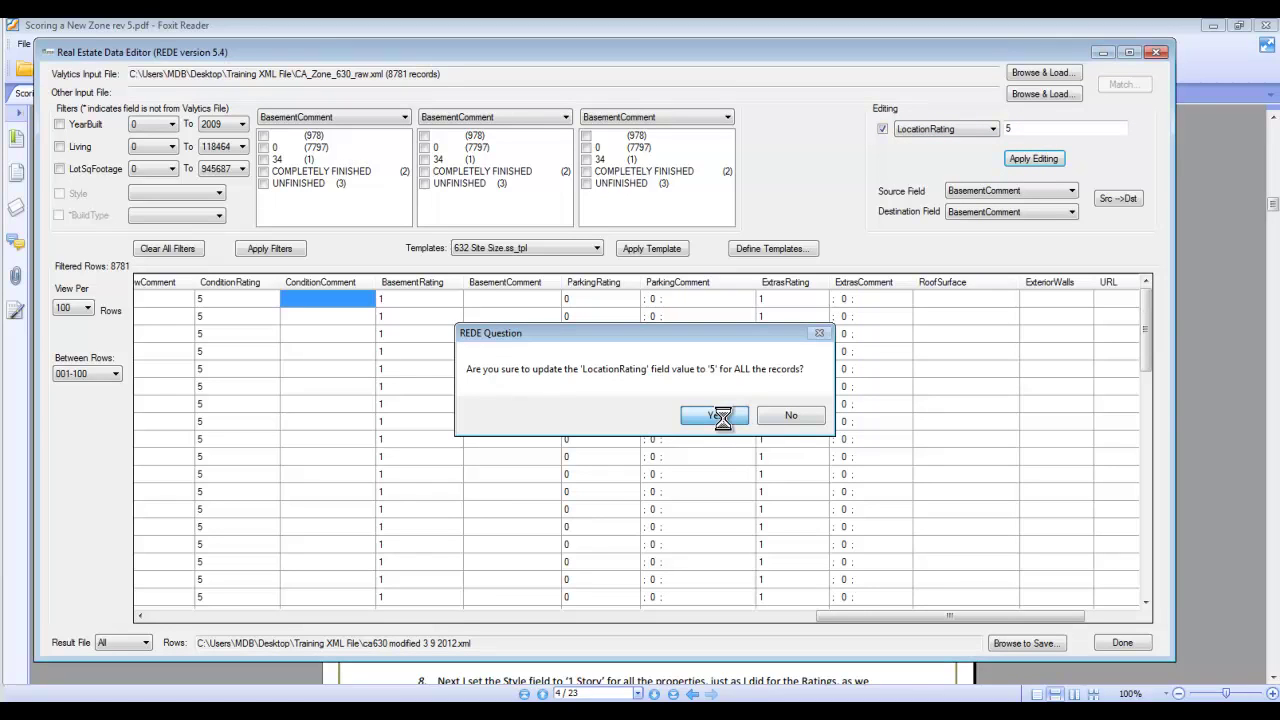
{"action": "left_click", "coordinate": [720, 418]}
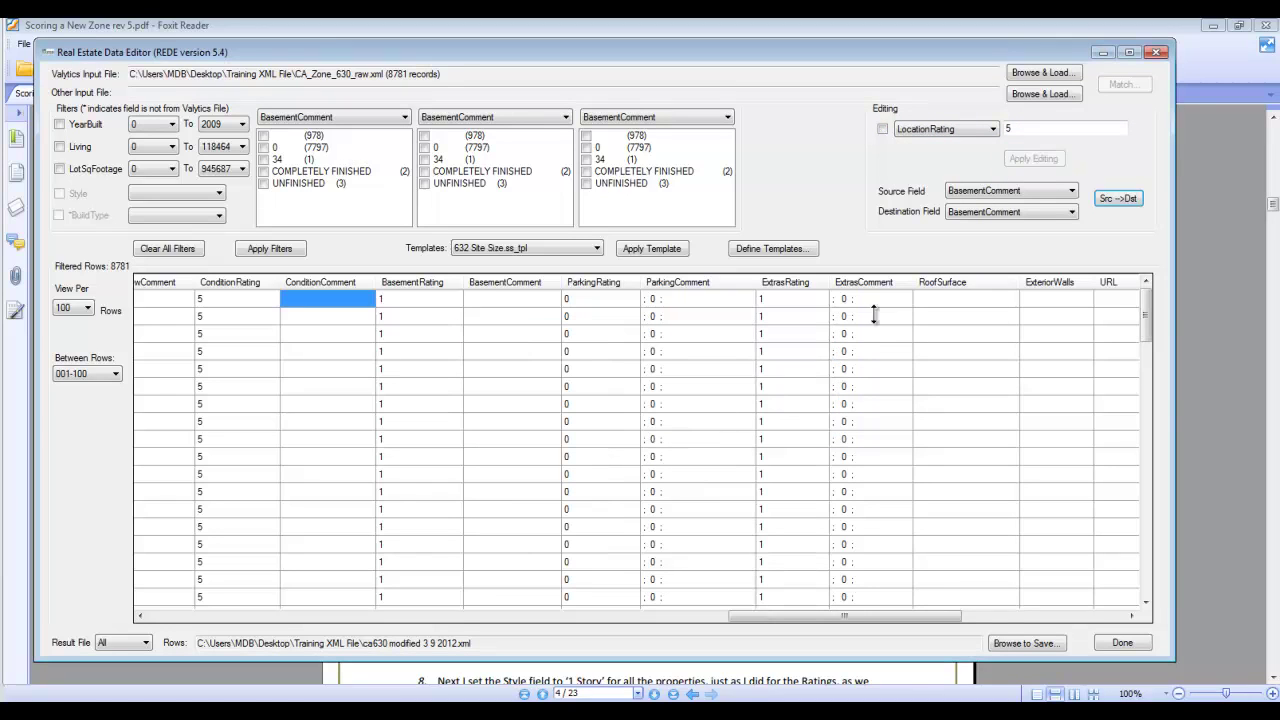
- Bulk-set ParkingRating to 5 for all records
{"action": "left_click", "coordinate": [993, 130]}
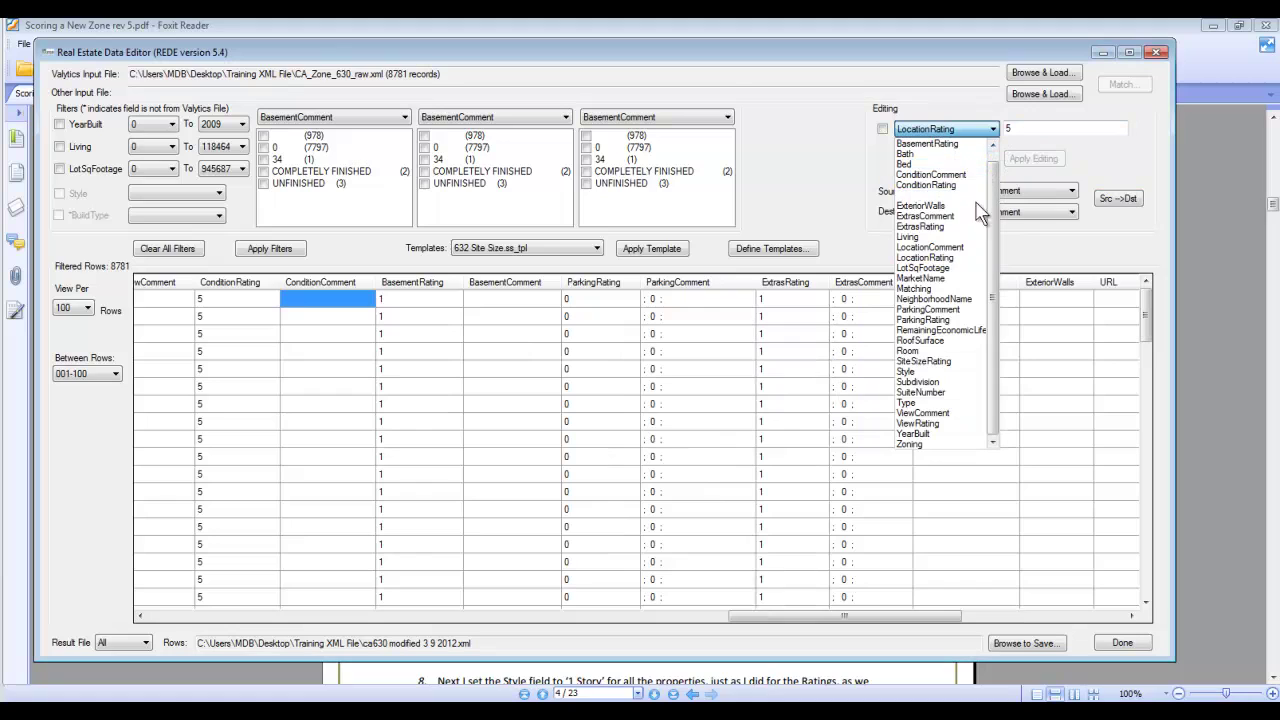
{"action": "left_click", "coordinate": [936, 320]}
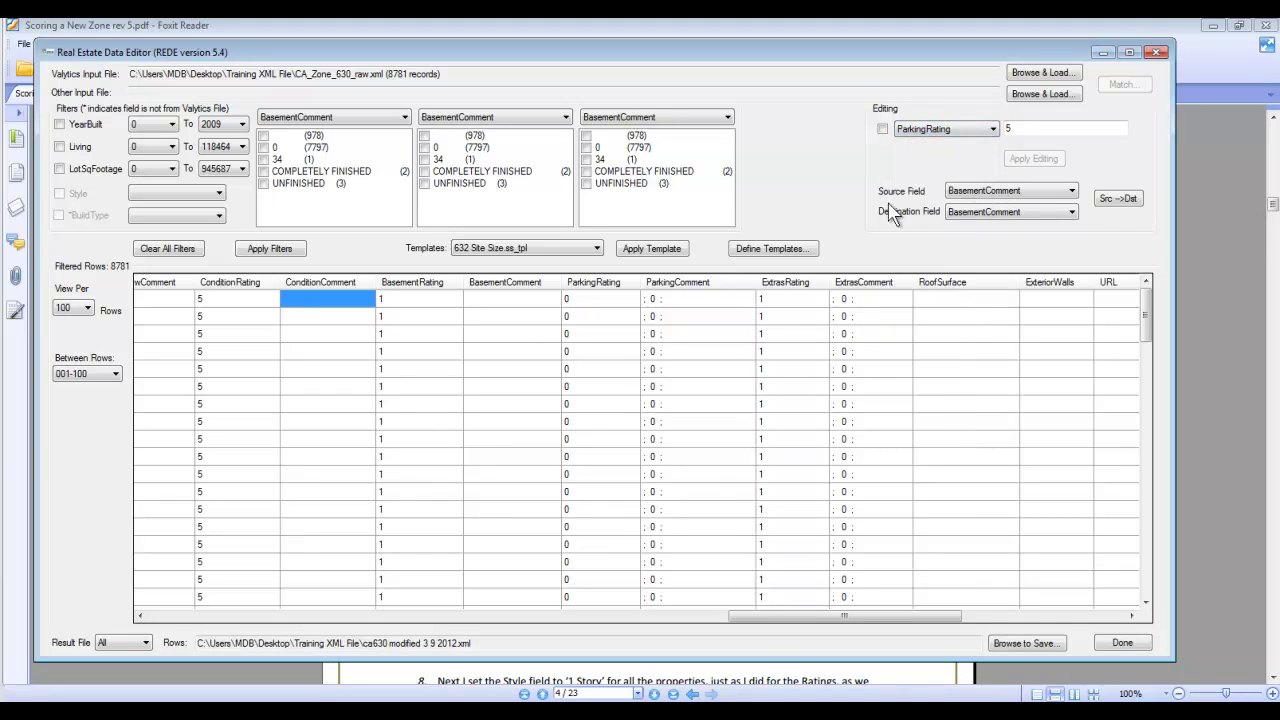
{"action": "left_click", "coordinate": [882, 129]}
{"action": "left_click", "coordinate": [1060, 158]}
{"action": "left_click", "coordinate": [727, 412]}
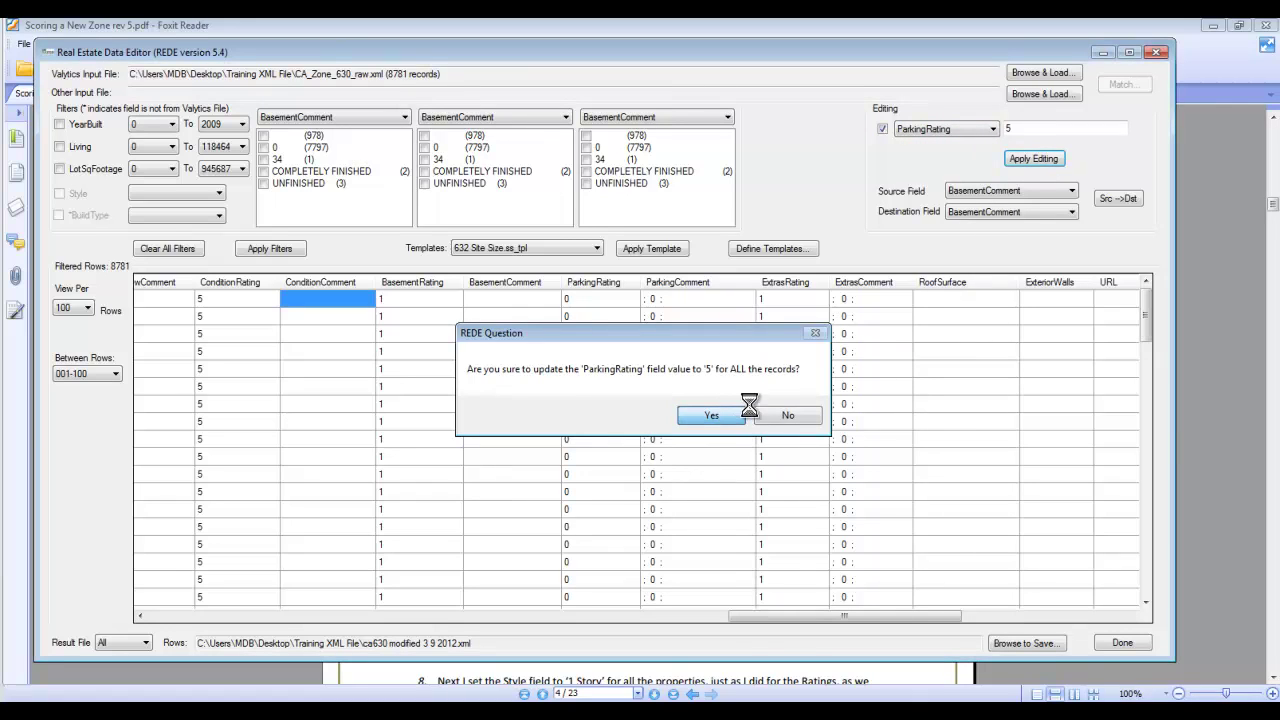
- Bulk-set SiteSizeRating to 5 for all records
{"action": "left_click", "coordinate": [938, 129]}
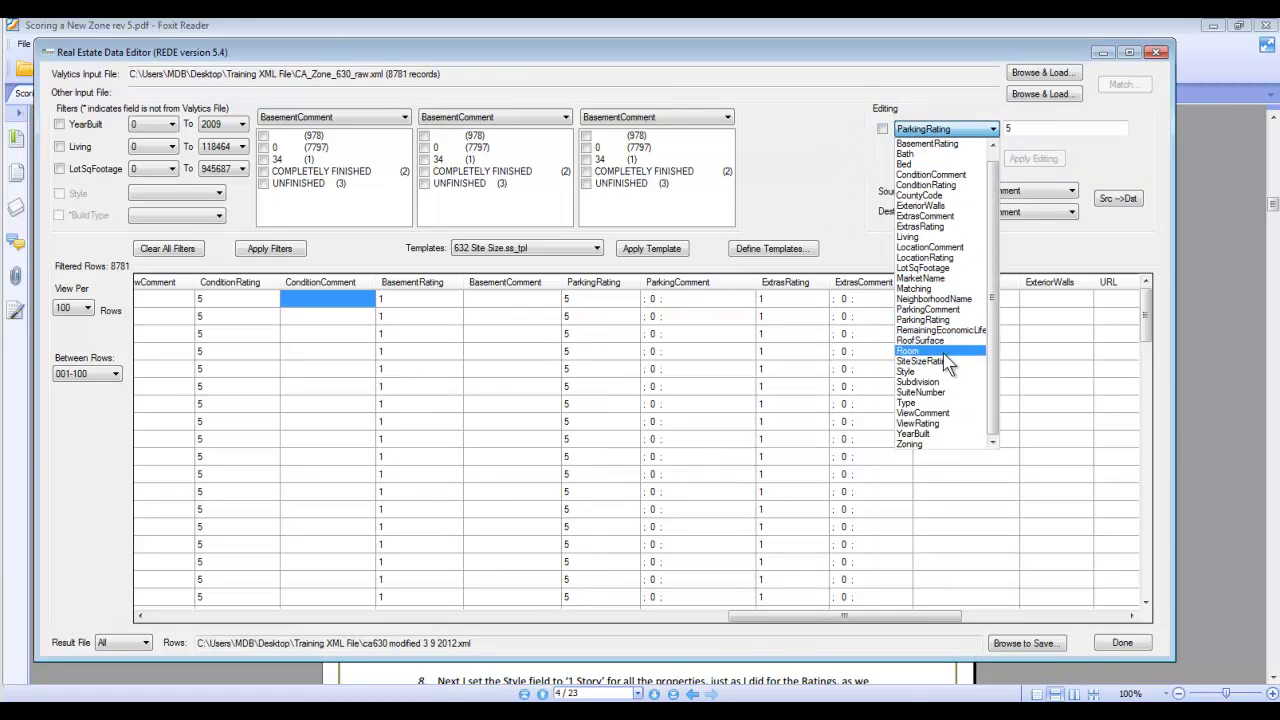
{"action": "left_click", "coordinate": [923, 361]}
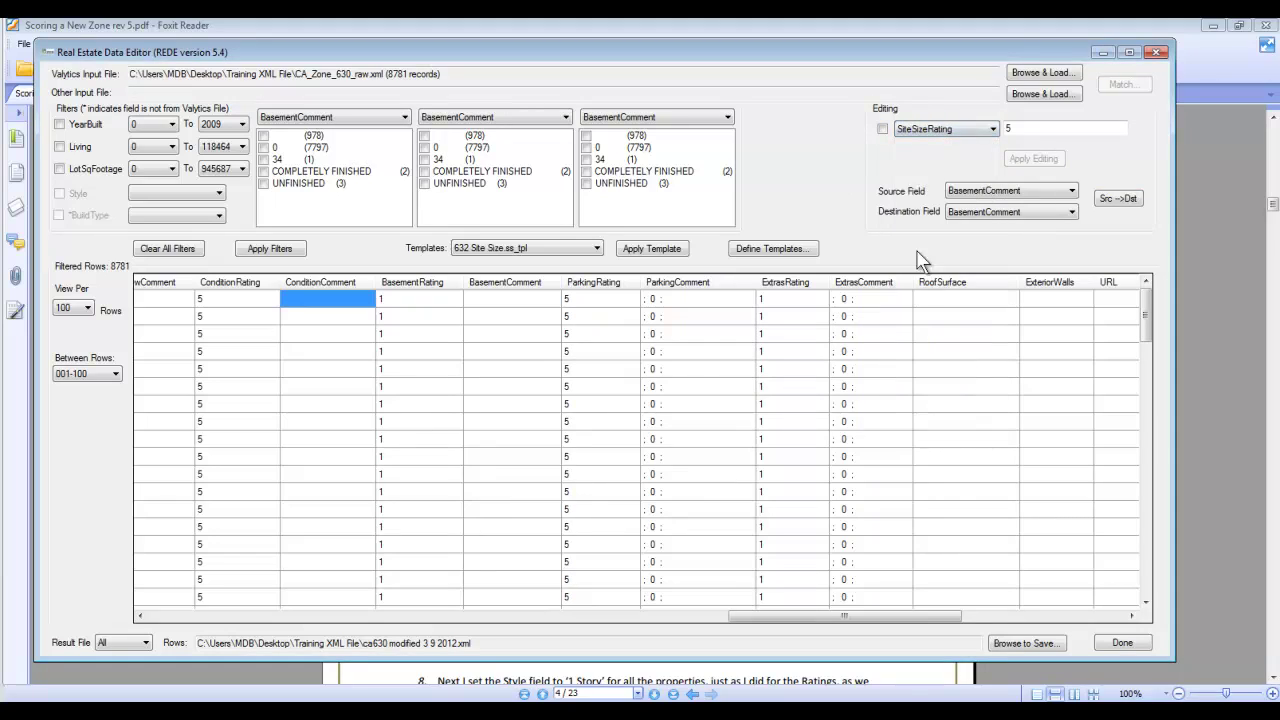
{"action": "left_click", "coordinate": [883, 130]}
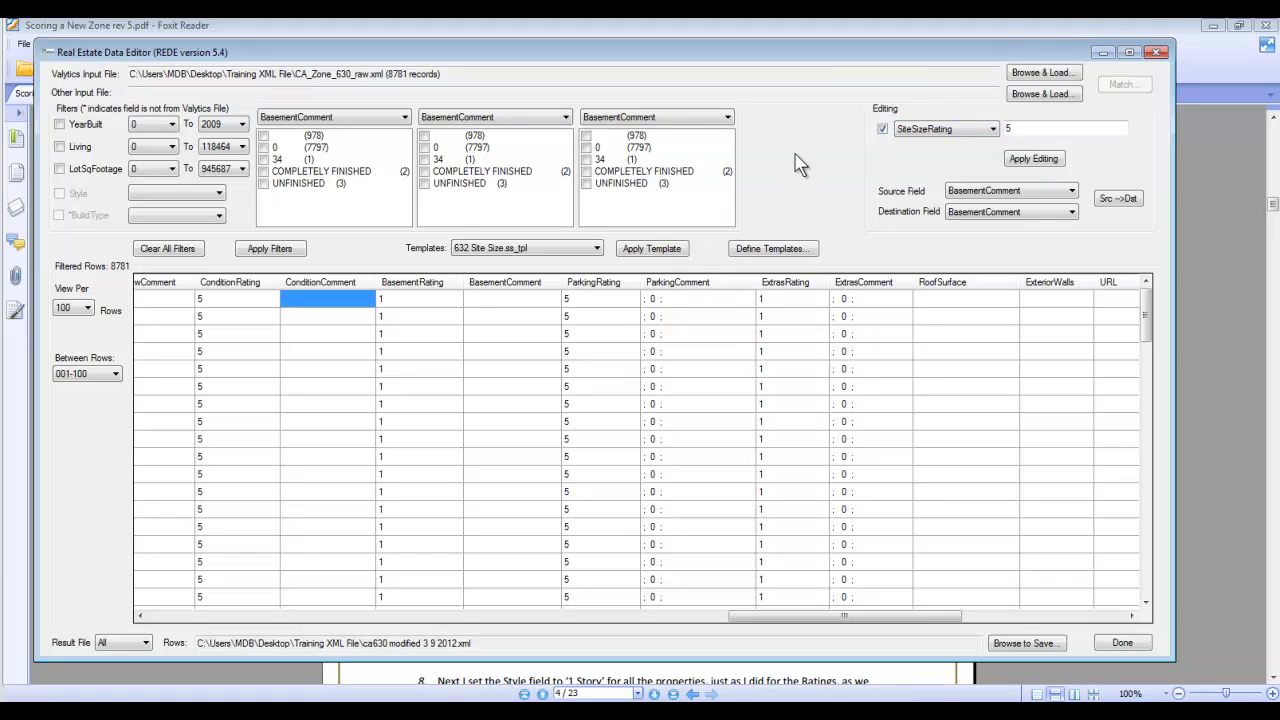
{"action": "left_click", "coordinate": [1016, 163]}
{"action": "left_click", "coordinate": [727, 414]}
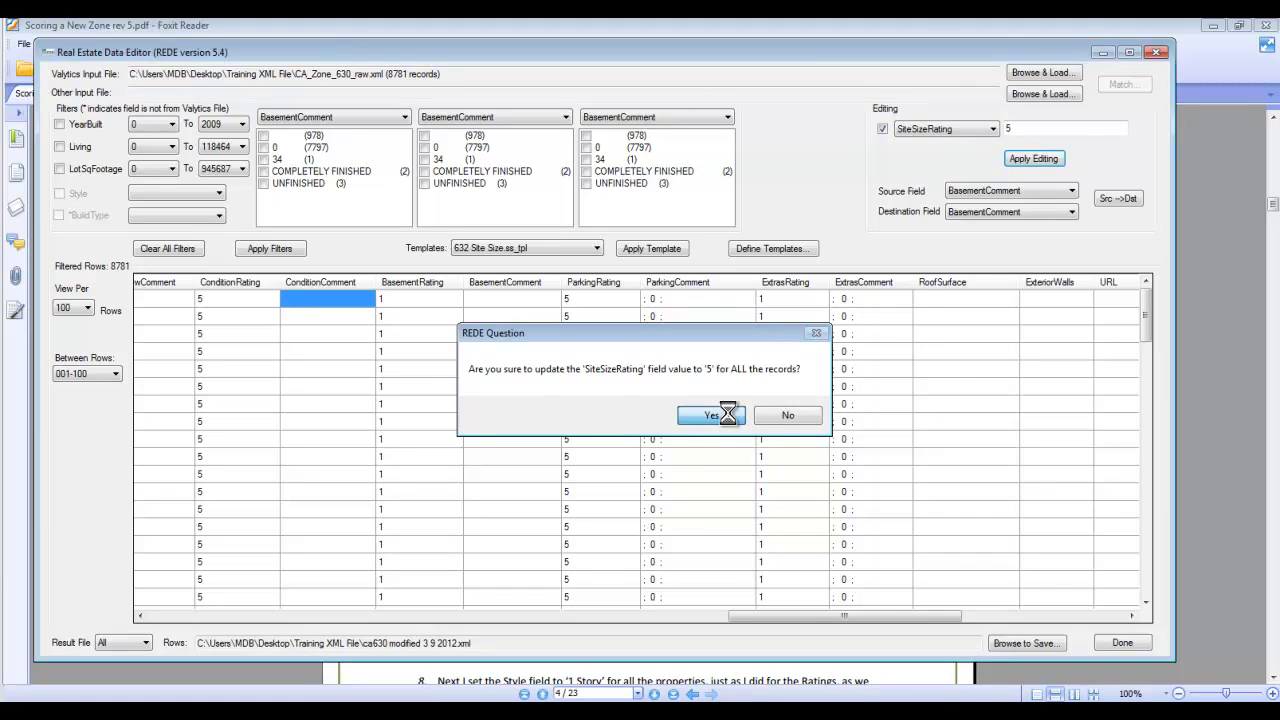
- Bulk-set ViewRating to 5 for all records
{"action": "left_click", "coordinate": [993, 129]}
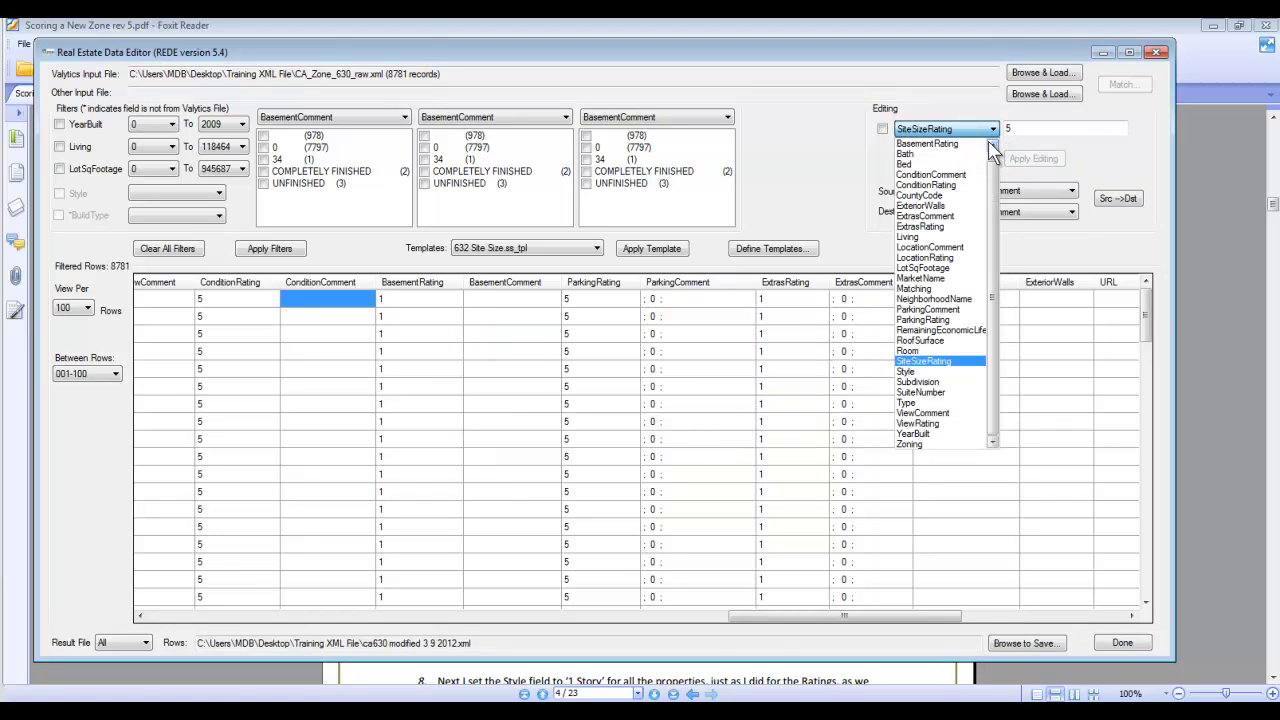
{"action": "left_click", "coordinate": [925, 423]}
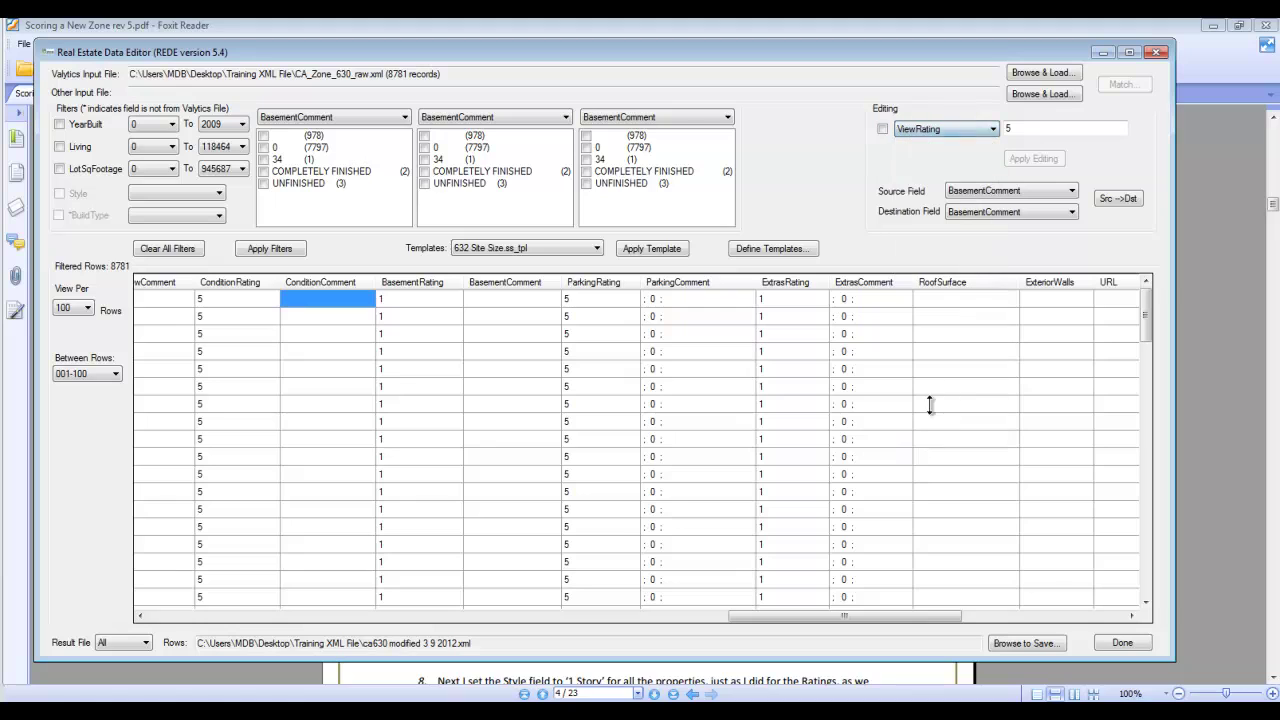
{"action": "left_click", "coordinate": [883, 129]}
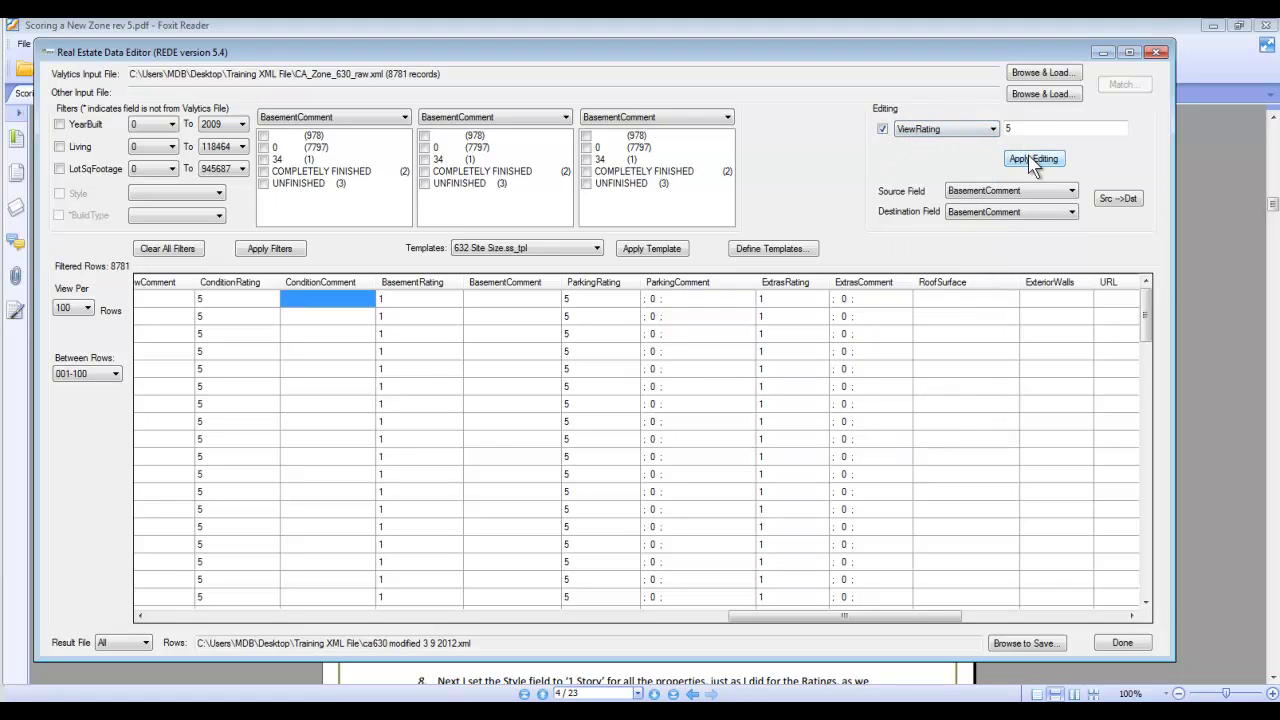
{"action": "left_click", "coordinate": [1032, 162]}
{"action": "left_click", "coordinate": [711, 415]}
{"action": "left_click", "coordinate": [398, 680]}
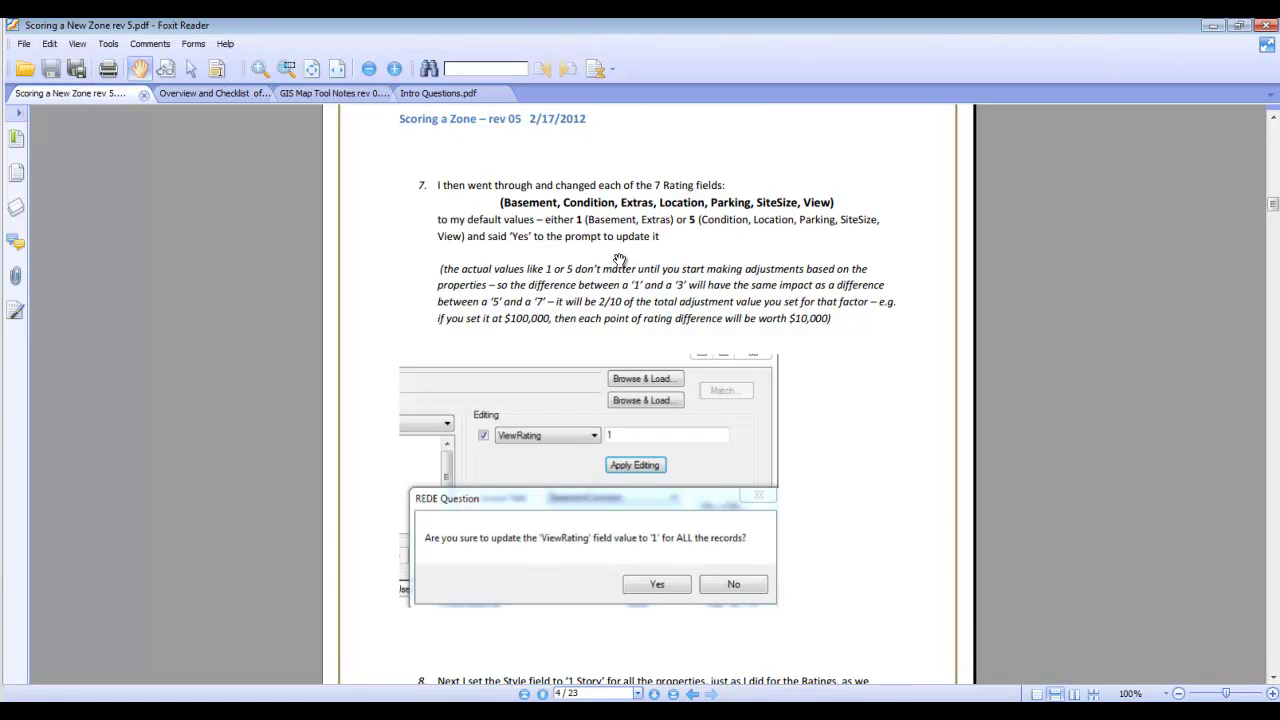
{"action": "scroll", "coordinate": [620, 260], "scroll_direction": "down", "scroll_amount": 5}
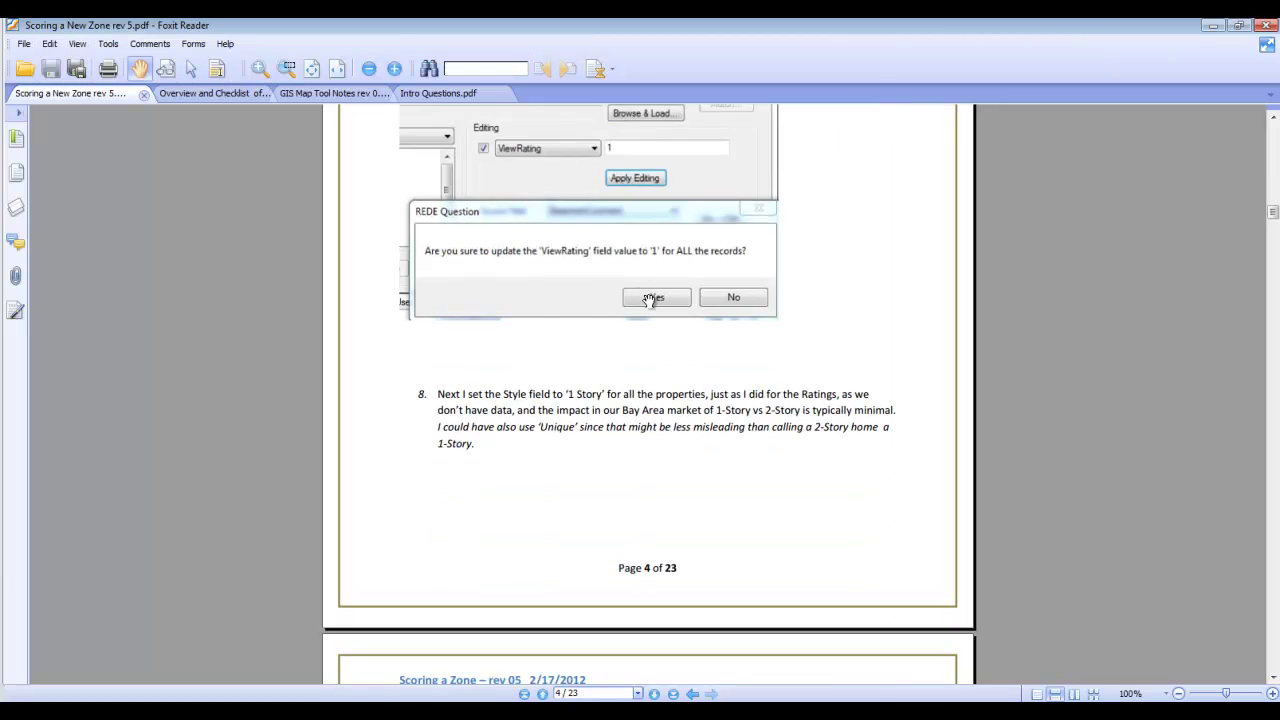
{"action": "scroll", "coordinate": [650, 309], "scroll_direction": "down", "scroll_amount": 1}
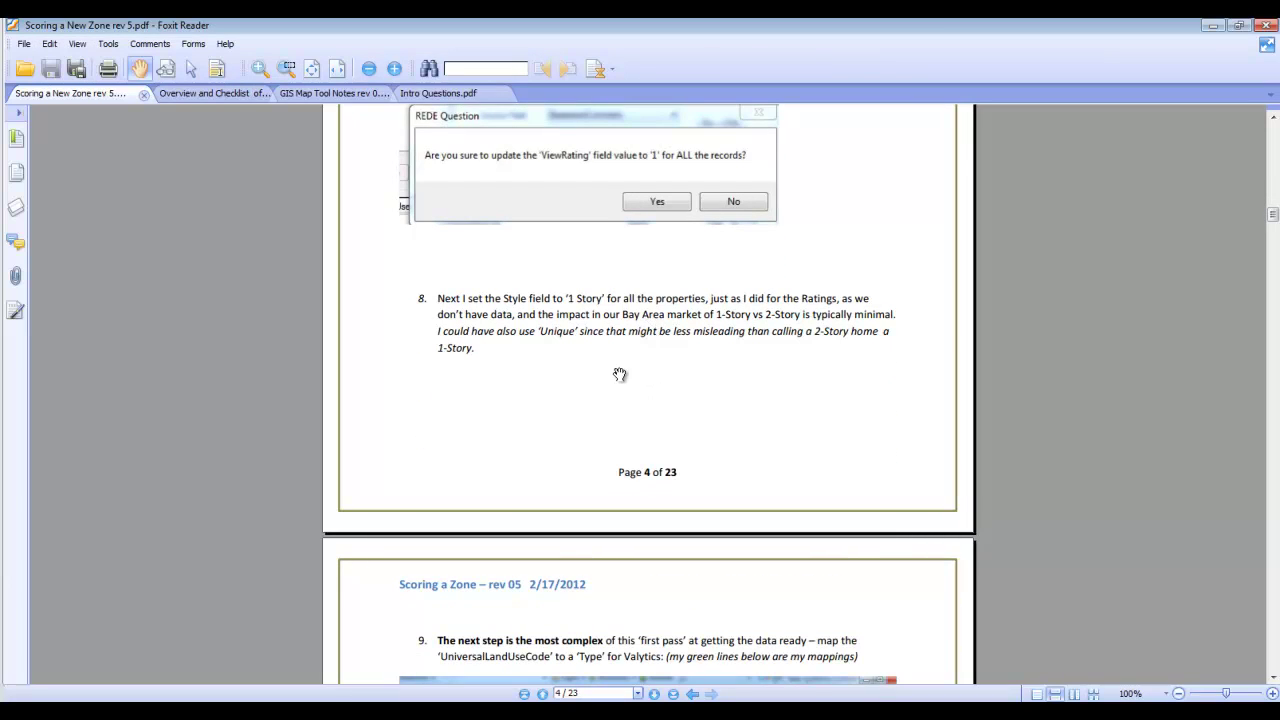
{"action": "scroll", "coordinate": [620, 374], "scroll_direction": "down", "scroll_amount": 1}
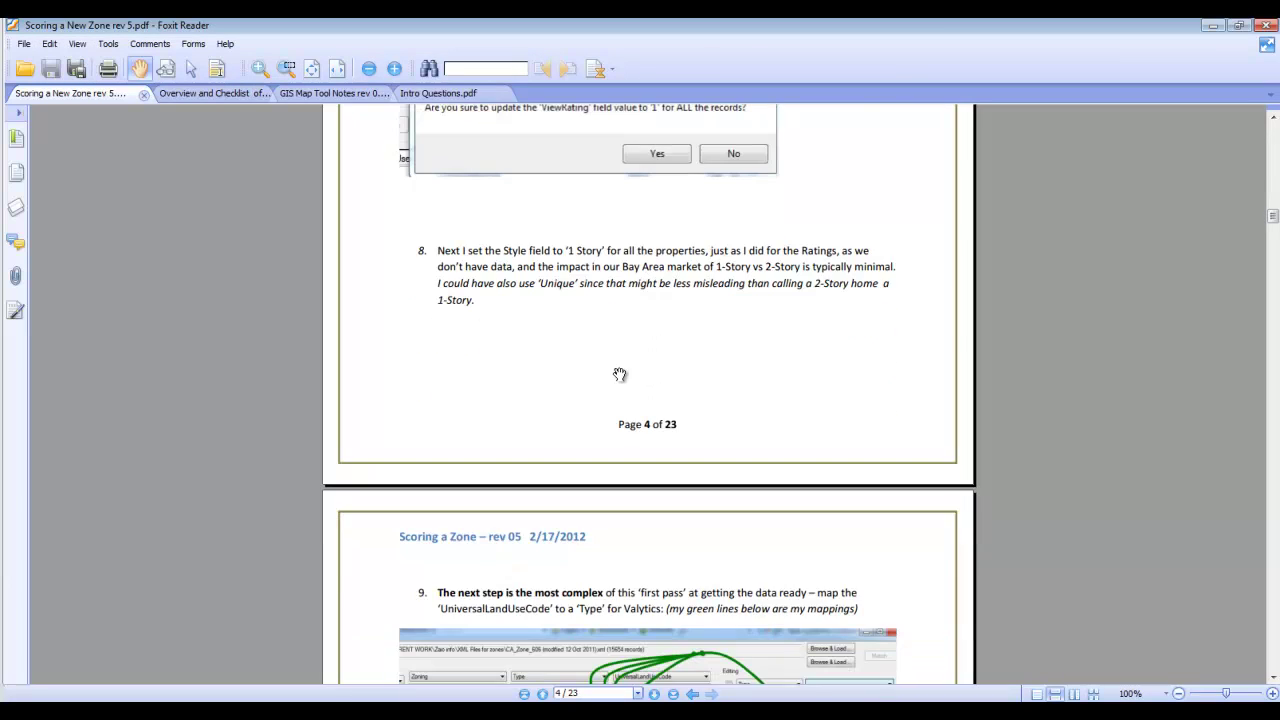
{"action": "scroll", "coordinate": [620, 374], "scroll_direction": "up", "scroll_amount": 1}
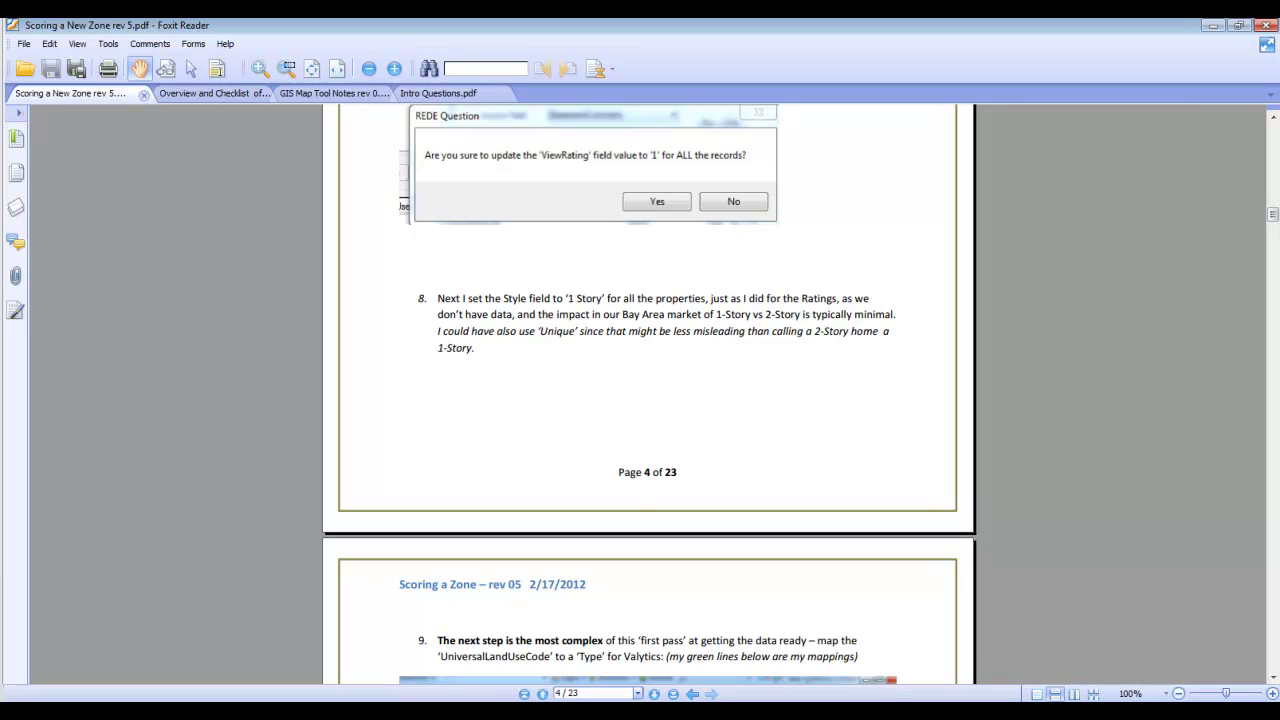
{"action": "key", "text": "alt+Tab"}
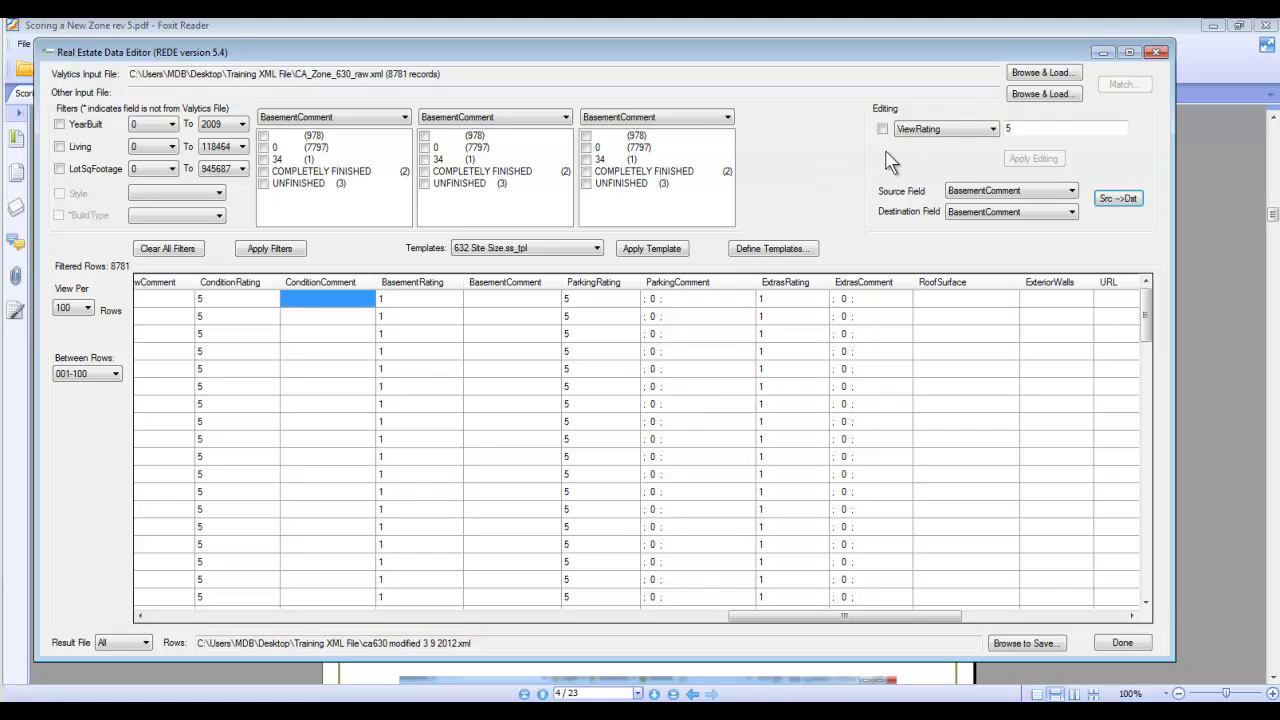
- Bulk-update the Style field to 'Unique' across all 8781 records
{"action": "left_click", "coordinate": [946, 127]}
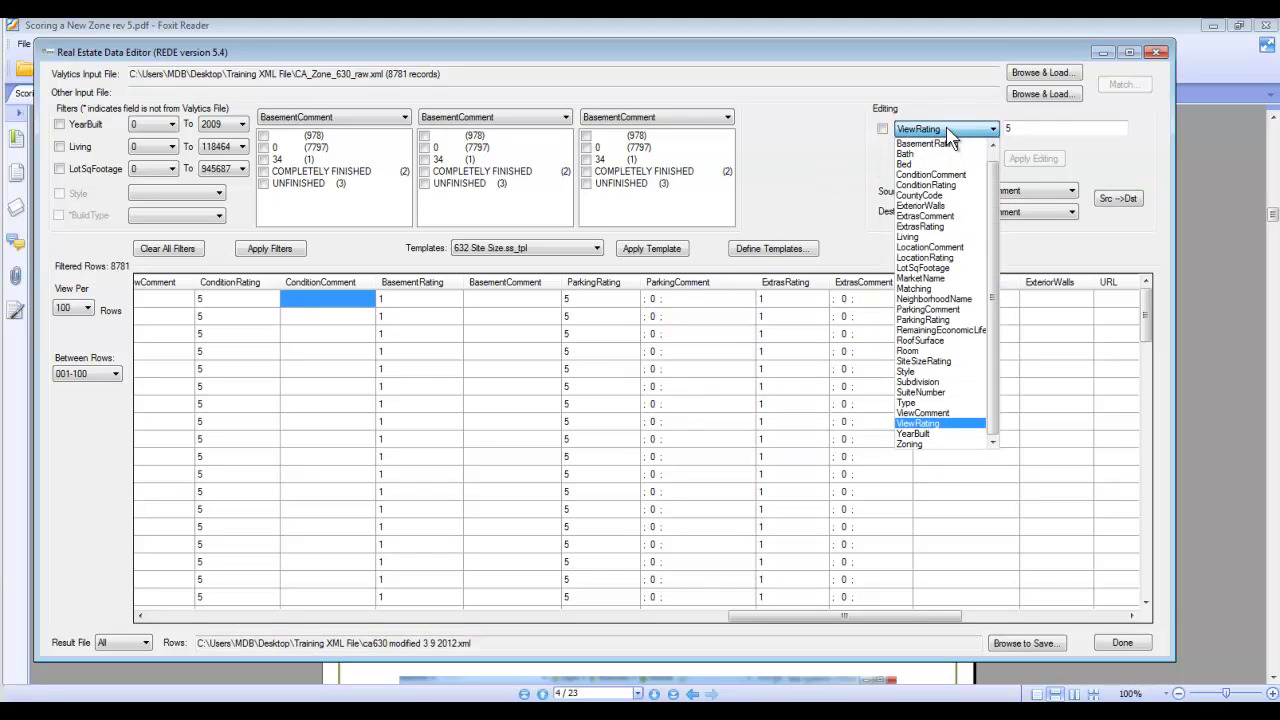
{"action": "left_click", "coordinate": [918, 373]}
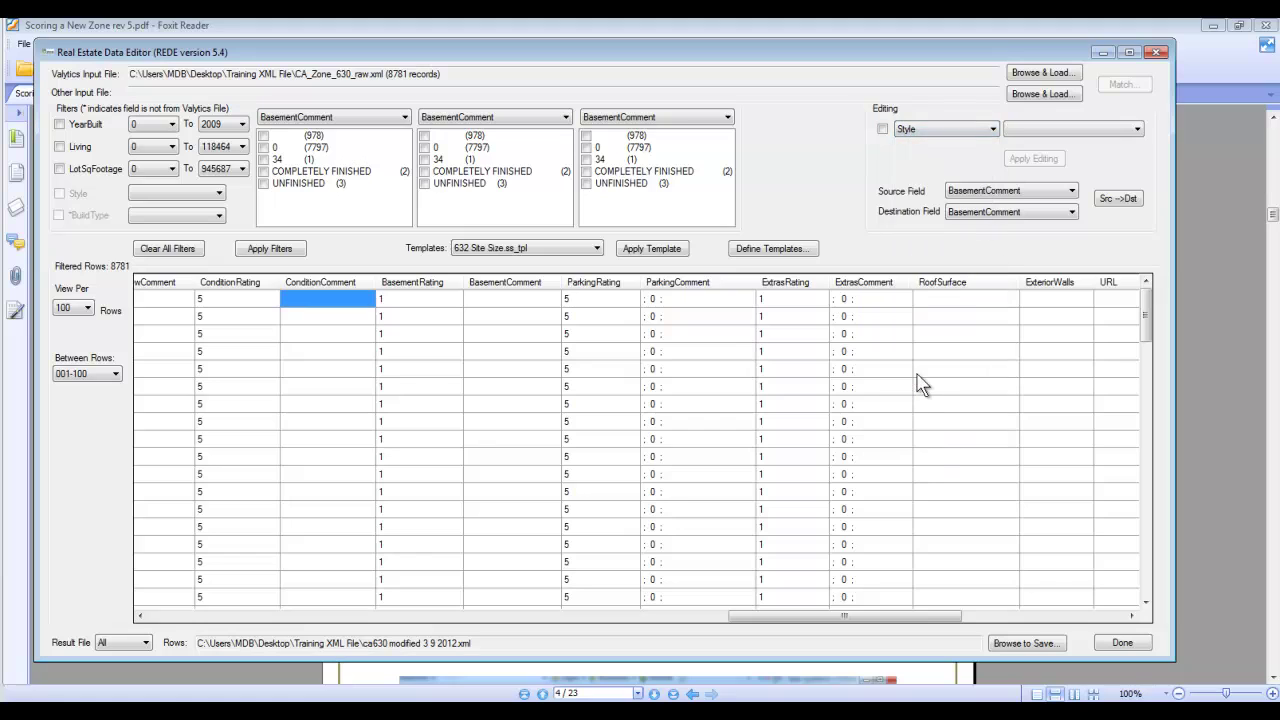
{"action": "left_click", "coordinate": [1139, 131]}
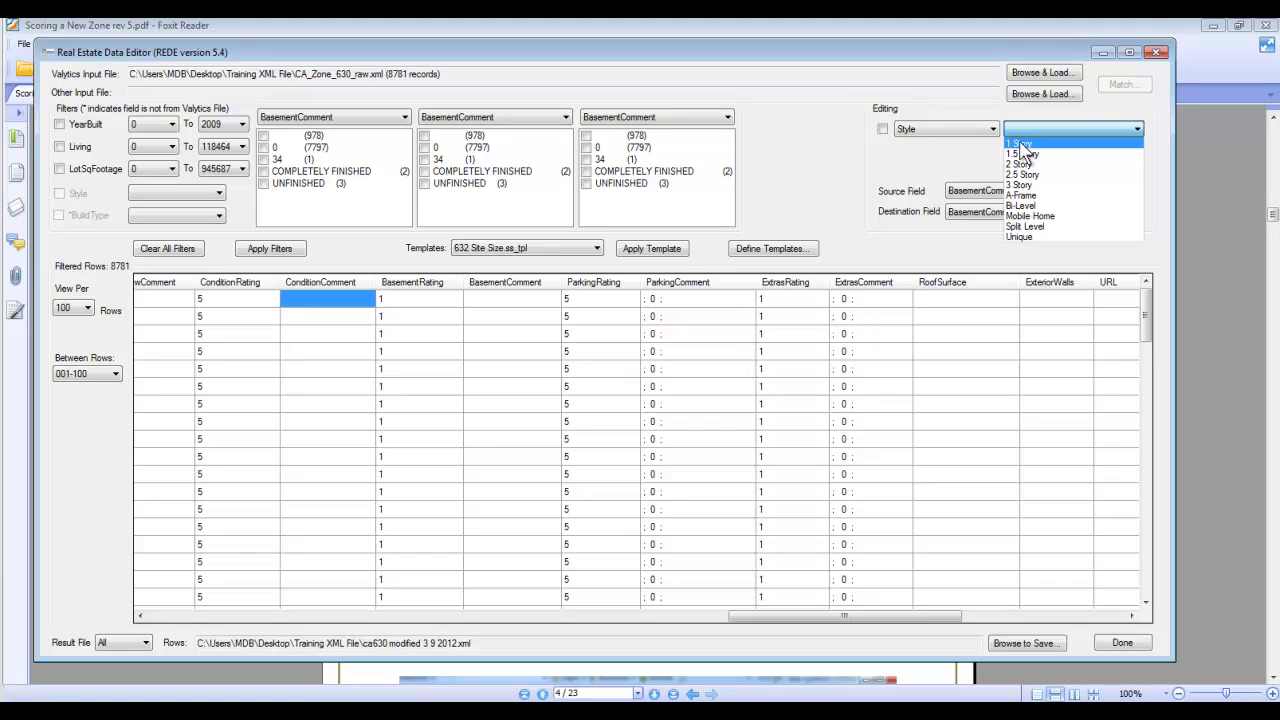
{"action": "left_click", "coordinate": [1015, 237]}
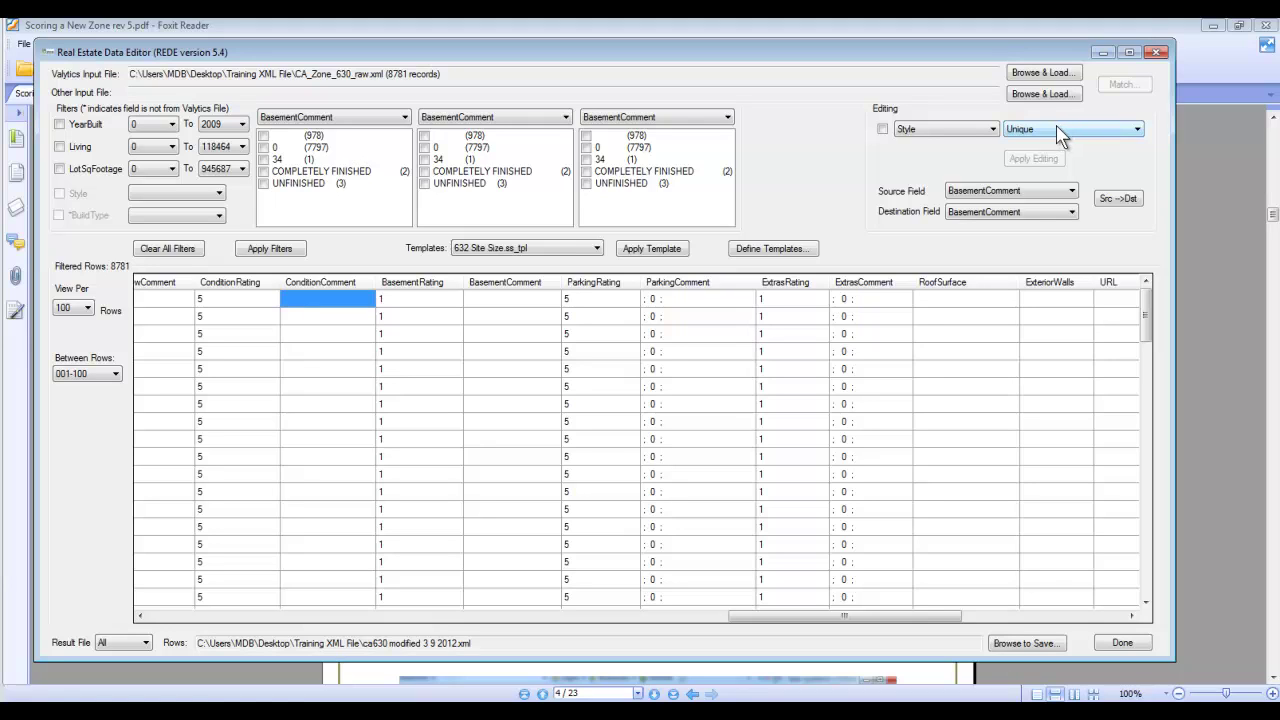
{"action": "left_click", "coordinate": [922, 129]}
{"action": "left_click", "coordinate": [882, 130]}
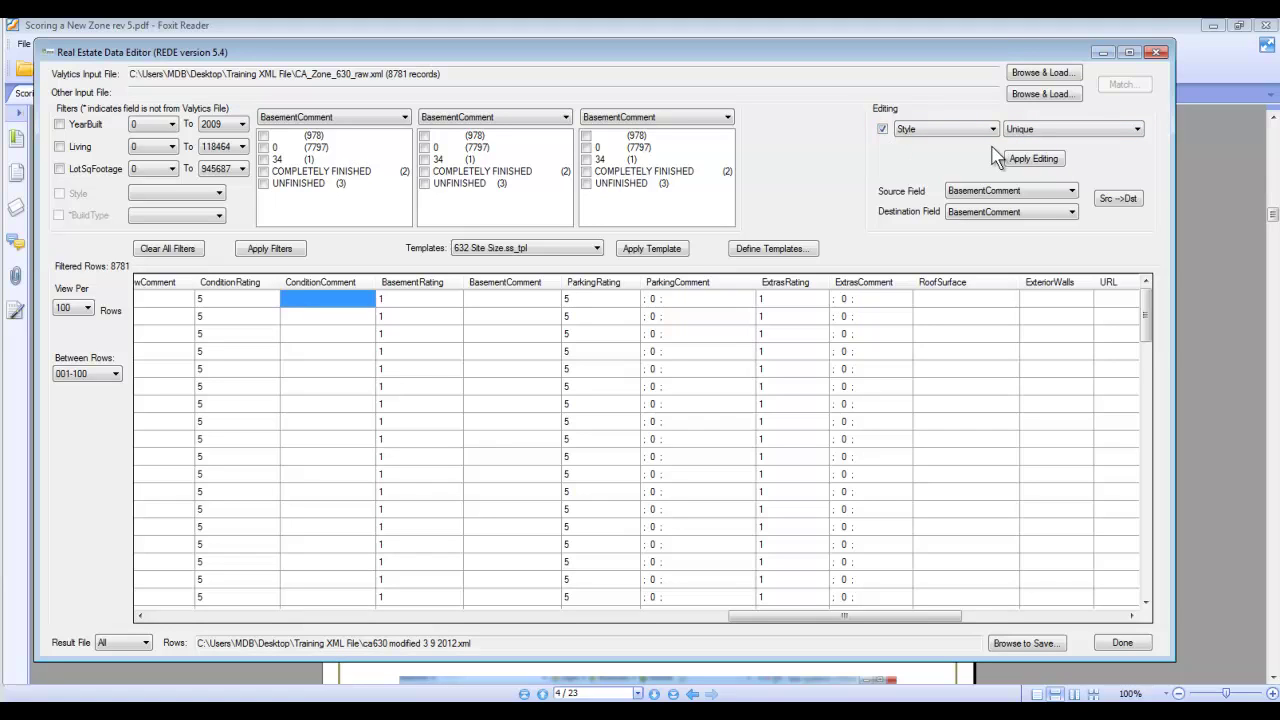
{"action": "left_click", "coordinate": [1031, 162]}
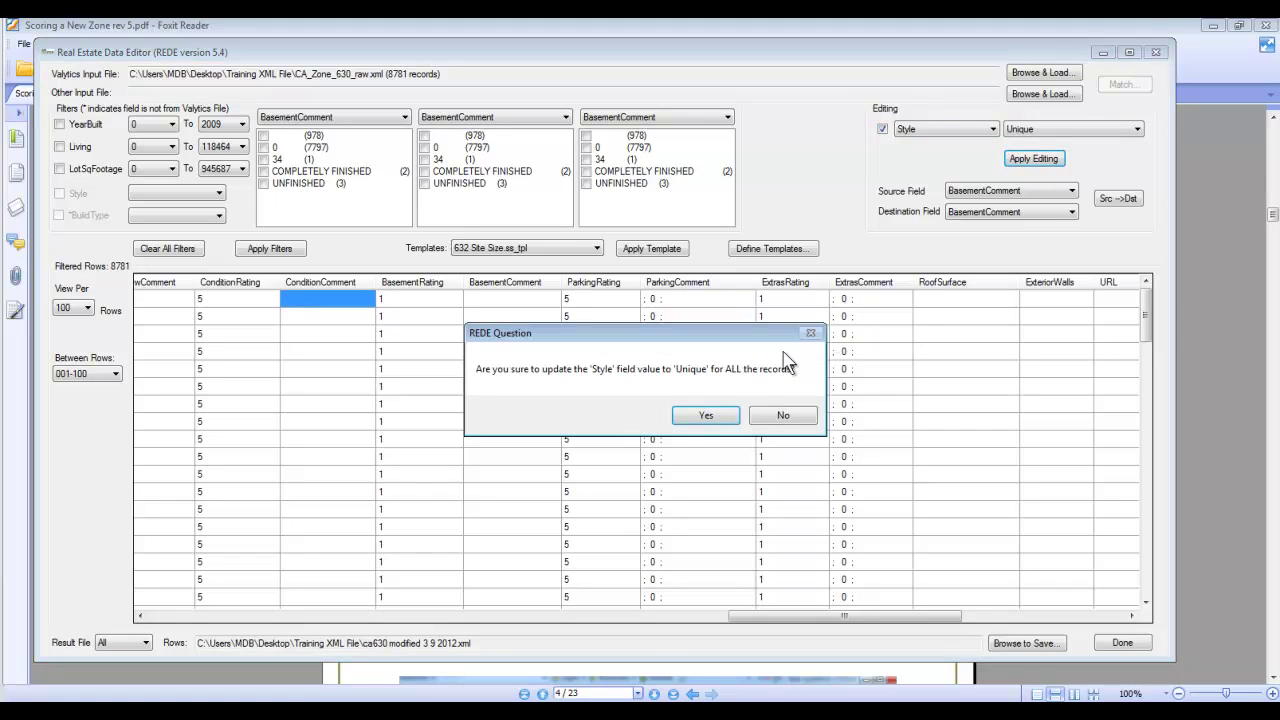
{"action": "left_click", "coordinate": [693, 414]}
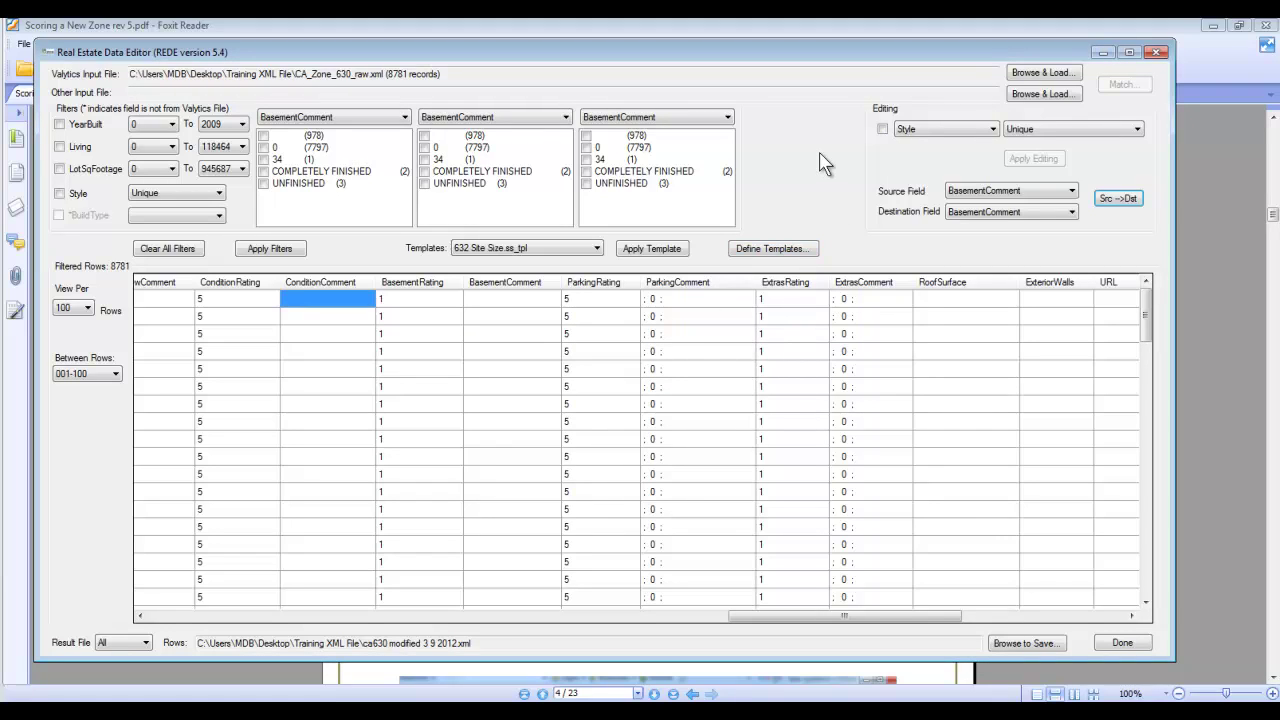
- Show UniversalLandUseCode values in the third filter panel
{"action": "left_click", "coordinate": [728, 118]}
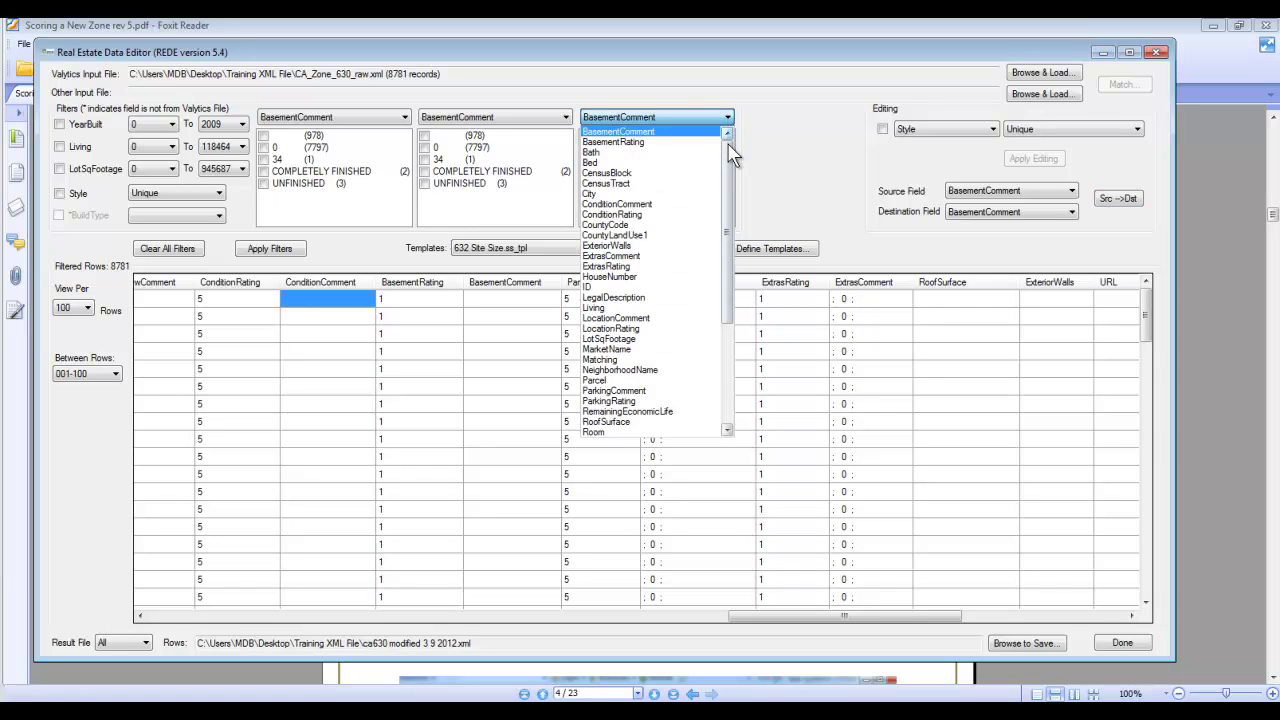
{"action": "left_click_drag", "start_coordinate": [730, 152], "coordinate": [727, 265]}
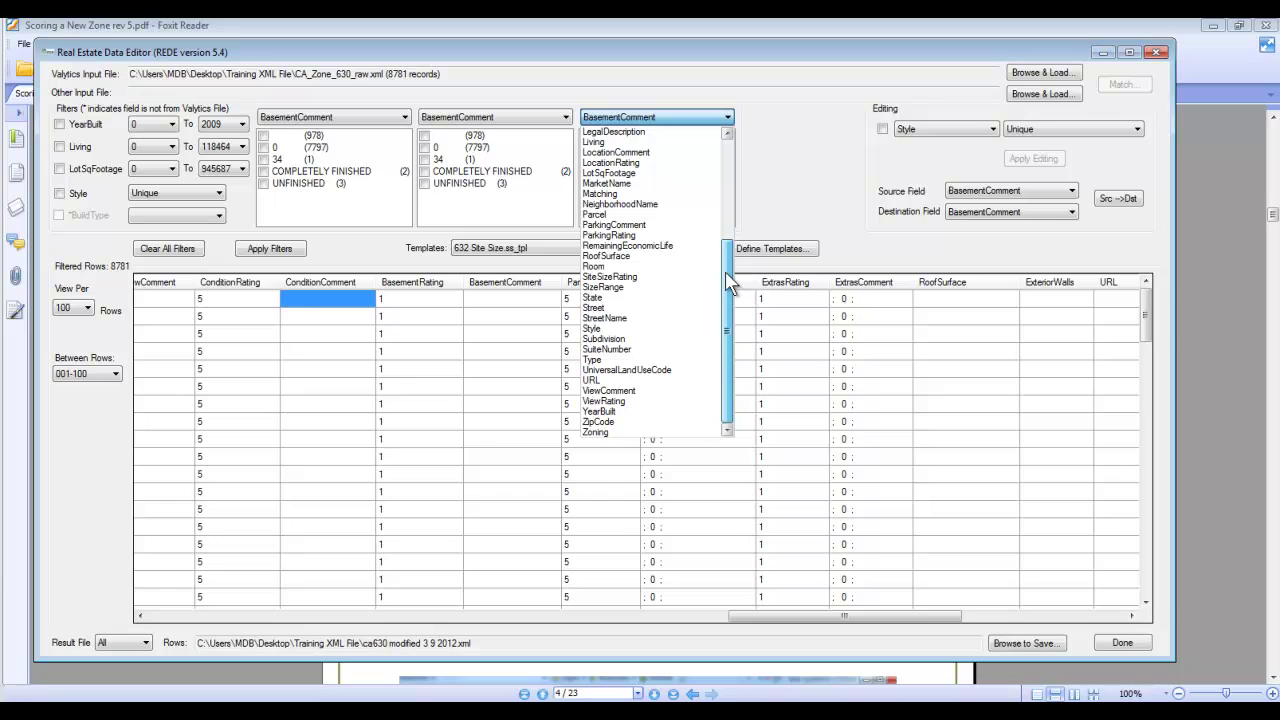
{"action": "left_click", "coordinate": [650, 370]}
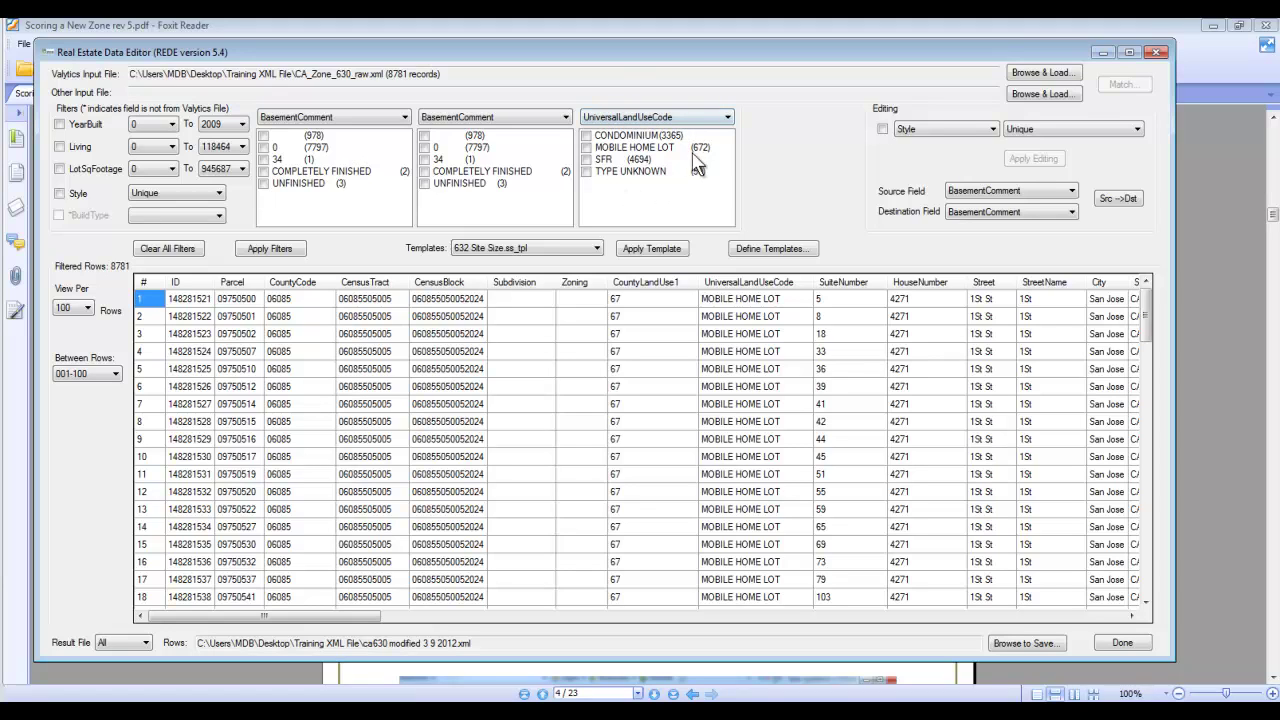
- Show CountyLandUse1 values in the middle filter panel
{"action": "left_click", "coordinate": [566, 118]}
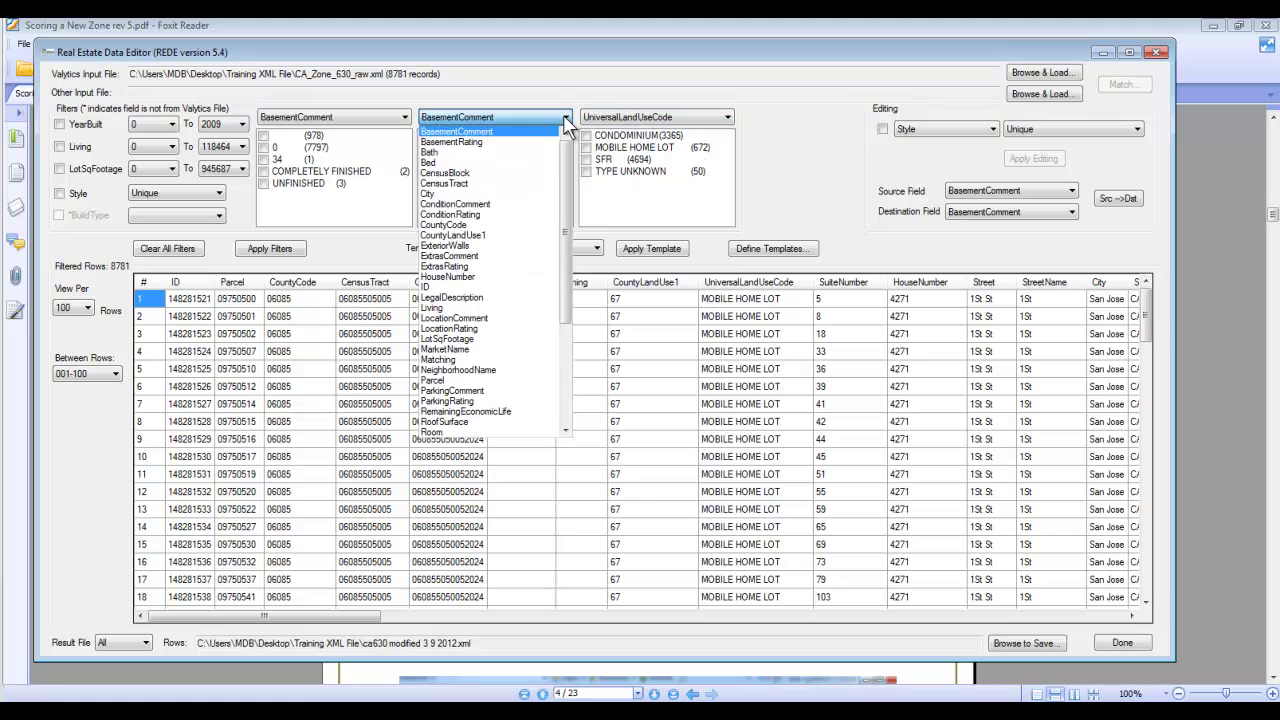
{"action": "left_click", "coordinate": [462, 225]}
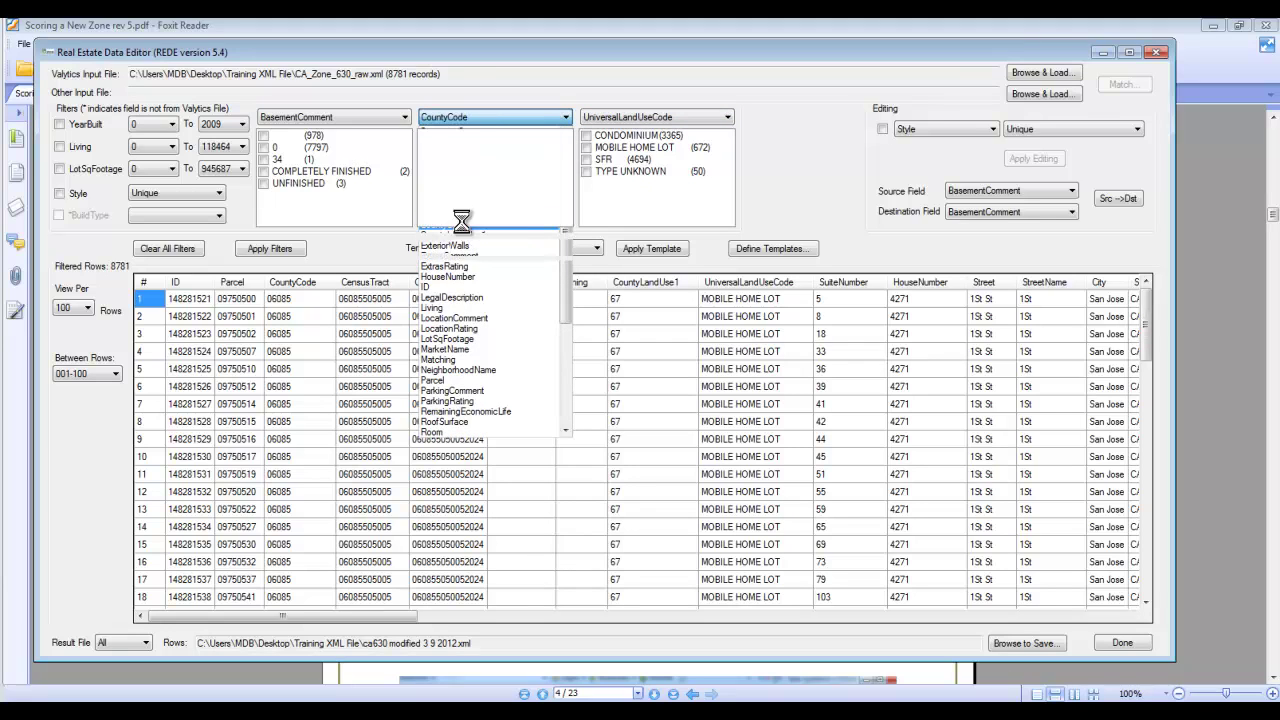
{"action": "left_click", "coordinate": [462, 116]}
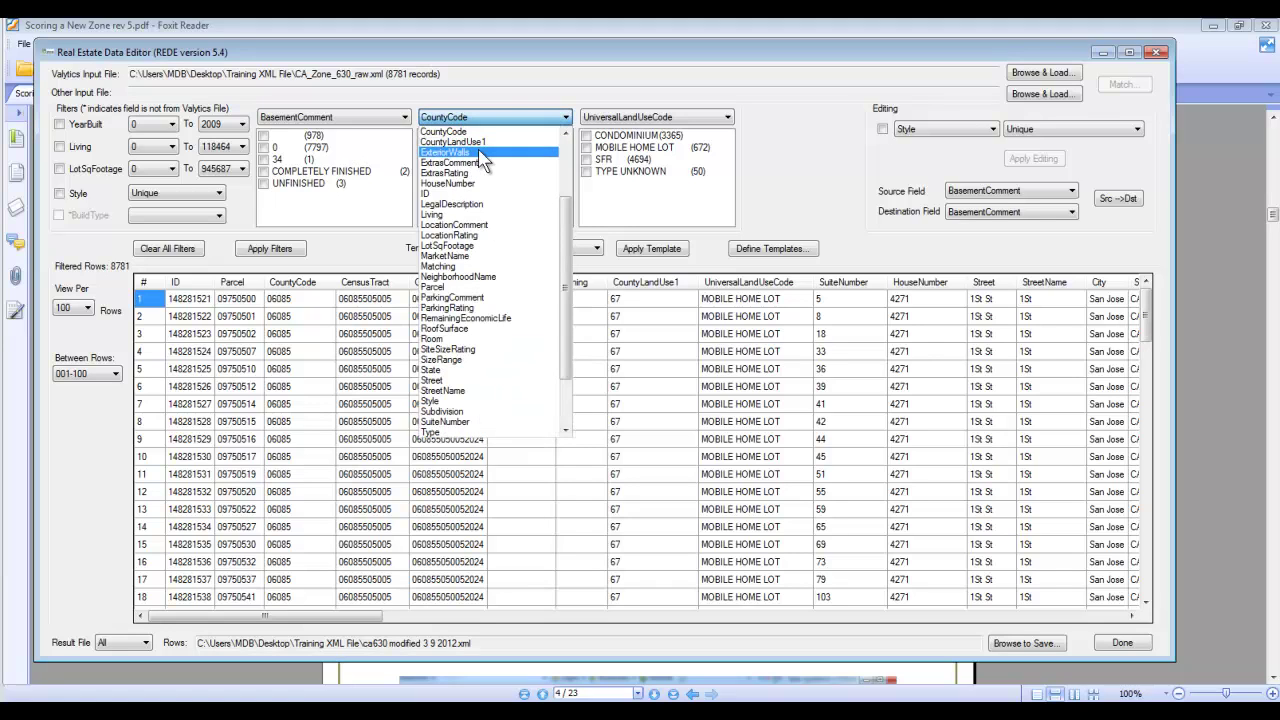
{"action": "left_click", "coordinate": [484, 142]}
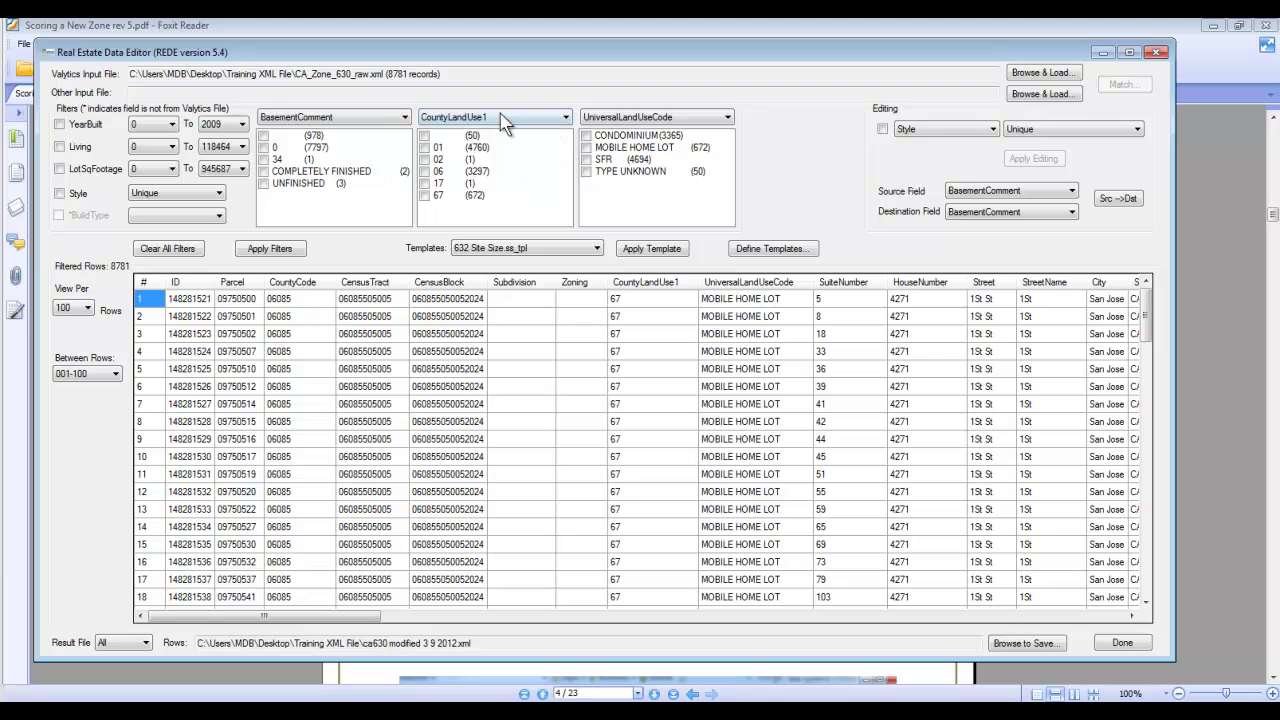
- Stage a bulk edit of the Type field with the value C-Other
{"action": "left_click", "coordinate": [966, 128]}
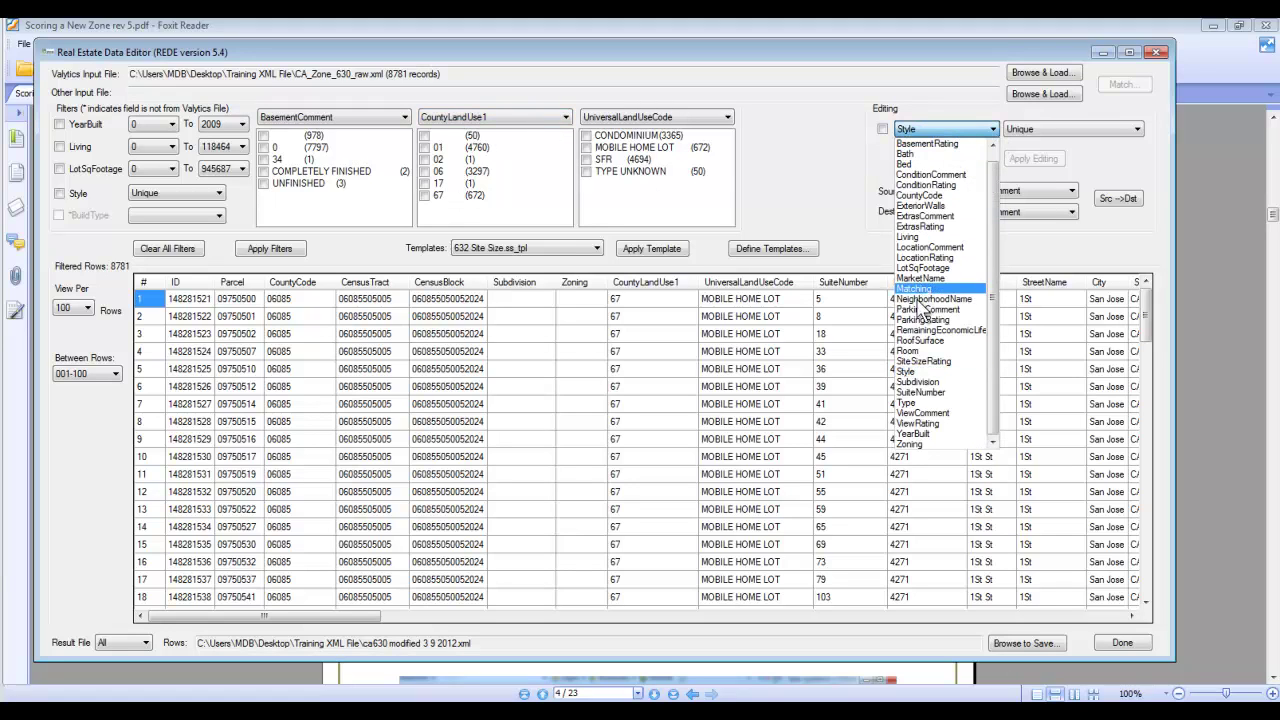
{"action": "left_click", "coordinate": [912, 402]}
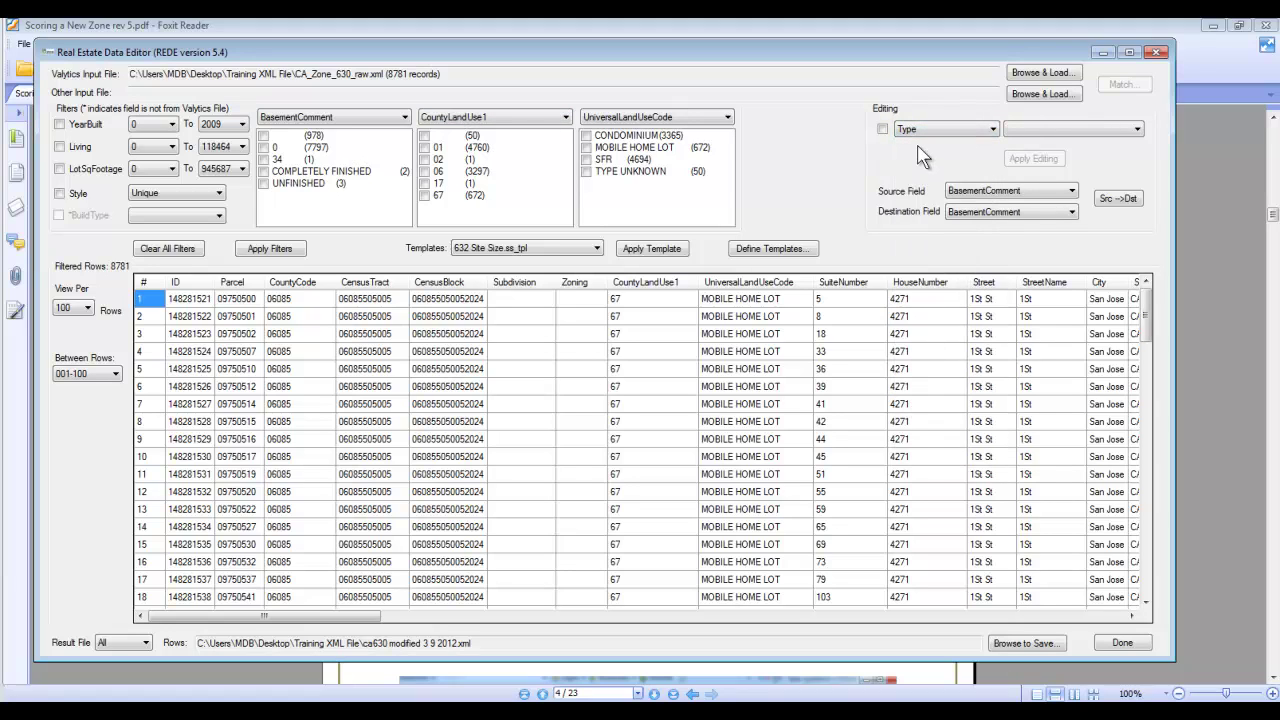
{"action": "left_click", "coordinate": [1028, 134]}
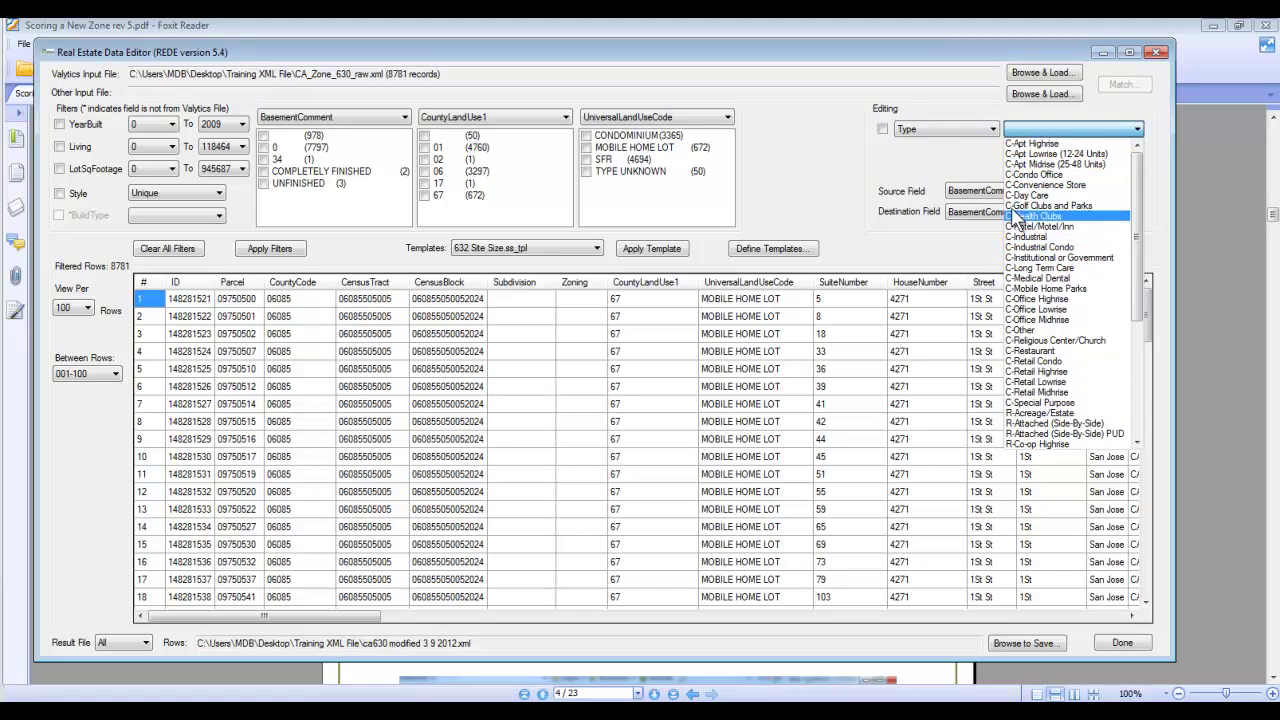
{"action": "left_click_drag", "start_coordinate": [1140, 330], "coordinate": [1143, 238]}
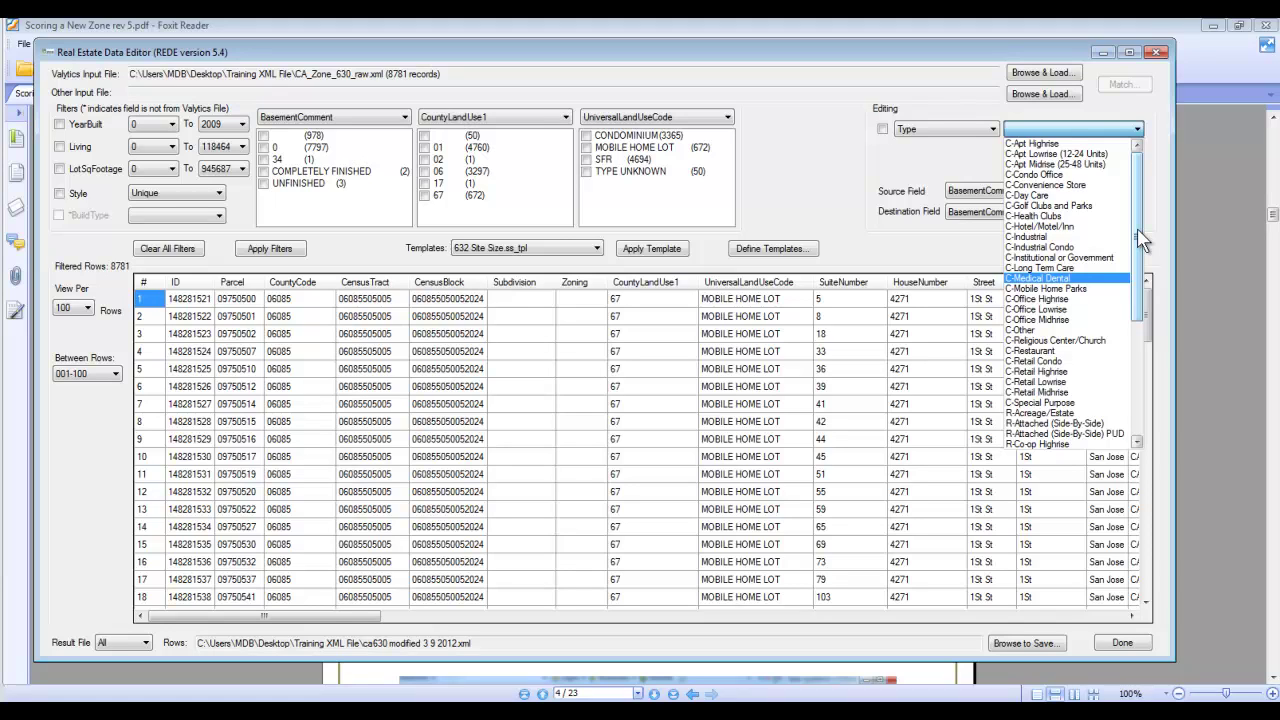
{"action": "left_click", "coordinate": [1017, 334]}
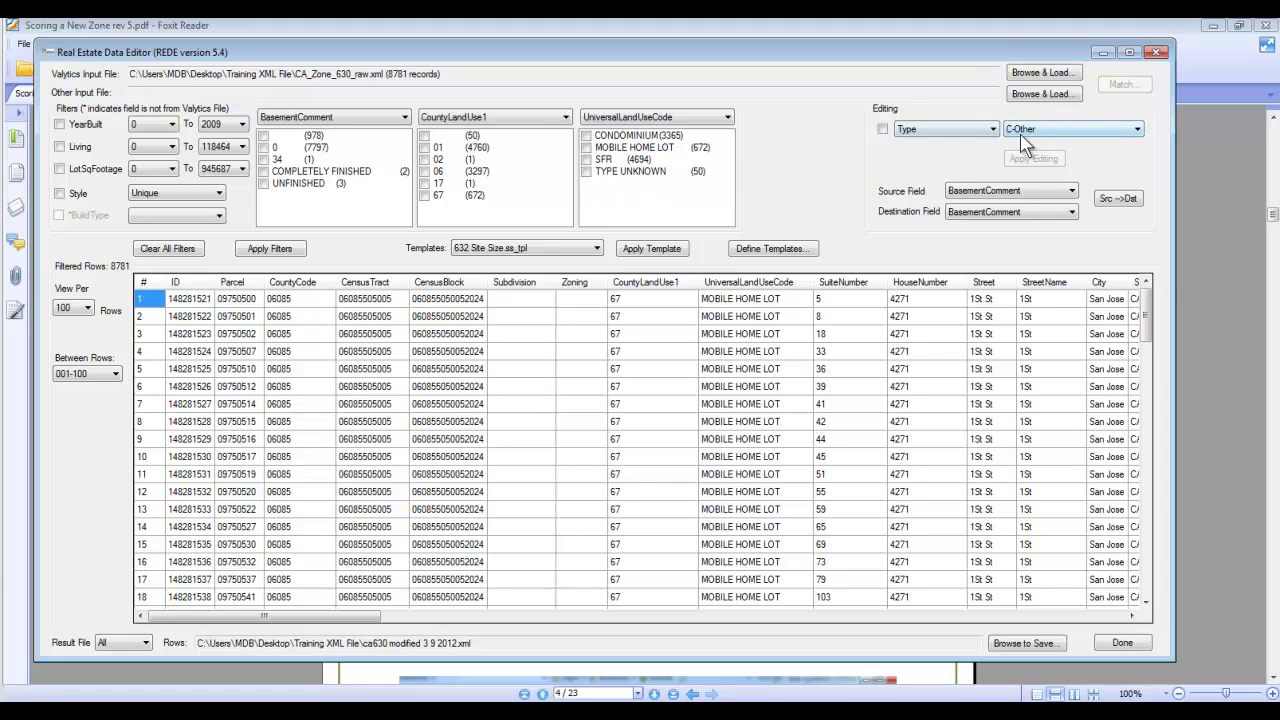
- Check MOBILE HOME LOT and TYPE UNKNOWN in the UniversalLandUseCode filter and apply it
{"action": "left_click", "coordinate": [586, 148]}
{"action": "left_click", "coordinate": [586, 148]}
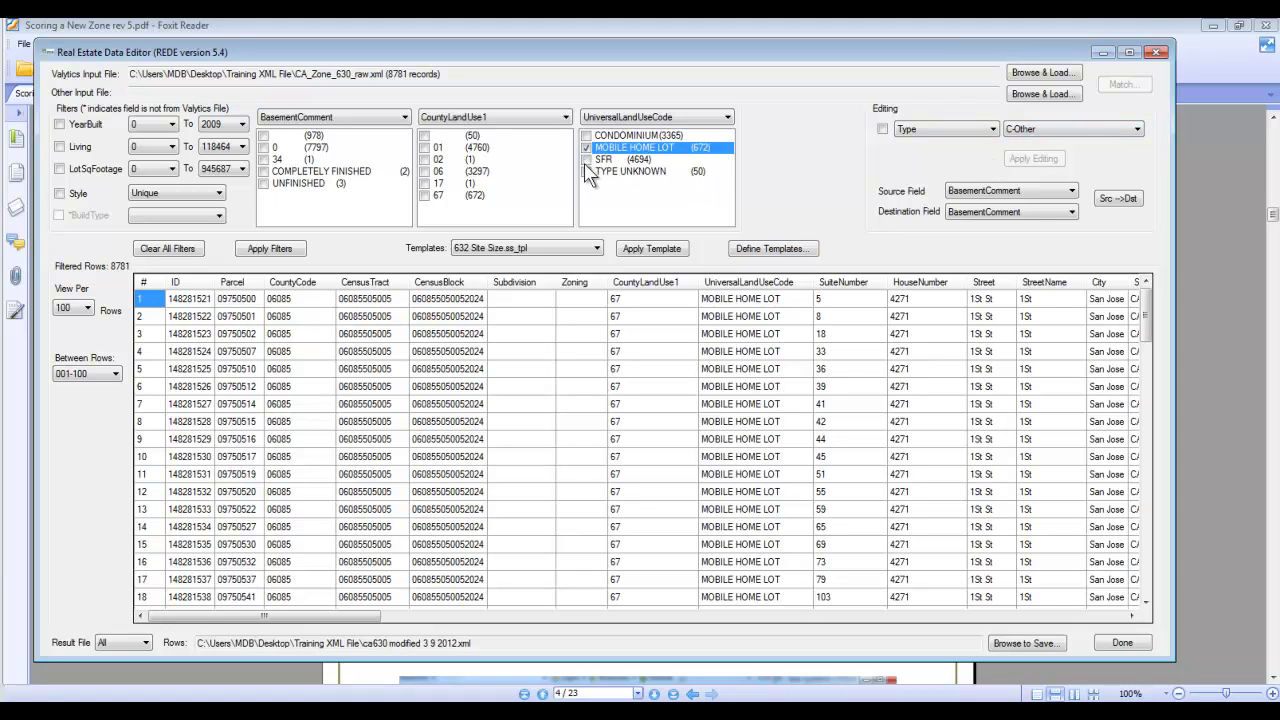
{"action": "left_click", "coordinate": [588, 171]}
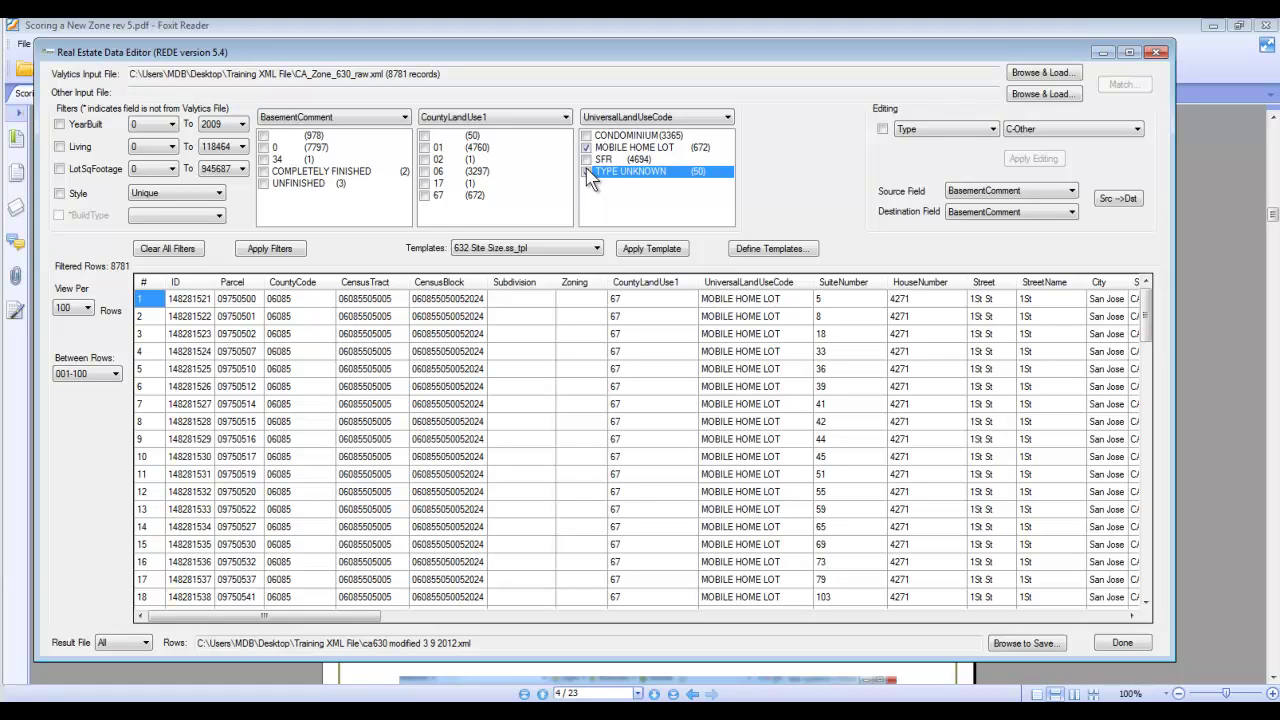
{"action": "left_click", "coordinate": [587, 172]}
{"action": "left_click", "coordinate": [172, 170]}
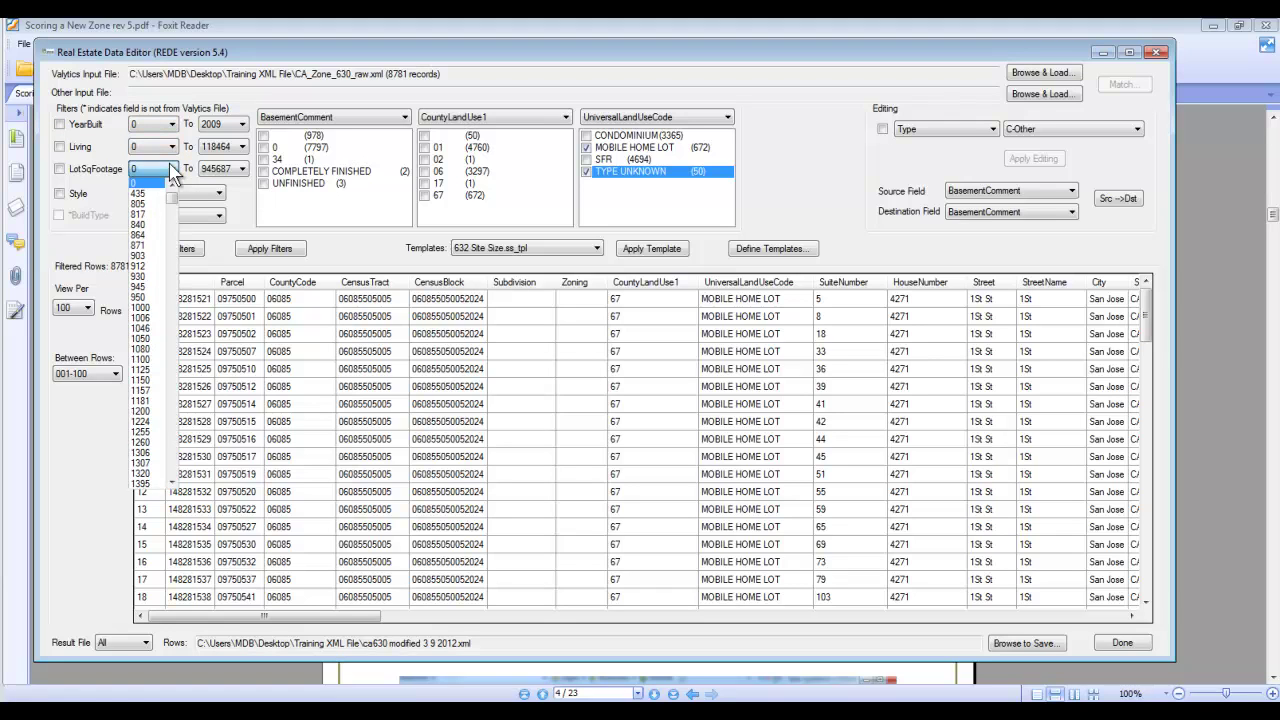
{"action": "left_click_drag", "start_coordinate": [172, 182], "coordinate": [135, 184]}
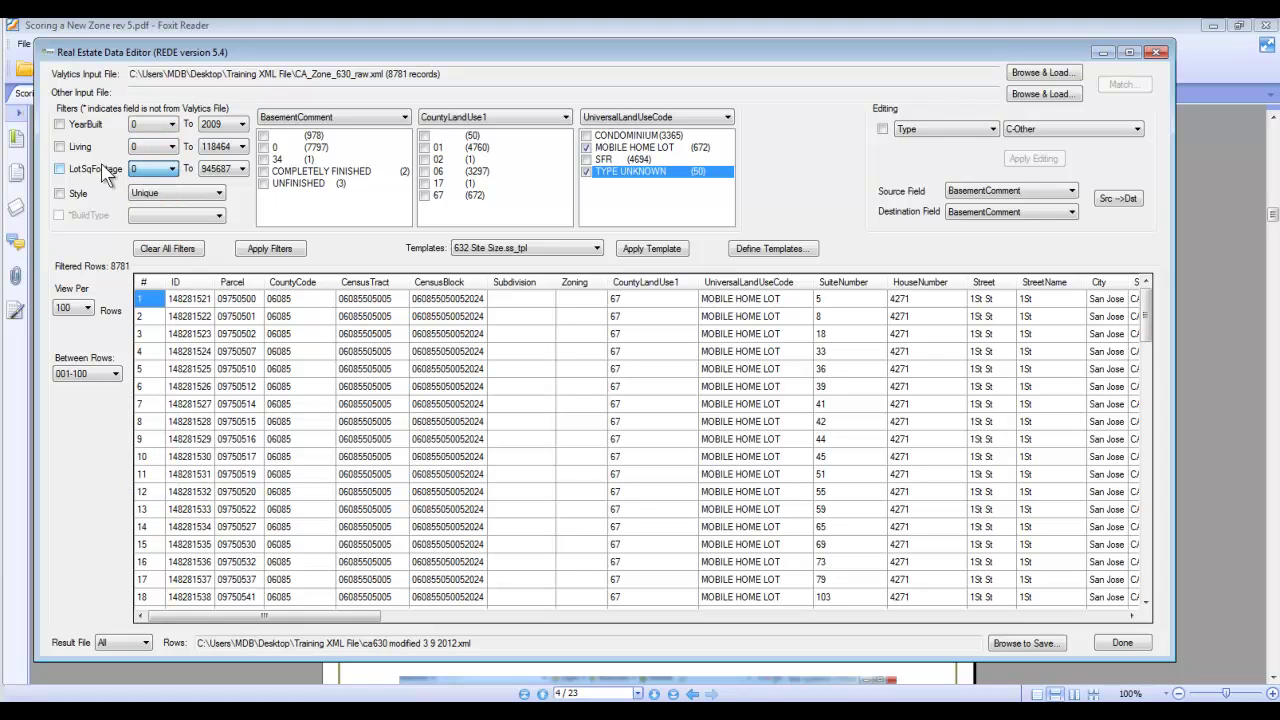
{"action": "left_click", "coordinate": [227, 149]}
{"action": "left_click", "coordinate": [256, 253]}
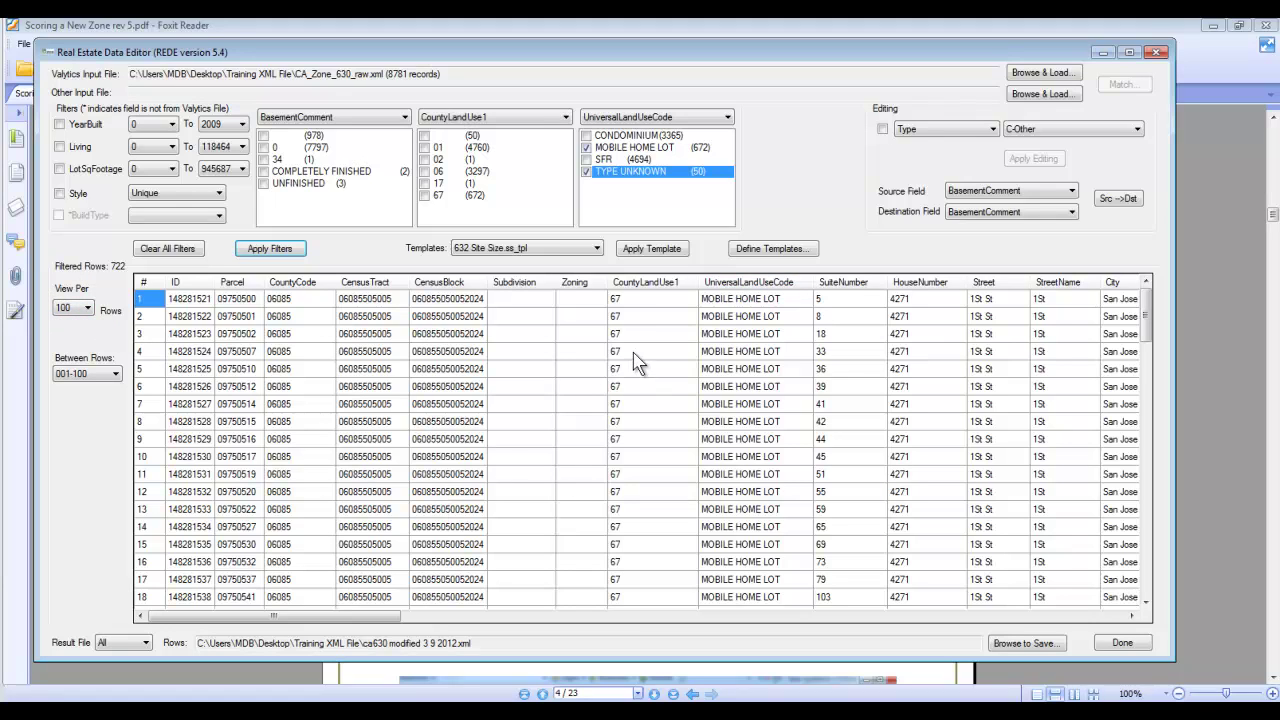
{"action": "left_click", "coordinate": [88, 310]}
{"action": "left_click", "coordinate": [80, 321]}
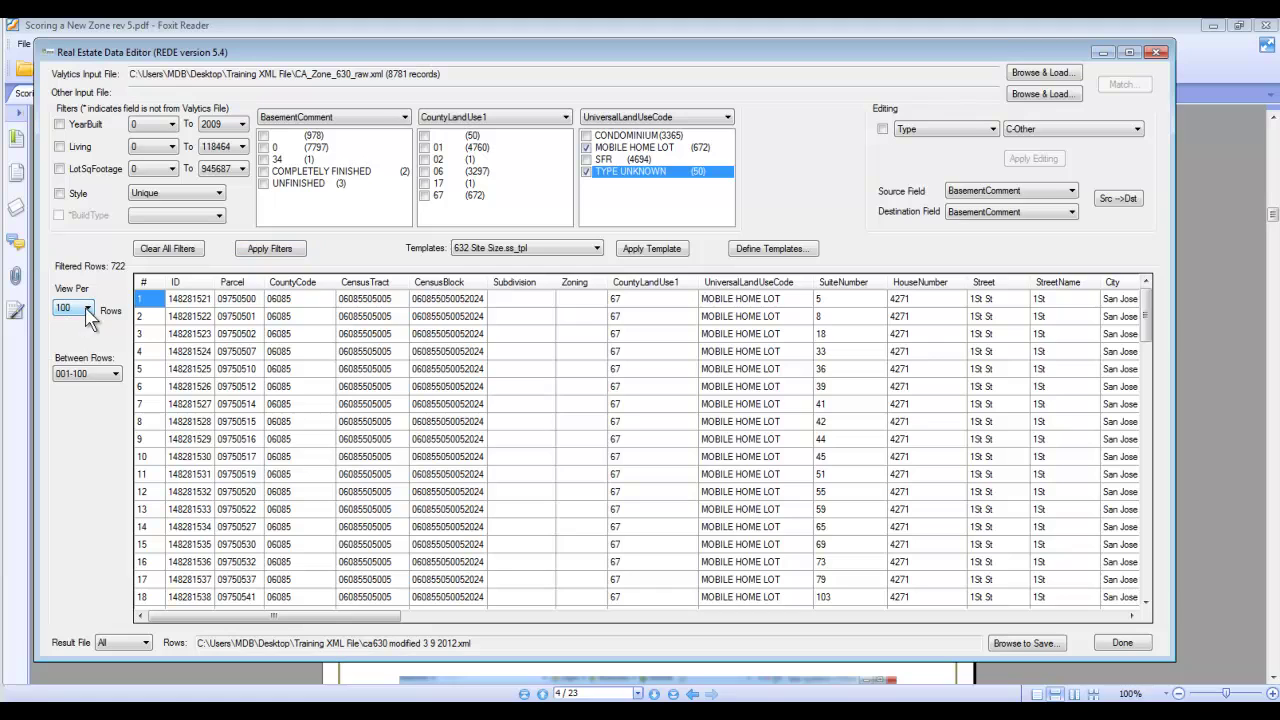
{"action": "left_click", "coordinate": [84, 373]}
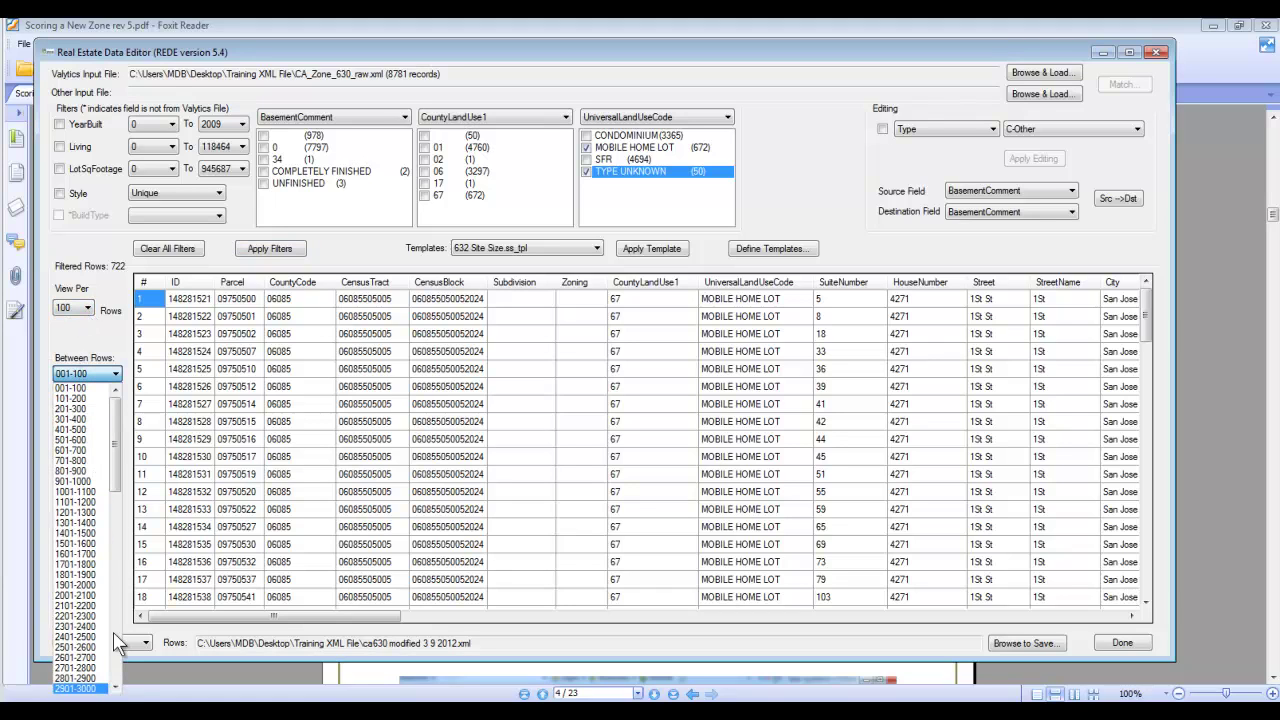
{"action": "mouse_move", "coordinate": [115, 485]}
{"action": "left_mouse_down"}
{"action": "mouse_move", "coordinate": [118, 678]}
{"action": "mouse_move", "coordinate": [116, 480]}
{"action": "left_mouse_up"}
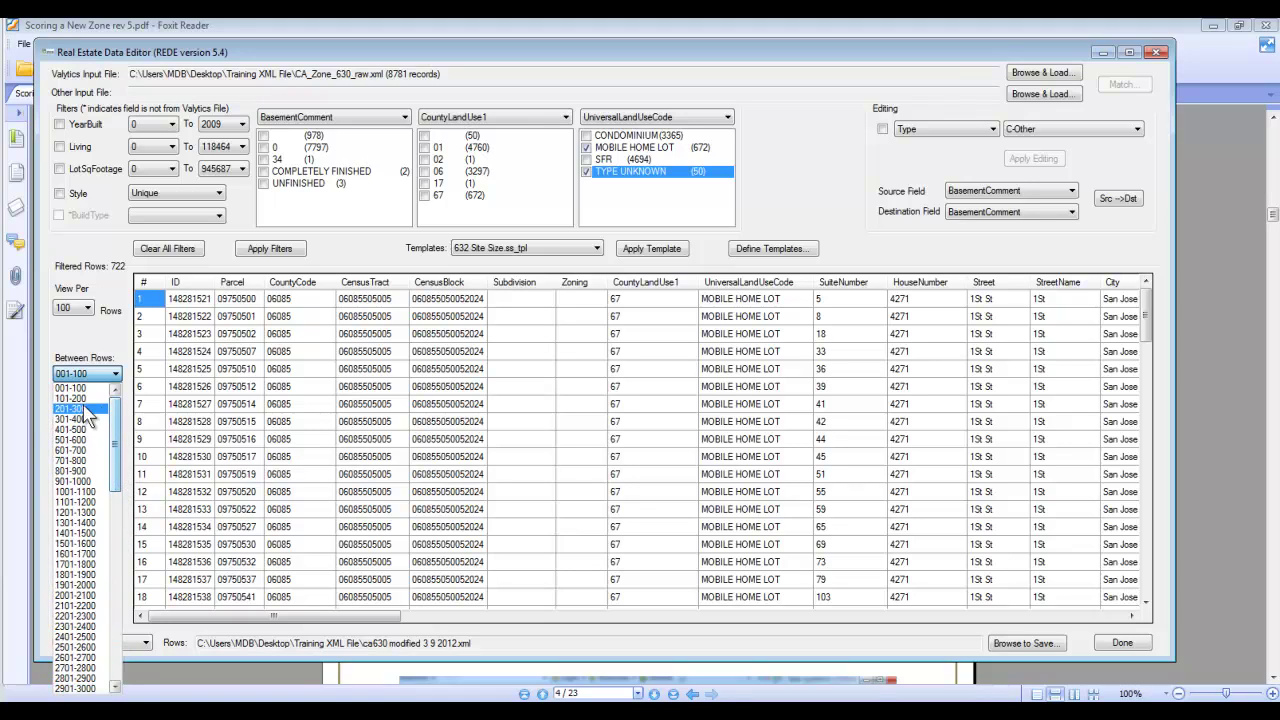
{"action": "left_click", "coordinate": [89, 340]}
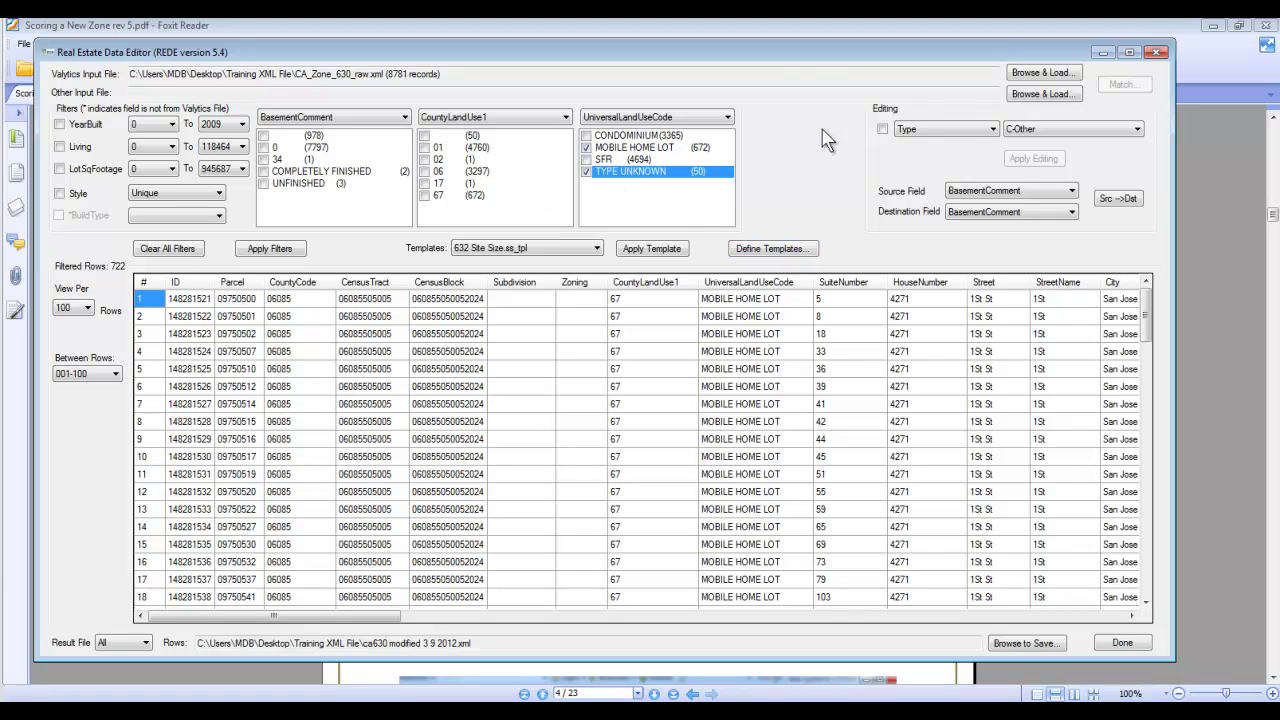
- Apply the staged Type value C-Other to the 722 filtered records
{"action": "left_click", "coordinate": [883, 130]}
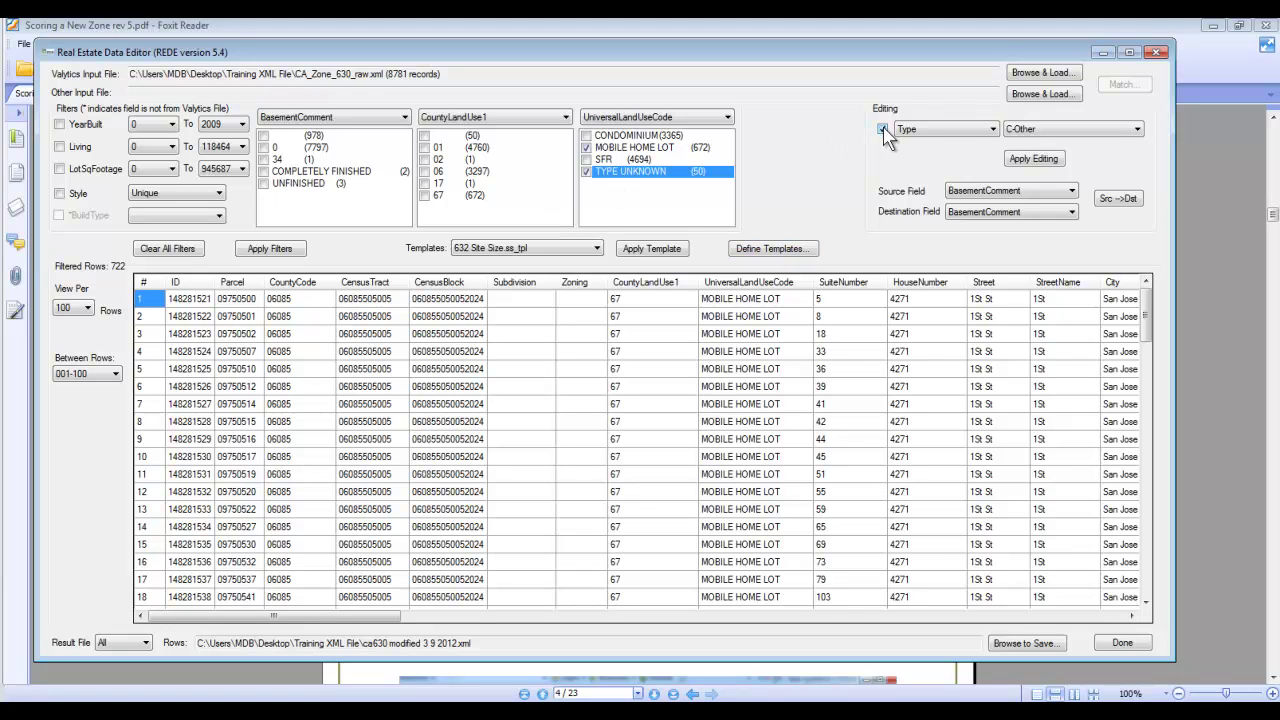
{"action": "left_click", "coordinate": [912, 128]}
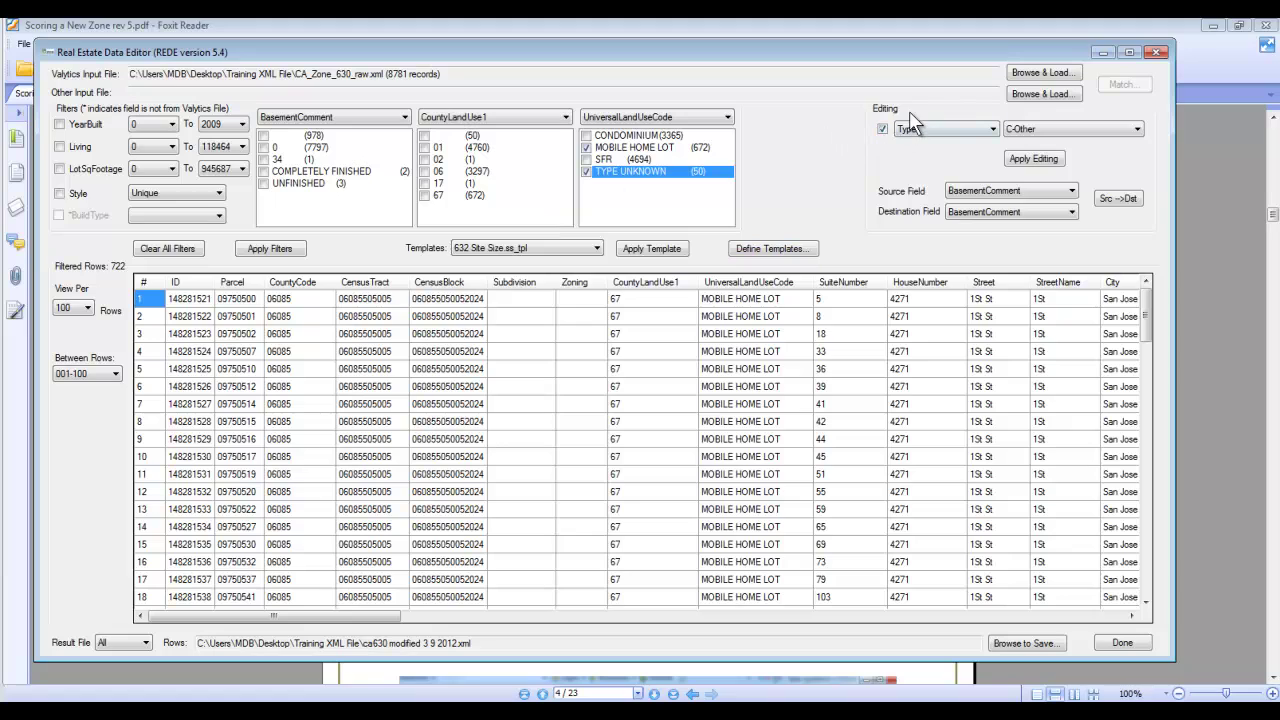
{"action": "left_click", "coordinate": [1020, 162]}
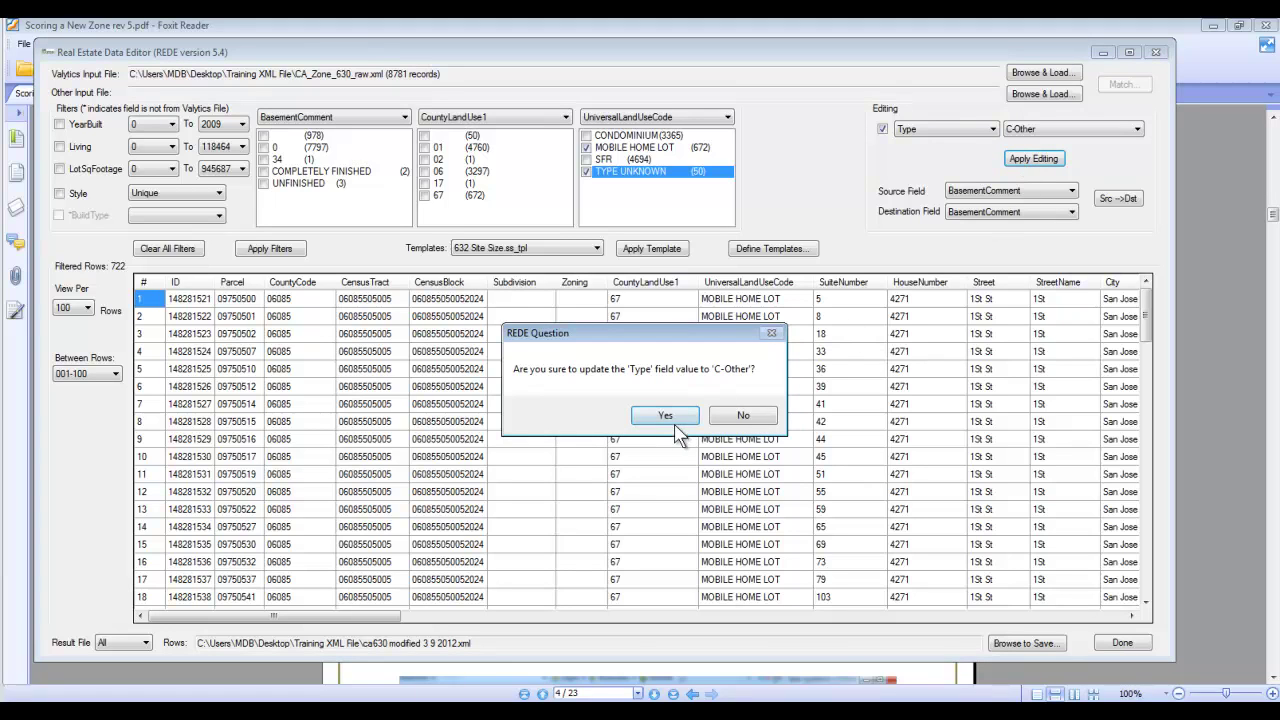
{"action": "left_click", "coordinate": [672, 417]}
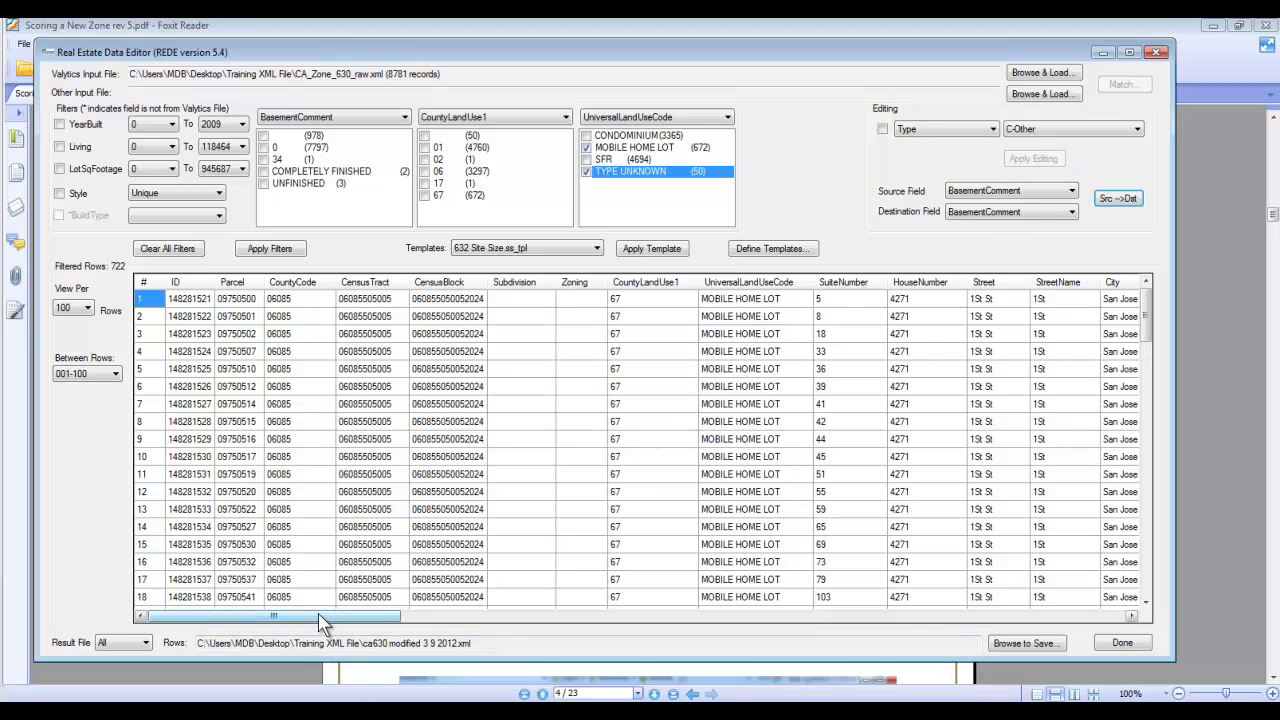
- Scroll the grid right to confirm the filtered records show C-Other in the Type column
{"action": "left_click_drag", "start_coordinate": [323, 617], "coordinate": [676, 632]}
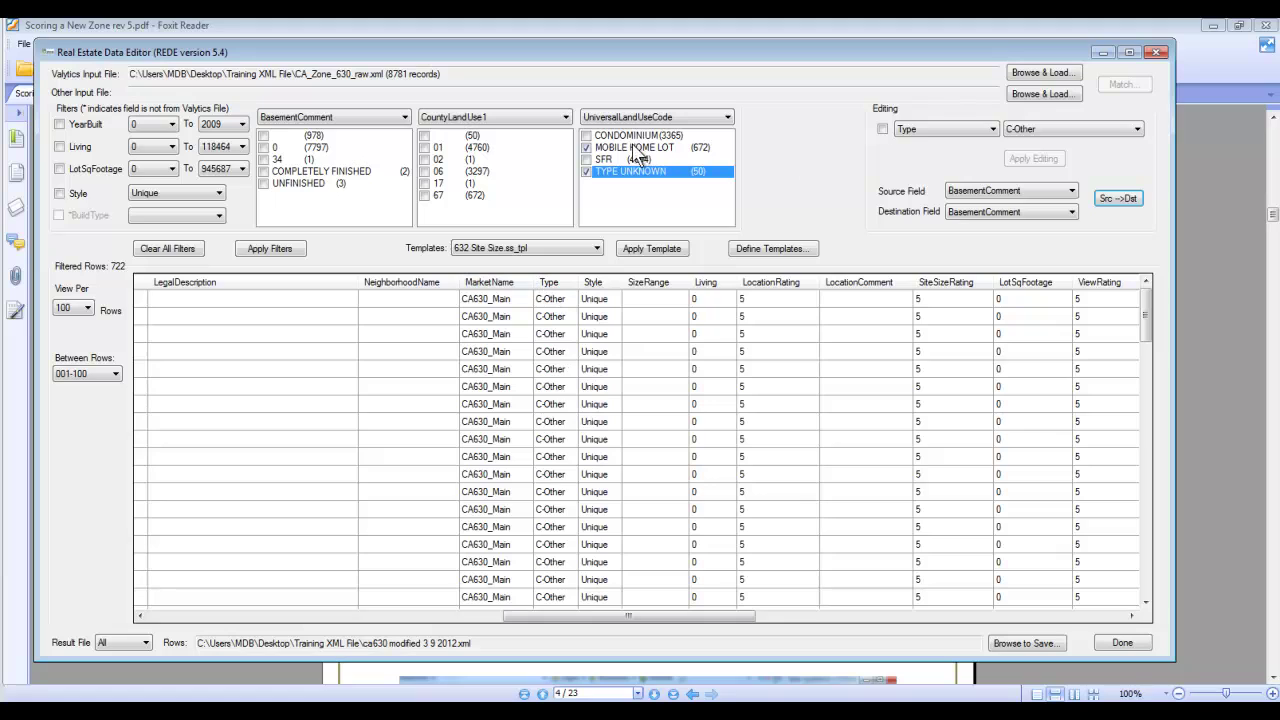
- Untick TYPE UNKNOWN and MOBILE HOME LOT, then reapply filters to list all 8781 records
{"action": "left_click", "coordinate": [586, 172]}
{"action": "left_click", "coordinate": [587, 148]}
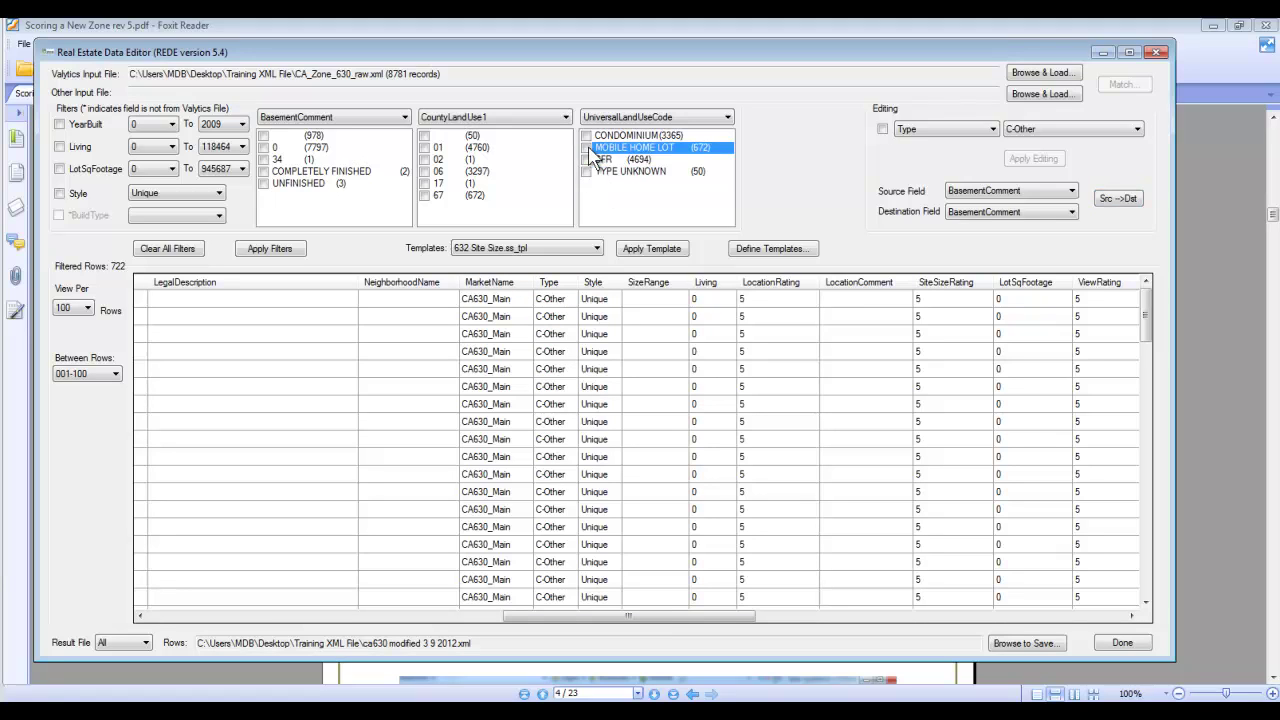
{"action": "left_click", "coordinate": [290, 250]}
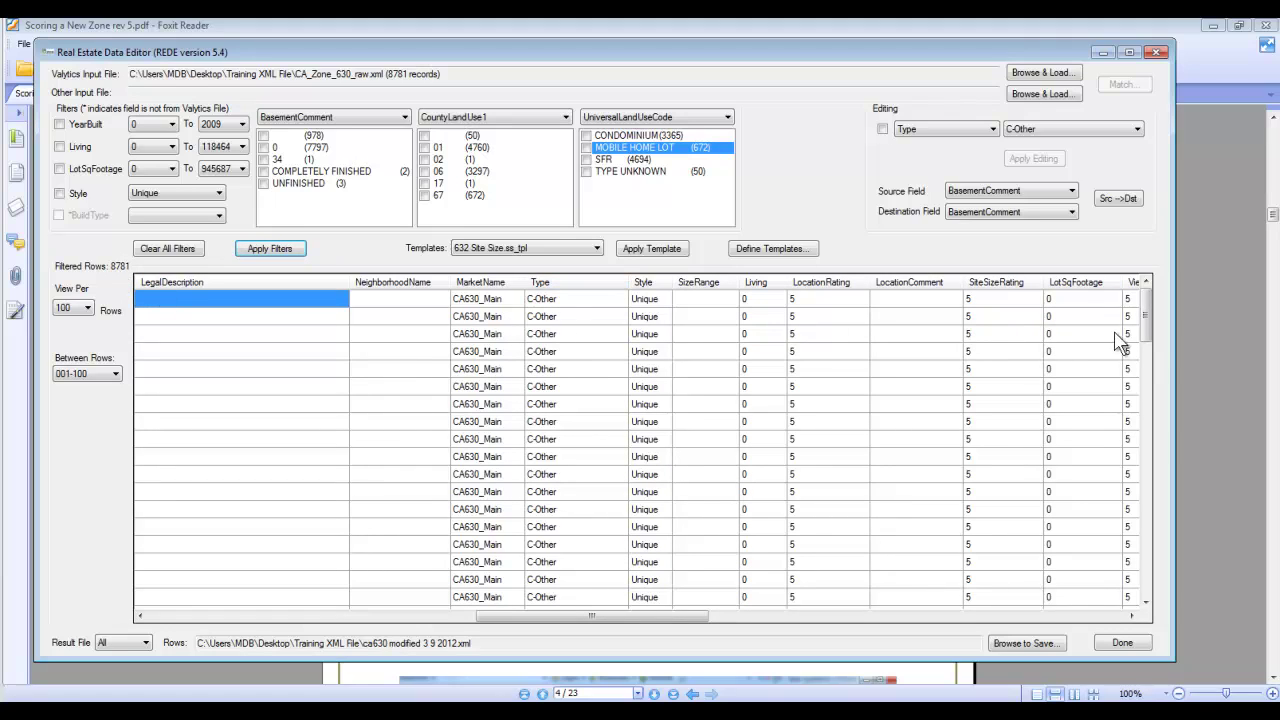
- Scroll down and back up through the grid, then tick SFR in the land-use filter
{"action": "left_click_drag", "start_coordinate": [1145, 337], "coordinate": [1153, 590]}
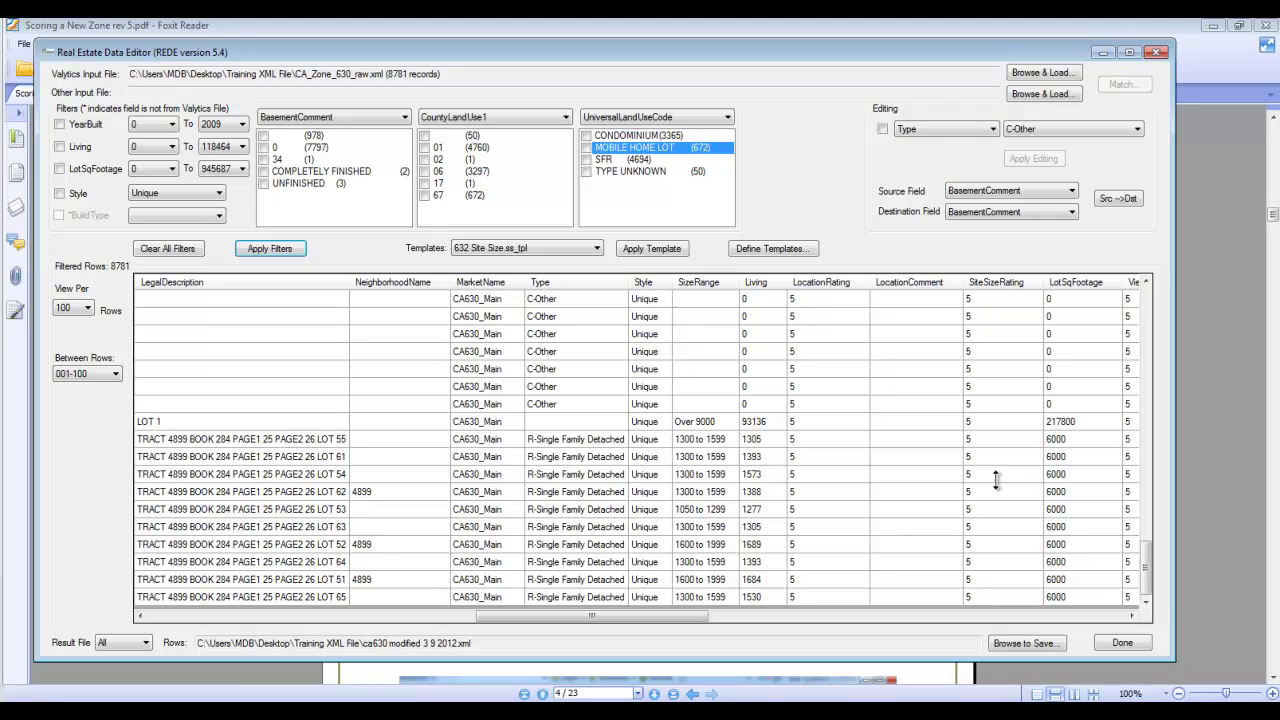
{"action": "left_click_drag", "start_coordinate": [1149, 570], "coordinate": [1148, 300]}
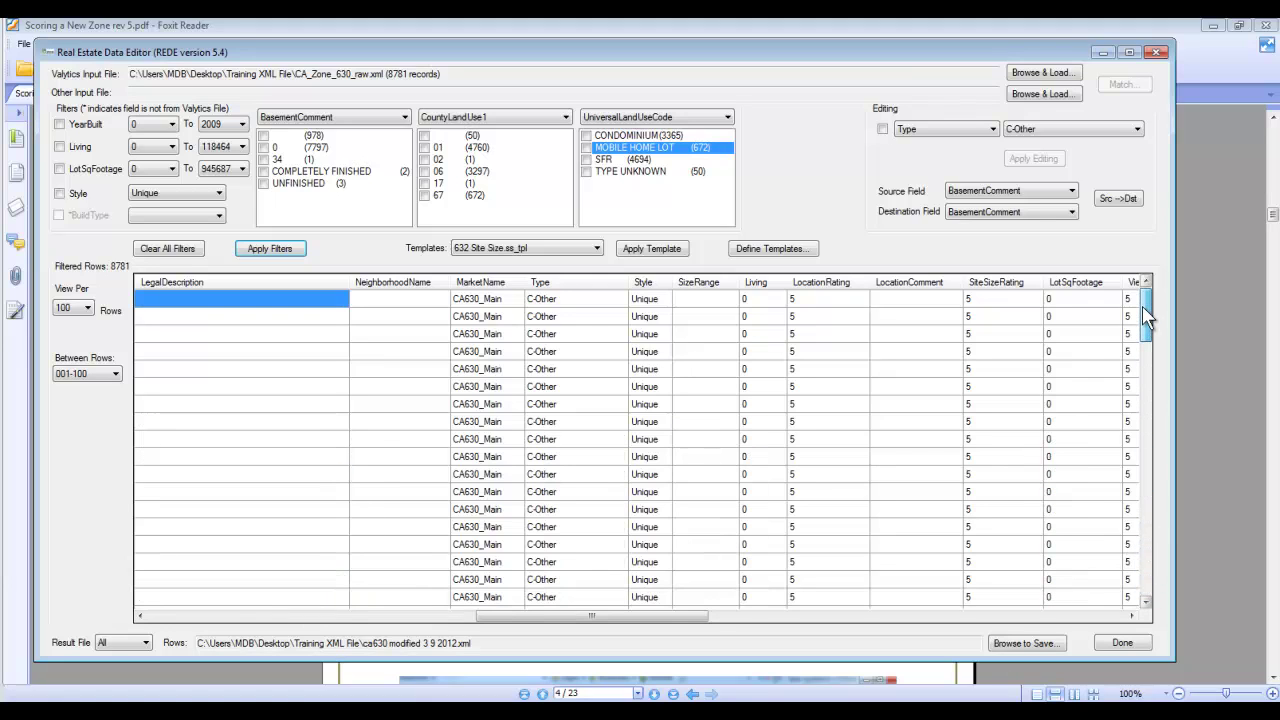
{"action": "left_click", "coordinate": [584, 160]}
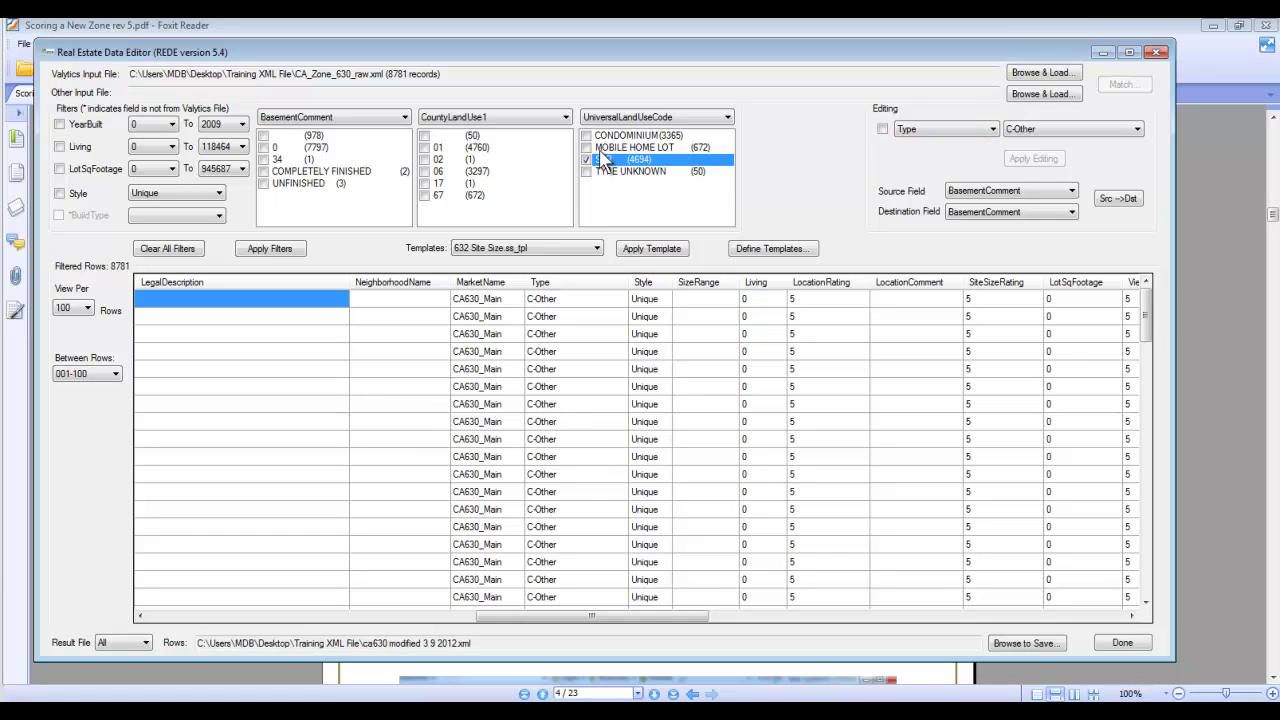
- Filter to the 4694 SFR records and bulk-change their Type to R-Single Family Detached
{"action": "left_click", "coordinate": [293, 248]}
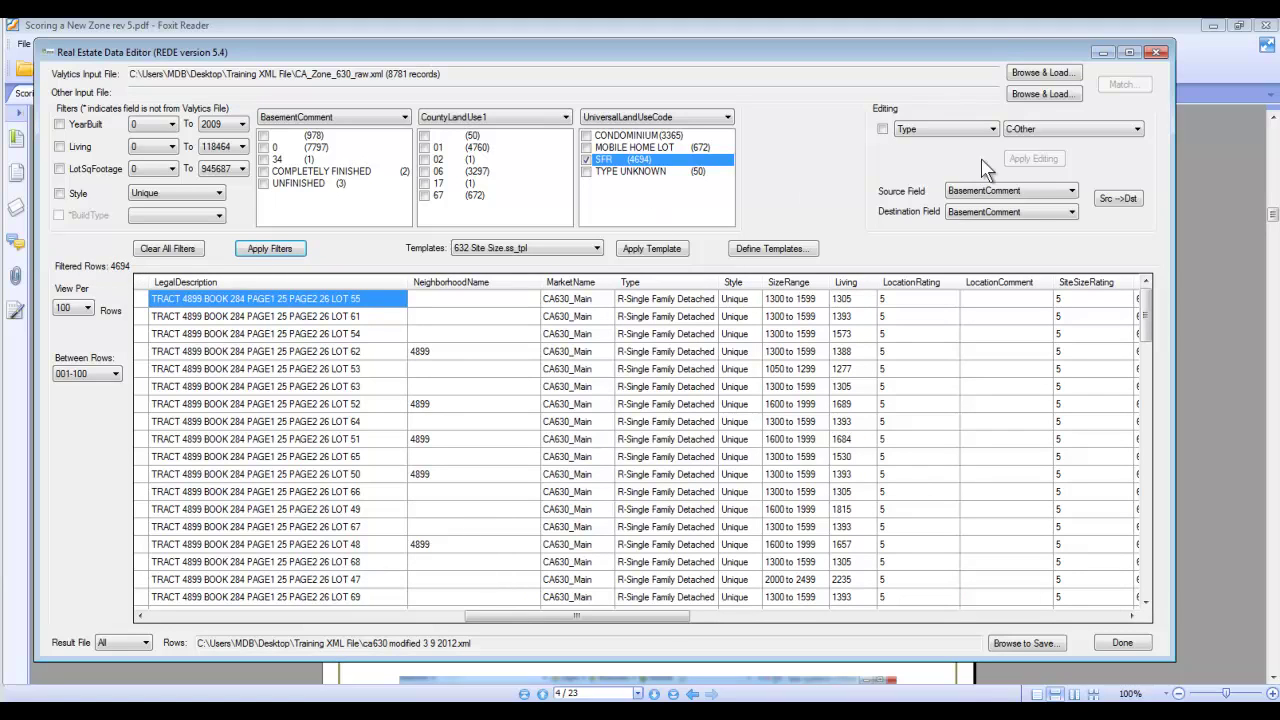
{"action": "left_click", "coordinate": [1048, 131]}
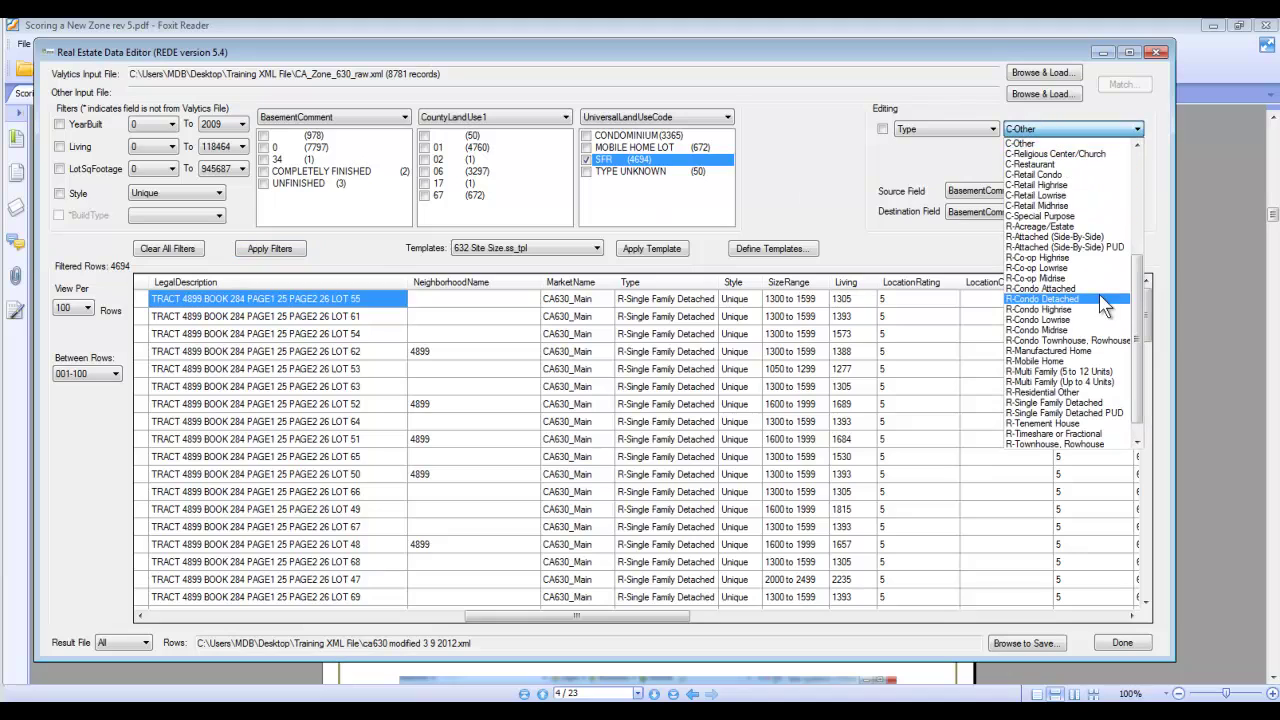
{"action": "scroll", "coordinate": [1143, 315], "scroll_direction": "down", "scroll_amount": 1}
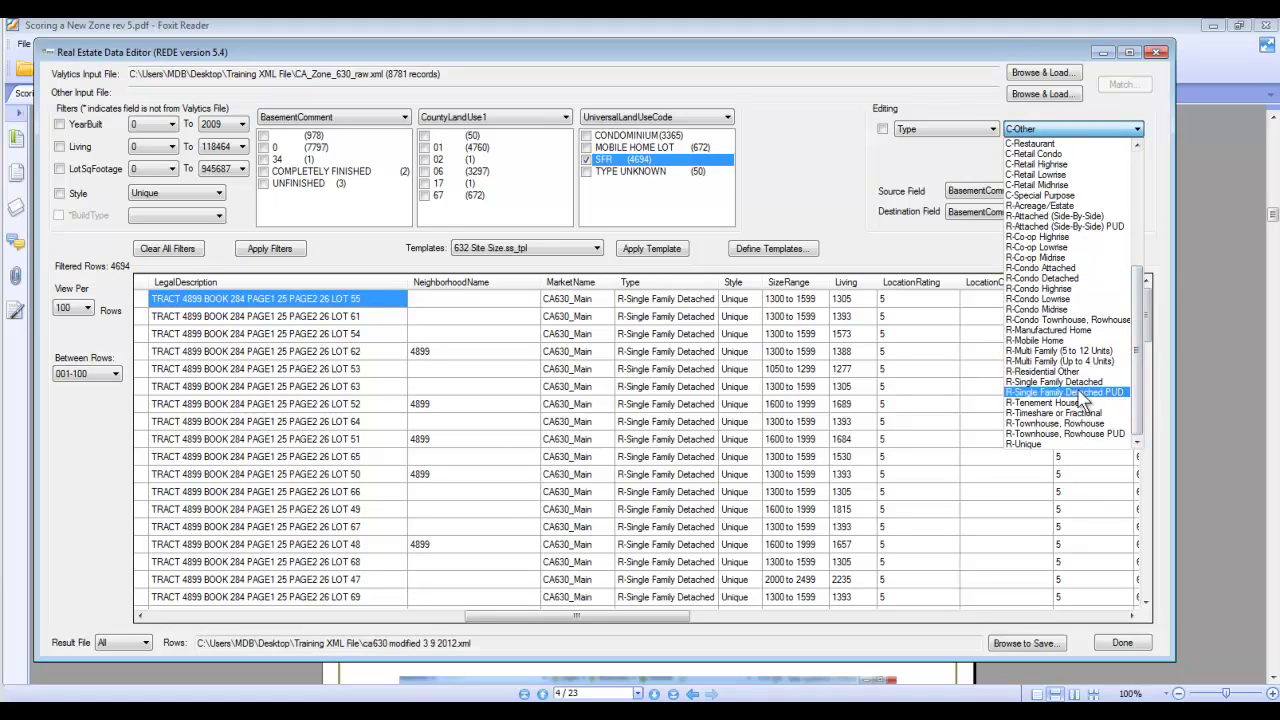
{"action": "left_click", "coordinate": [1072, 388]}
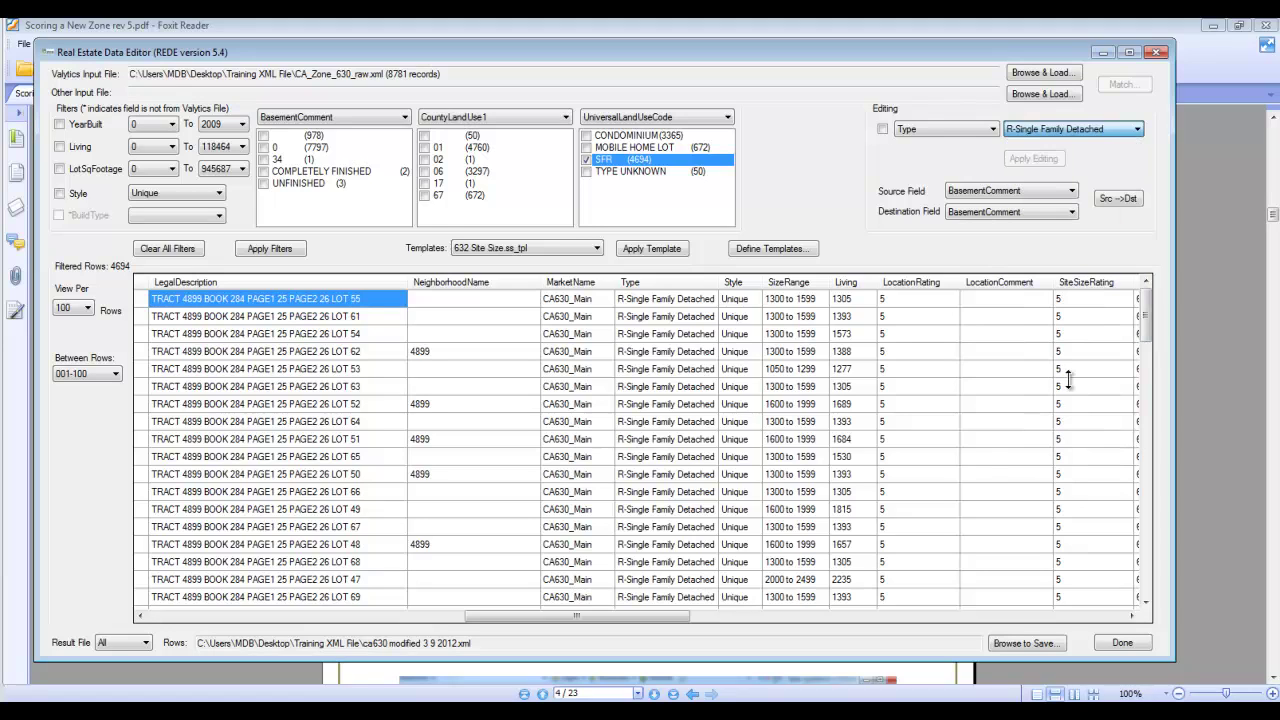
{"action": "left_click", "coordinate": [882, 130]}
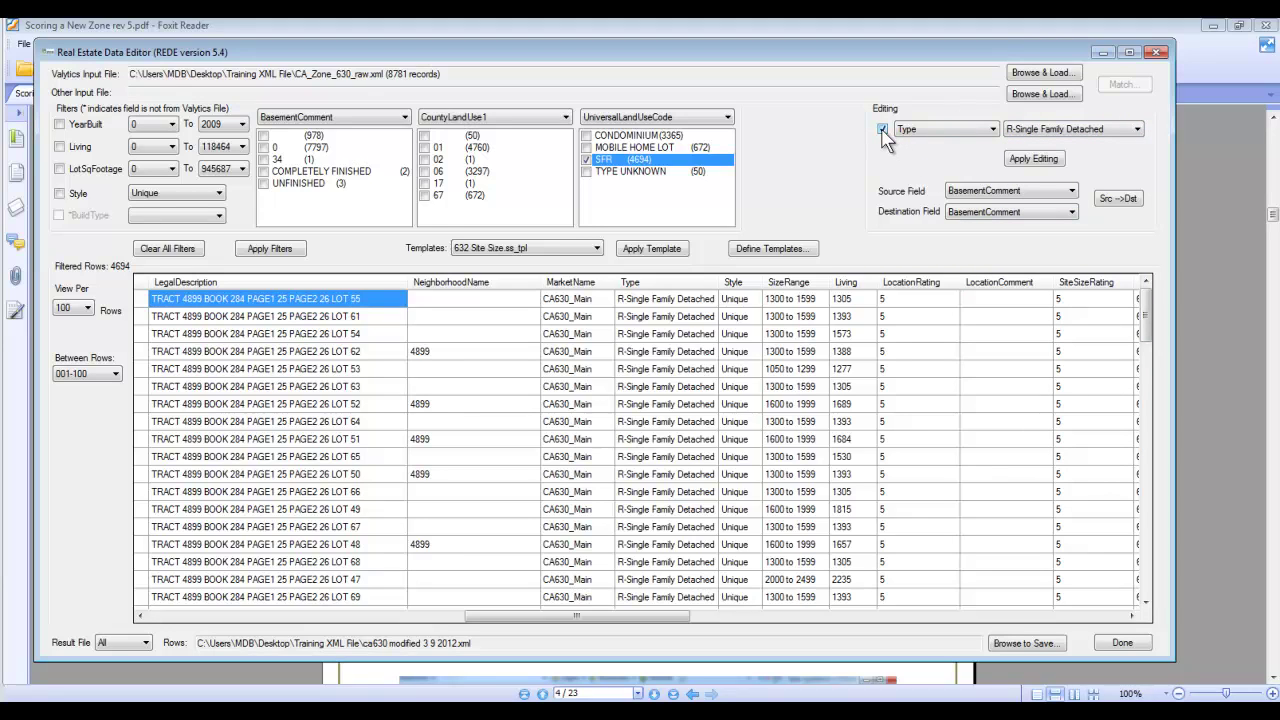
{"action": "left_click", "coordinate": [1035, 159]}
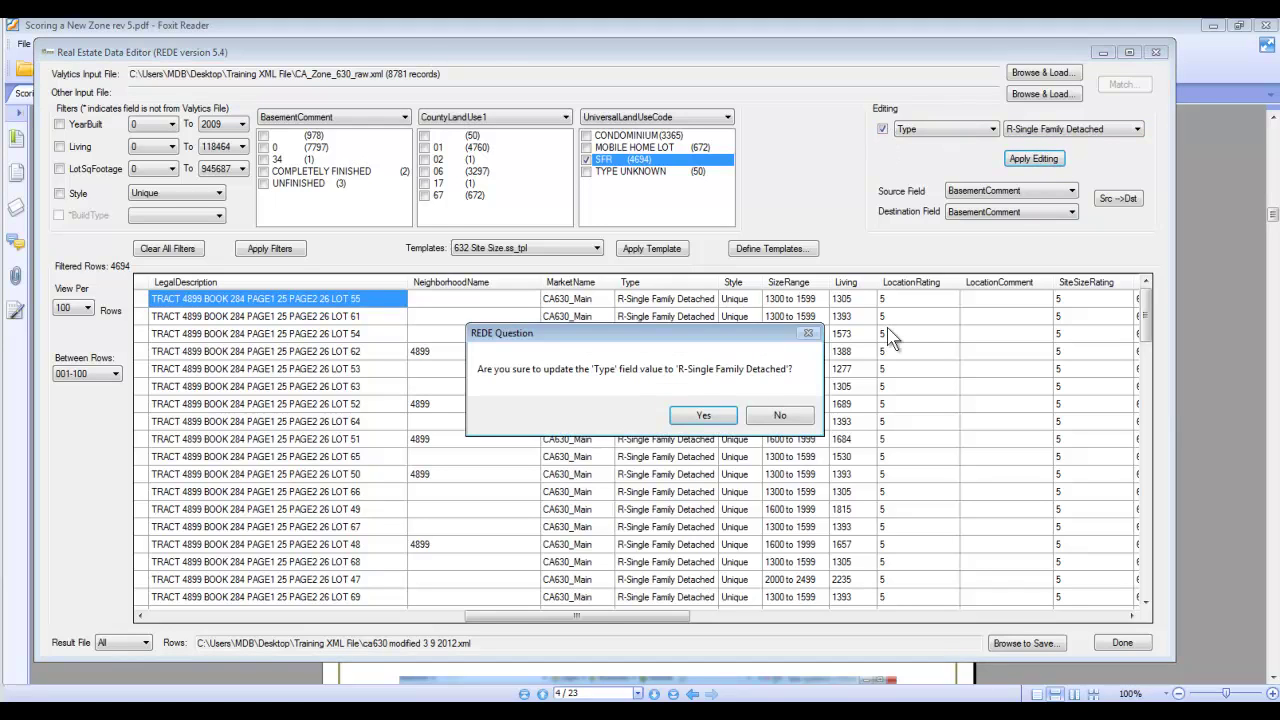
{"action": "left_click", "coordinate": [697, 416]}
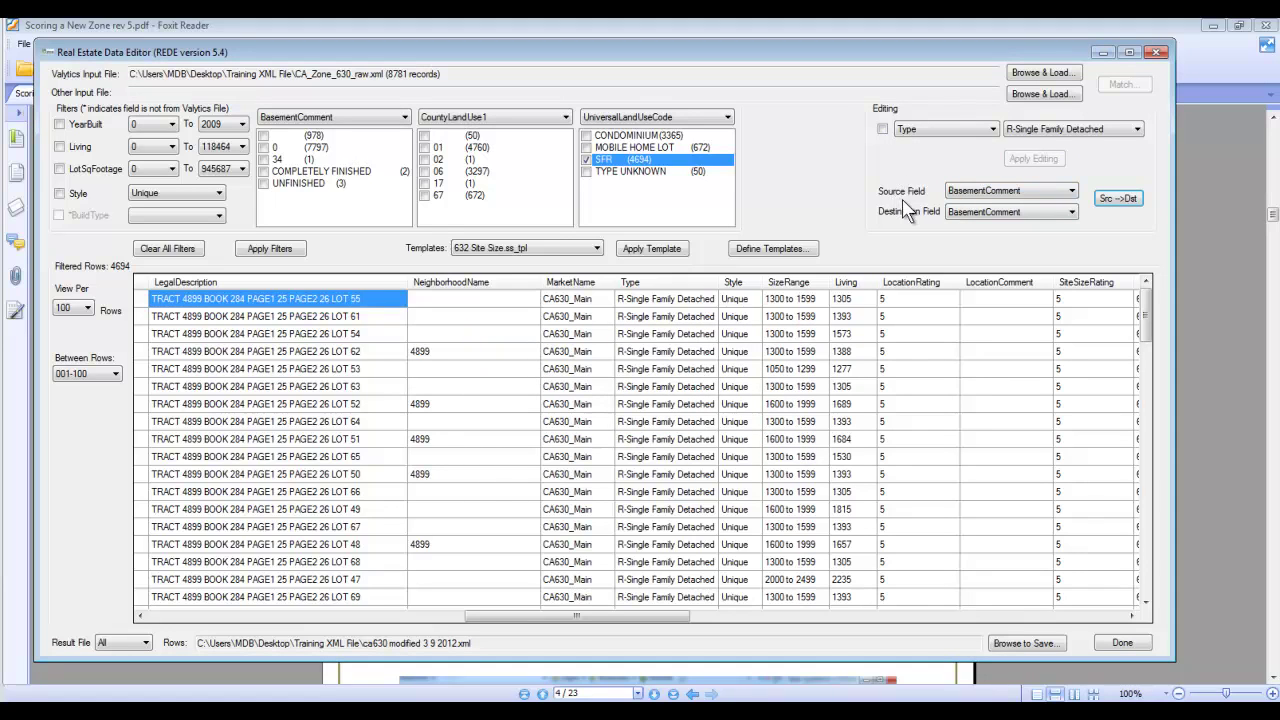
- Swap the land-use filter from SFR to CONDOMINIUM and bulk-set Type to R-Condo Townhouse, Rowhouse
{"action": "left_click", "coordinate": [587, 136]}
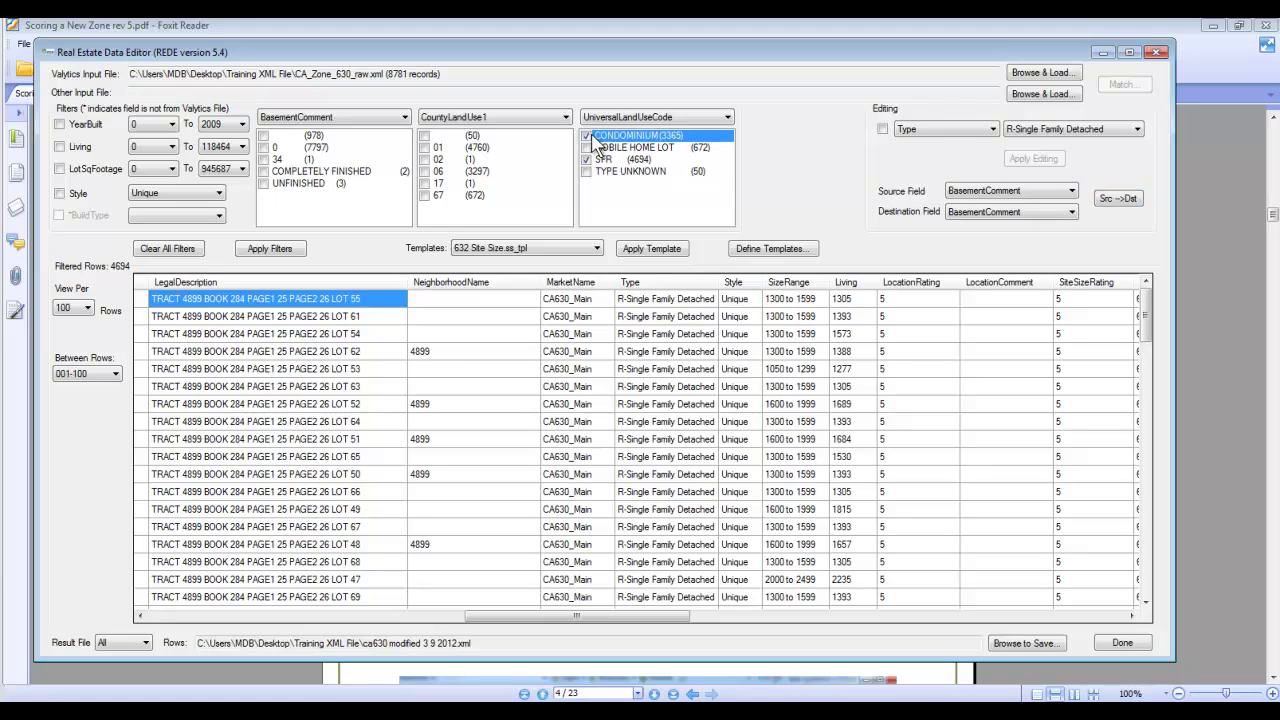
{"action": "left_click", "coordinate": [587, 160]}
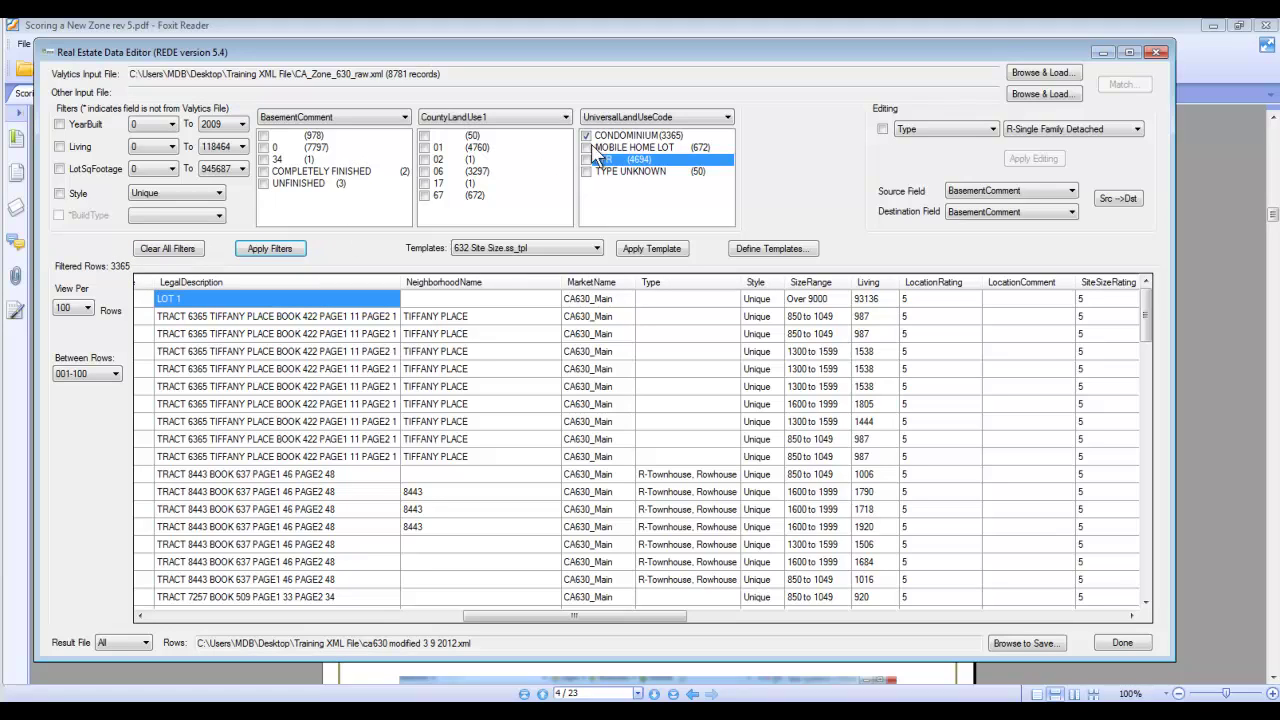
{"action": "left_click", "coordinate": [1027, 132]}
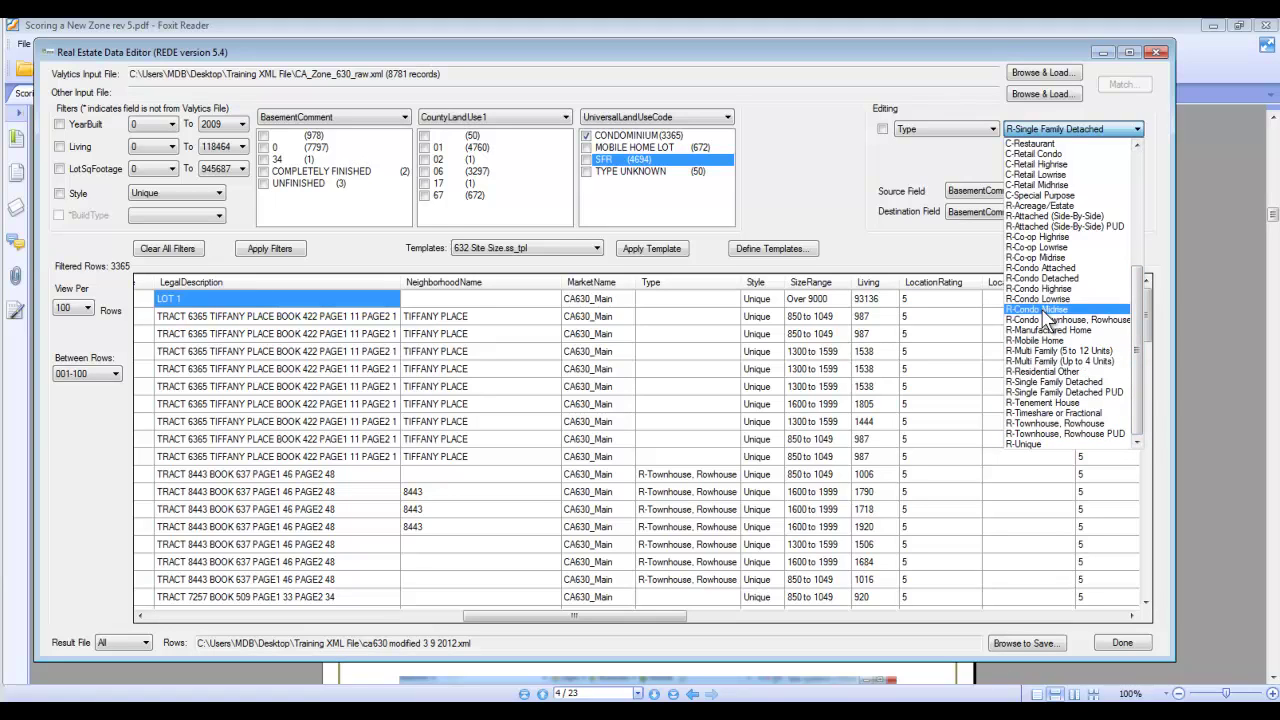
{"action": "left_click", "coordinate": [1024, 320]}
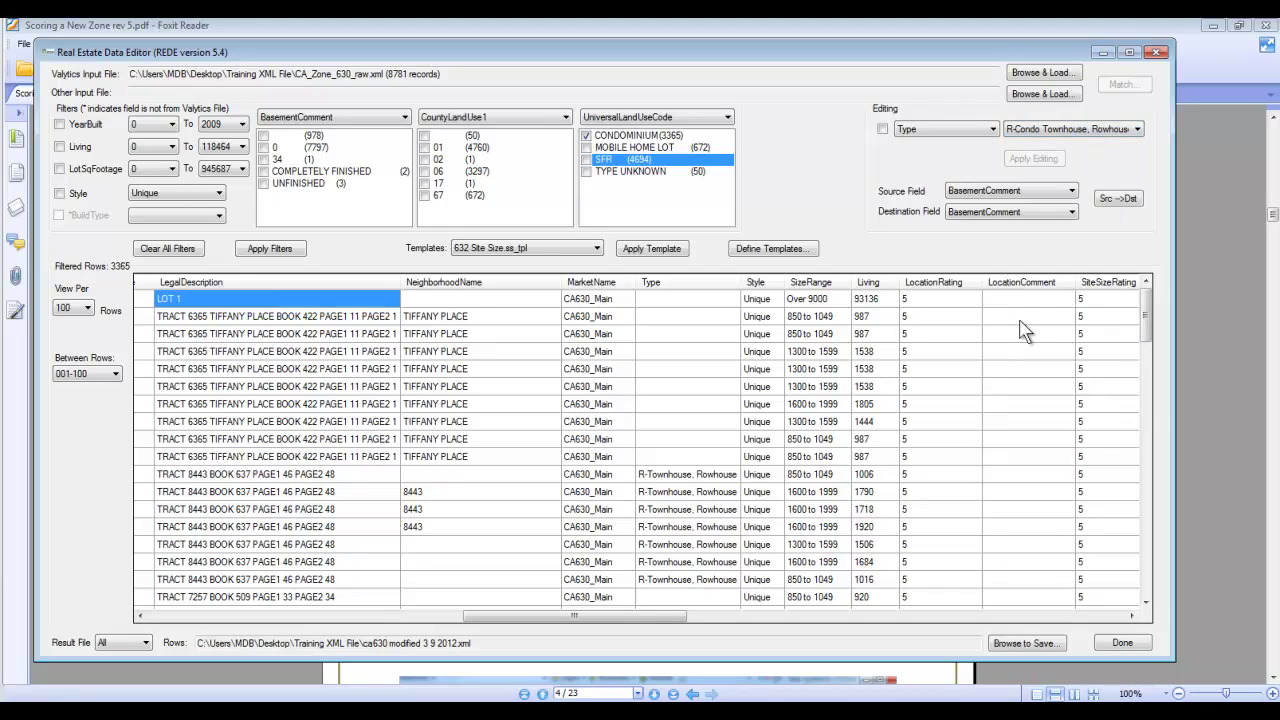
{"action": "left_click", "coordinate": [882, 130]}
{"action": "left_click", "coordinate": [1036, 164]}
{"action": "left_click", "coordinate": [716, 426]}
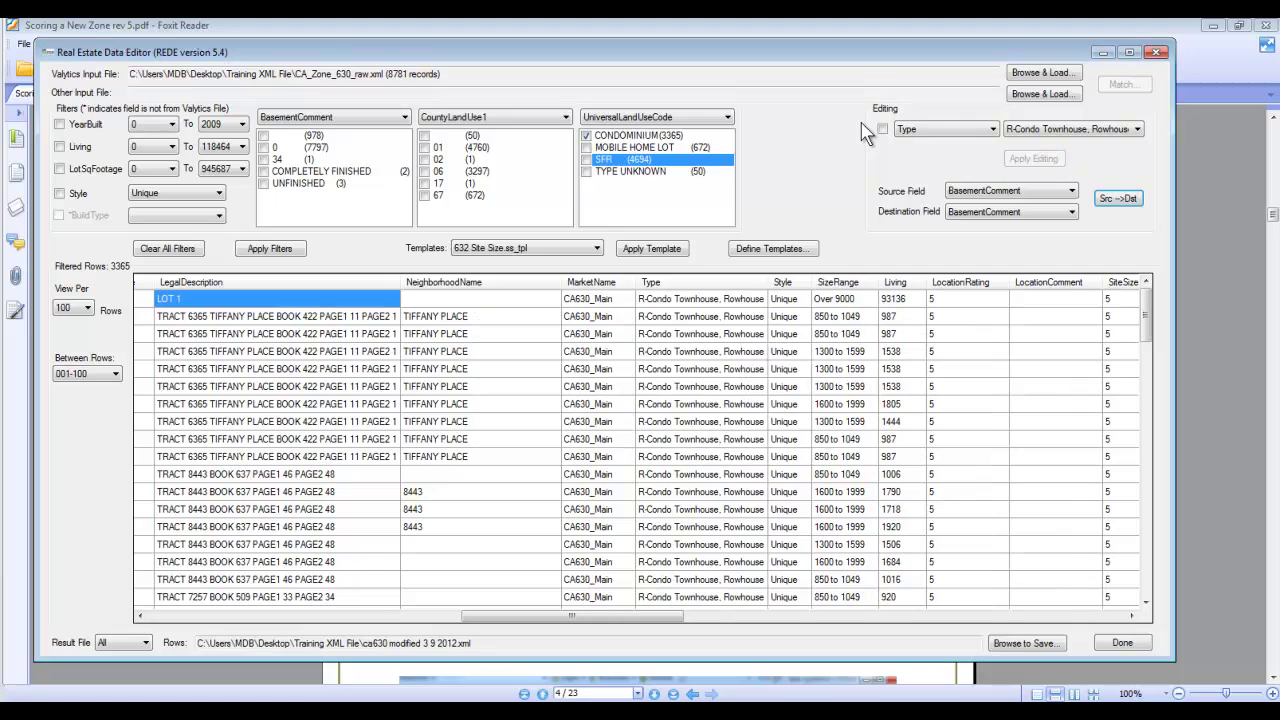
{"action": "left_click", "coordinate": [488, 121]}
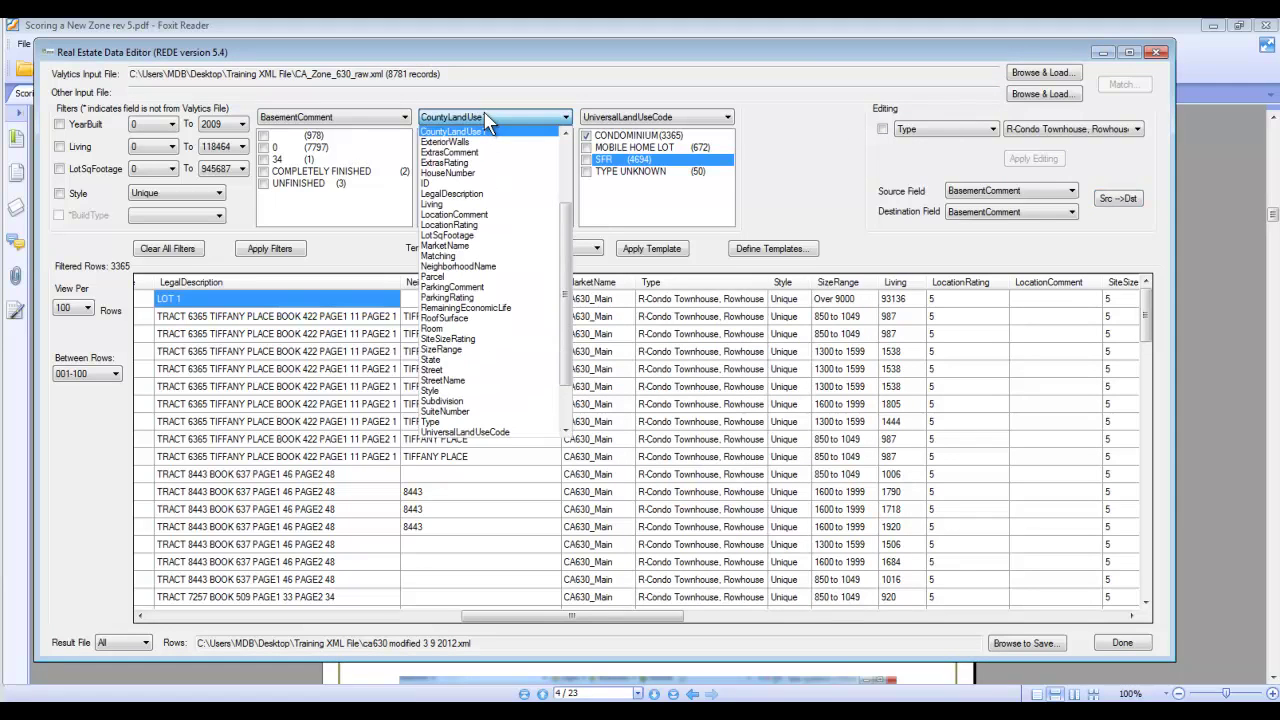
- Switch the middle filter from CountyLandUse1 to Type, showing C-Other 722, condo 3365, single family 4694
{"action": "left_click", "coordinate": [483, 422]}
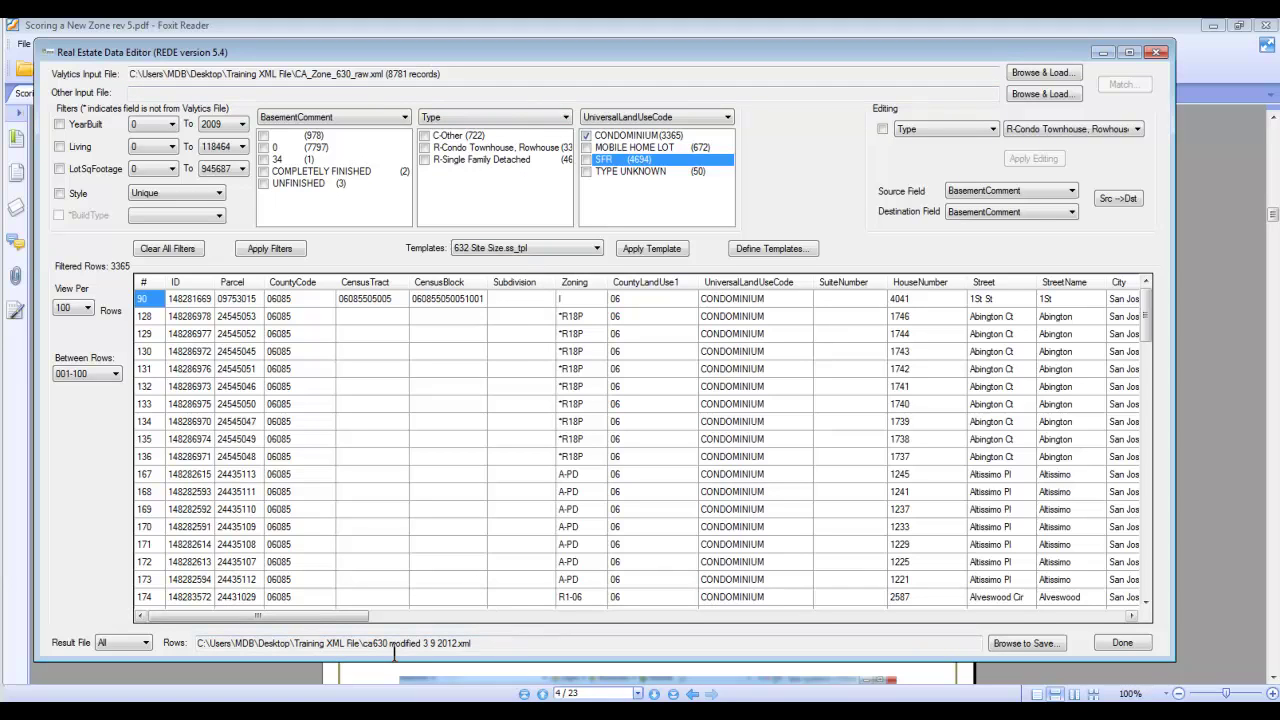
- Read the PDF guide from step 9 to page 6's Site Size scoring step, then return to REDE
{"action": "left_click", "coordinate": [370, 673]}
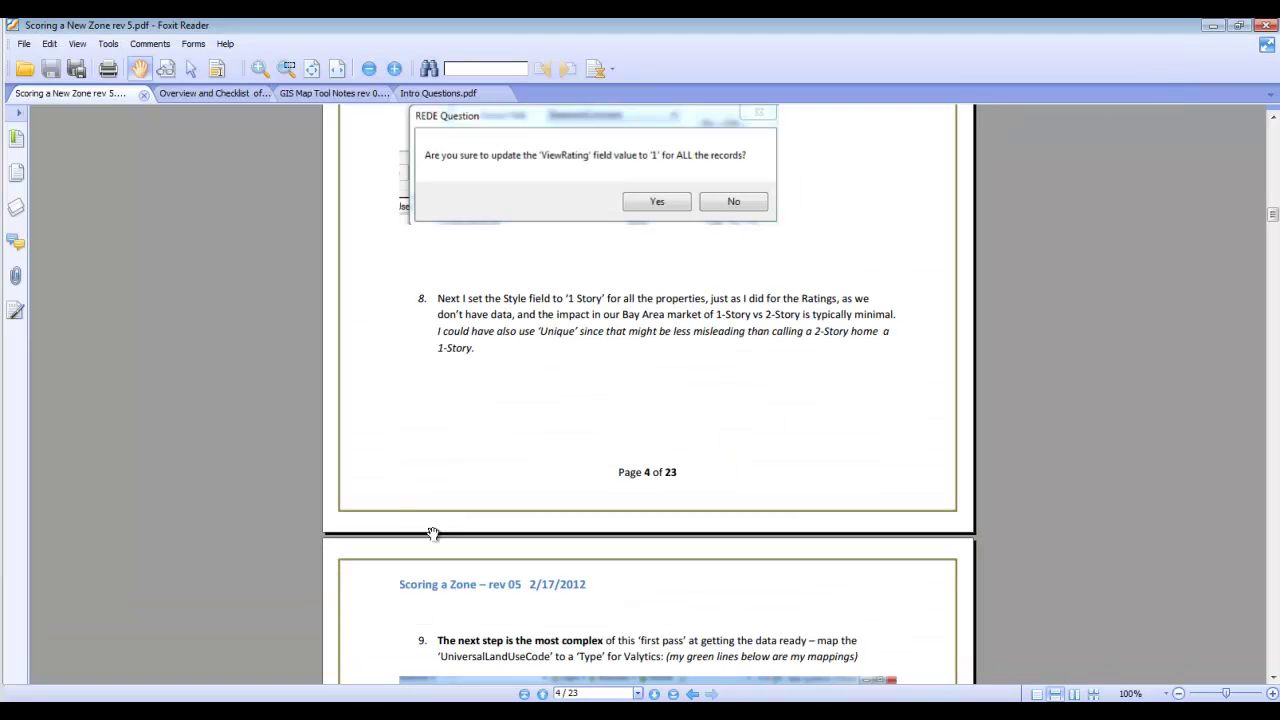
{"action": "scroll", "coordinate": [506, 443], "scroll_direction": "down", "scroll_amount": 2}
{"action": "scroll", "coordinate": [506, 443], "scroll_direction": "down", "scroll_amount": 7}
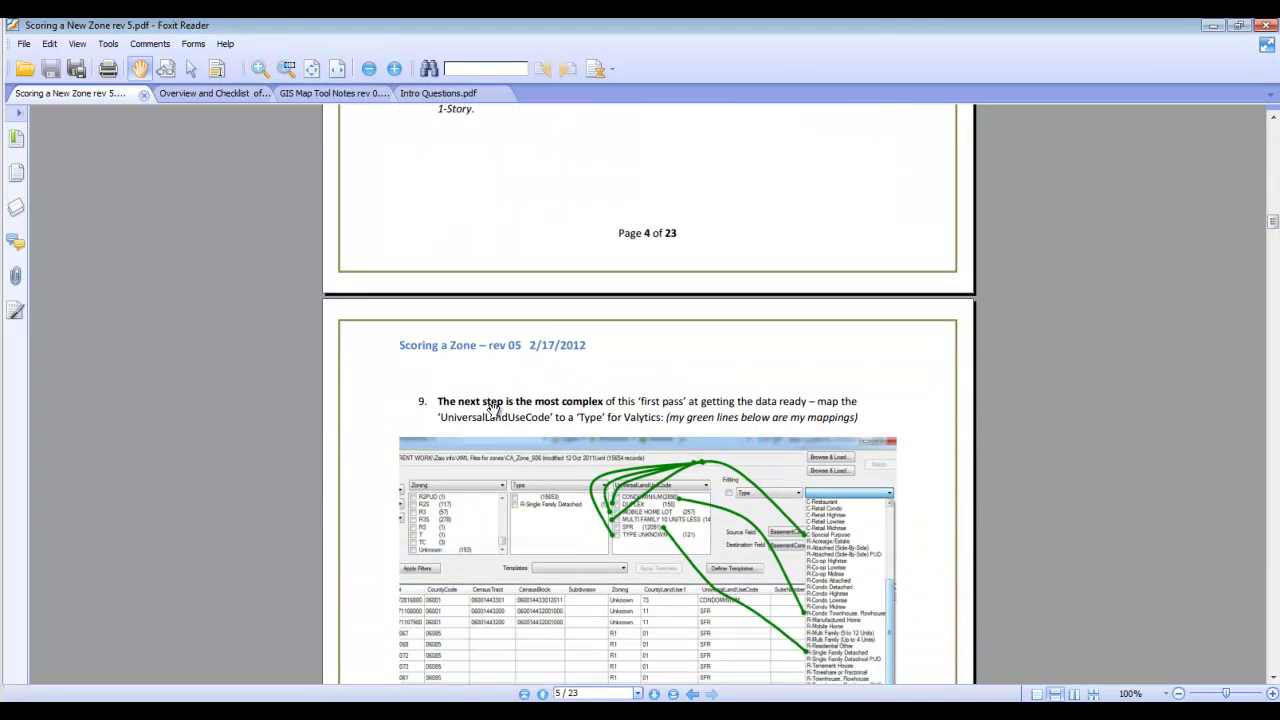
{"action": "scroll", "coordinate": [493, 428], "scroll_direction": "down", "scroll_amount": 2}
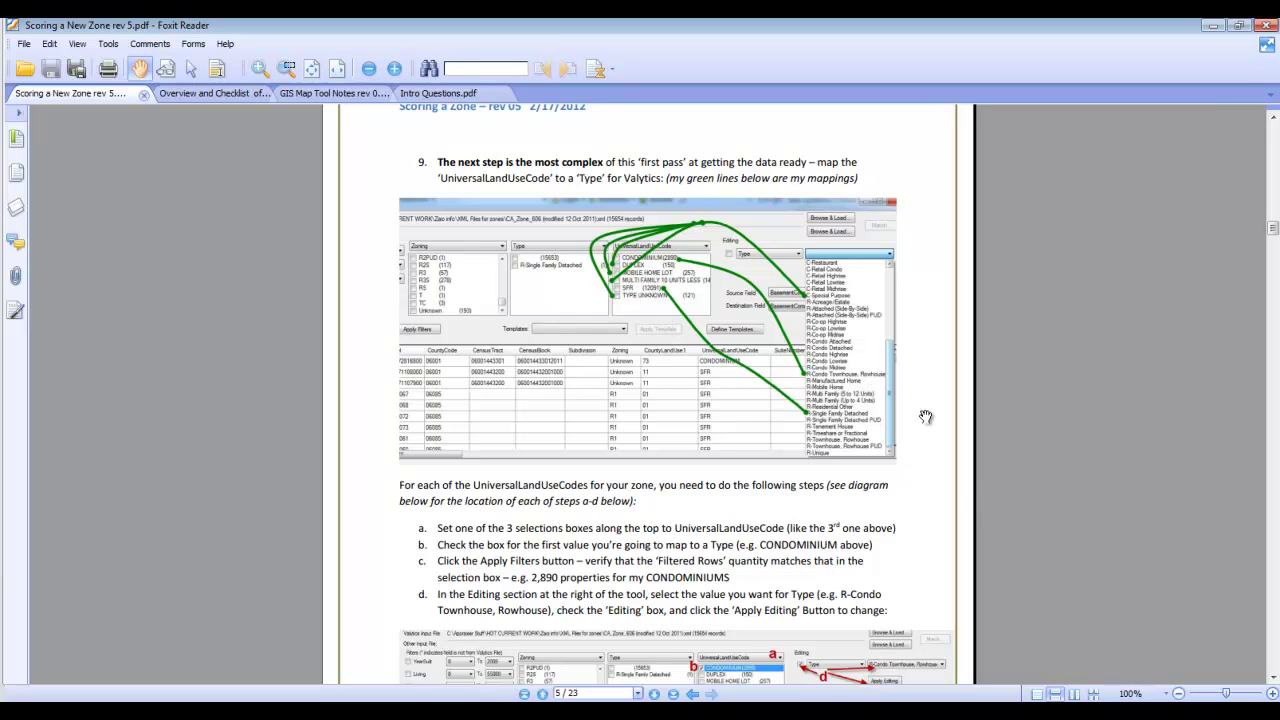
{"action": "scroll", "coordinate": [645, 549], "scroll_direction": "down", "scroll_amount": 3}
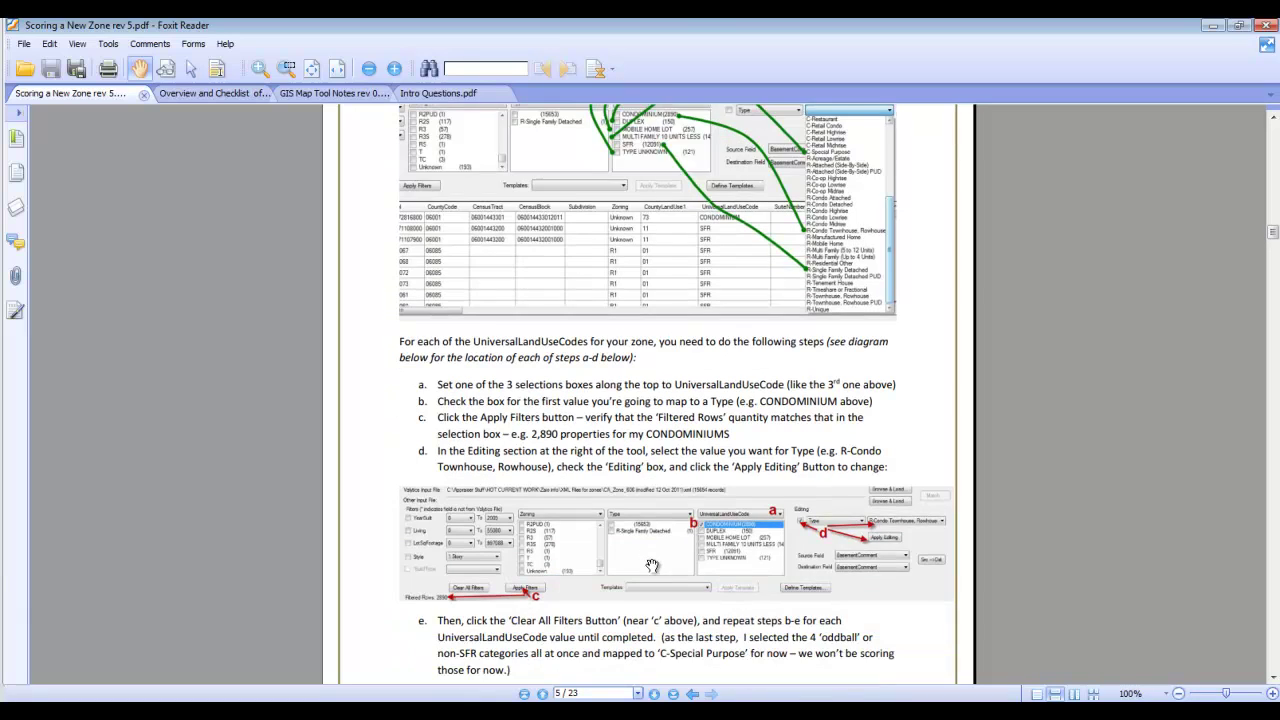
{"action": "scroll", "coordinate": [652, 566], "scroll_direction": "down", "scroll_amount": 2}
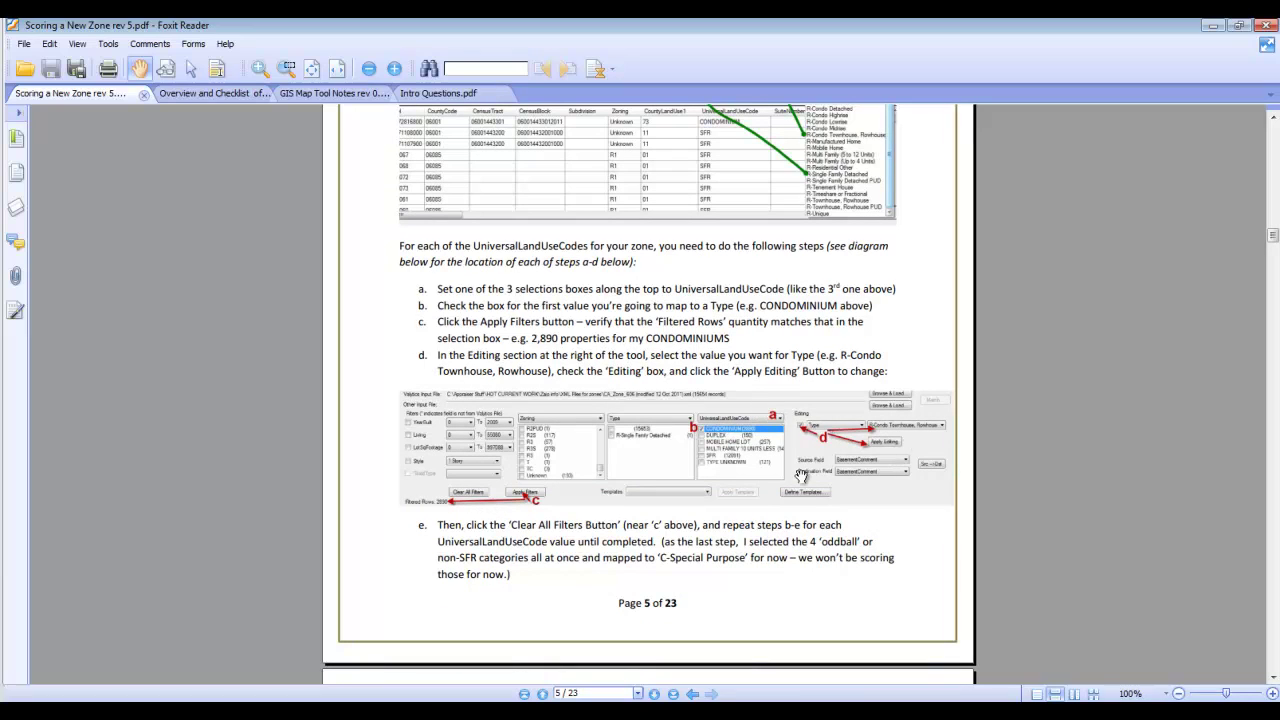
{"action": "scroll", "coordinate": [716, 258], "scroll_direction": "down", "scroll_amount": 1}
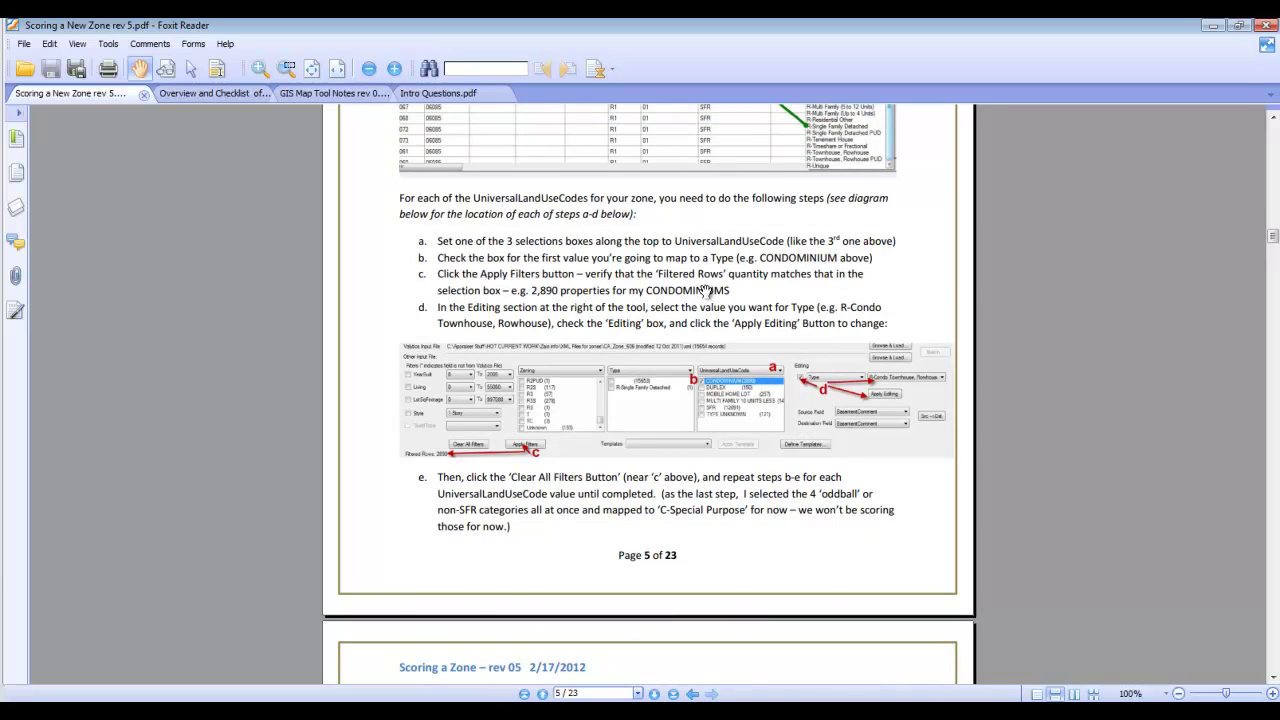
{"action": "scroll", "coordinate": [665, 280], "scroll_direction": "down", "scroll_amount": 4}
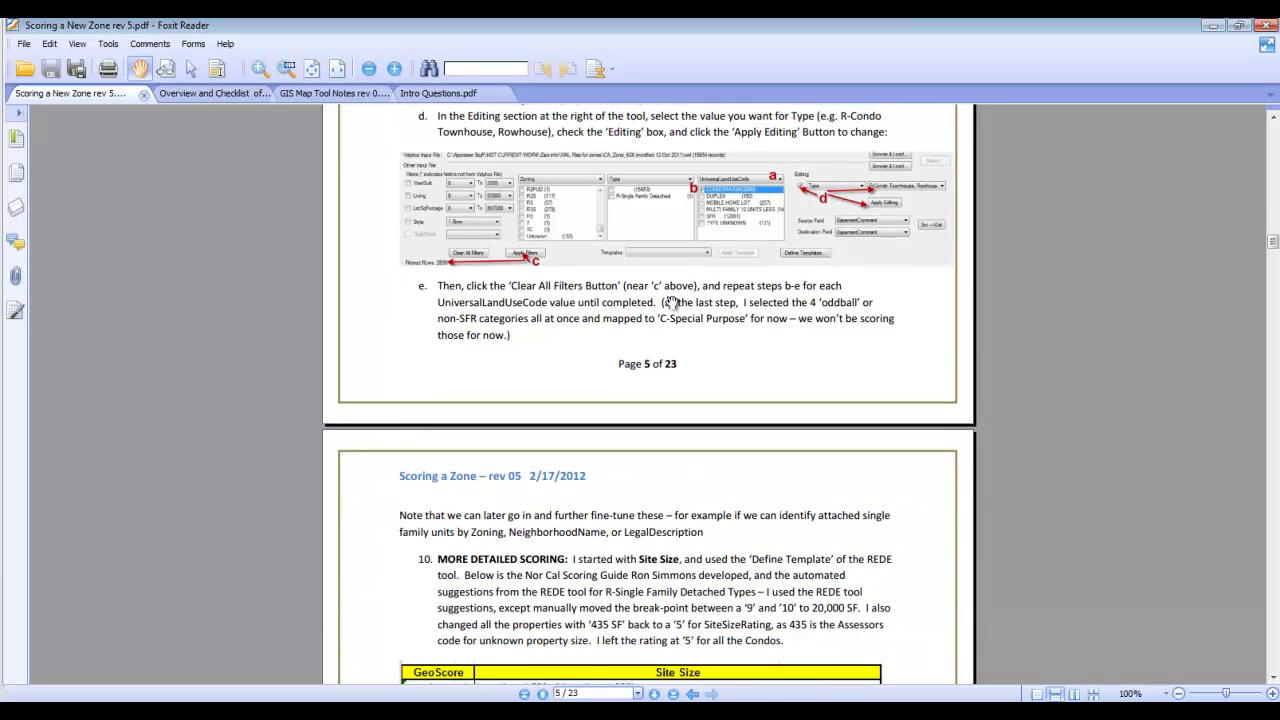
{"action": "scroll", "coordinate": [670, 302], "scroll_direction": "down", "scroll_amount": 5}
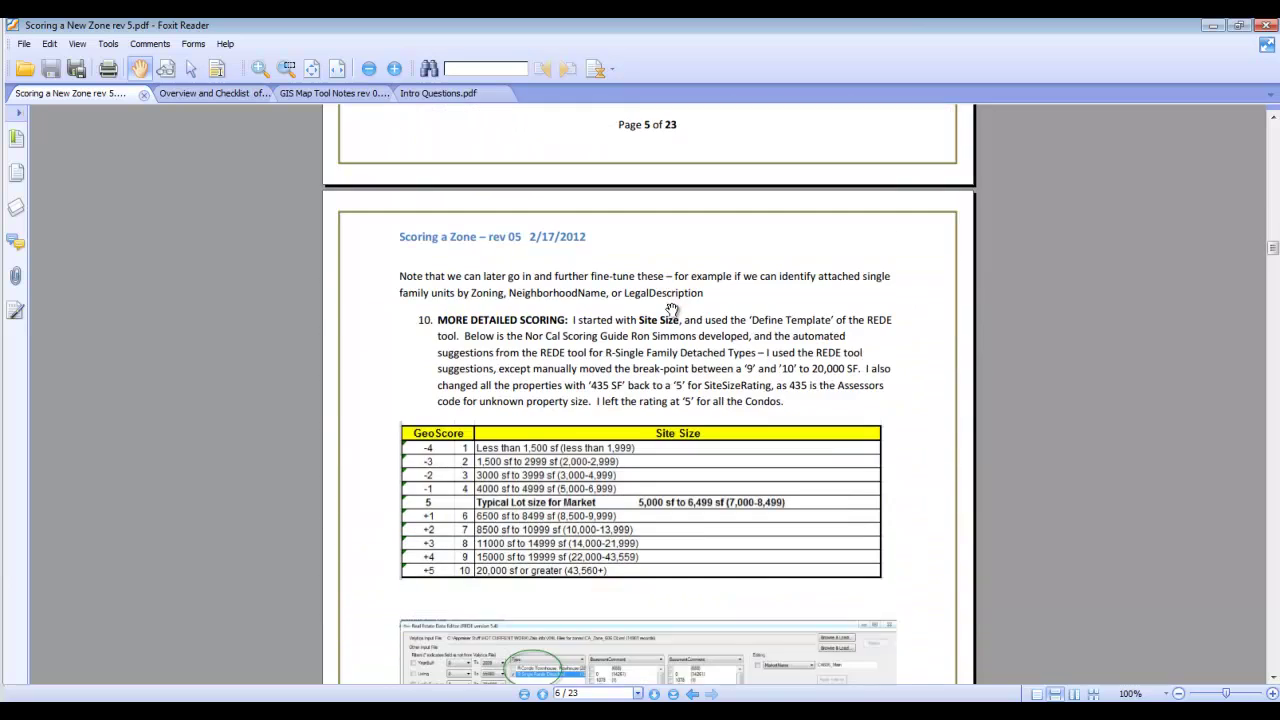
{"action": "scroll", "coordinate": [672, 310], "scroll_direction": "down", "scroll_amount": 5}
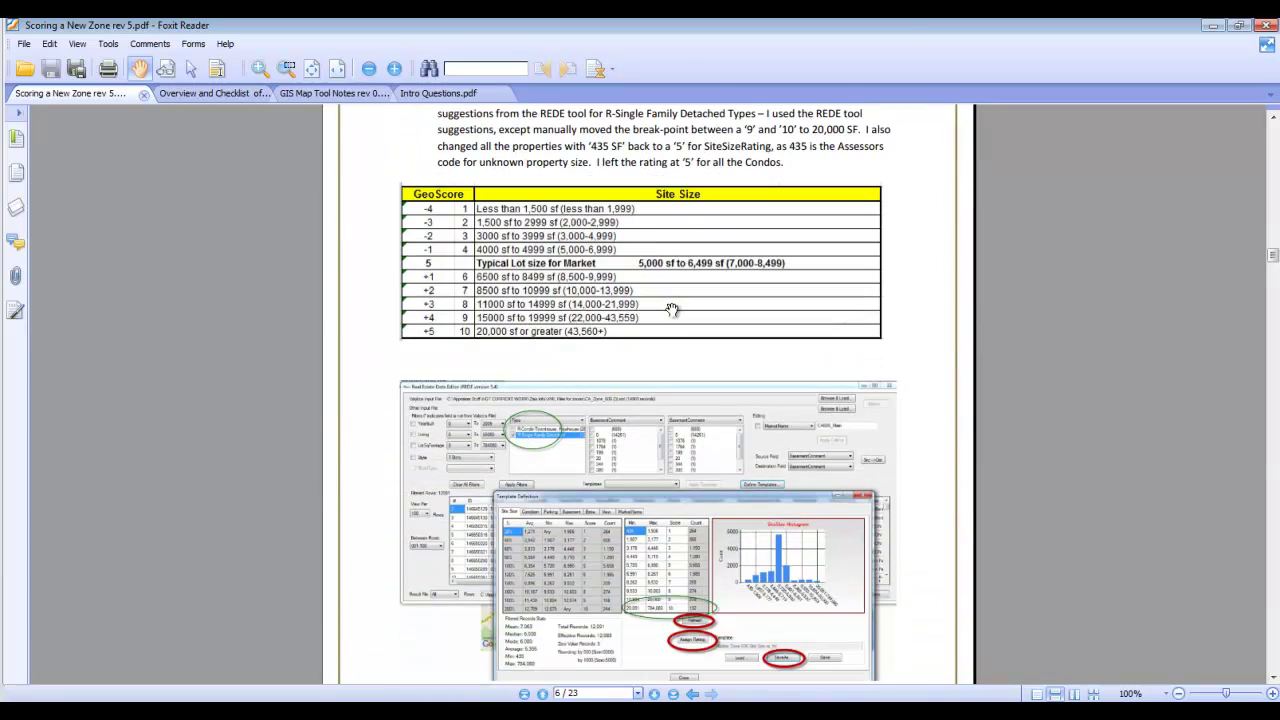
{"action": "scroll", "coordinate": [672, 309], "scroll_direction": "down", "scroll_amount": 2}
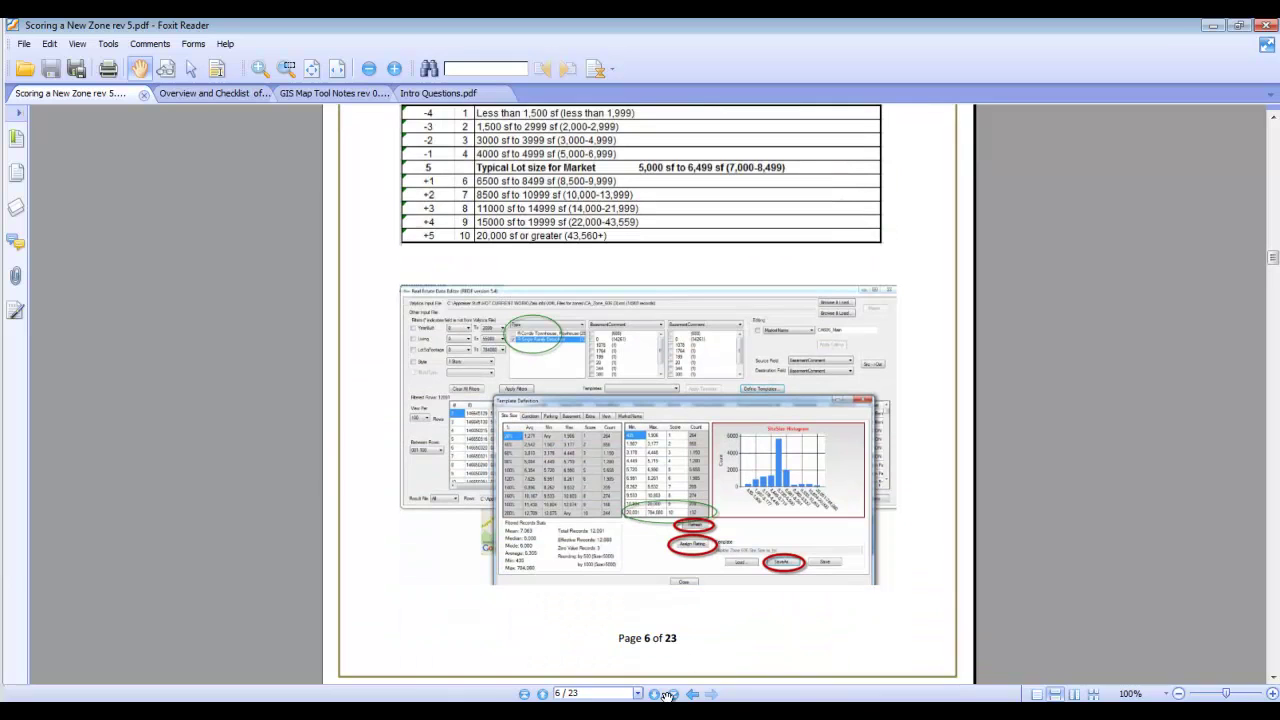
{"action": "key", "text": "alt+Tab"}
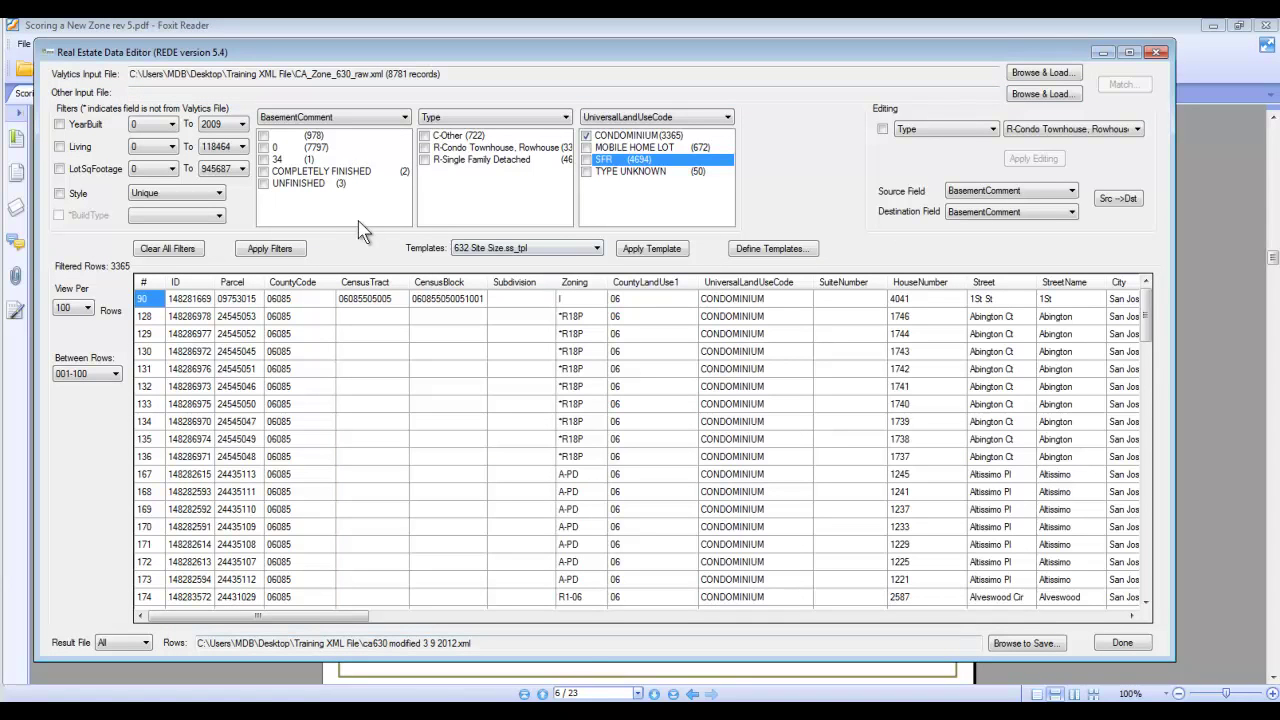
- Clear all filters and reapply them so the full 8781 records are listed
{"action": "left_click", "coordinate": [170, 256]}
{"action": "left_click", "coordinate": [271, 250]}
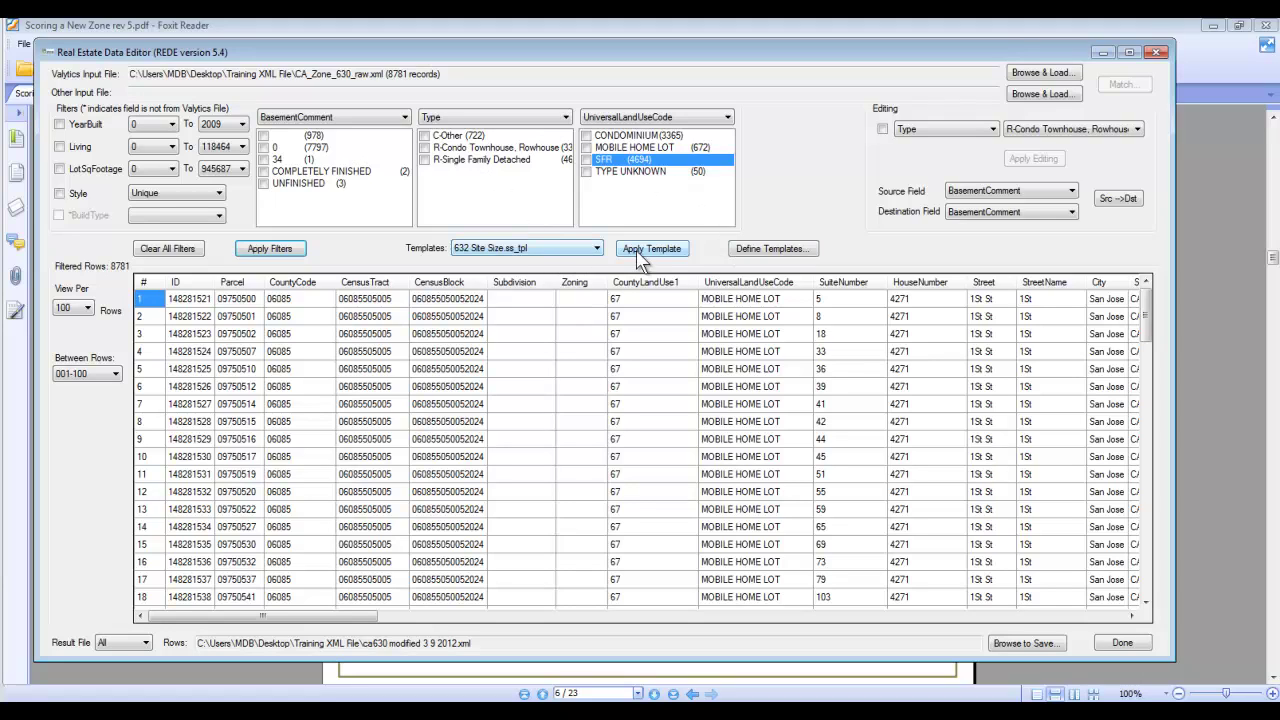
- Open the Template Definition dialog and review the Condition, Parking and Basement scoring settings
{"action": "left_click", "coordinate": [778, 250]}
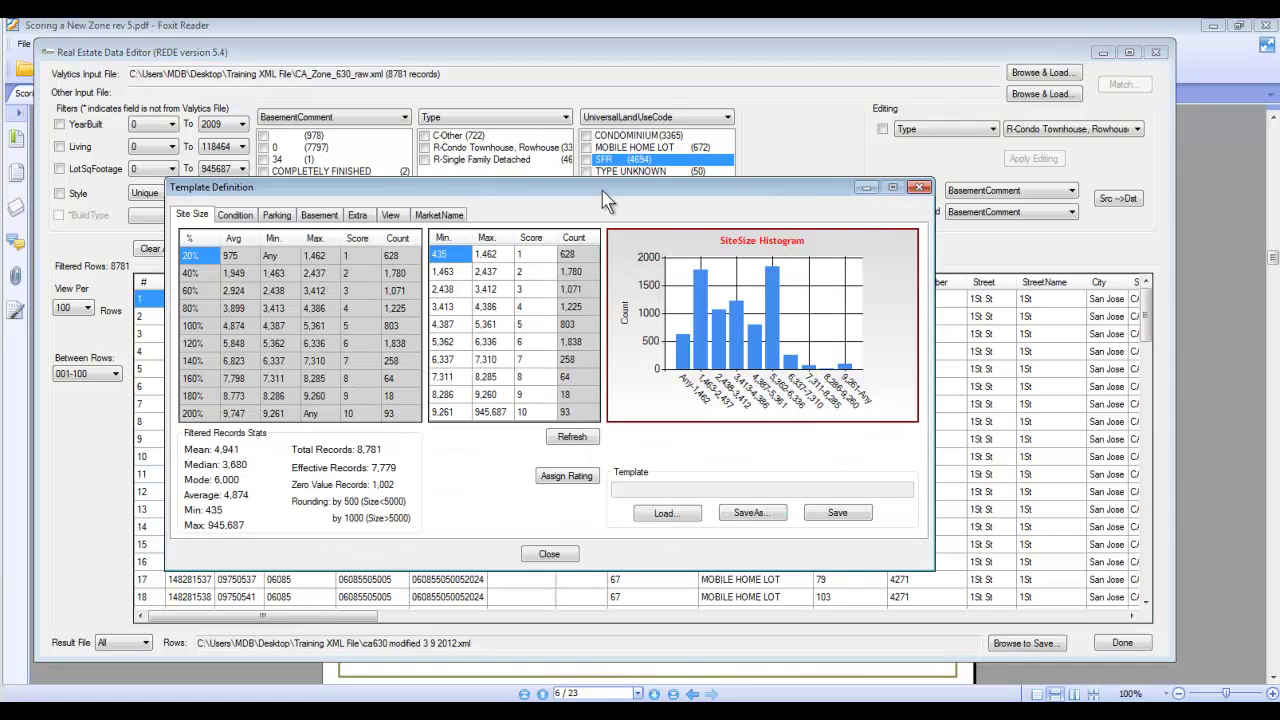
{"action": "left_click_drag", "start_coordinate": [604, 193], "coordinate": [597, 80]}
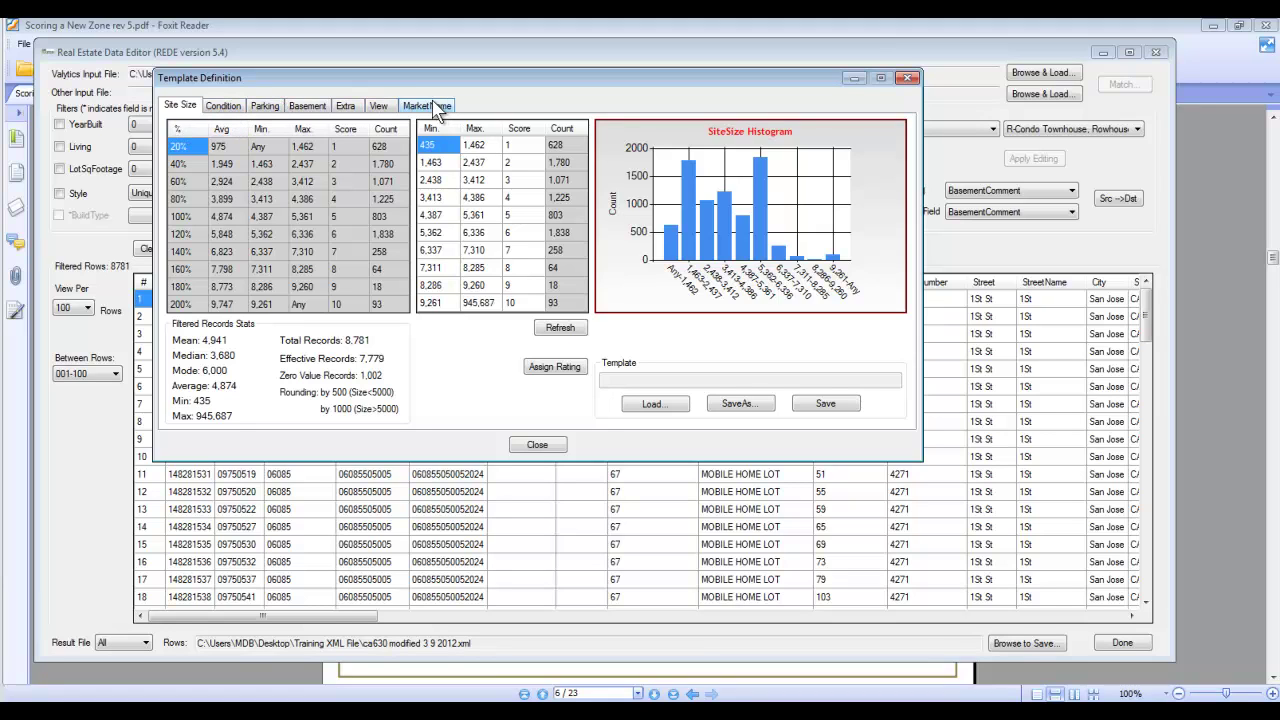
{"action": "left_click", "coordinate": [235, 108]}
{"action": "left_click", "coordinate": [264, 106]}
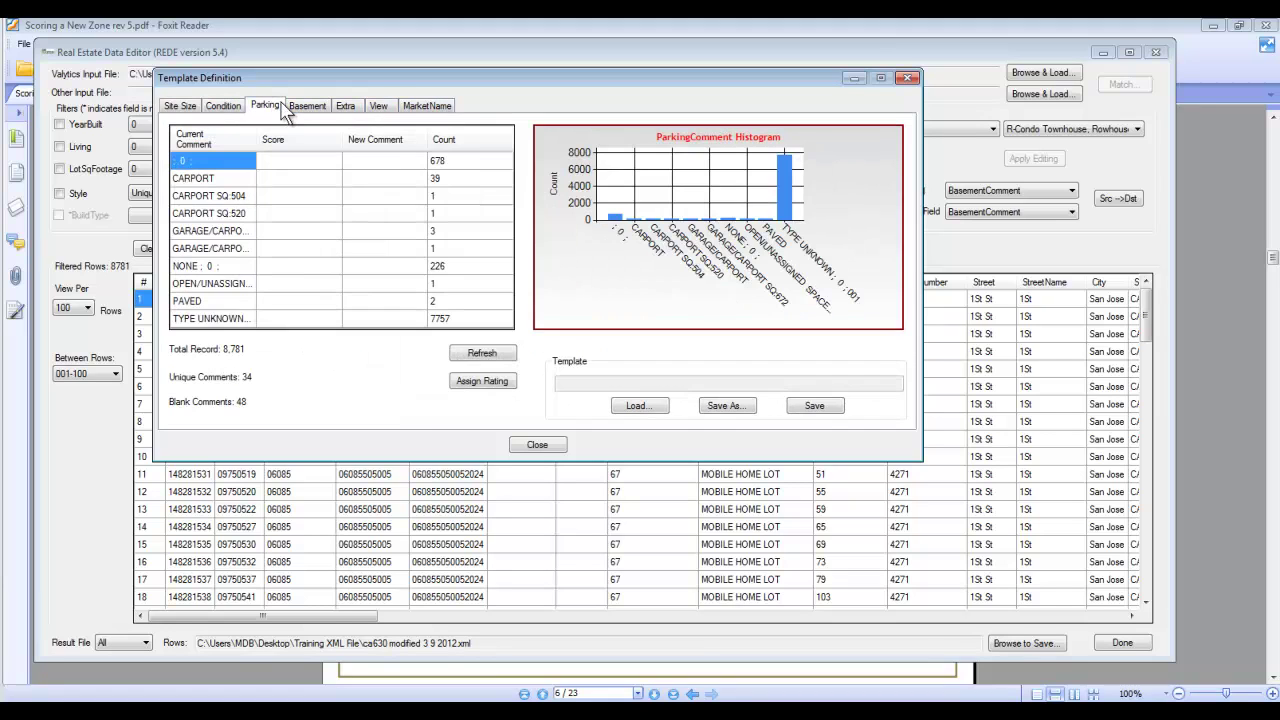
{"action": "left_click", "coordinate": [305, 108]}
- Review the Extra, View and MarketName scores, go back to Site Size, then close the dialog
{"action": "left_click", "coordinate": [345, 106]}
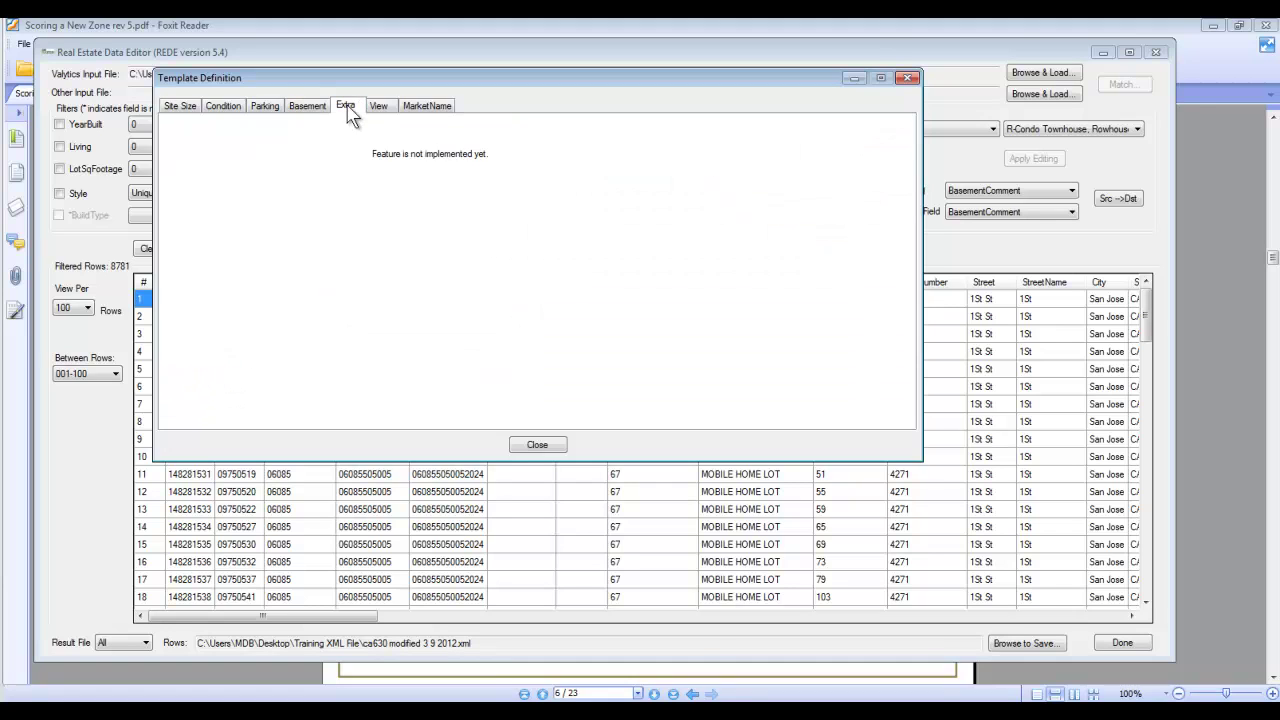
{"action": "left_click", "coordinate": [378, 106]}
{"action": "left_click", "coordinate": [420, 110]}
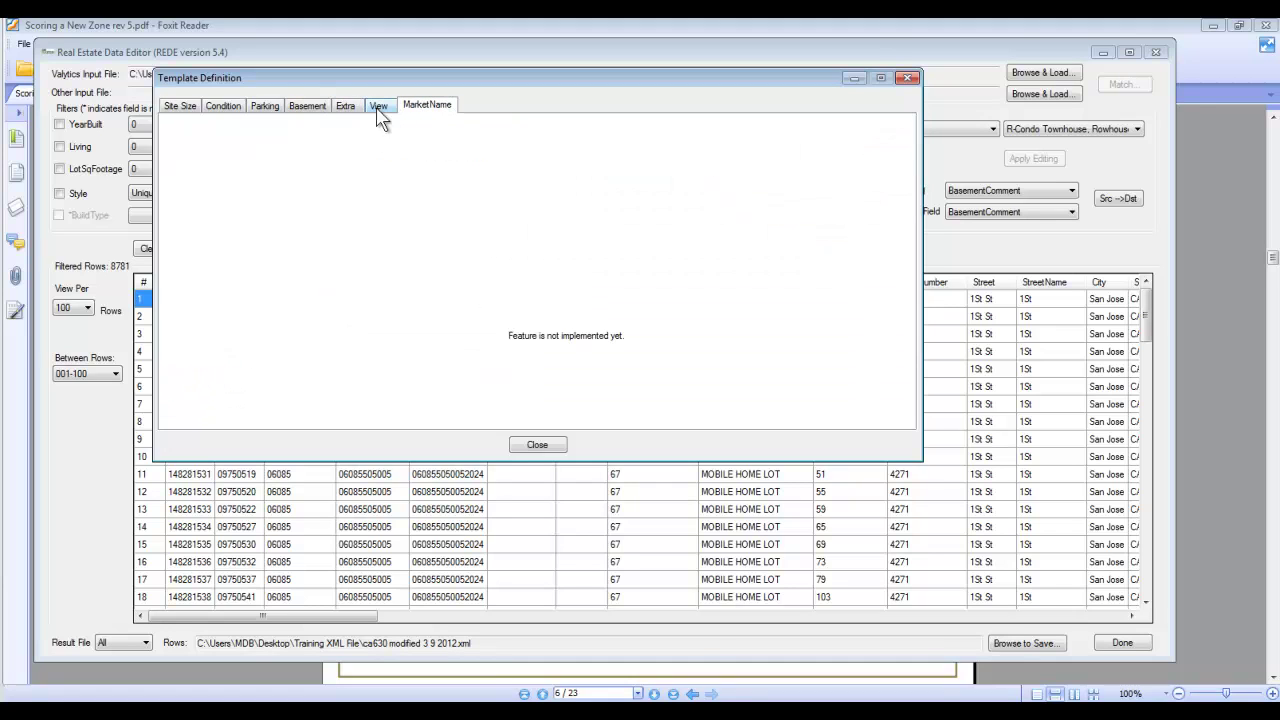
{"action": "left_click", "coordinate": [197, 113]}
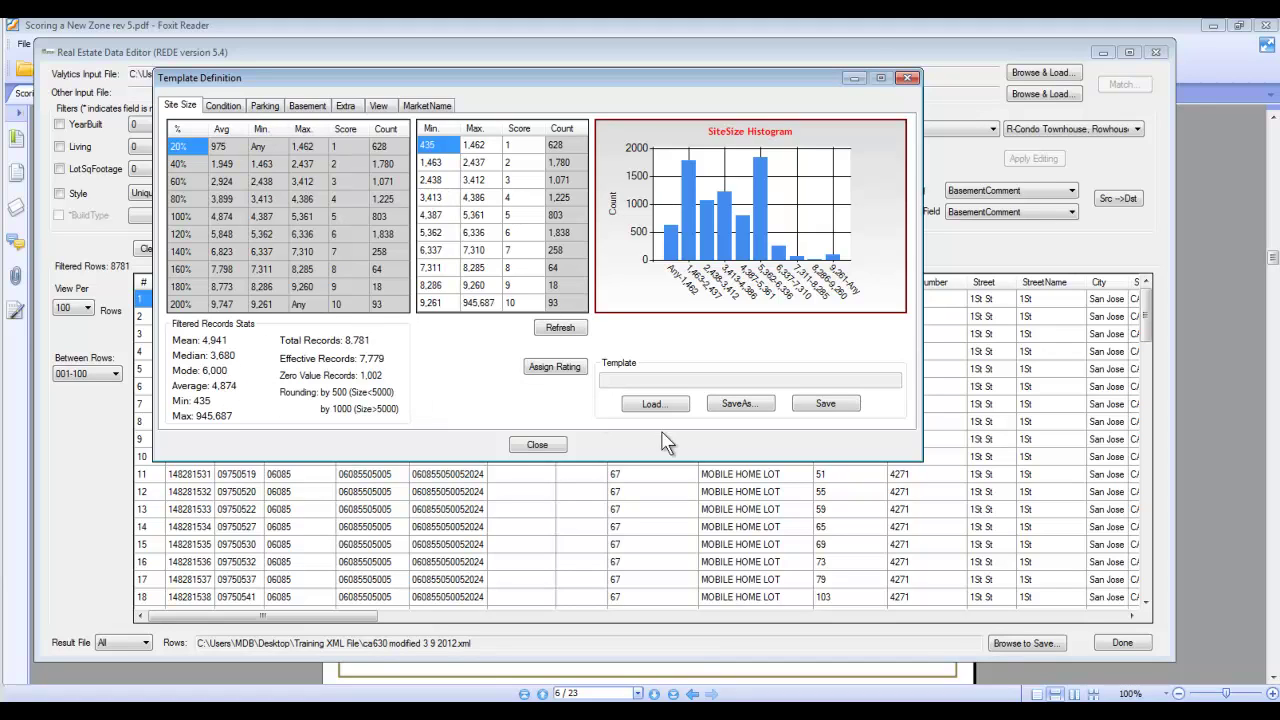
{"action": "left_click", "coordinate": [536, 445]}
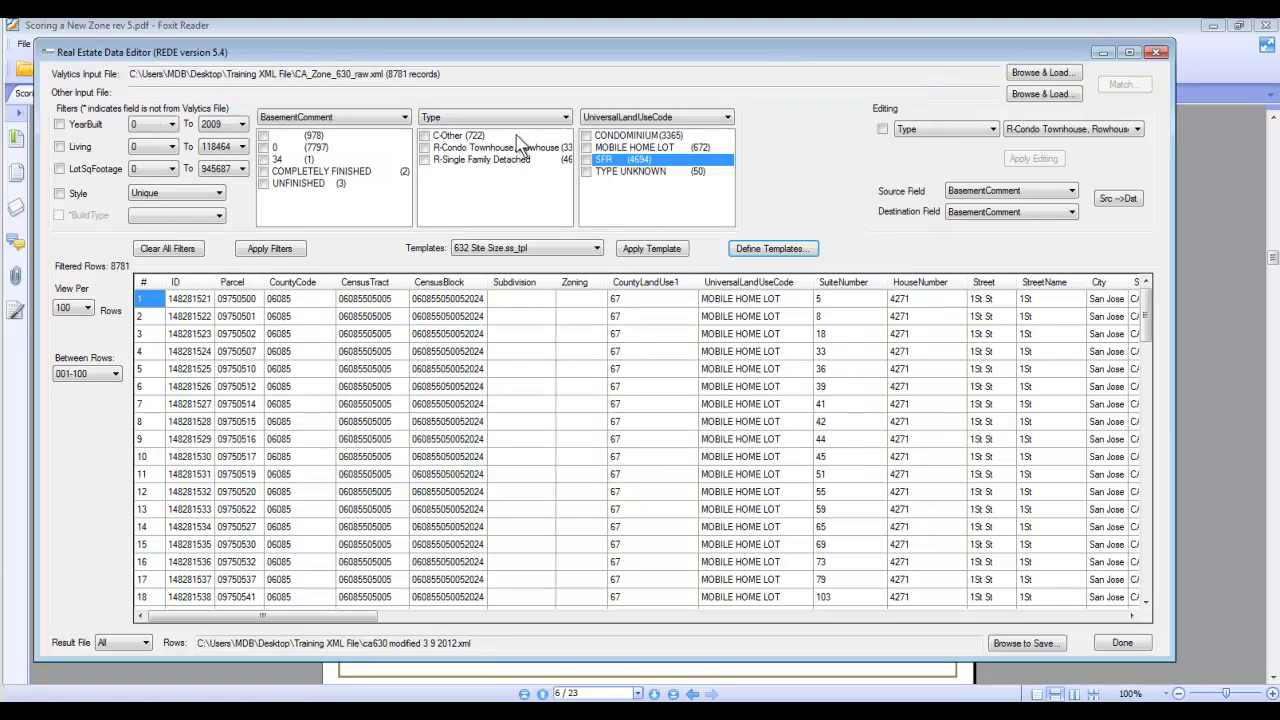
- Filter to R-Single Family Detached (4,694 rows) and open the Site Size template definitions for them
{"action": "left_click", "coordinate": [425, 161]}
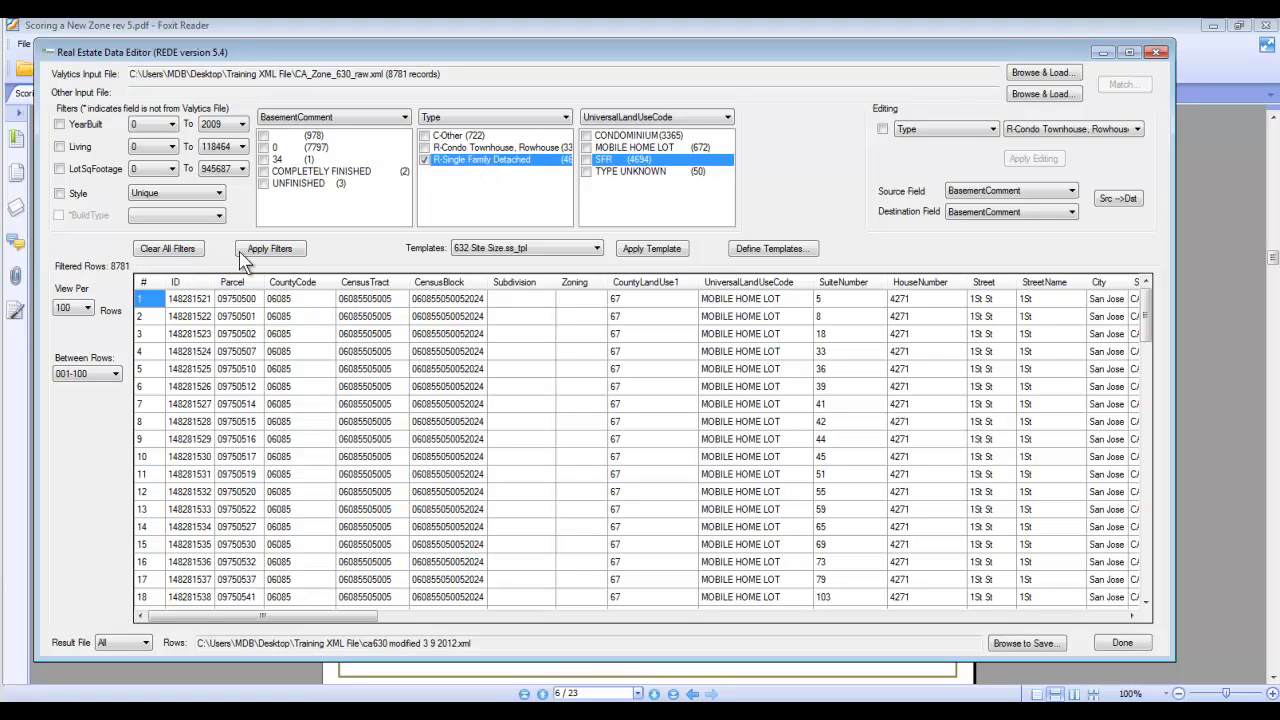
{"action": "left_click", "coordinate": [275, 256]}
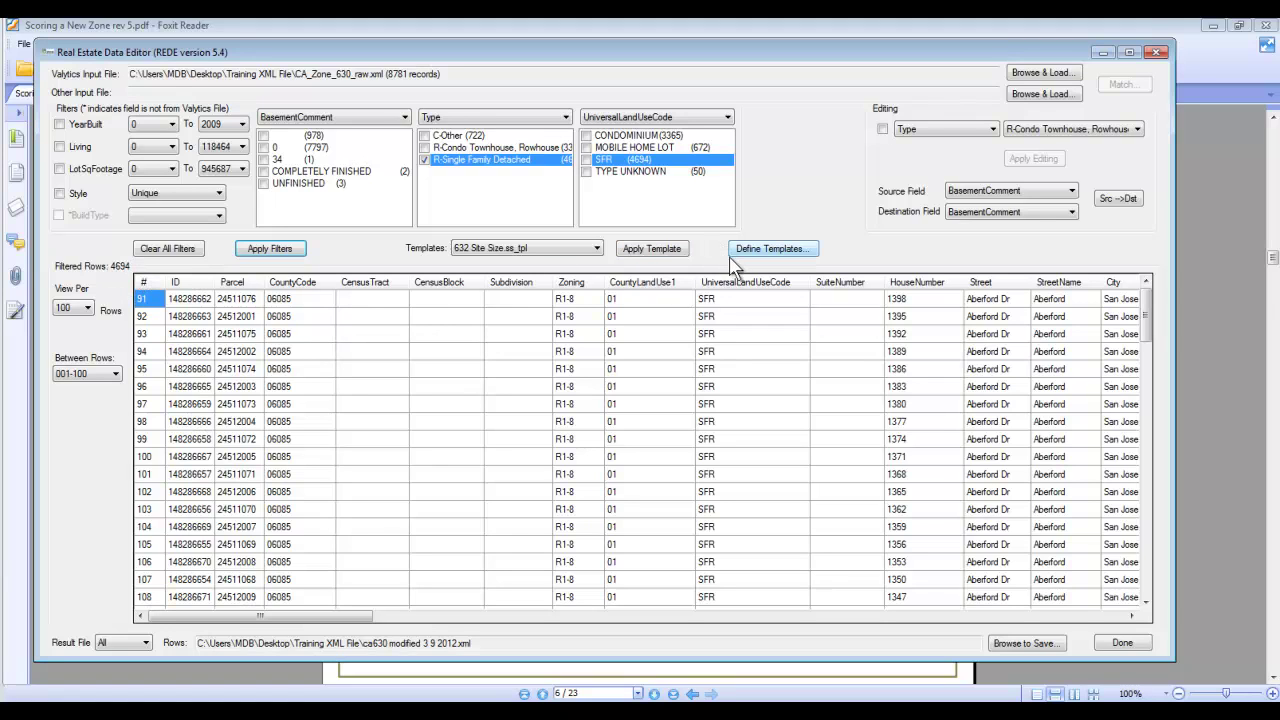
{"action": "left_click", "coordinate": [768, 256]}
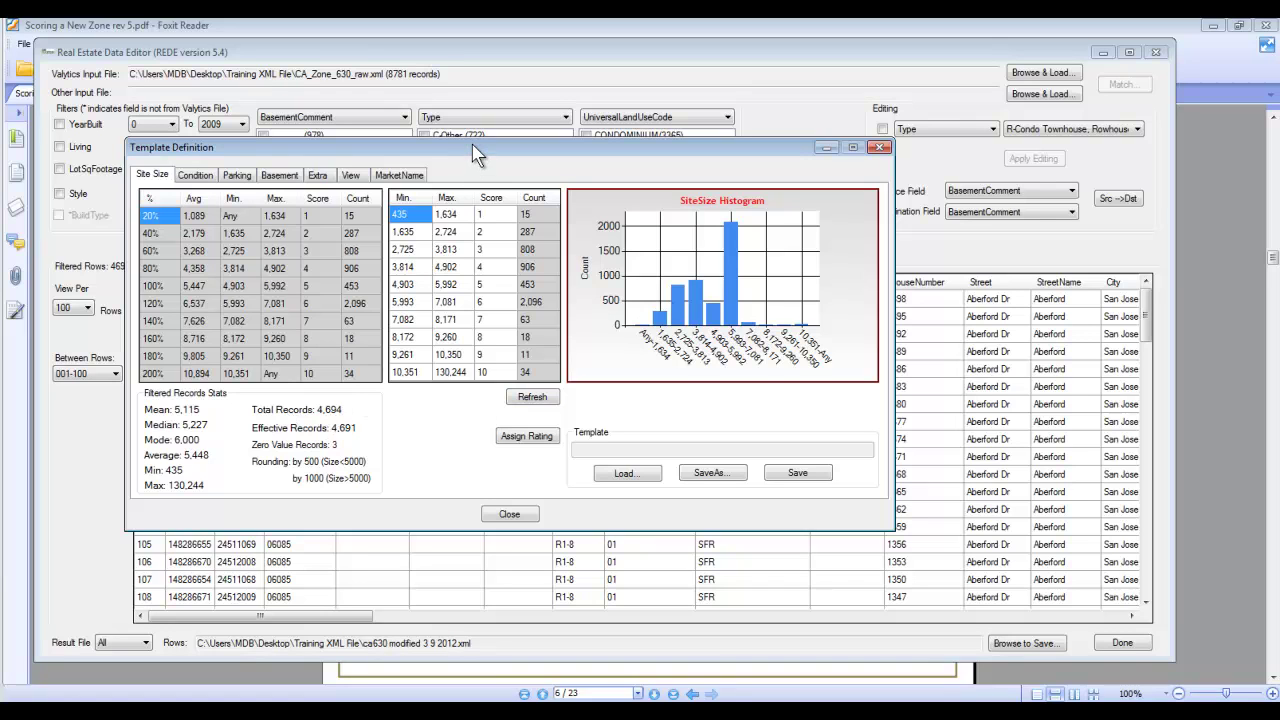
{"action": "left_click_drag", "start_coordinate": [466, 144], "coordinate": [447, 80]}
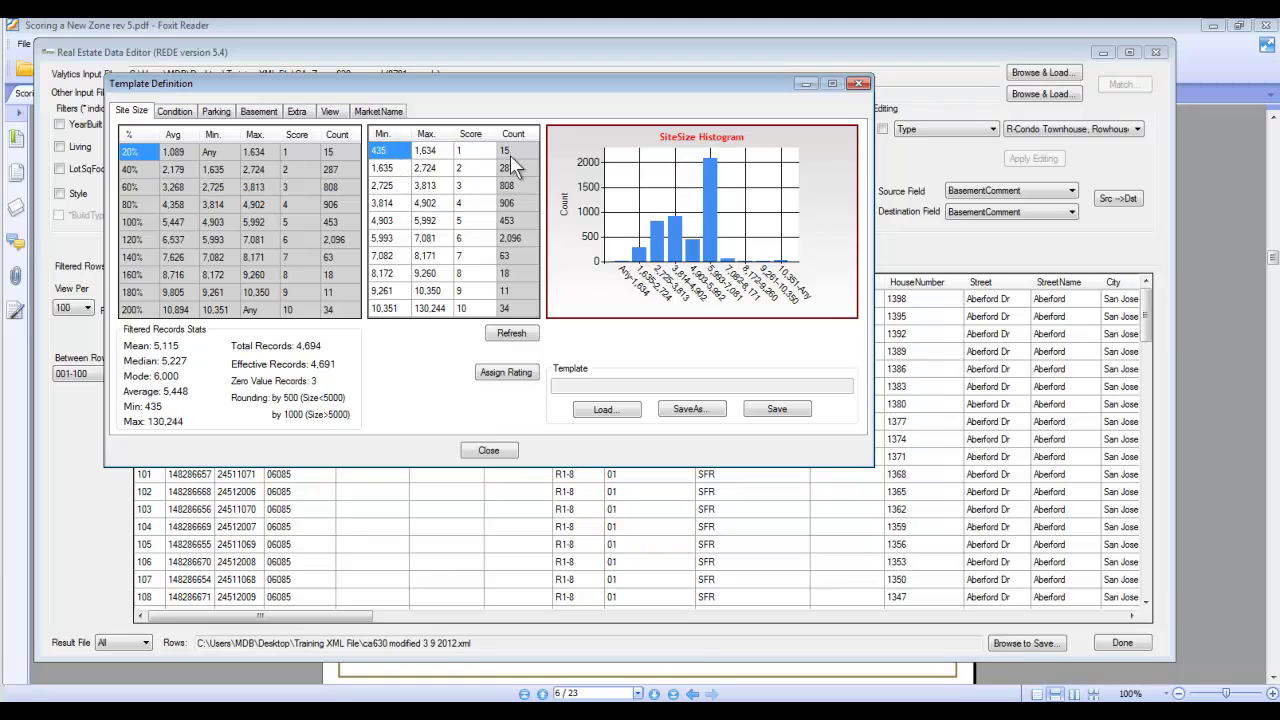
{"action": "left_click", "coordinate": [434, 152]}
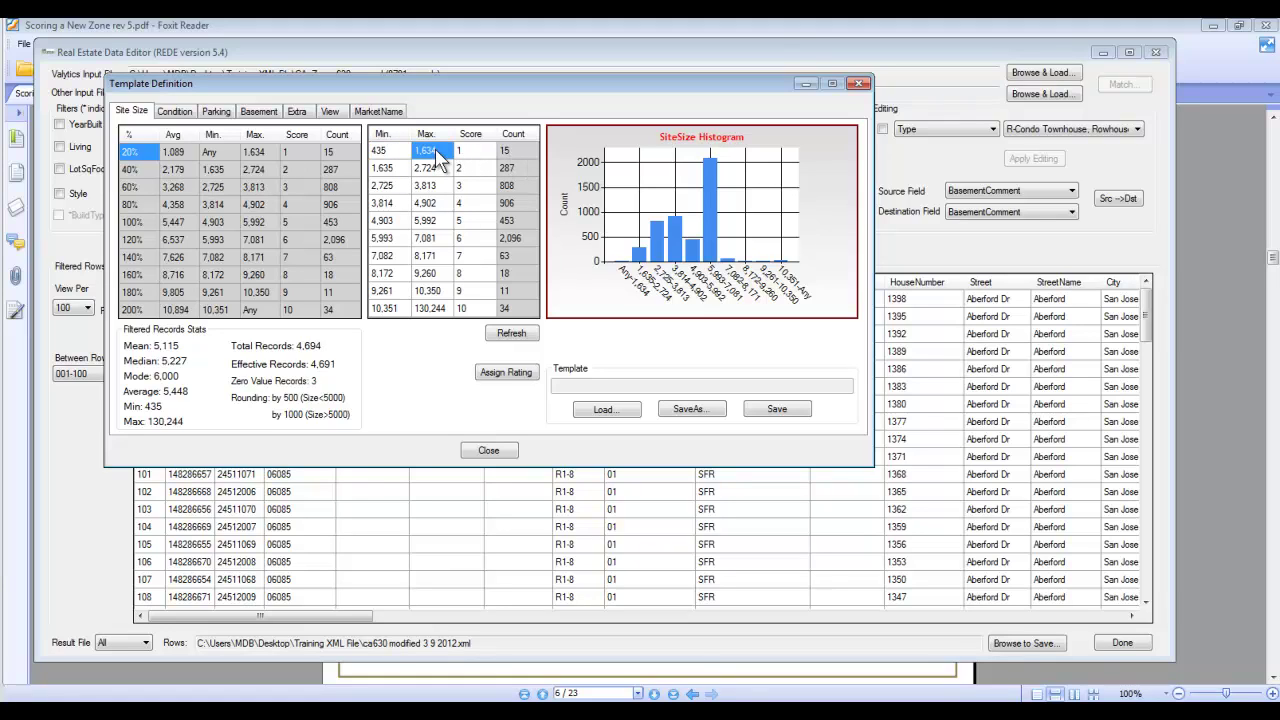
- Set bin 1's Max to 2200 and bin 2's Min to 2201, refresh, and list saved templates
{"action": "type", "text": "2200"}
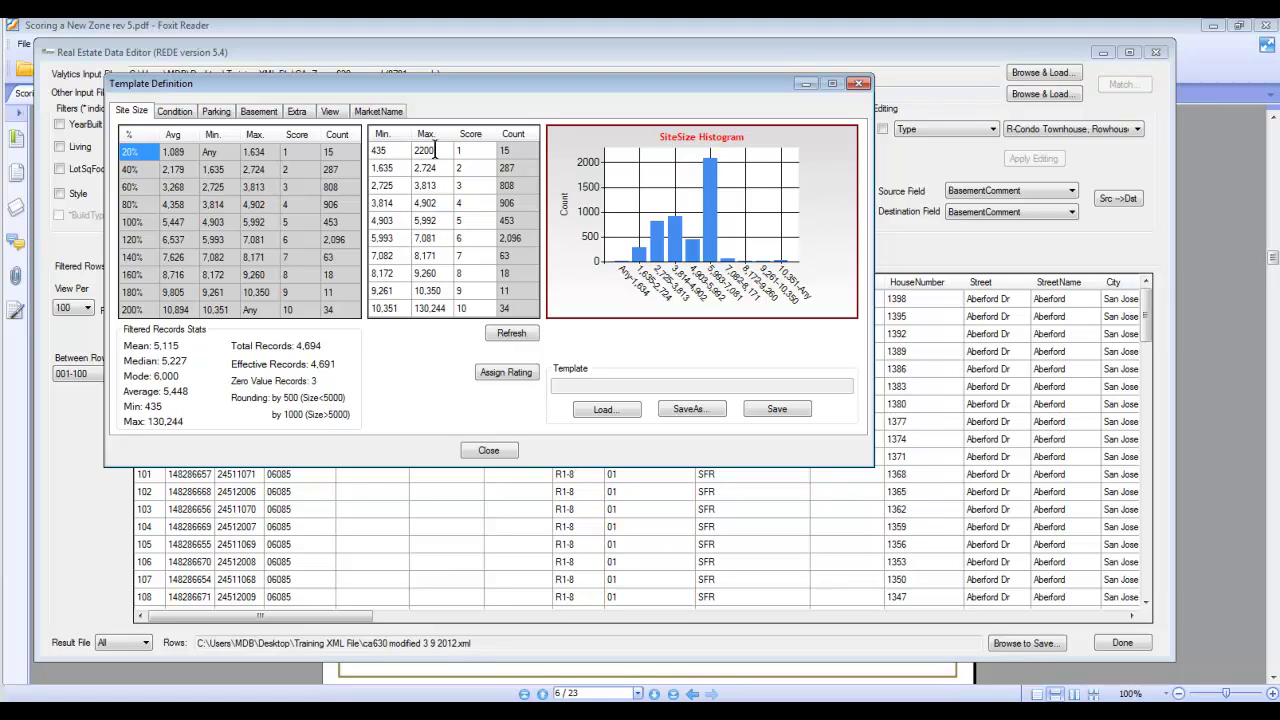
{"action": "left_click", "coordinate": [386, 170]}
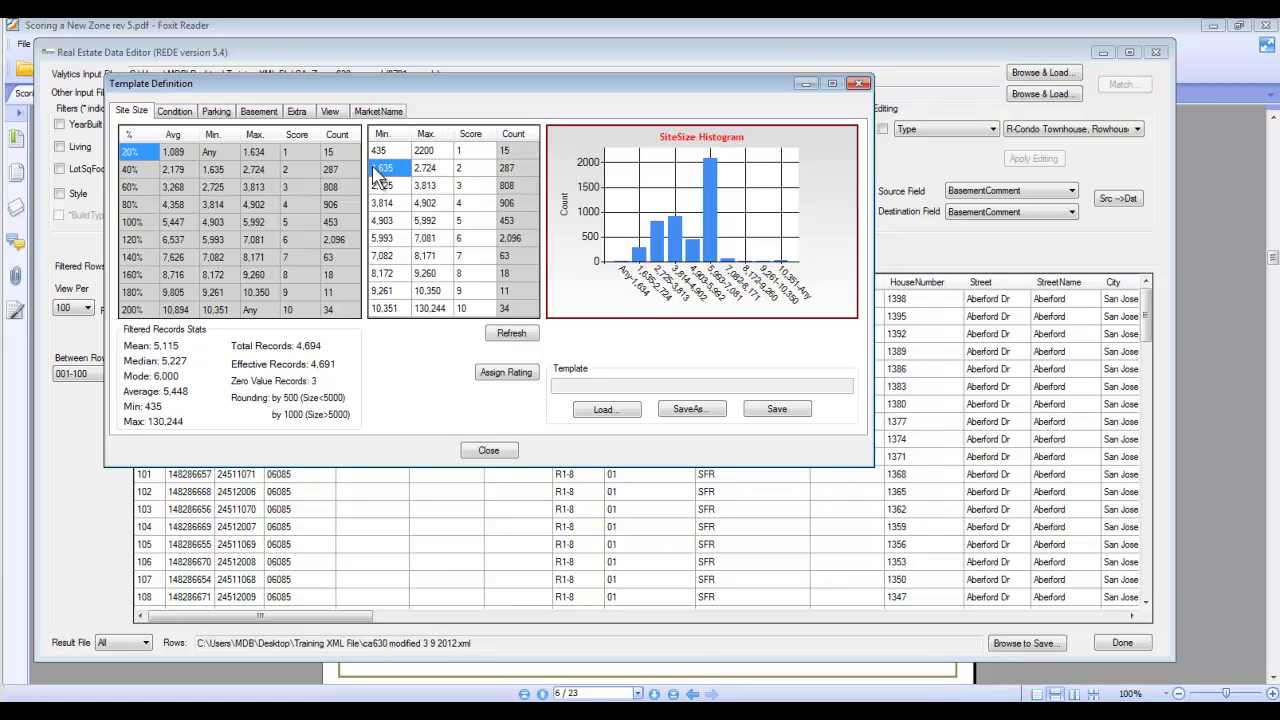
{"action": "type", "text": "2201"}
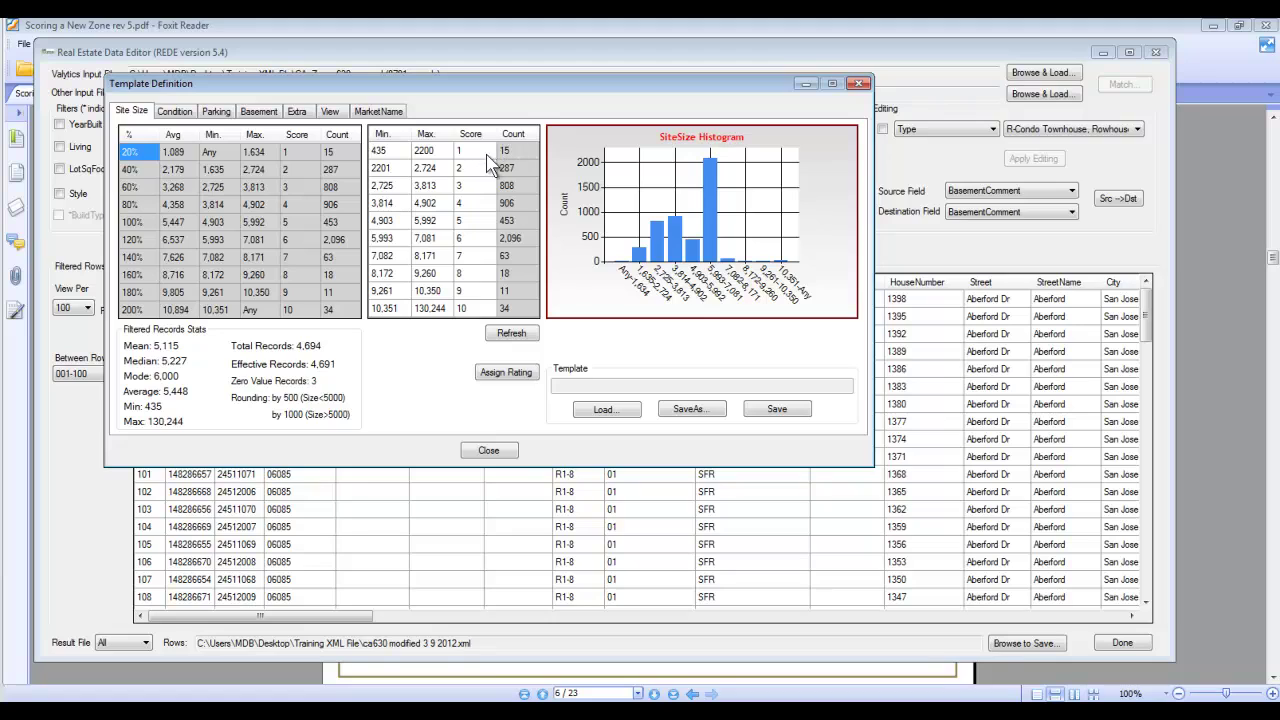
{"action": "left_click", "coordinate": [508, 334]}
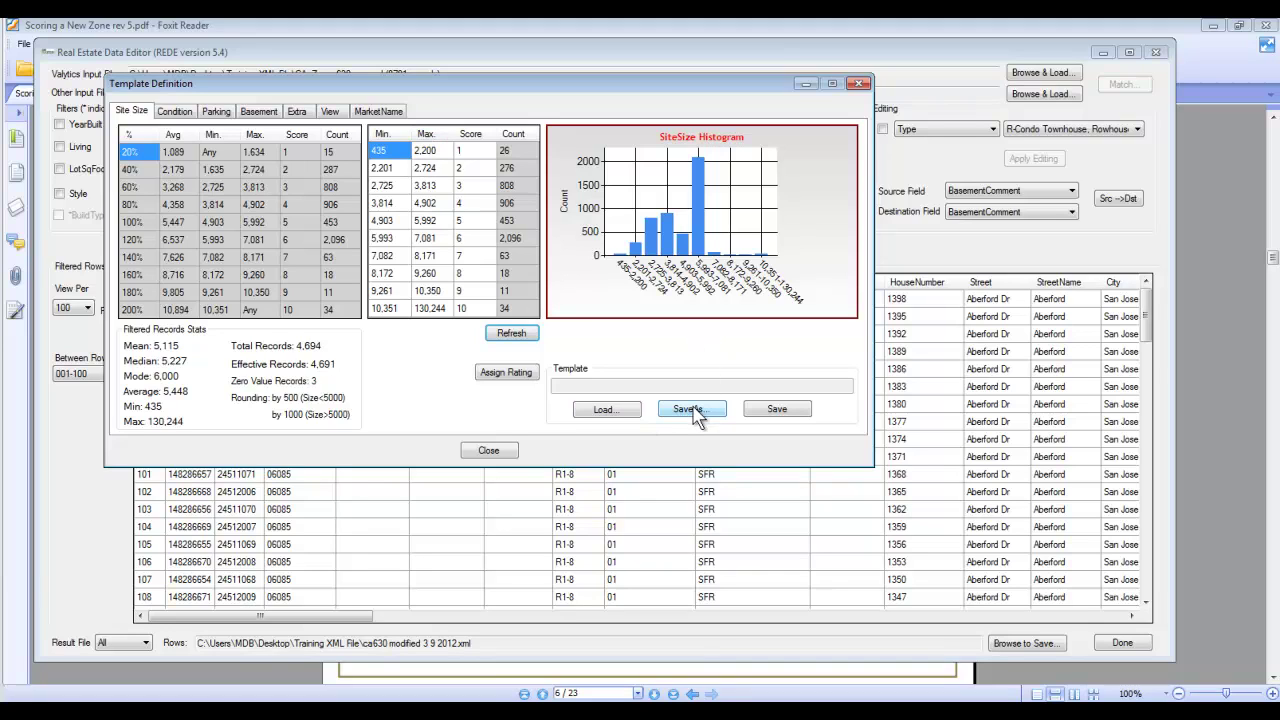
{"action": "left_click", "coordinate": [615, 416]}
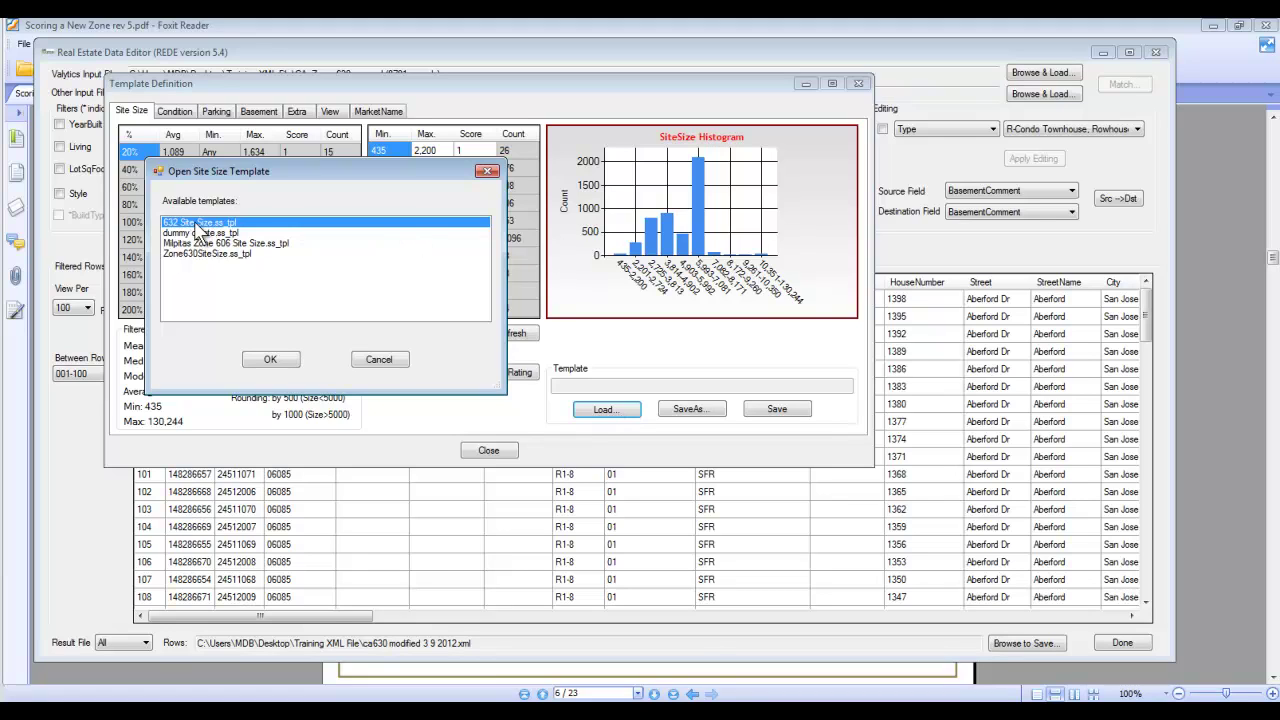
- Load 632 Site Size.ss_tpl, refresh the counts, assign site size ratings, and close the template window
{"action": "left_click", "coordinate": [273, 360]}
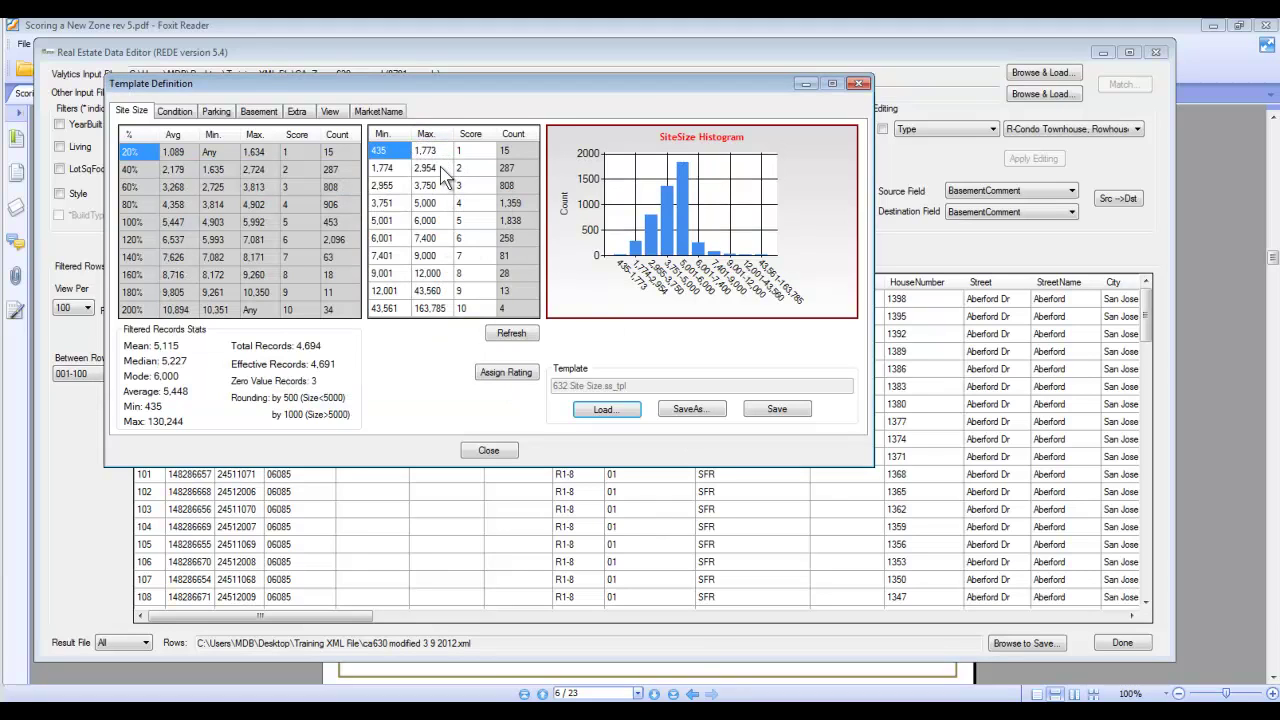
{"action": "left_click", "coordinate": [520, 340]}
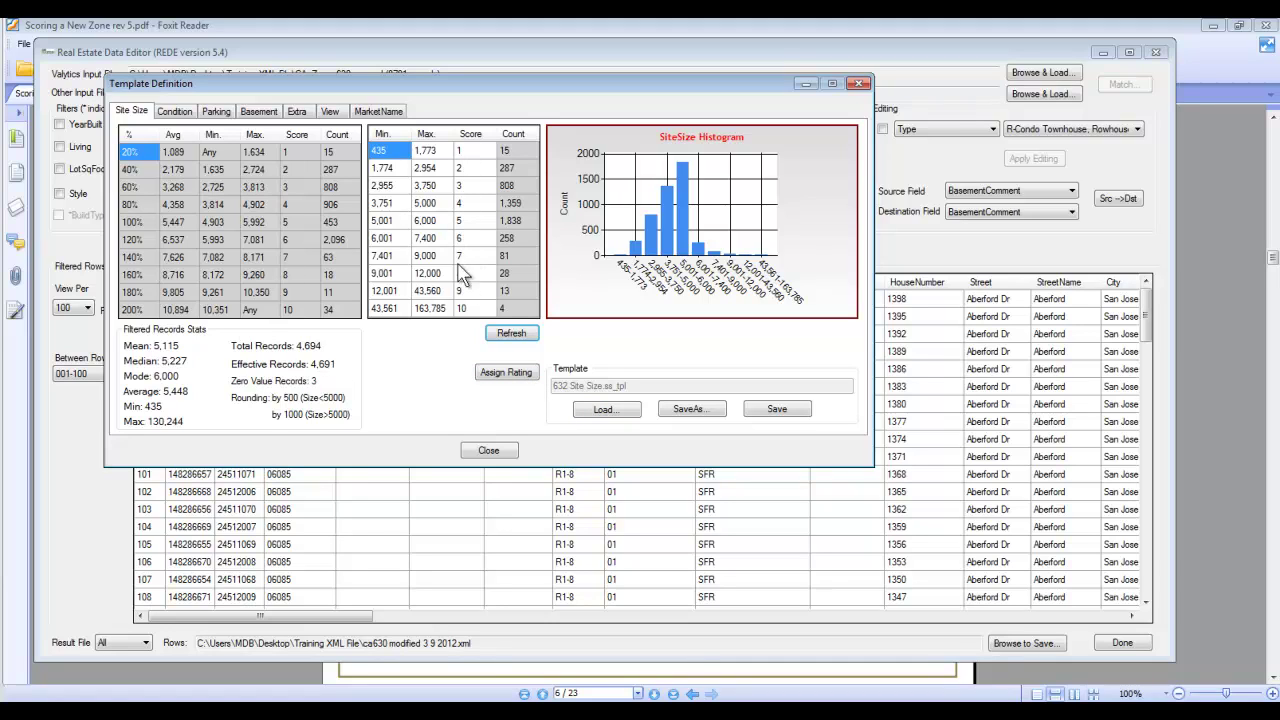
{"action": "left_click", "coordinate": [513, 377]}
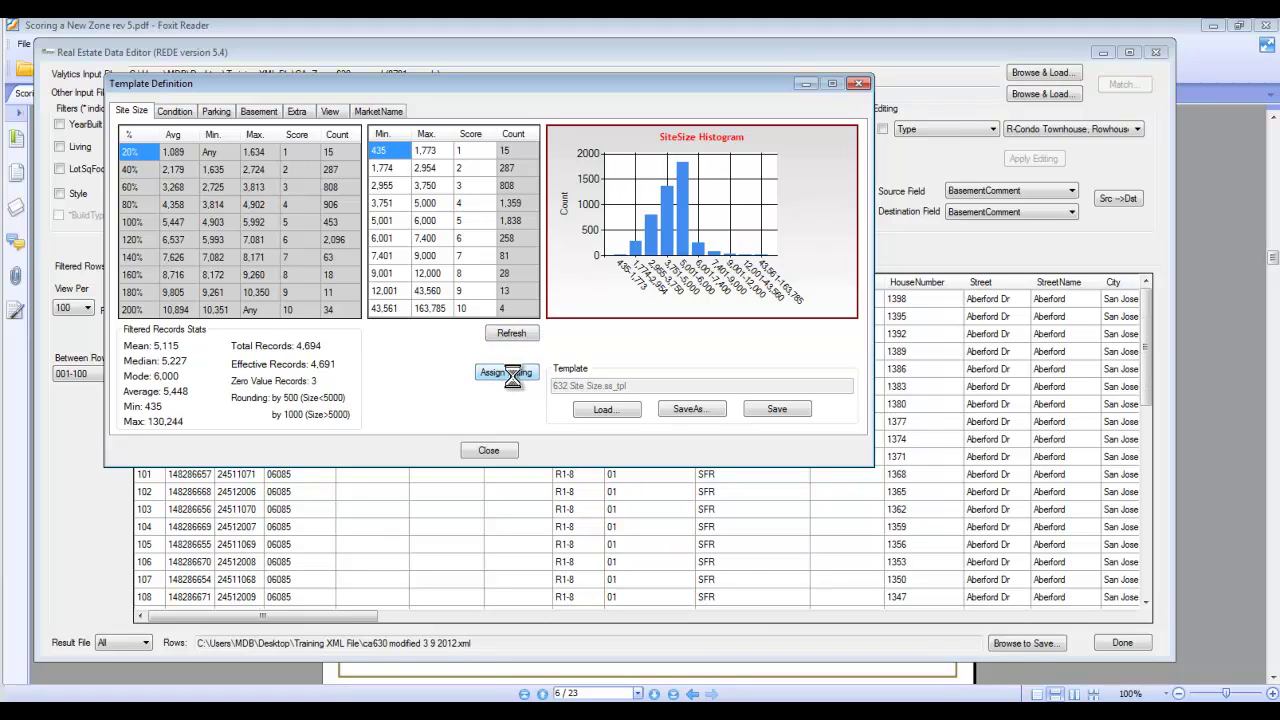
{"action": "left_click", "coordinate": [490, 451]}
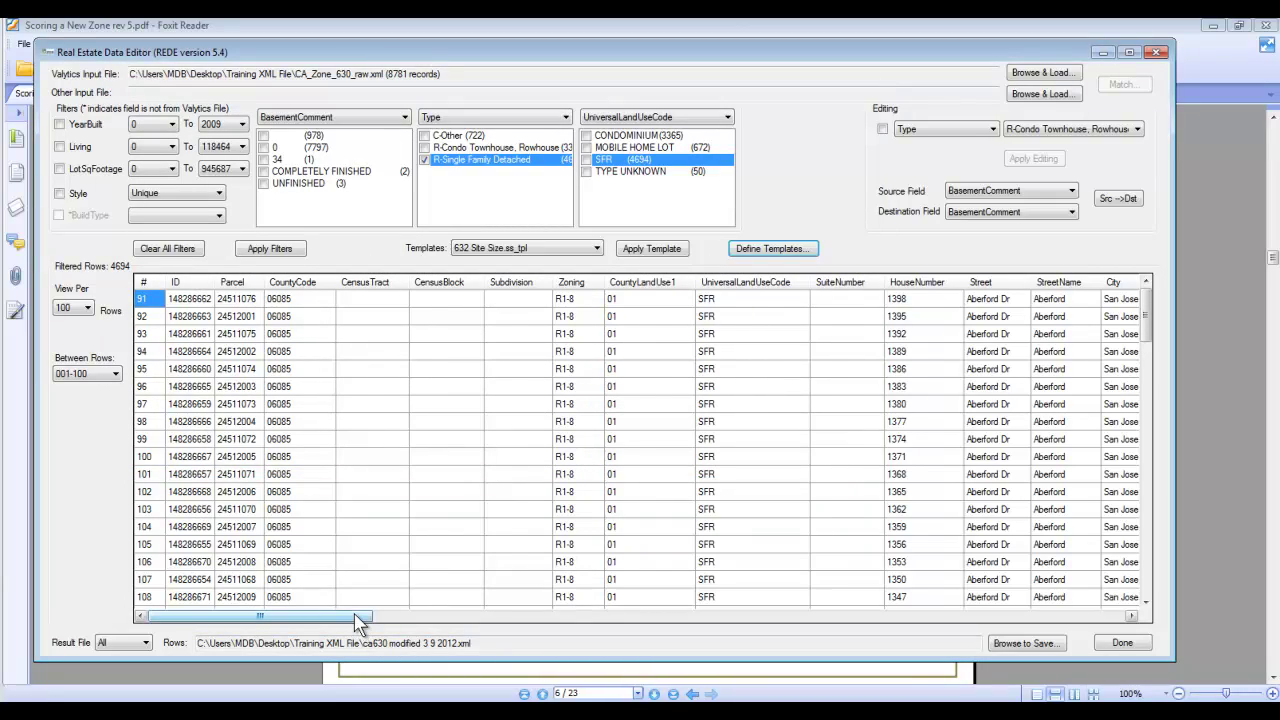
- Scroll to the SiteSizeRating column to check the assigned ratings, then reopen Define Templates
{"action": "left_click_drag", "start_coordinate": [359, 621], "coordinate": [772, 632]}
{"action": "left_click", "coordinate": [673, 535]}
{"action": "scroll", "coordinate": [675, 534], "scroll_direction": "down", "scroll_amount": 4}
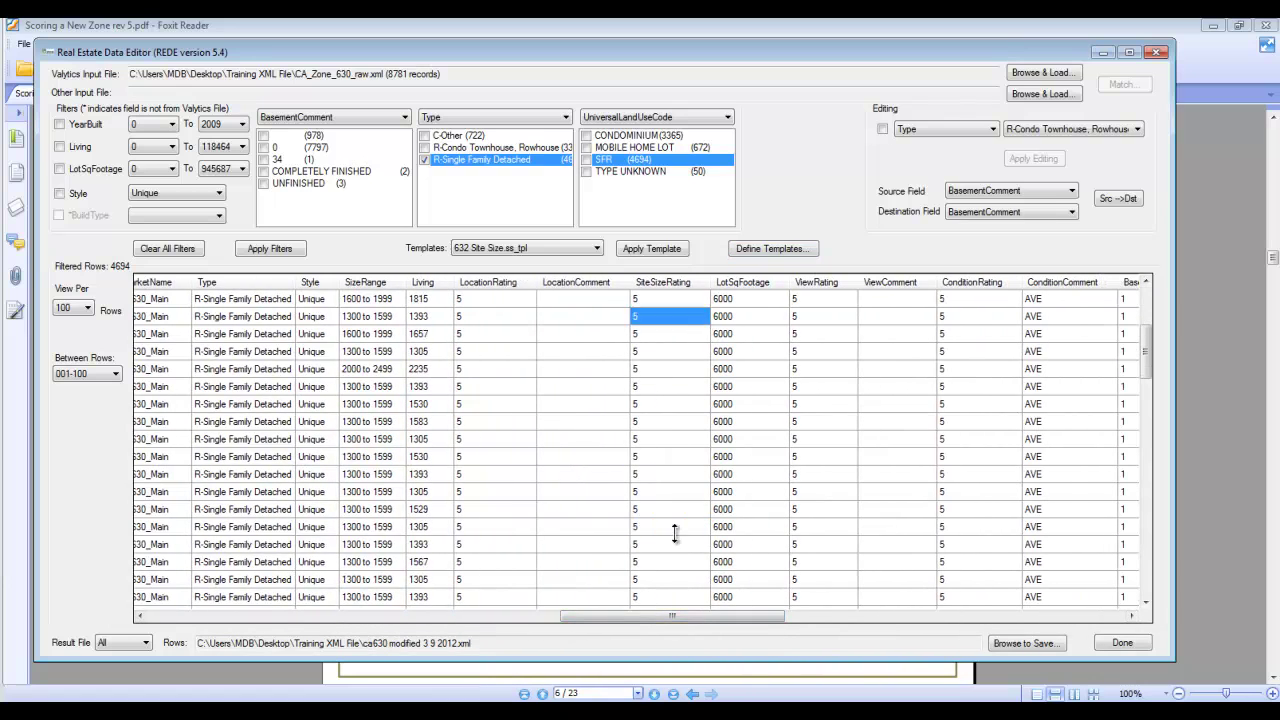
{"action": "scroll", "coordinate": [675, 534], "scroll_direction": "down", "scroll_amount": 6}
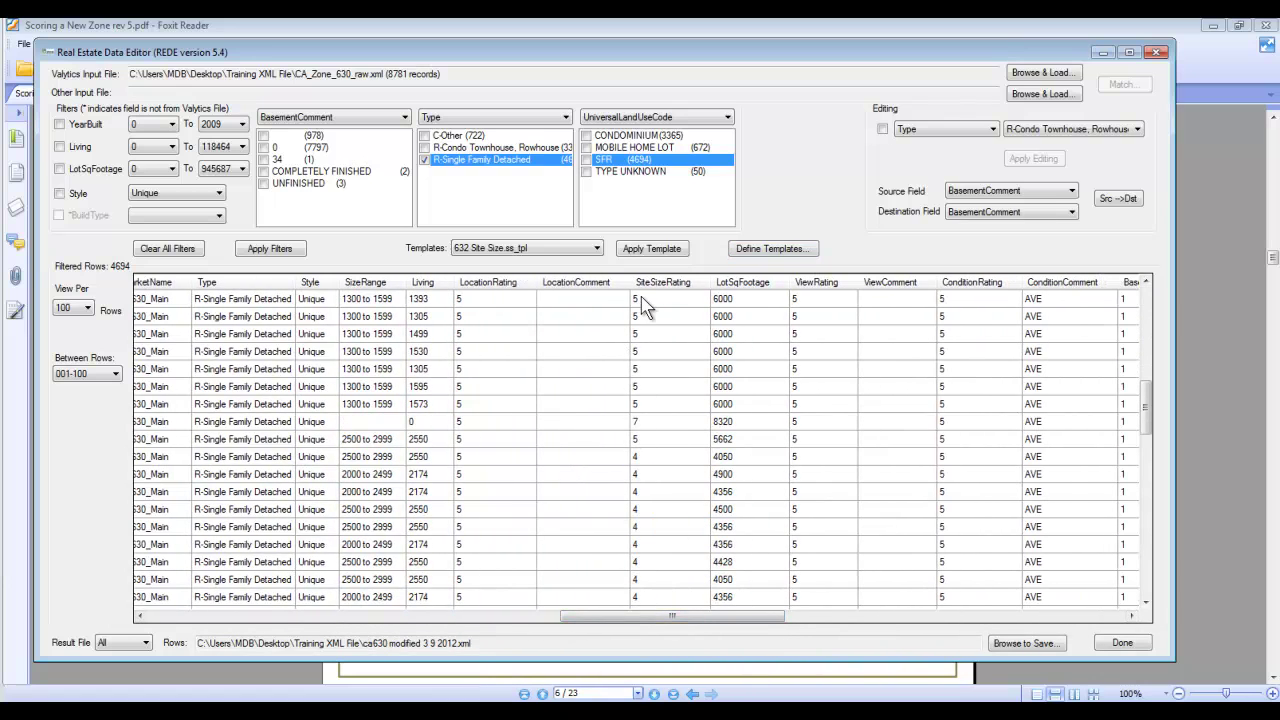
{"action": "scroll", "coordinate": [676, 545], "scroll_direction": "down", "scroll_amount": 4}
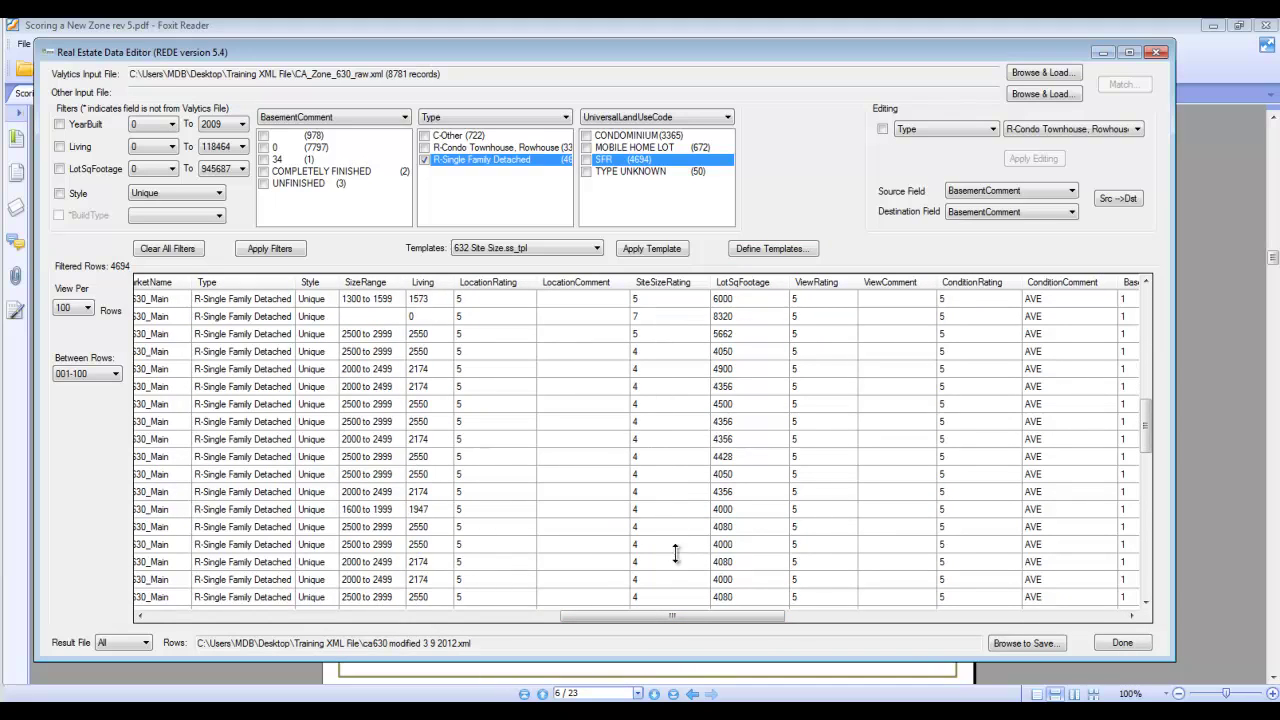
{"action": "scroll", "coordinate": [677, 568], "scroll_direction": "up", "scroll_amount": 10}
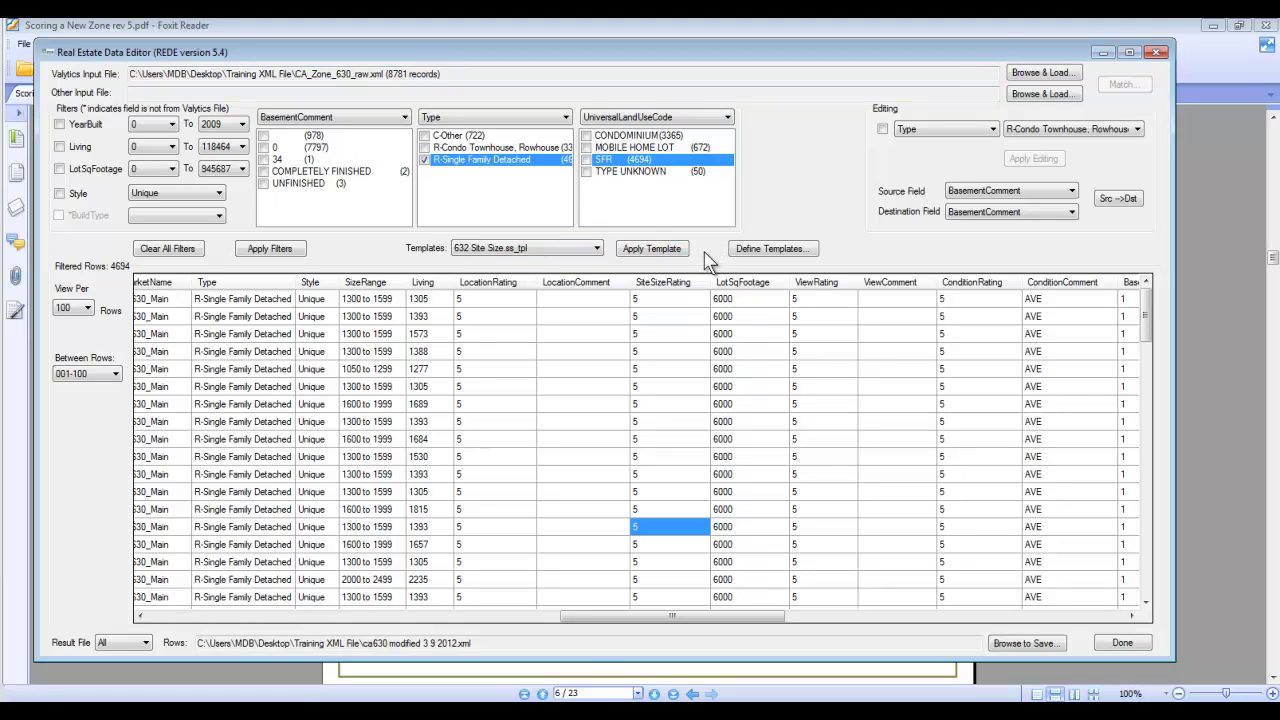
{"action": "left_click", "coordinate": [760, 252]}
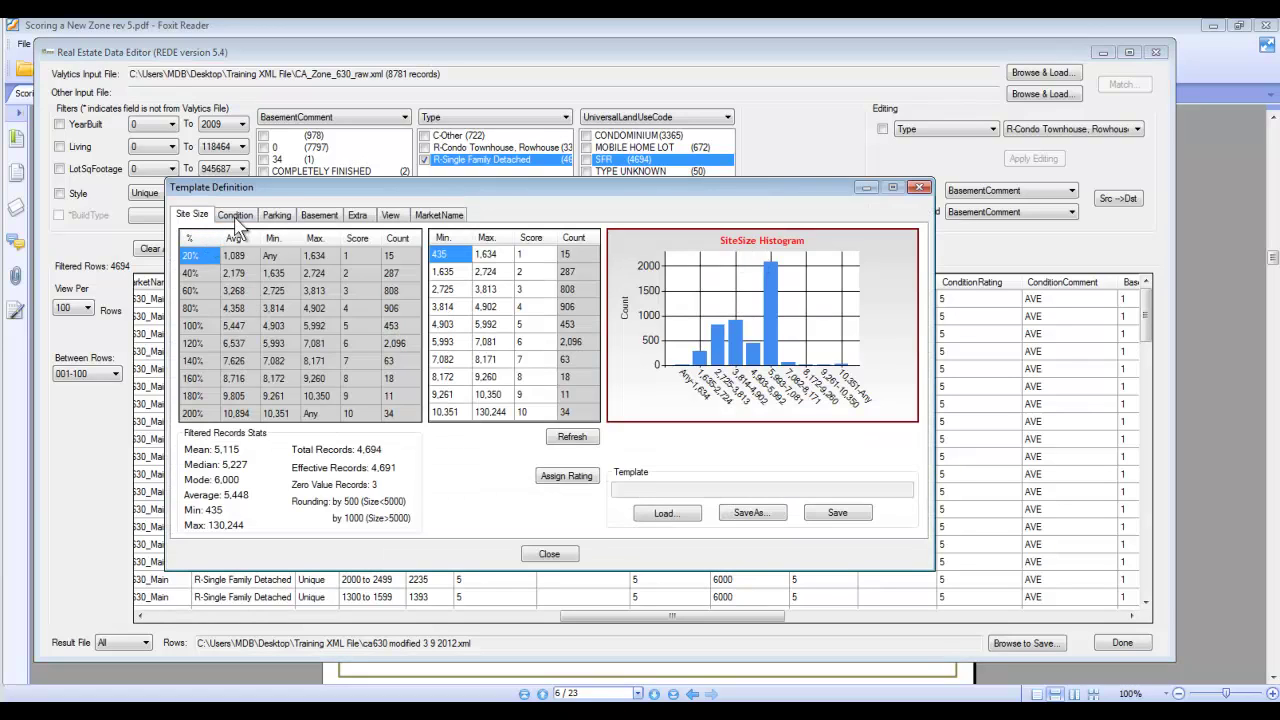
- Review the Condition tab's year-built ranges, then bring the scoring guide PDF forward
{"action": "left_click", "coordinate": [237, 218]}
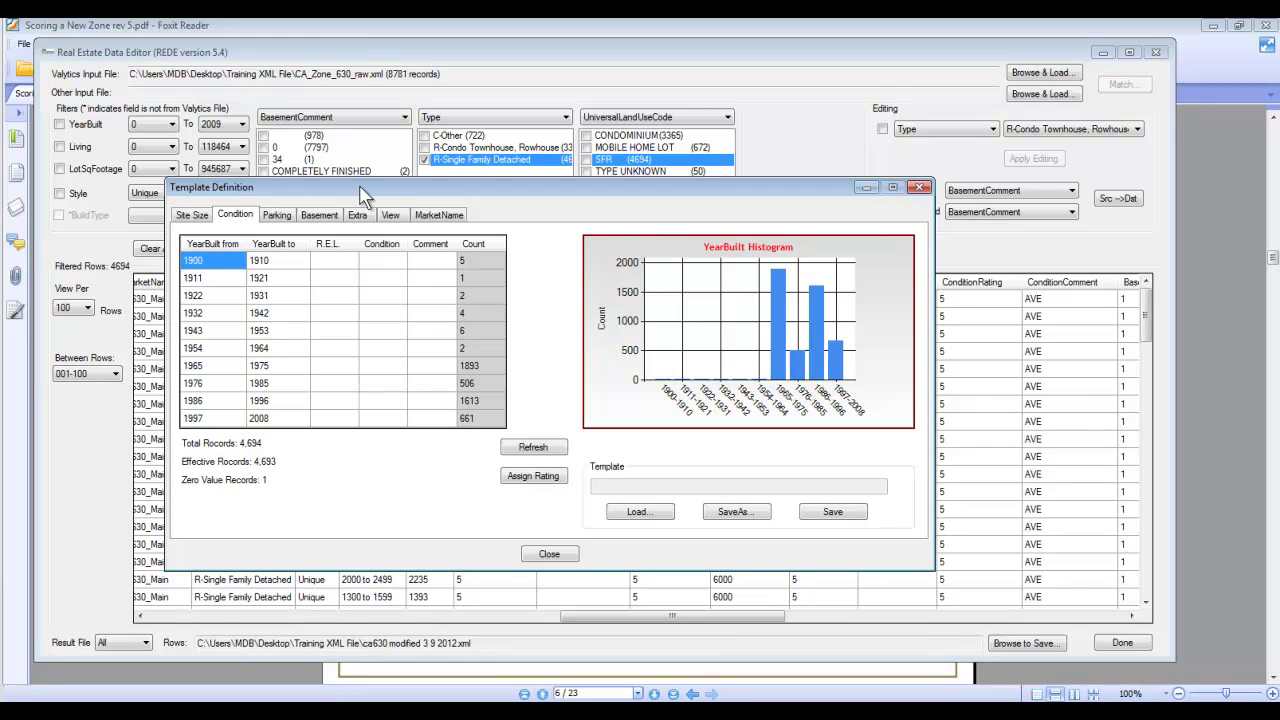
{"action": "left_click_drag", "start_coordinate": [363, 195], "coordinate": [369, 149]}
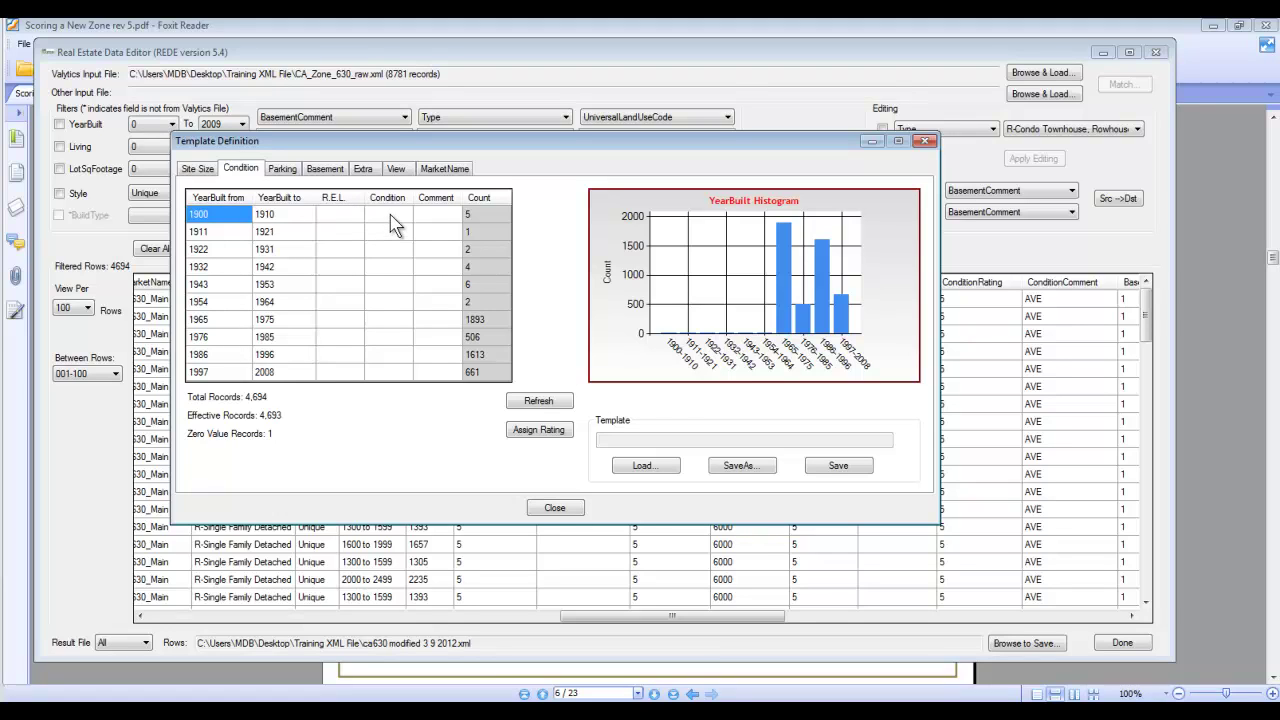
{"action": "left_click", "coordinate": [436, 219]}
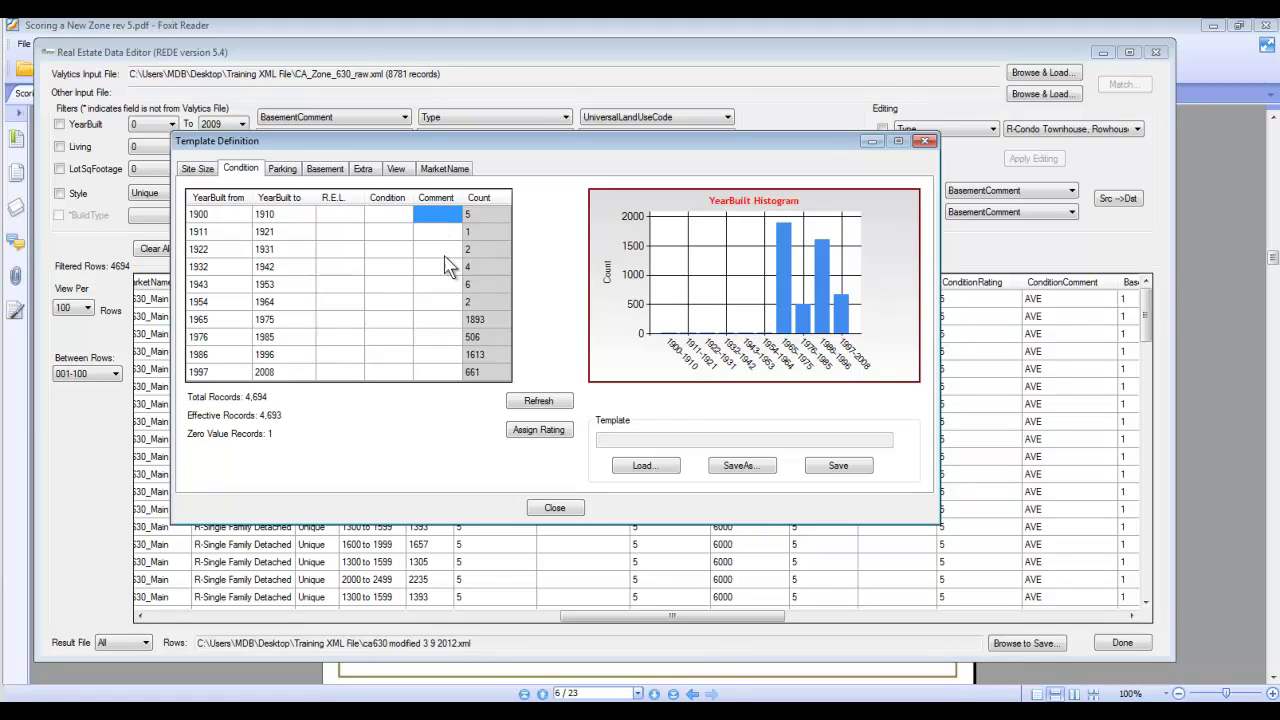
{"action": "left_click", "coordinate": [396, 678]}
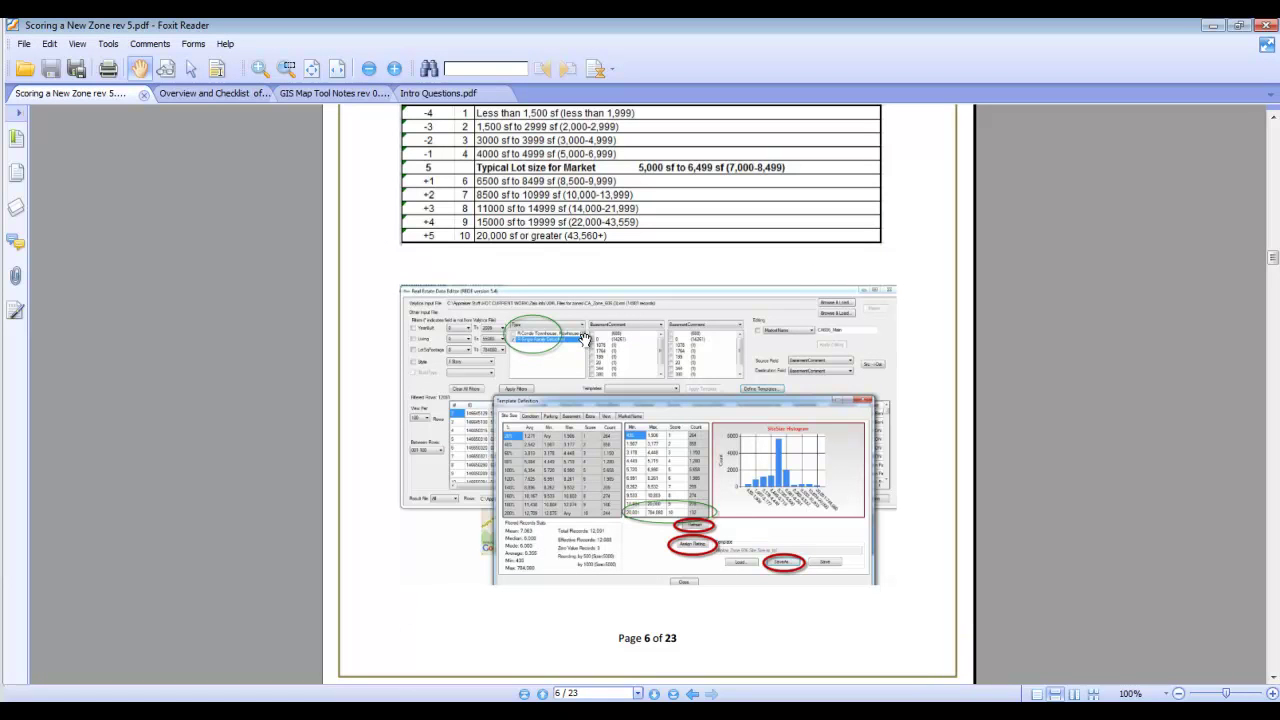
- Scroll the guide from page 7 to page 9's step 11 and Condition tab example
{"action": "scroll", "coordinate": [600, 355], "scroll_direction": "down", "scroll_amount": 2}
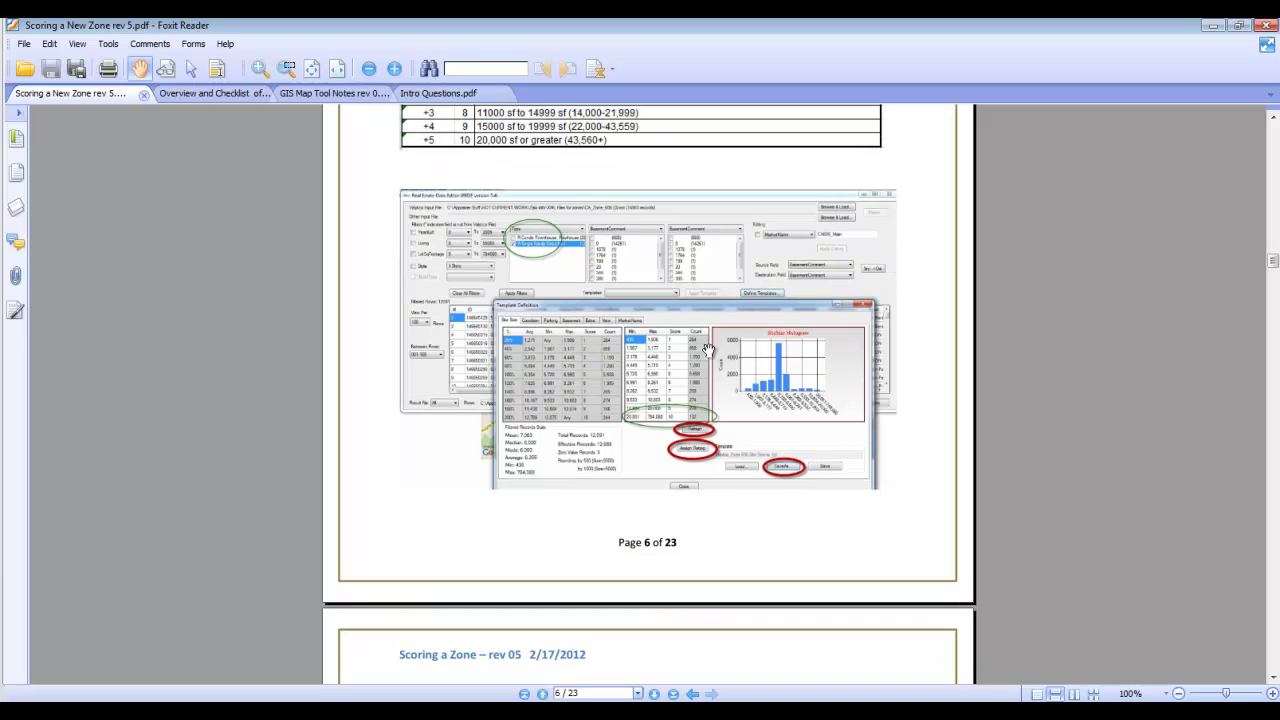
{"action": "scroll", "coordinate": [770, 390], "scroll_direction": "down", "scroll_amount": 10}
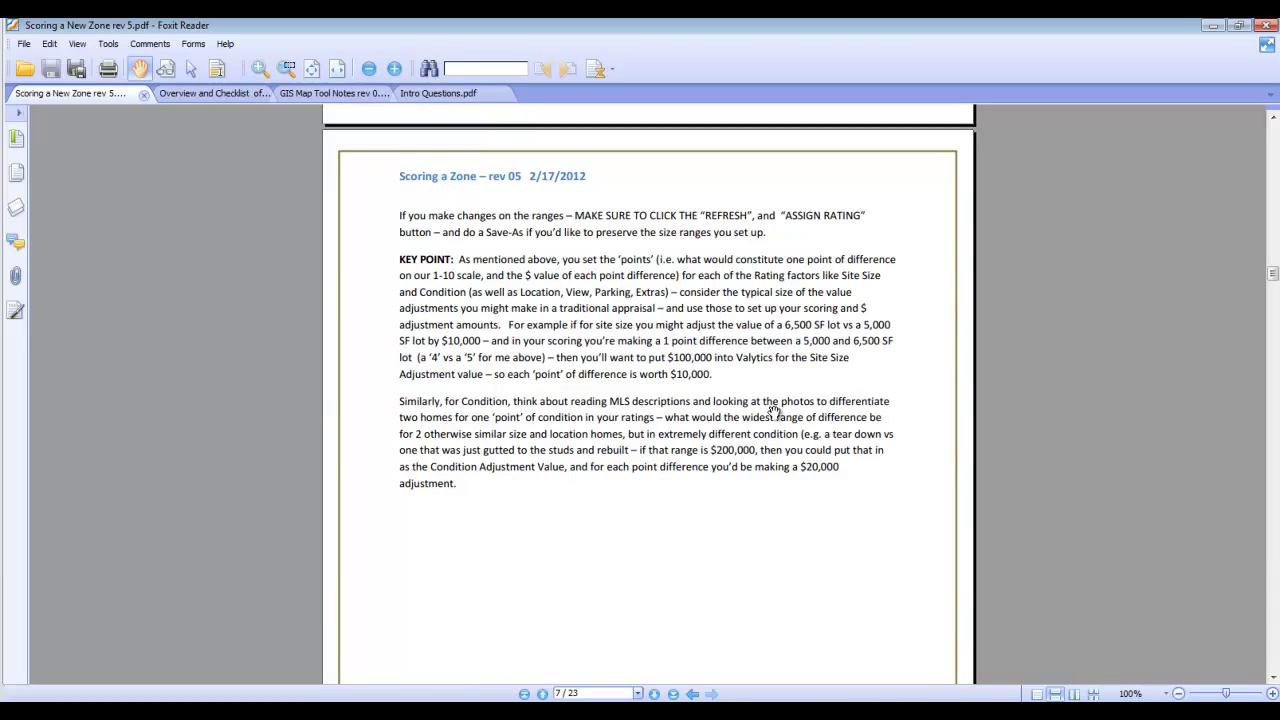
{"action": "scroll", "coordinate": [774, 410], "scroll_direction": "down", "scroll_amount": 19}
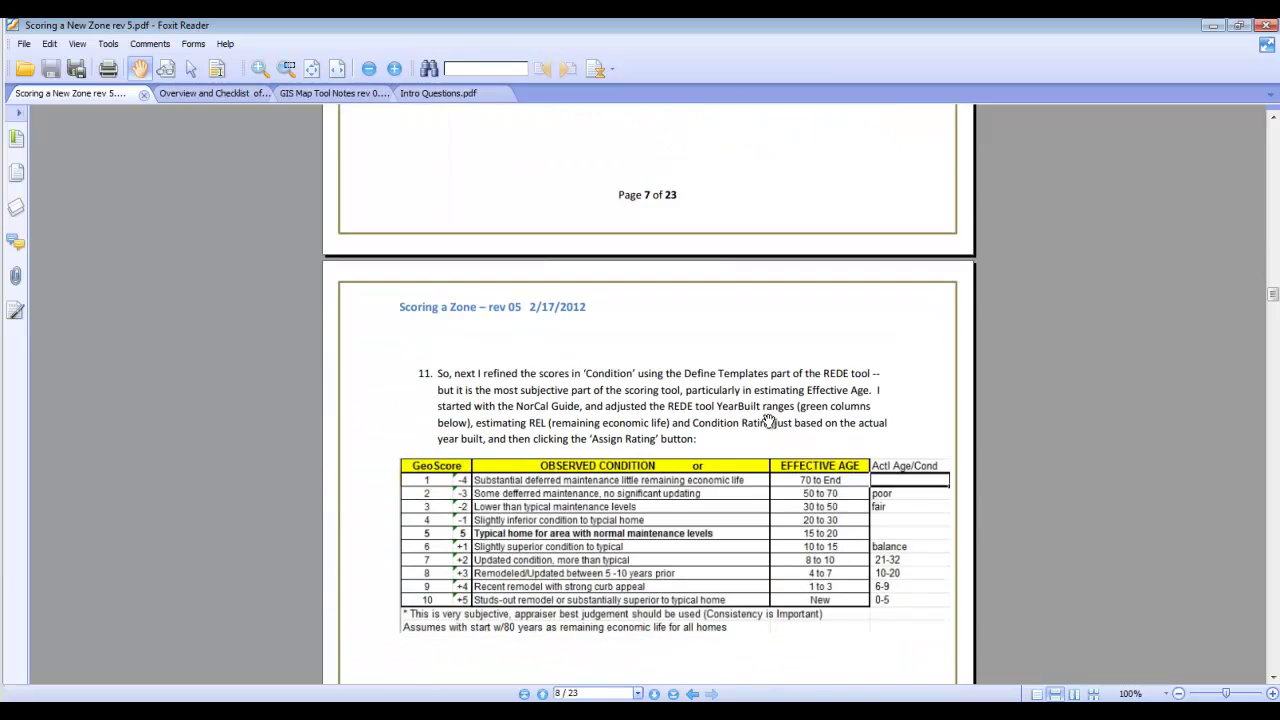
{"action": "scroll", "coordinate": [770, 422], "scroll_direction": "down", "scroll_amount": 4}
{"action": "scroll", "coordinate": [768, 420], "scroll_direction": "down", "scroll_amount": 20}
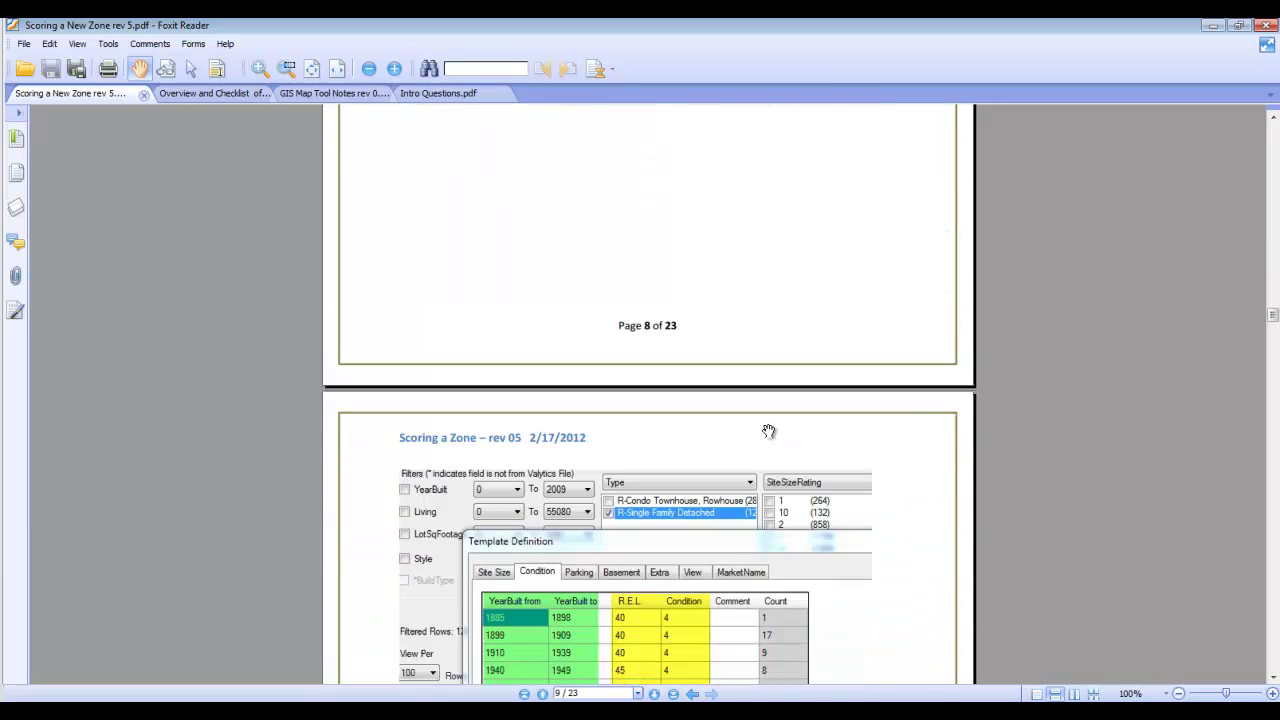
{"action": "scroll", "coordinate": [768, 430], "scroll_direction": "down", "scroll_amount": 1}
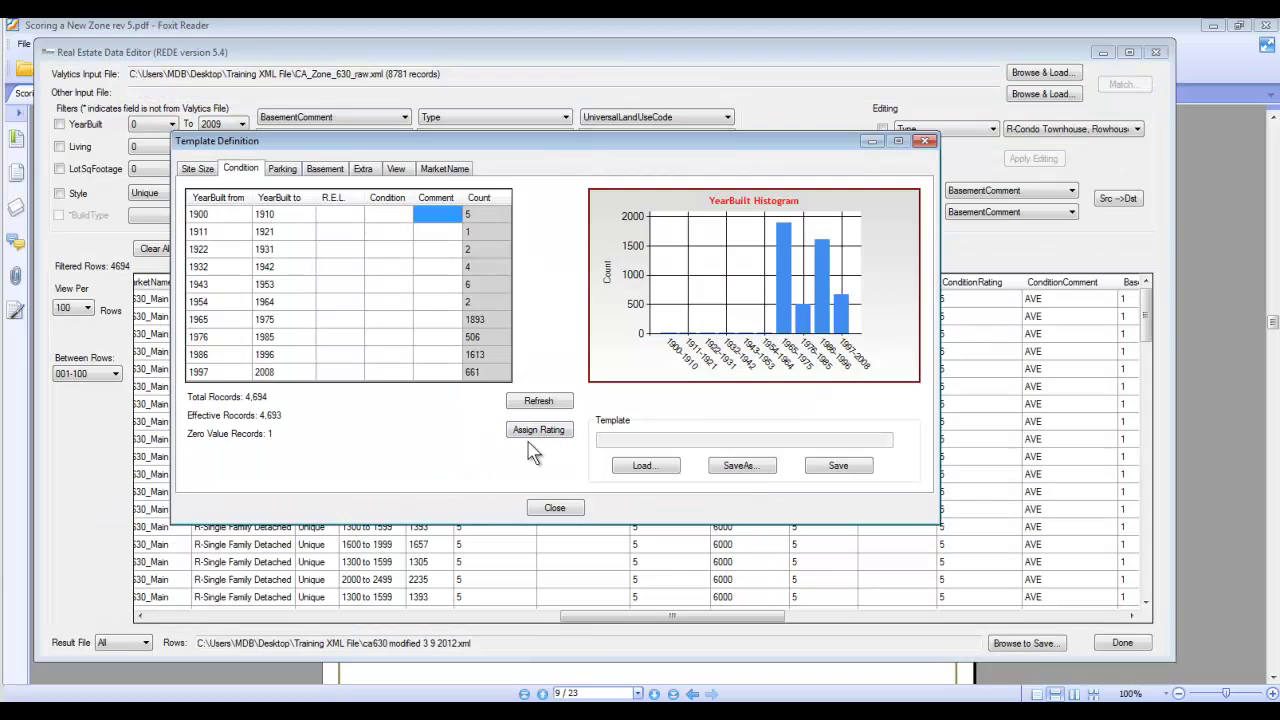
- Load 632SFRCond.cd_tpl, assign its condition ratings despite empty cells, and attempt to close the dialog
{"action": "left_click", "coordinate": [664, 468]}
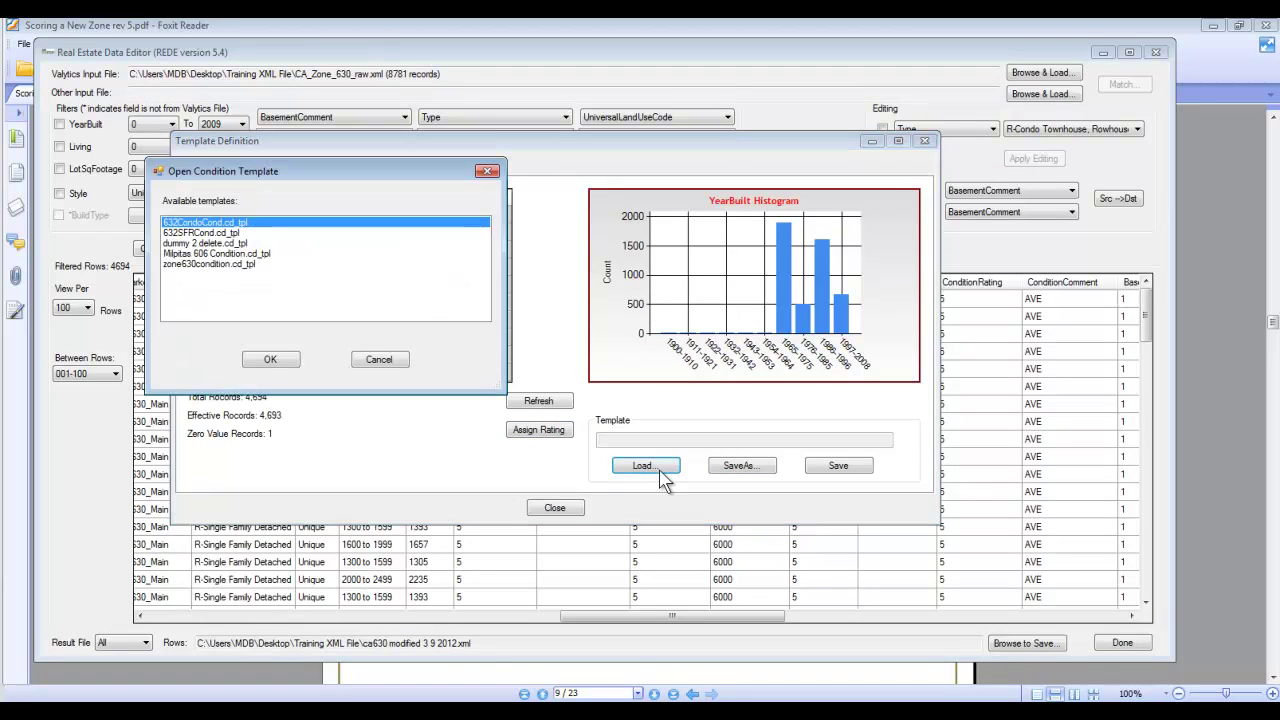
{"action": "left_click", "coordinate": [218, 233]}
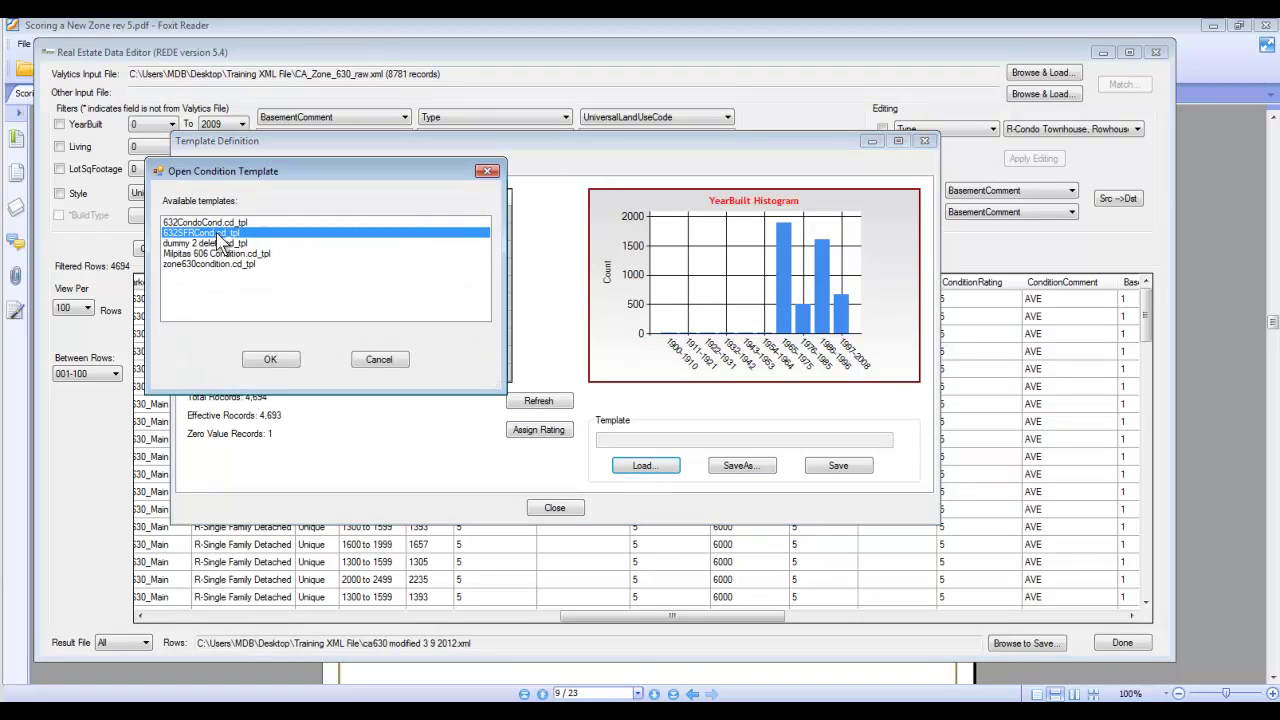
{"action": "left_click", "coordinate": [269, 360]}
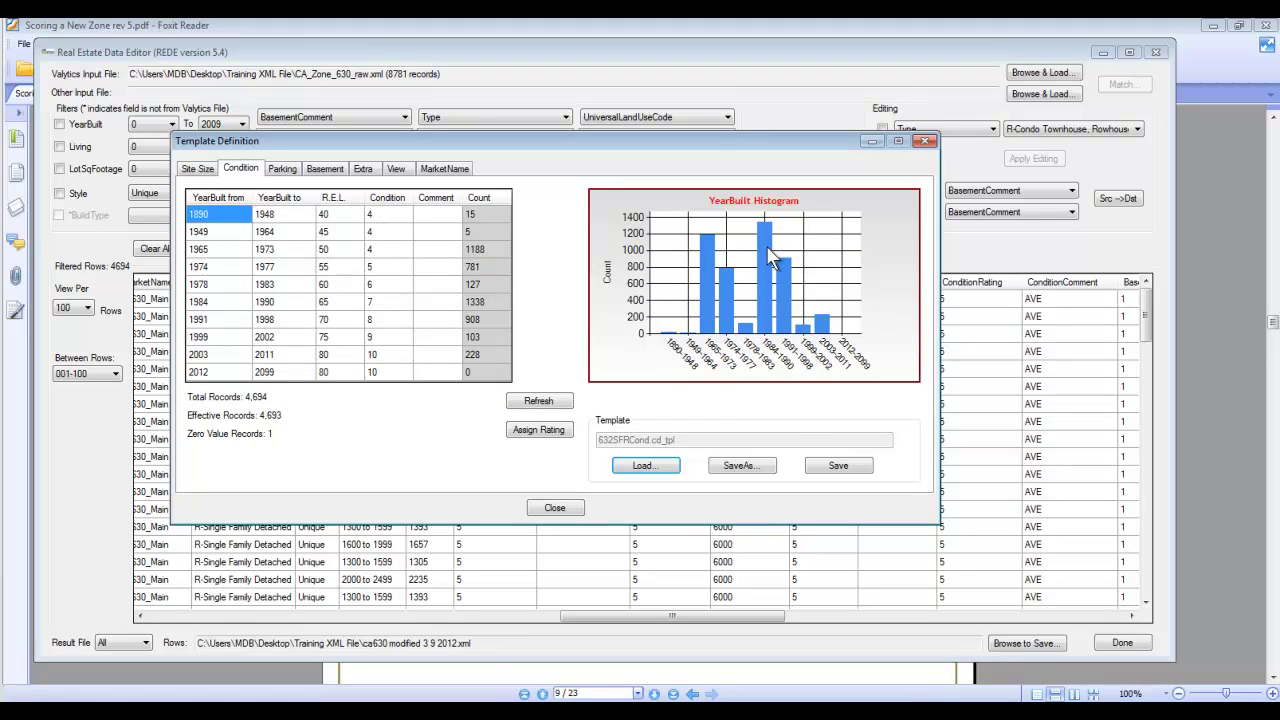
{"action": "left_click", "coordinate": [537, 432]}
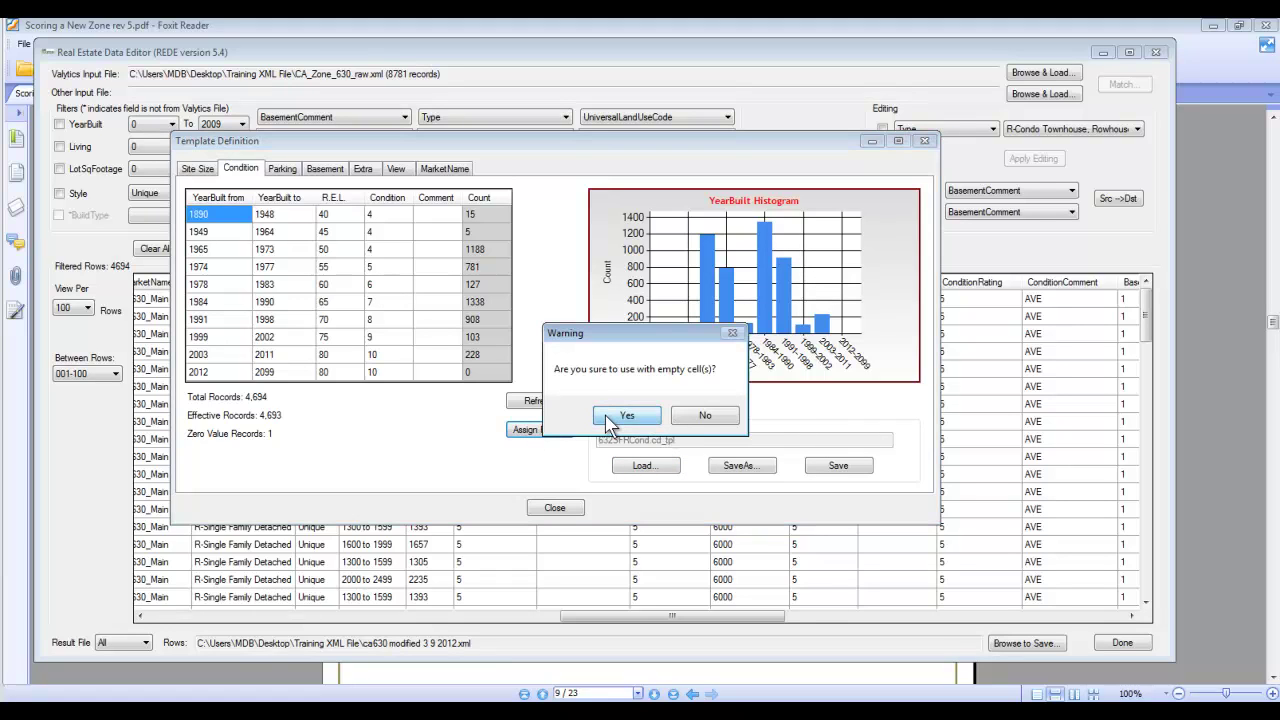
{"action": "left_click", "coordinate": [612, 421]}
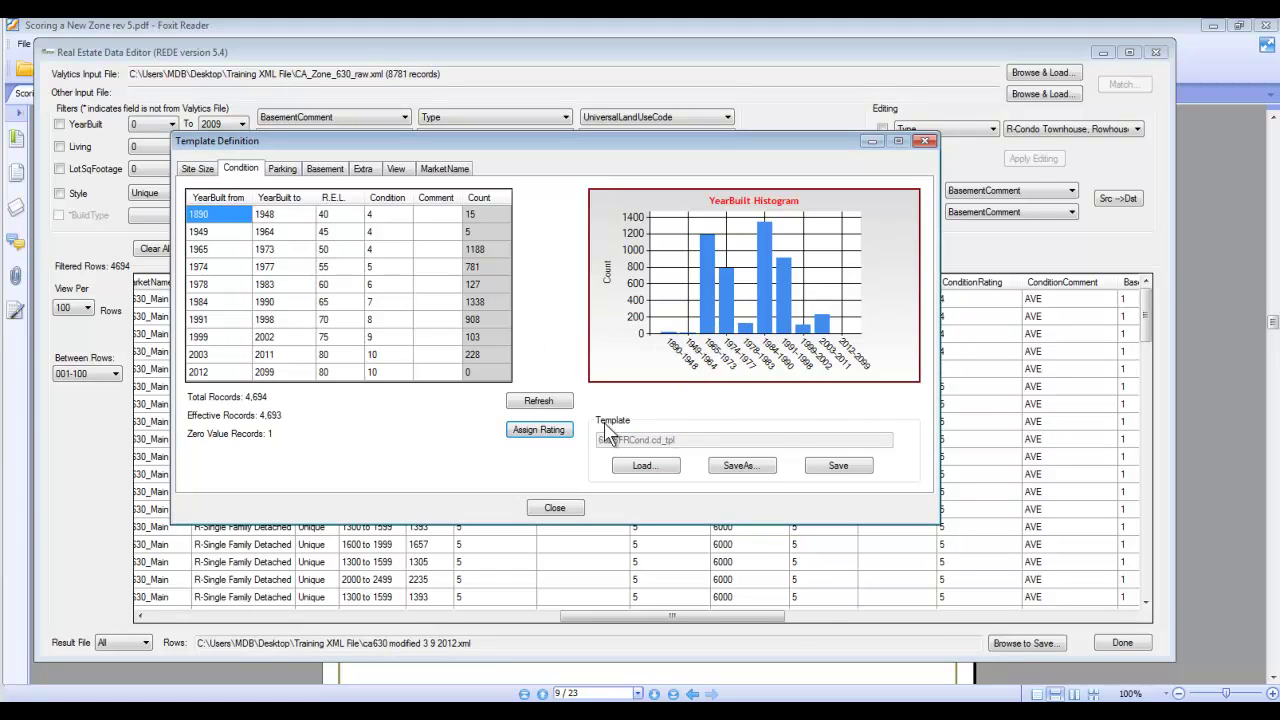
{"action": "left_click", "coordinate": [563, 515]}
{"action": "left_click", "coordinate": [555, 509]}
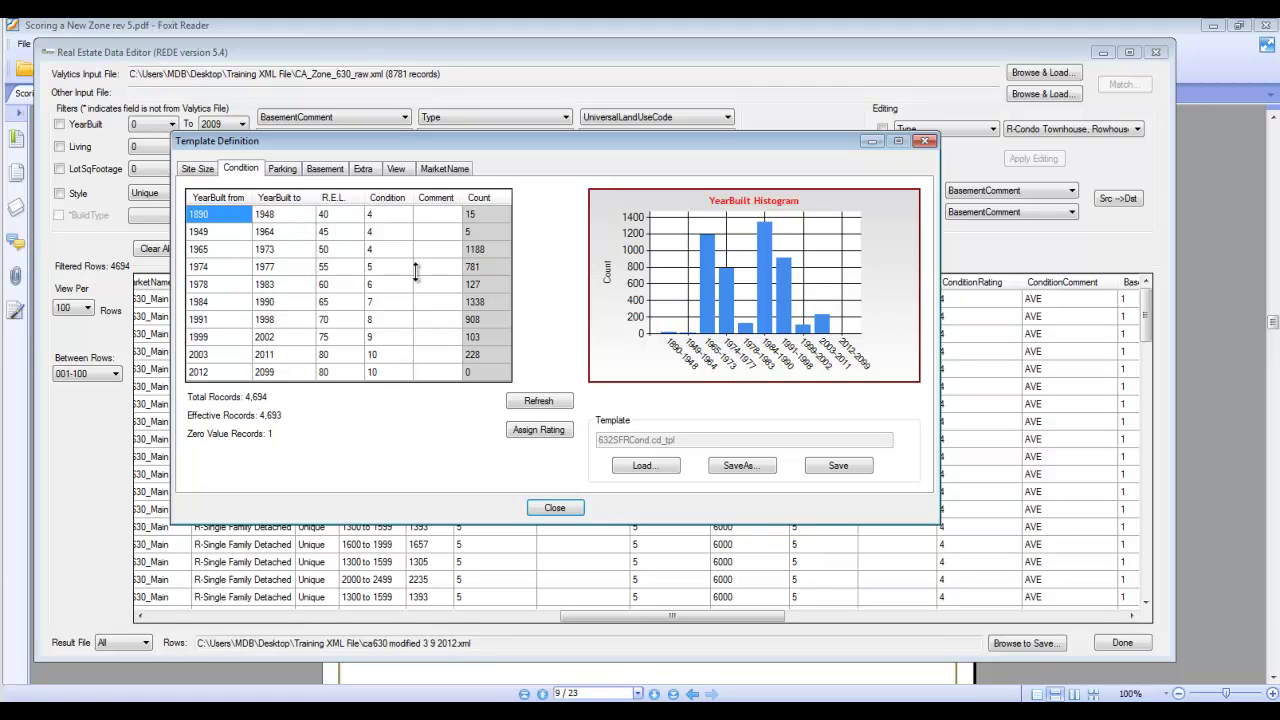
- Look over the Parking, Basement, Extra and View comment scores without changes, then close Template Definition
{"action": "left_click", "coordinate": [284, 170]}
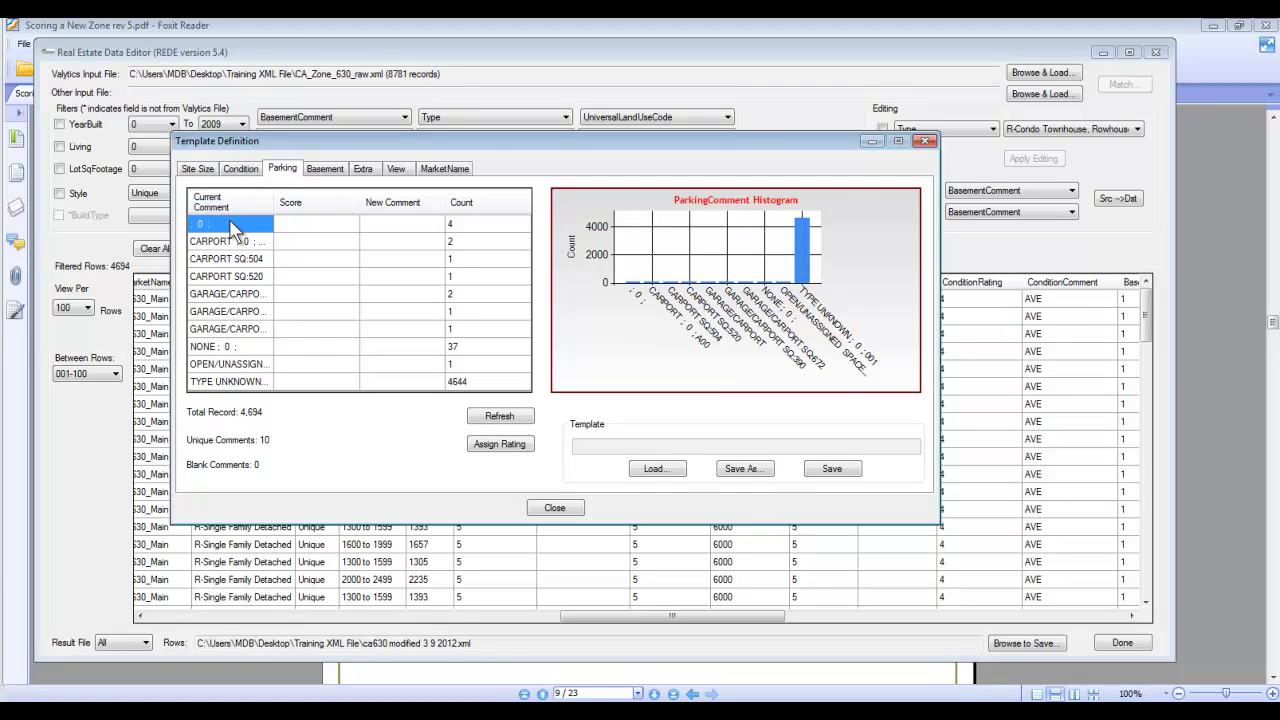
{"action": "left_click", "coordinate": [478, 313]}
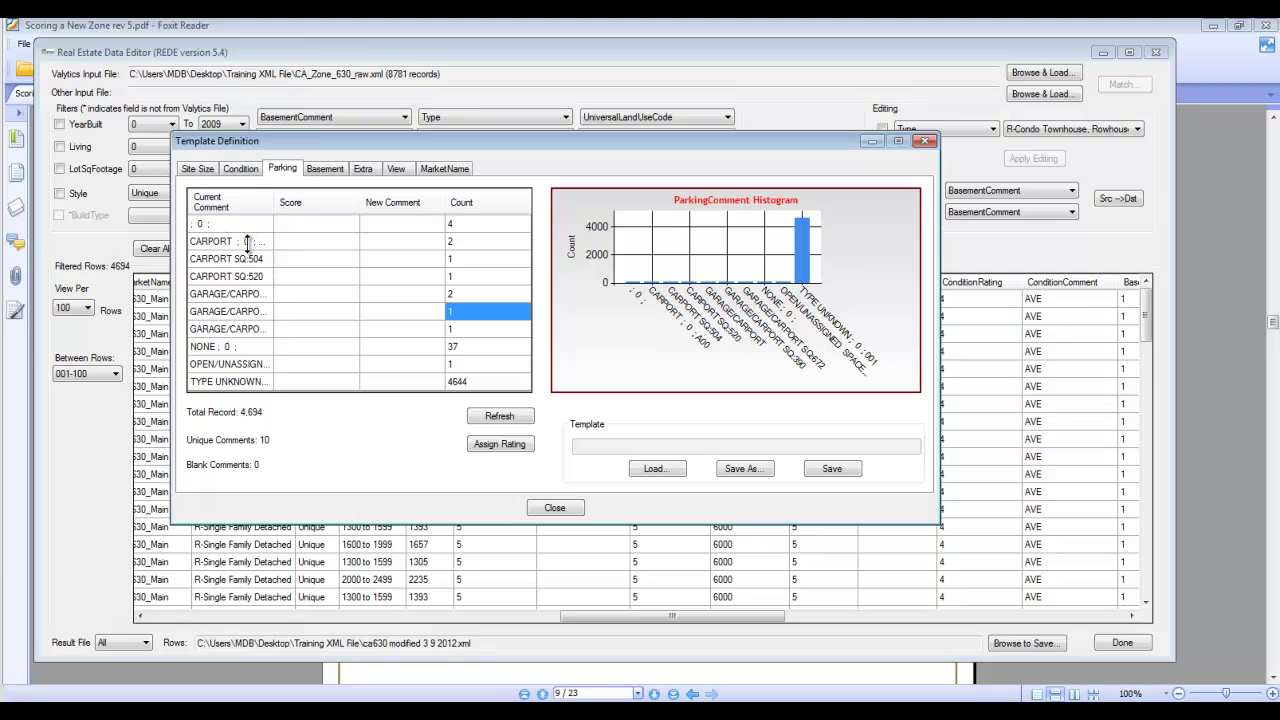
{"action": "left_click", "coordinate": [326, 170]}
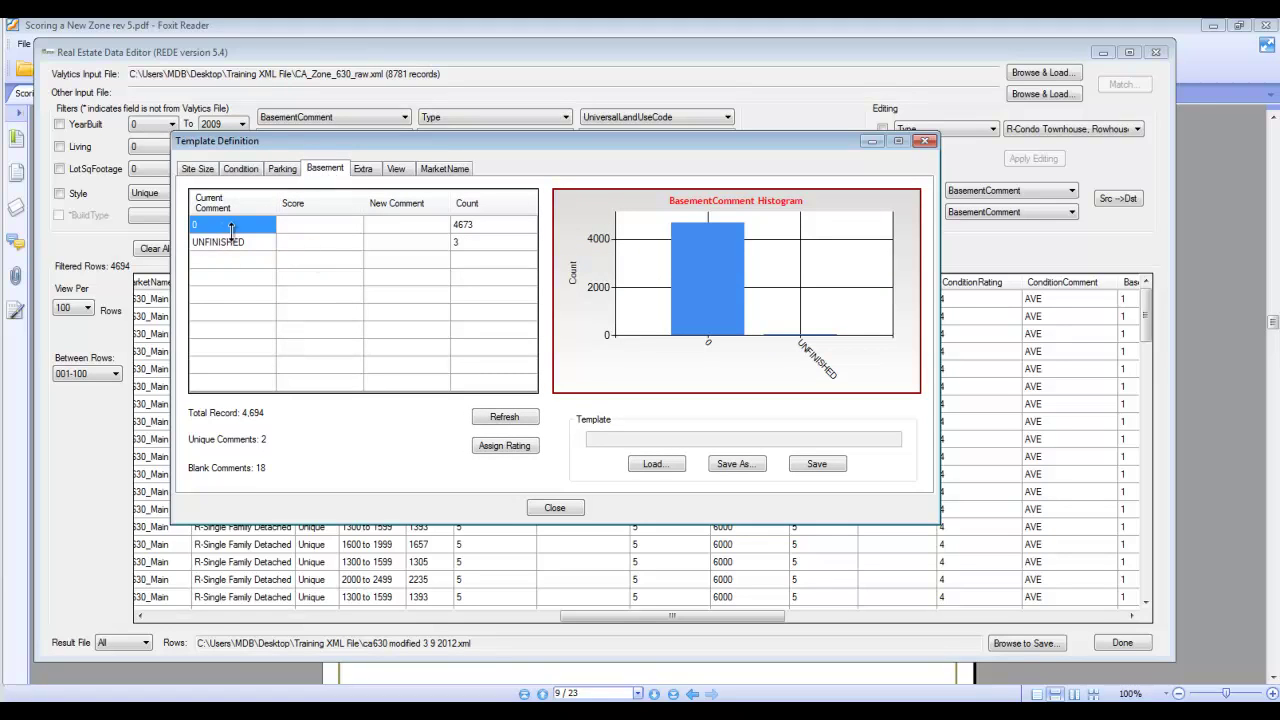
{"action": "left_click", "coordinate": [368, 170]}
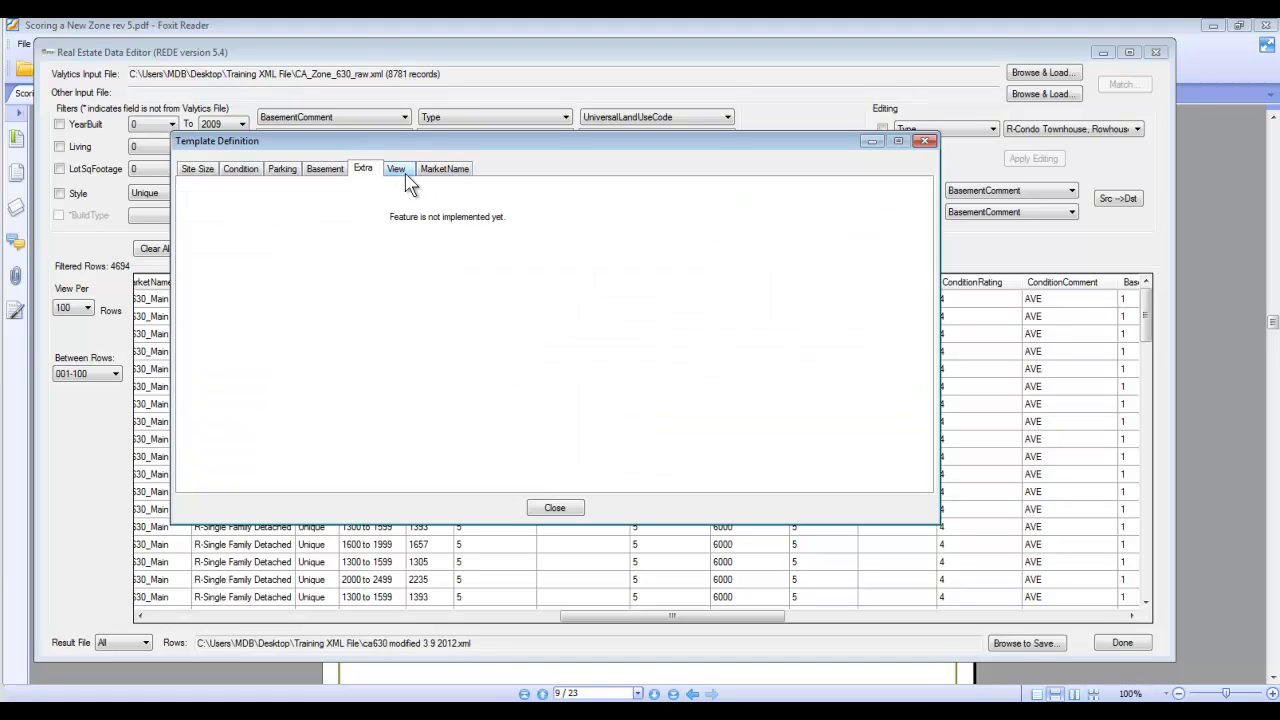
{"action": "left_click", "coordinate": [404, 172]}
{"action": "left_click", "coordinate": [363, 172]}
{"action": "left_click", "coordinate": [333, 172]}
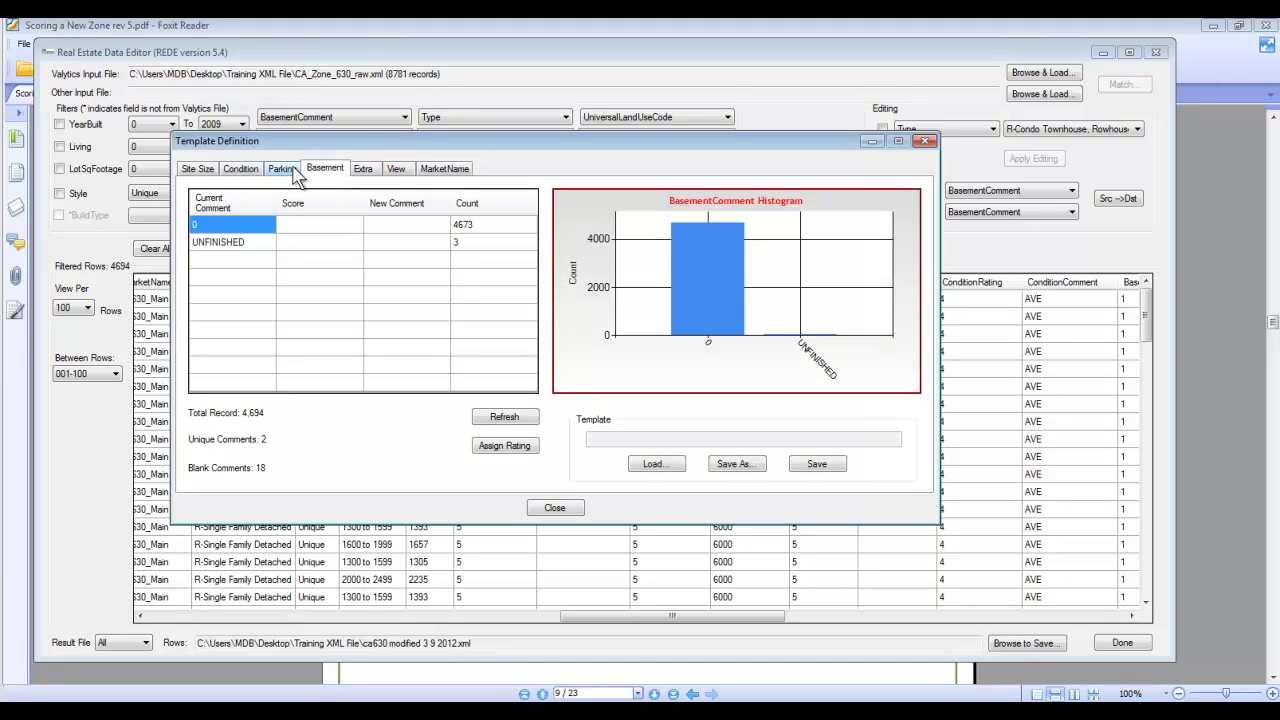
{"action": "left_click", "coordinate": [283, 171]}
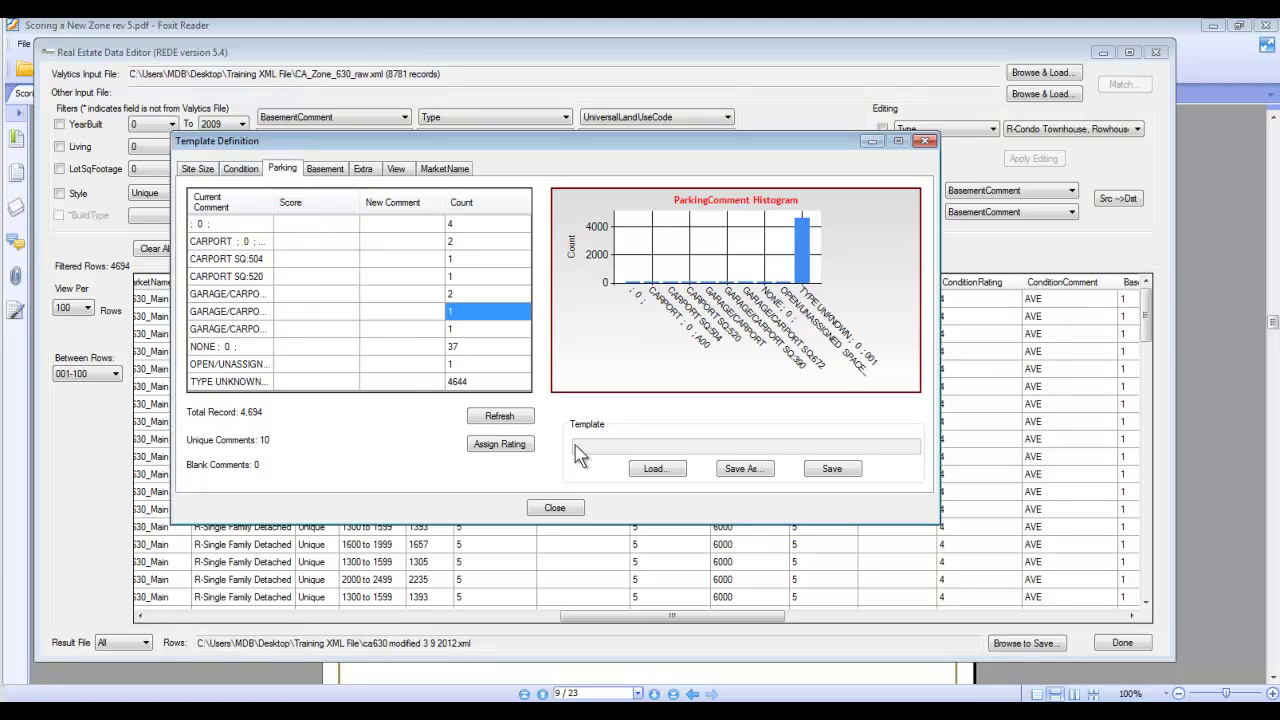
{"action": "left_click", "coordinate": [563, 507]}
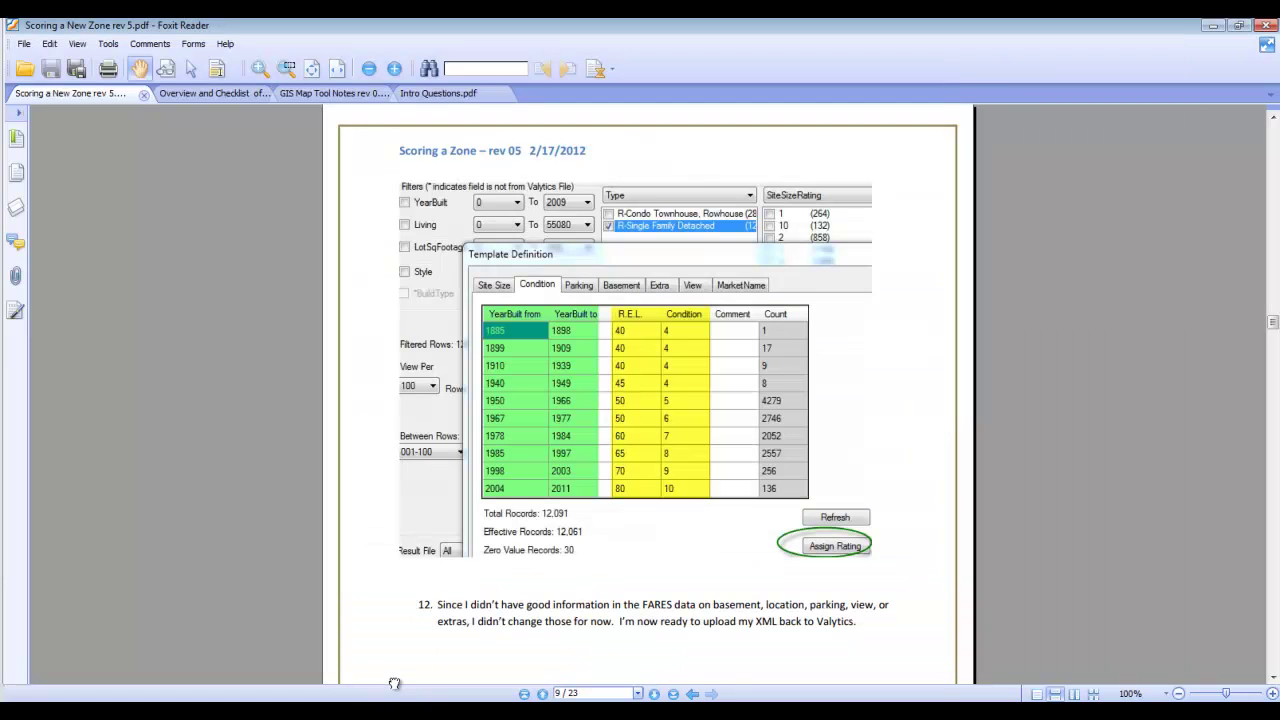
- Scroll the guide to page 10's step 13 upload instructions, then switch back to REDE
{"action": "left_click", "coordinate": [392, 682]}
{"action": "scroll", "coordinate": [418, 617], "scroll_direction": "down", "scroll_amount": 3}
{"action": "scroll", "coordinate": [419, 617], "scroll_direction": "down", "scroll_amount": 12}
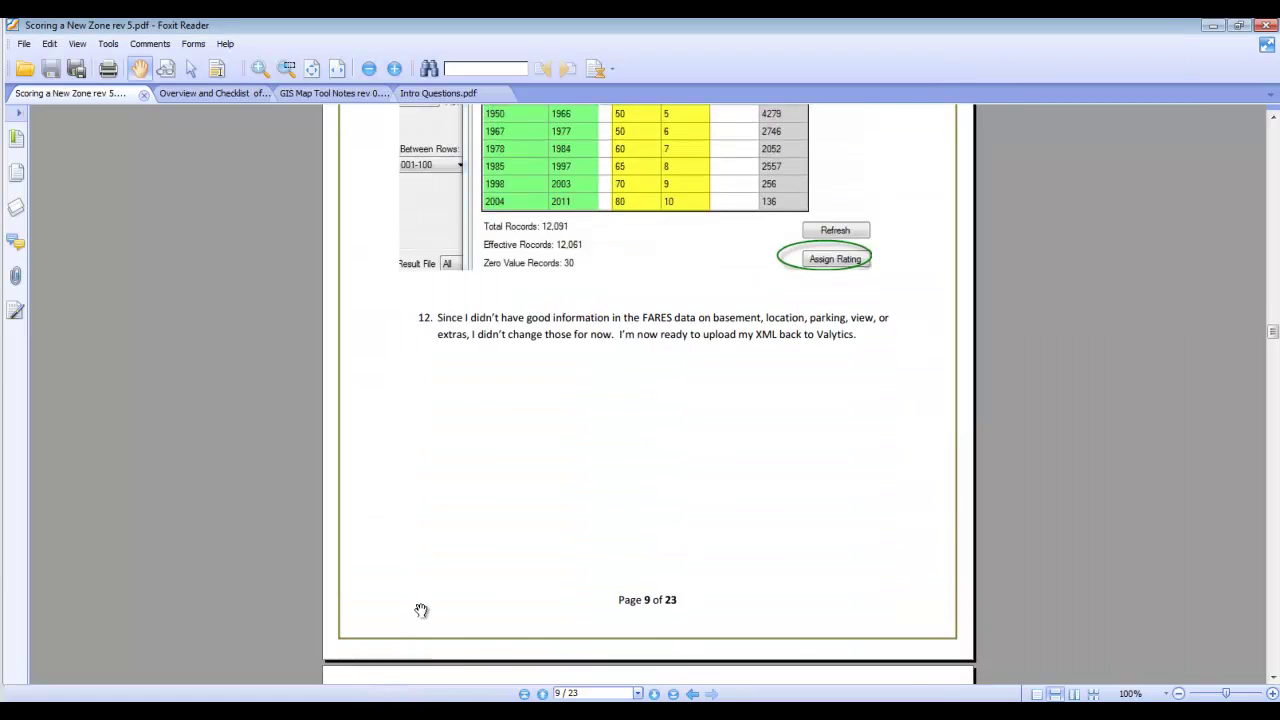
{"action": "scroll", "coordinate": [426, 598], "scroll_direction": "down", "scroll_amount": 5}
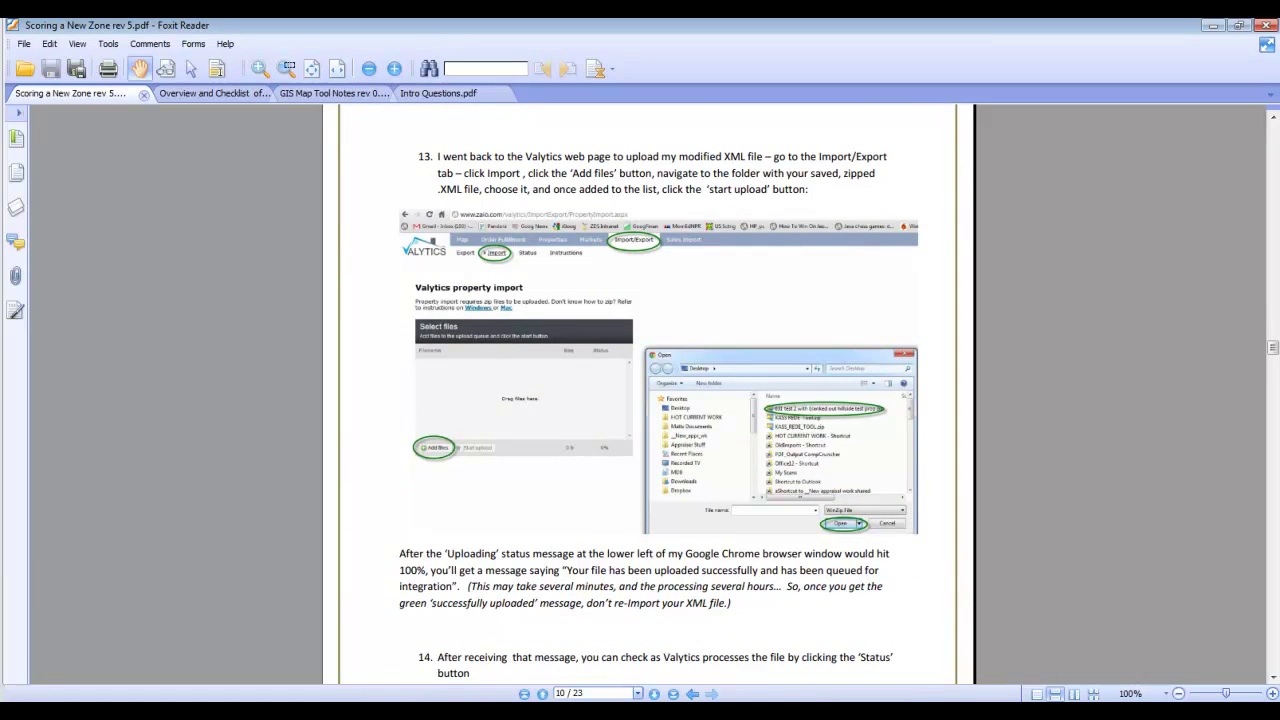
{"action": "key", "text": "alt+Tab"}
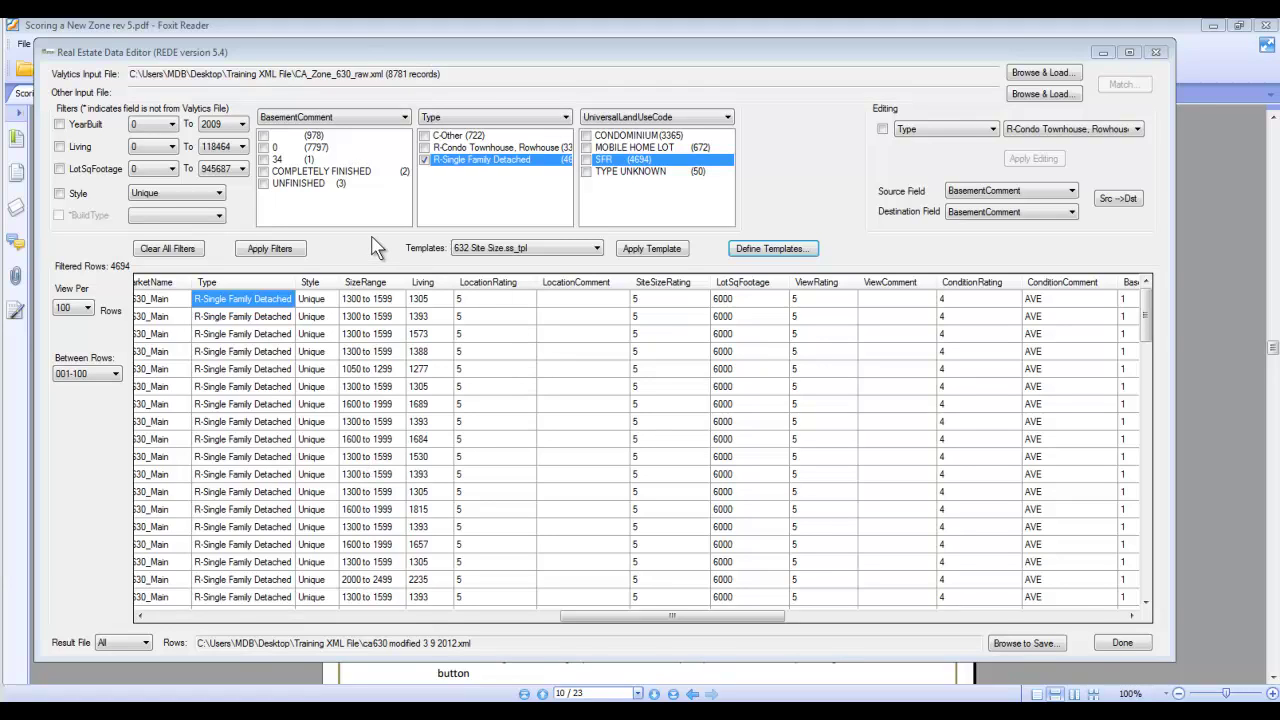
- Click Done to end the scoring session and close the Real Estate Data Editor
{"action": "left_click", "coordinate": [1123, 646]}
{"action": "left_click", "coordinate": [1124, 643]}
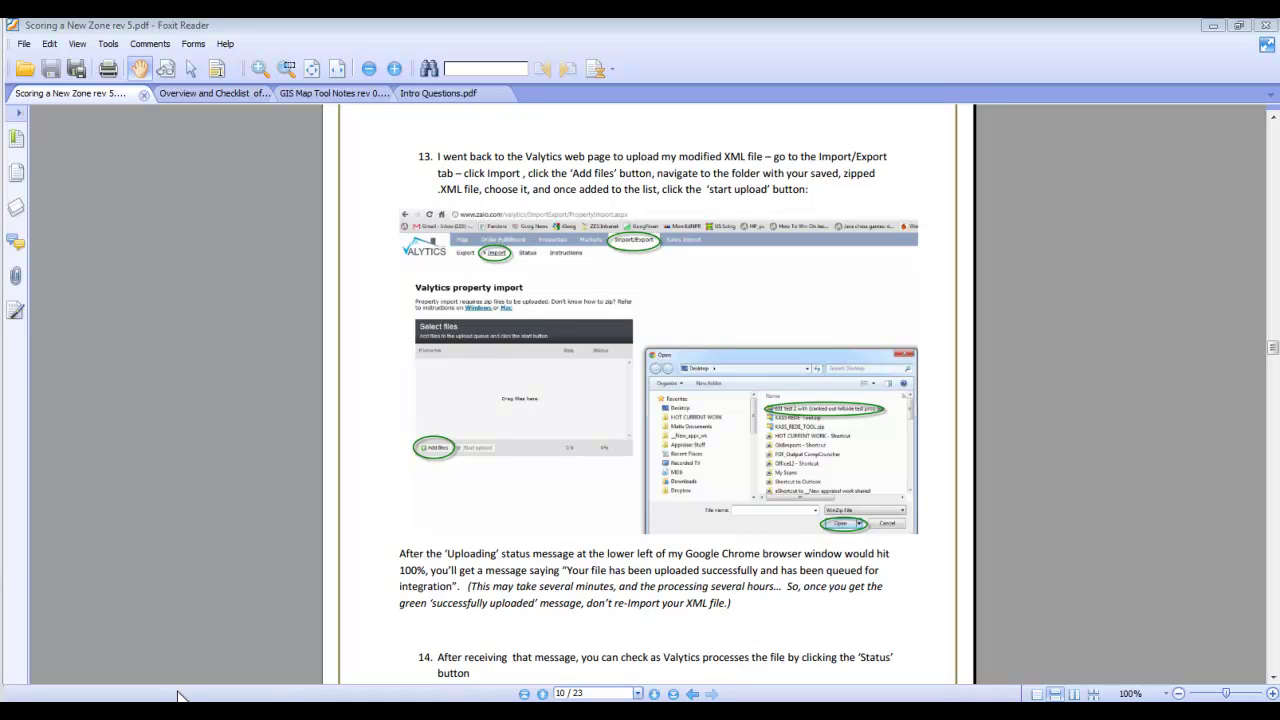
- Sort the Training XML File folder by date modified and select ca630 modified 3 9 2012.xml
{"action": "key", "text": "alt+Tab"}
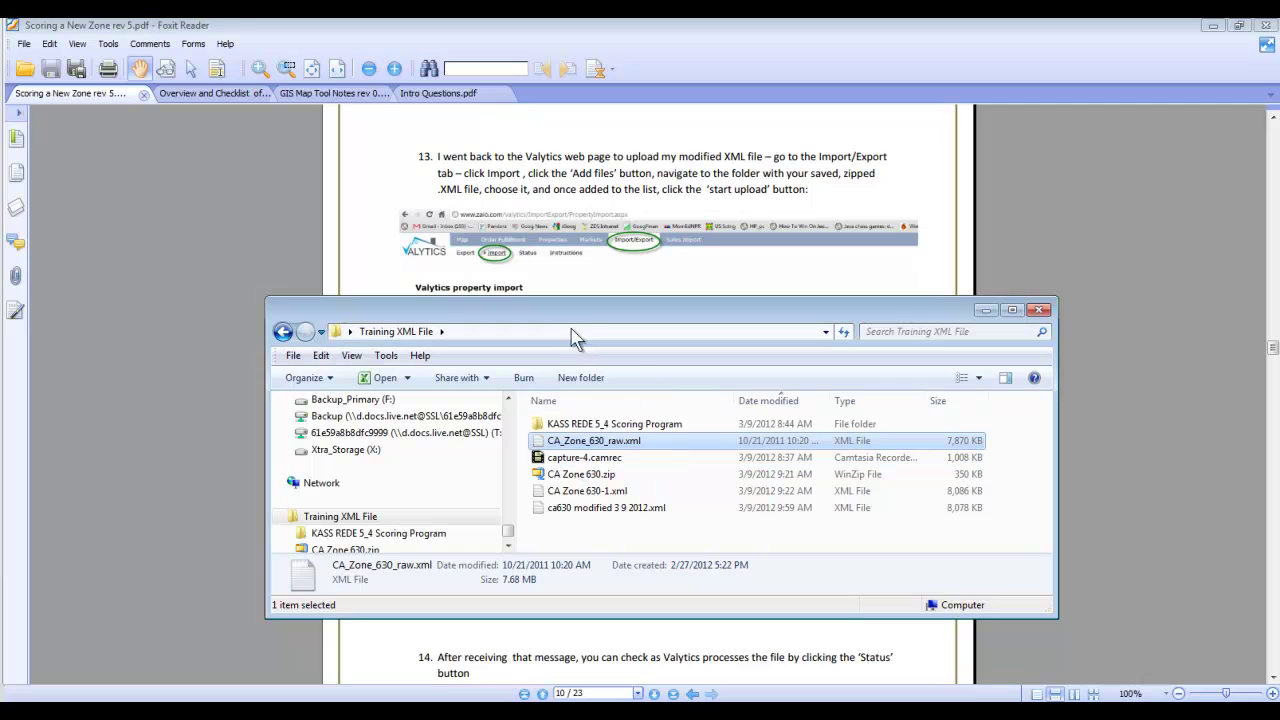
{"action": "left_click", "coordinate": [770, 401]}
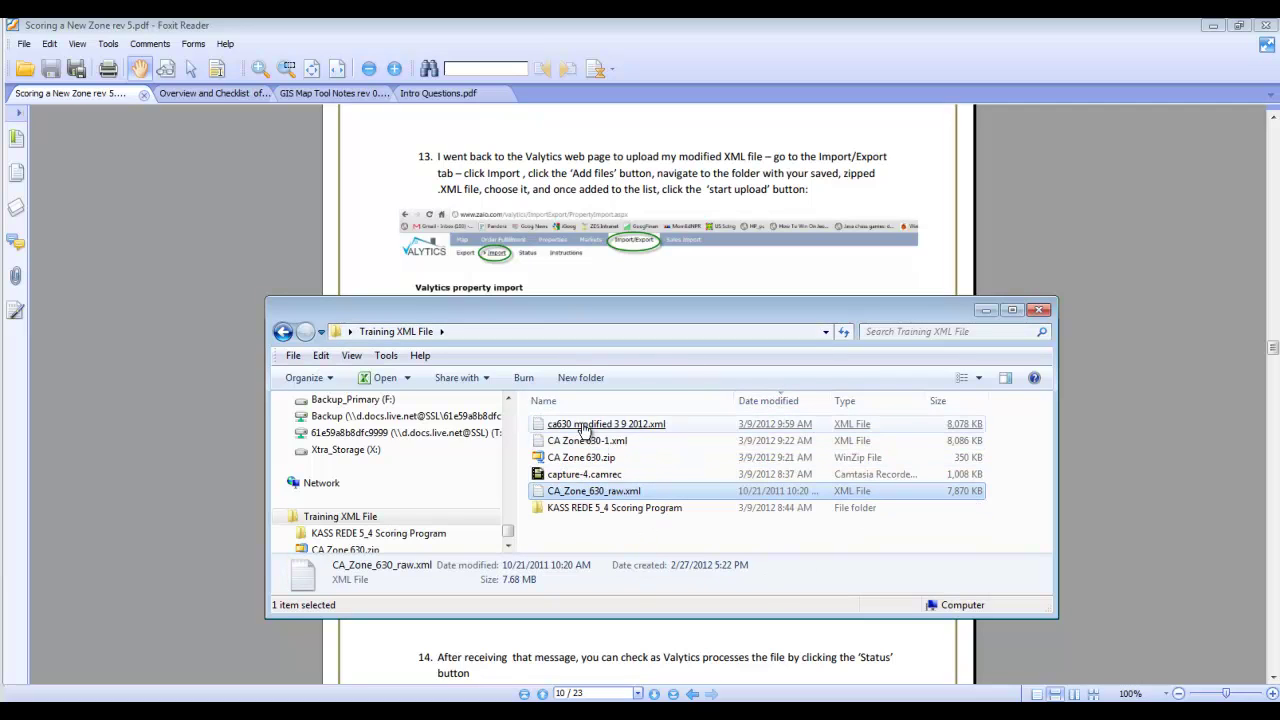
{"action": "left_click", "coordinate": [786, 425]}
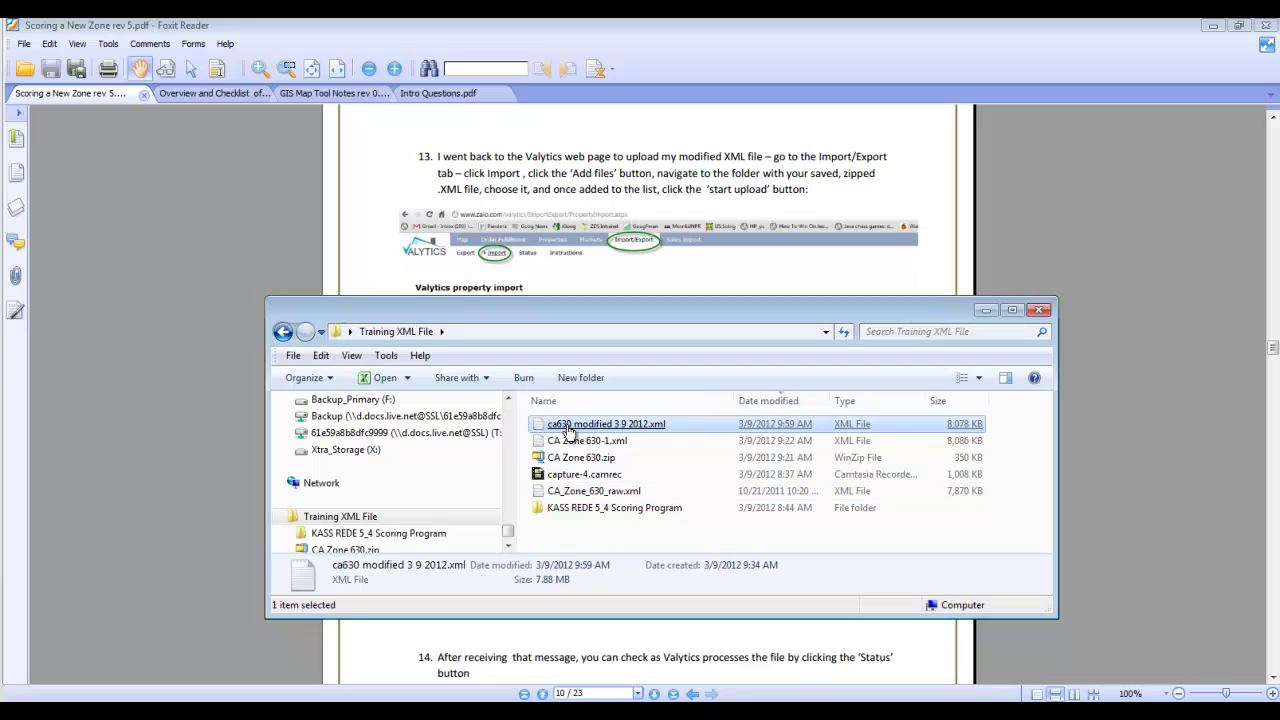
{"action": "left_click_drag", "start_coordinate": [601, 318], "coordinate": [588, 263]}
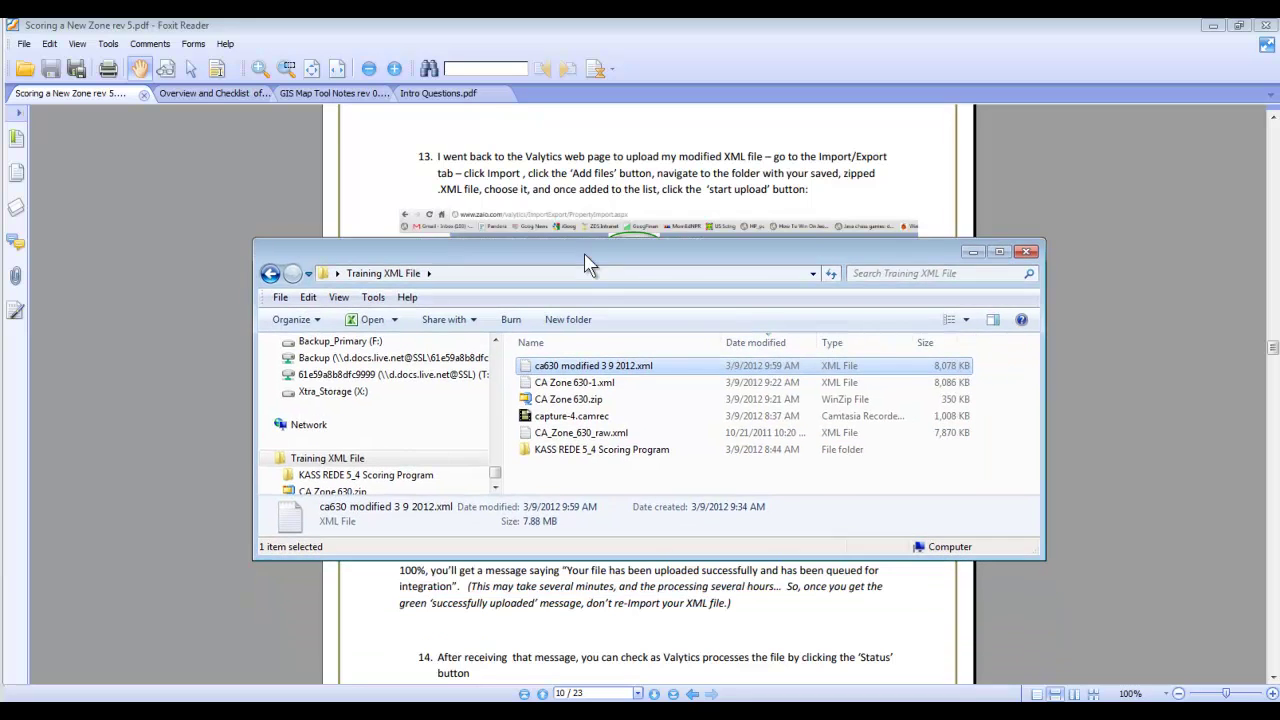
- Send the file to a Compressed (zipped) folder, creating ca630 modified 3 9 2012.zip
{"action": "right_click", "coordinate": [532, 369]}
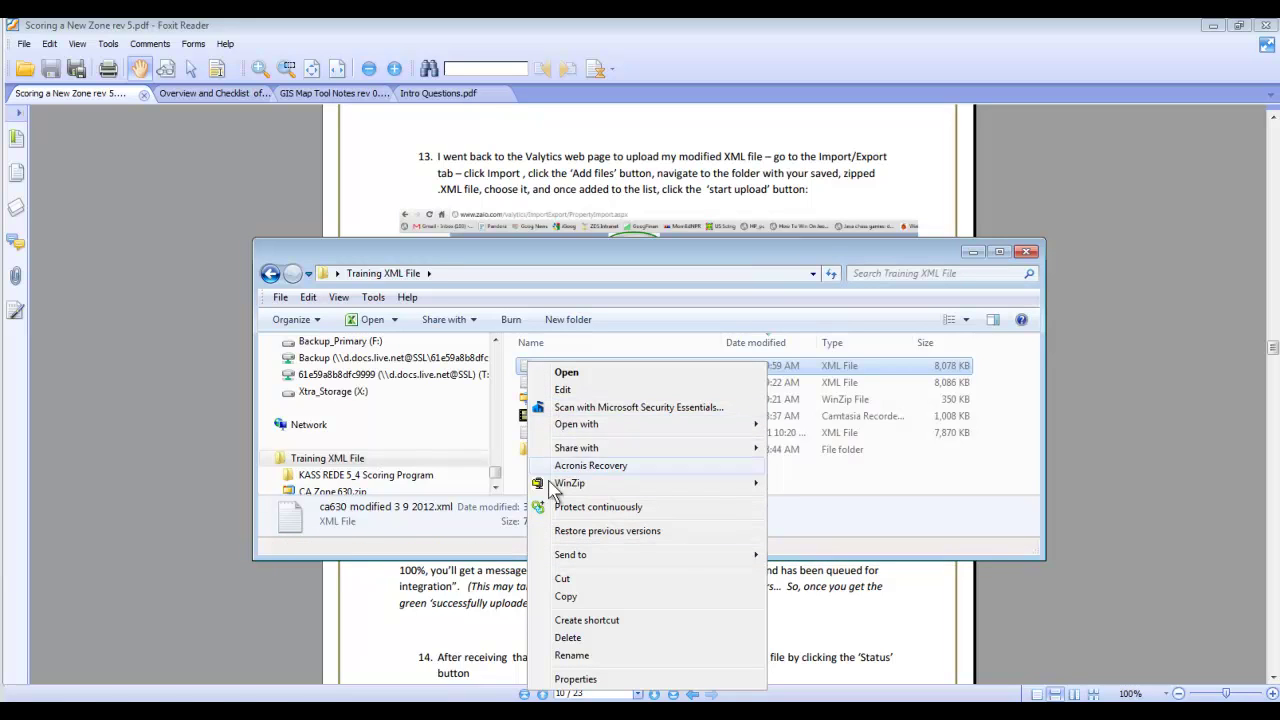
{"action": "mouse_move", "coordinate": [565, 560]}
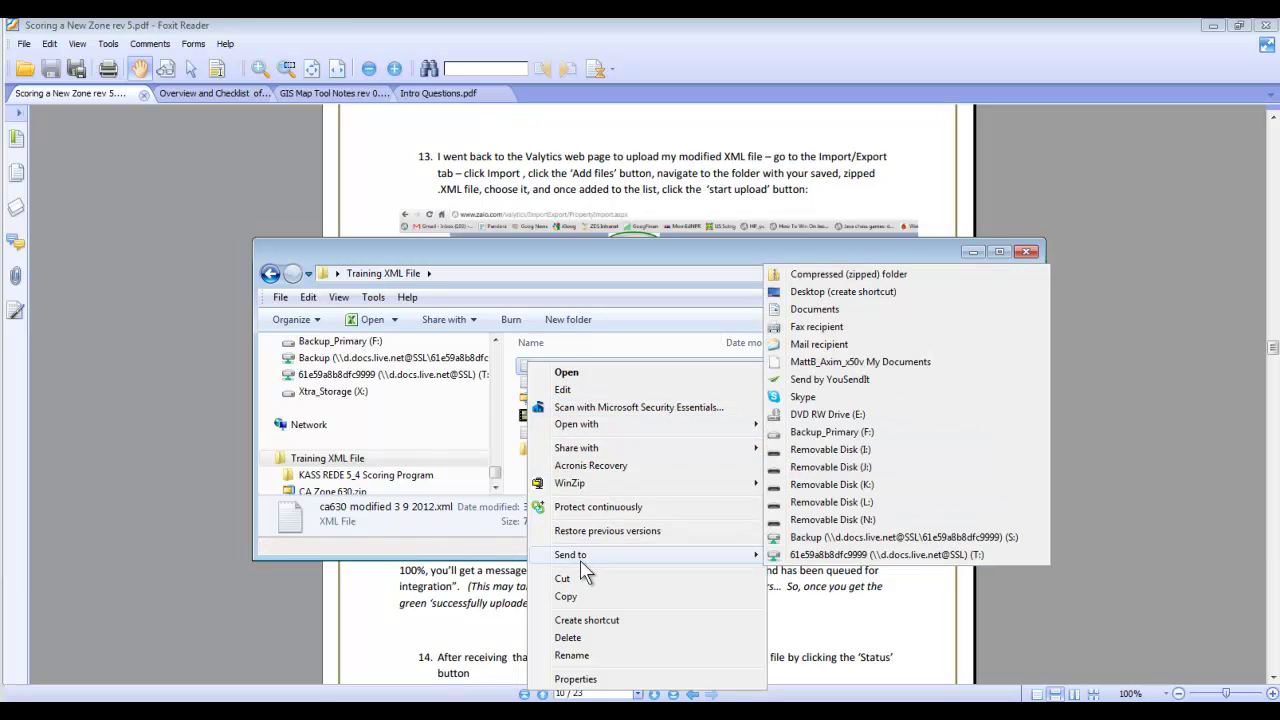
{"action": "left_click", "coordinate": [845, 280]}
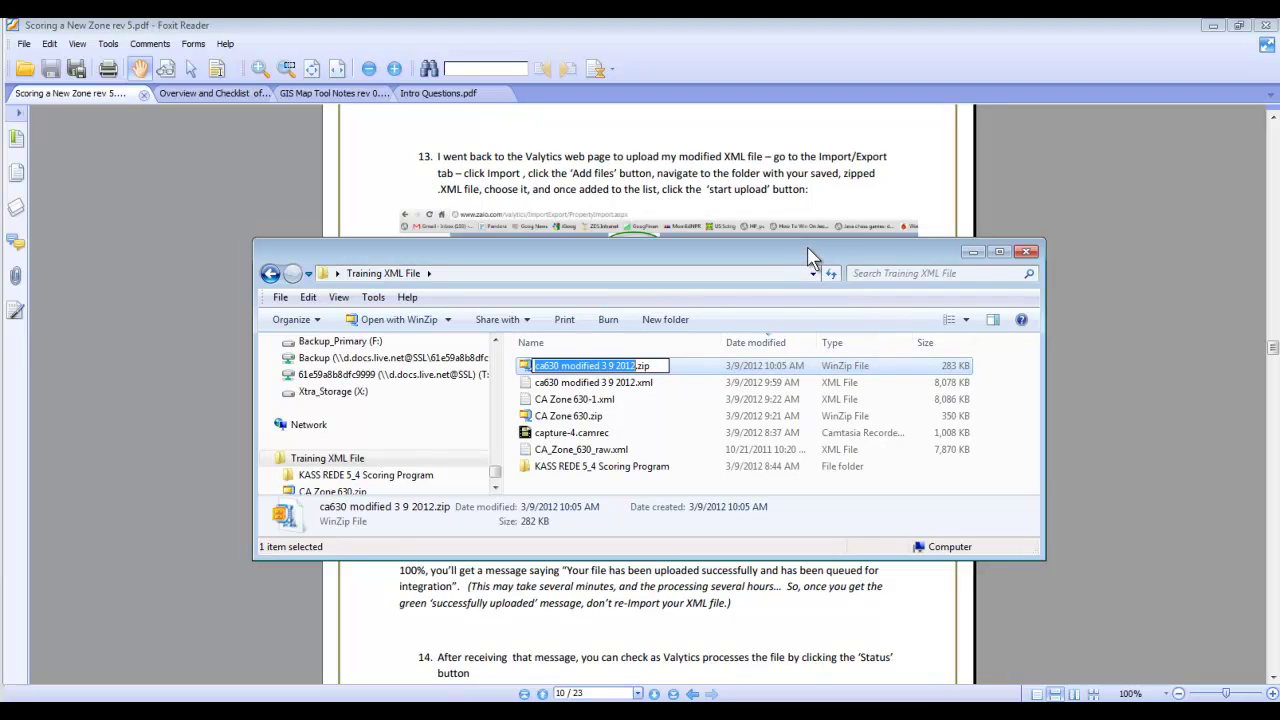
{"action": "left_click_drag", "start_coordinate": [808, 248], "coordinate": [601, 211]}
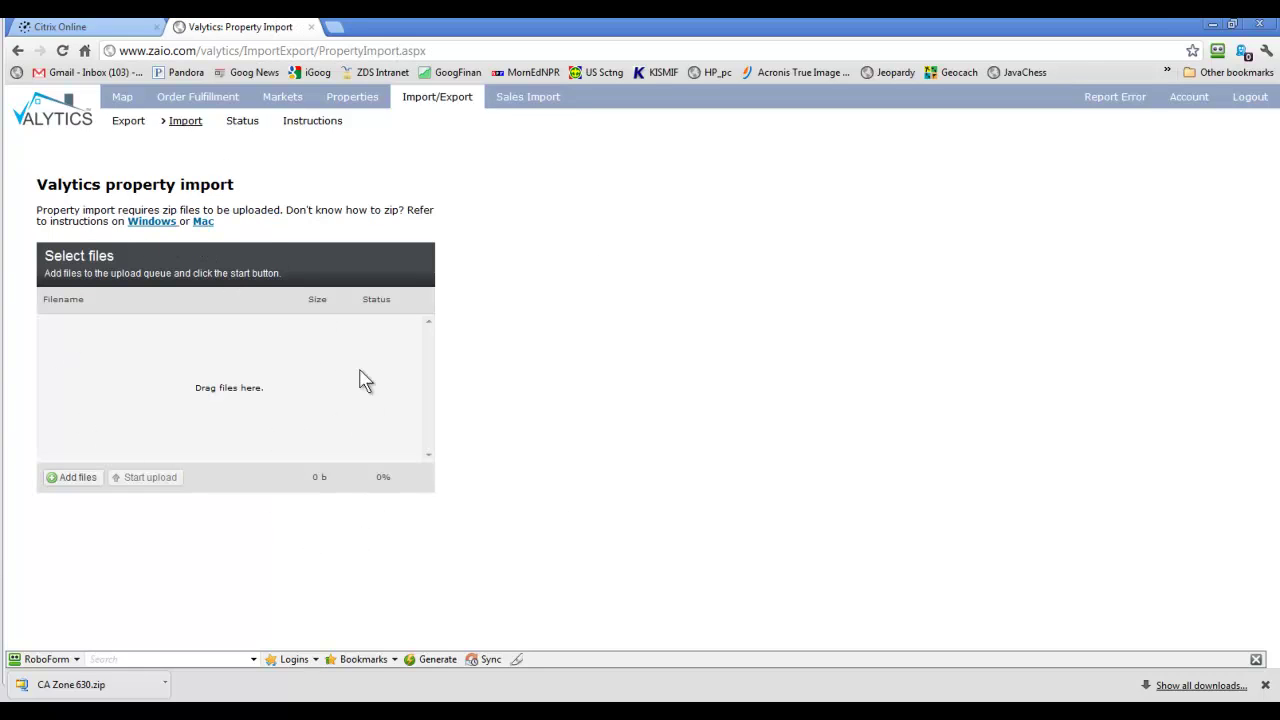
- Add ca630 modified 3 9 2012.zip from Desktop > Training XML File to the Valytics import queue
{"action": "left_click", "coordinate": [73, 480]}
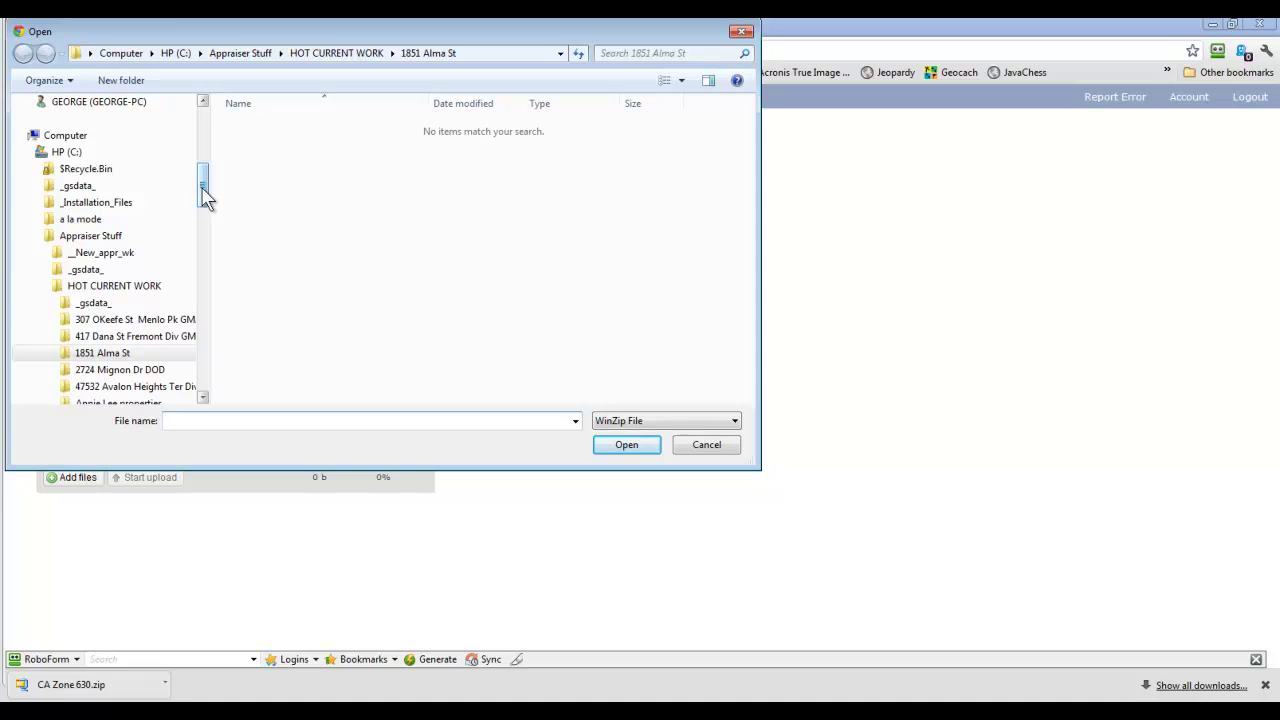
{"action": "left_click_drag", "start_coordinate": [205, 196], "coordinate": [205, 118]}
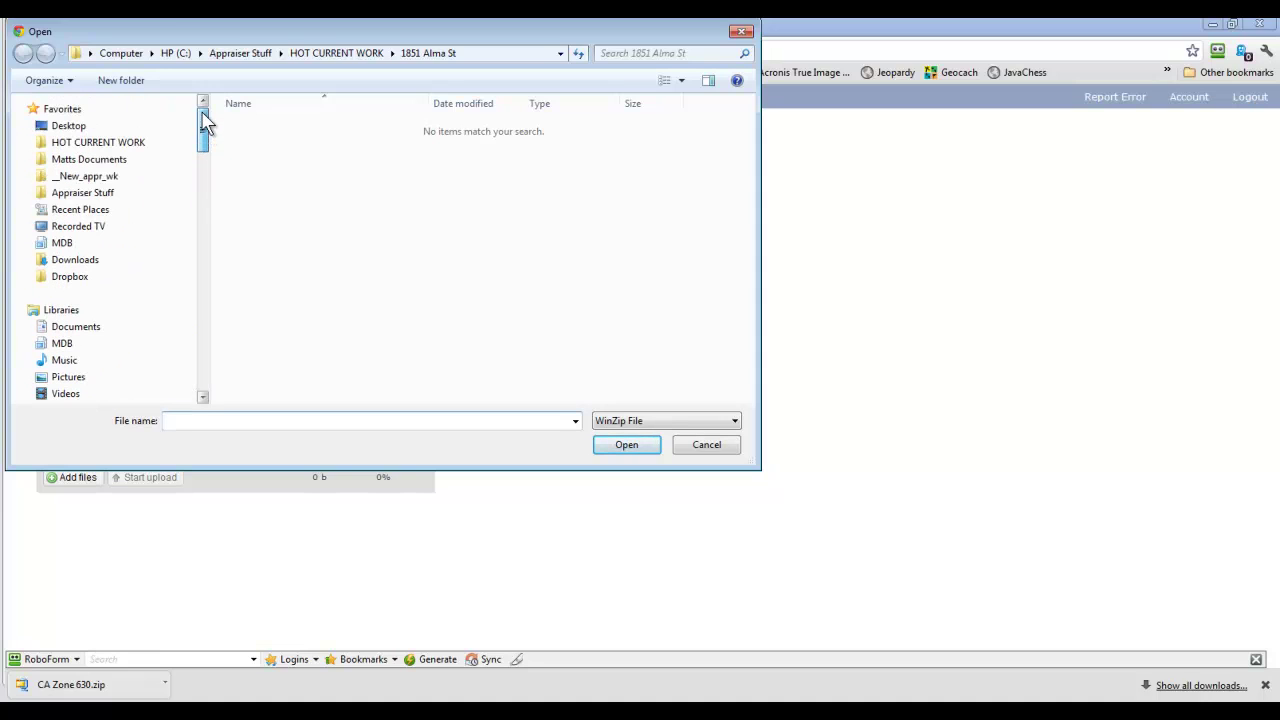
{"action": "left_click", "coordinate": [88, 127]}
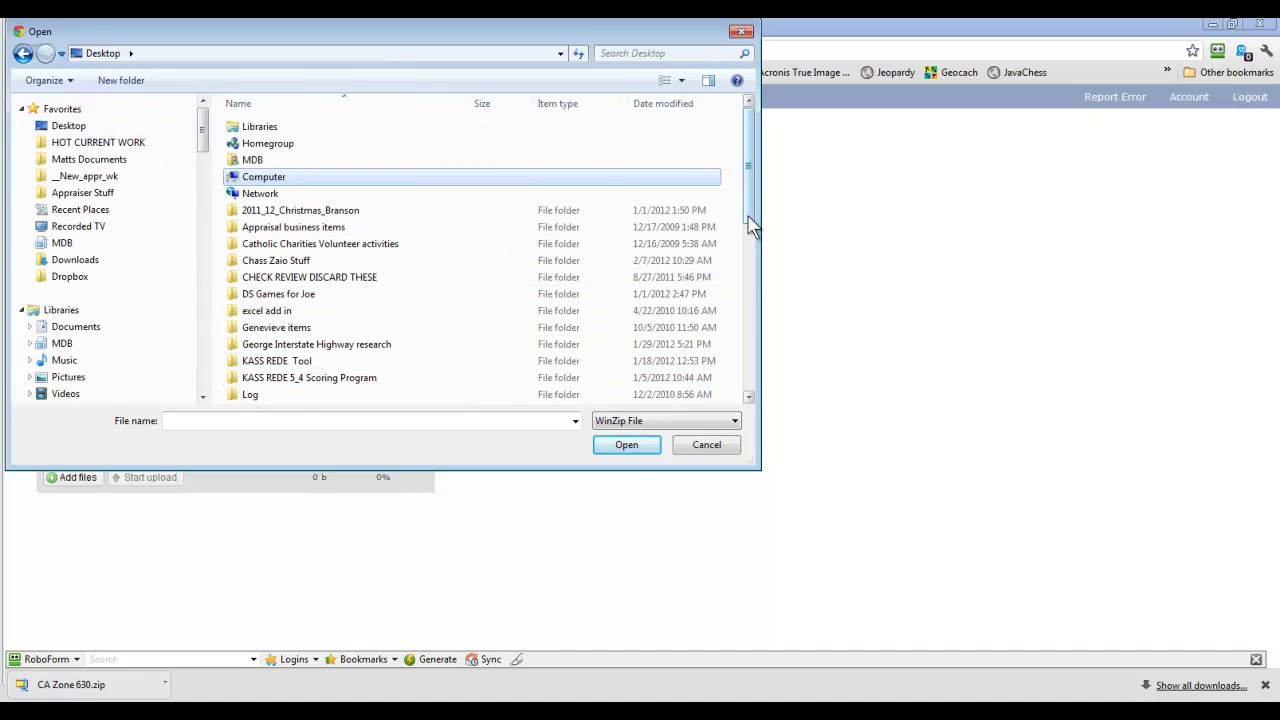
{"action": "left_click_drag", "start_coordinate": [751, 223], "coordinate": [751, 306]}
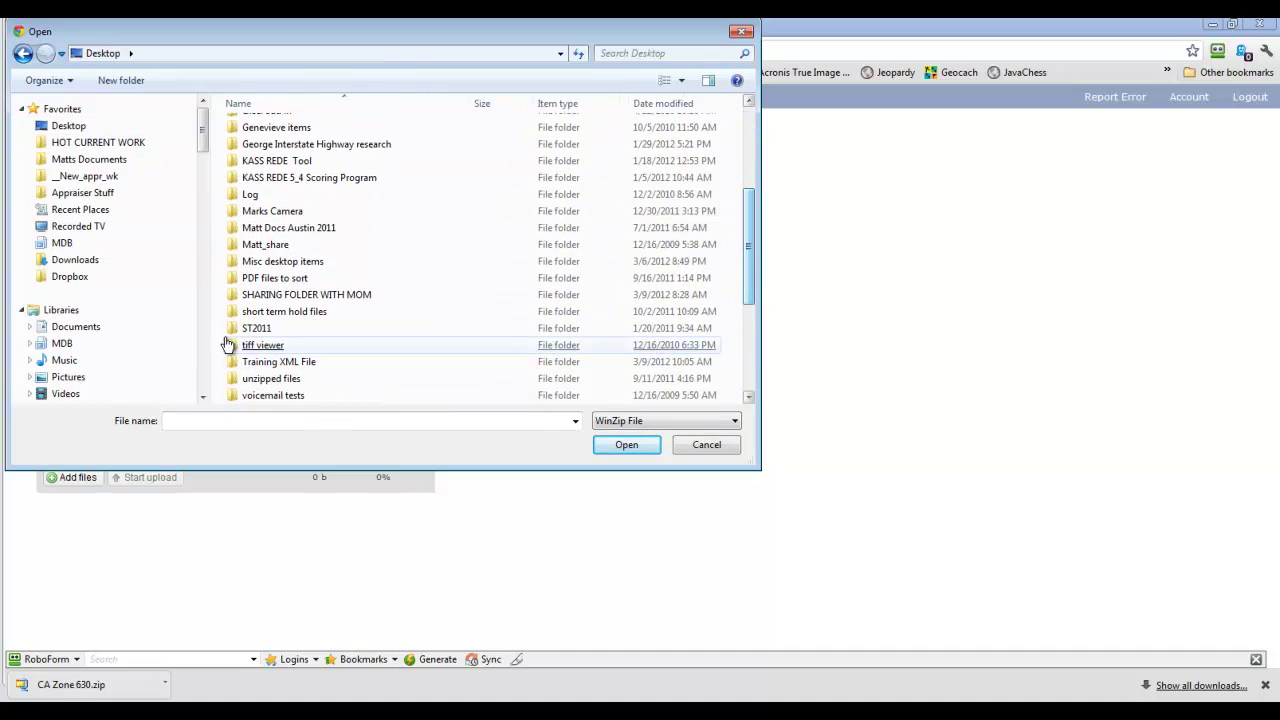
{"action": "double_click", "coordinate": [281, 364]}
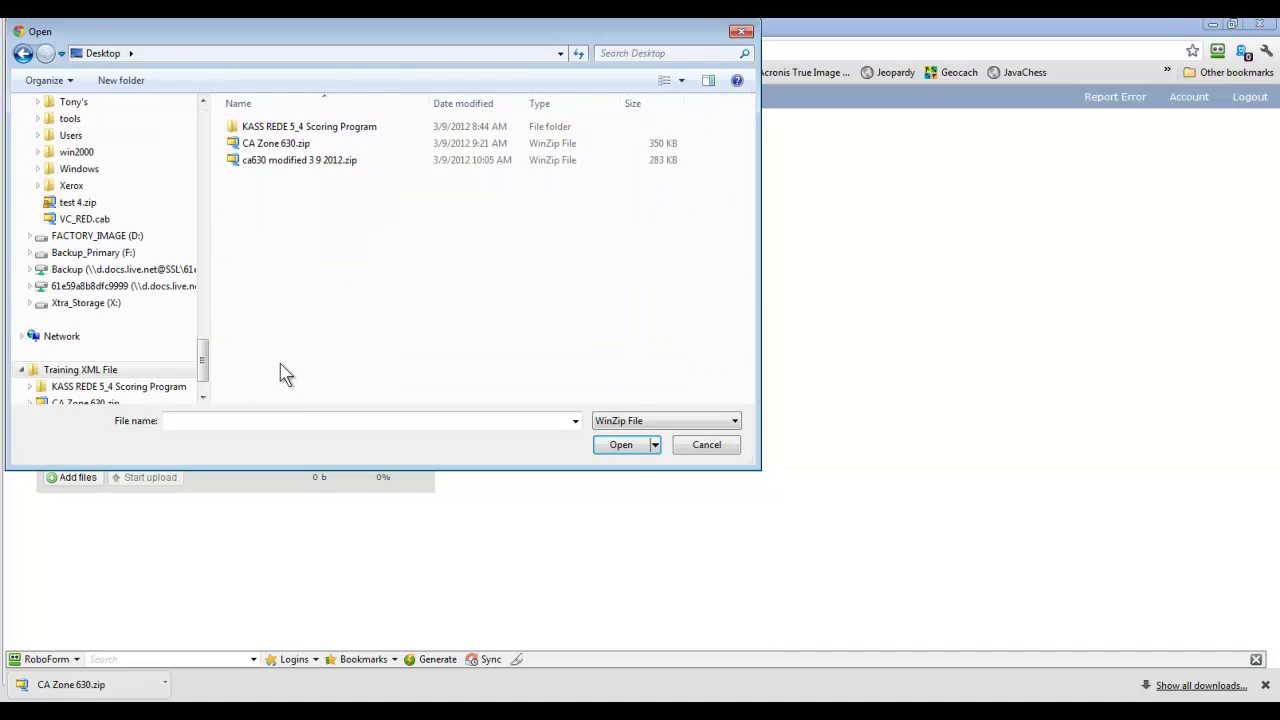
{"action": "left_click", "coordinate": [283, 164]}
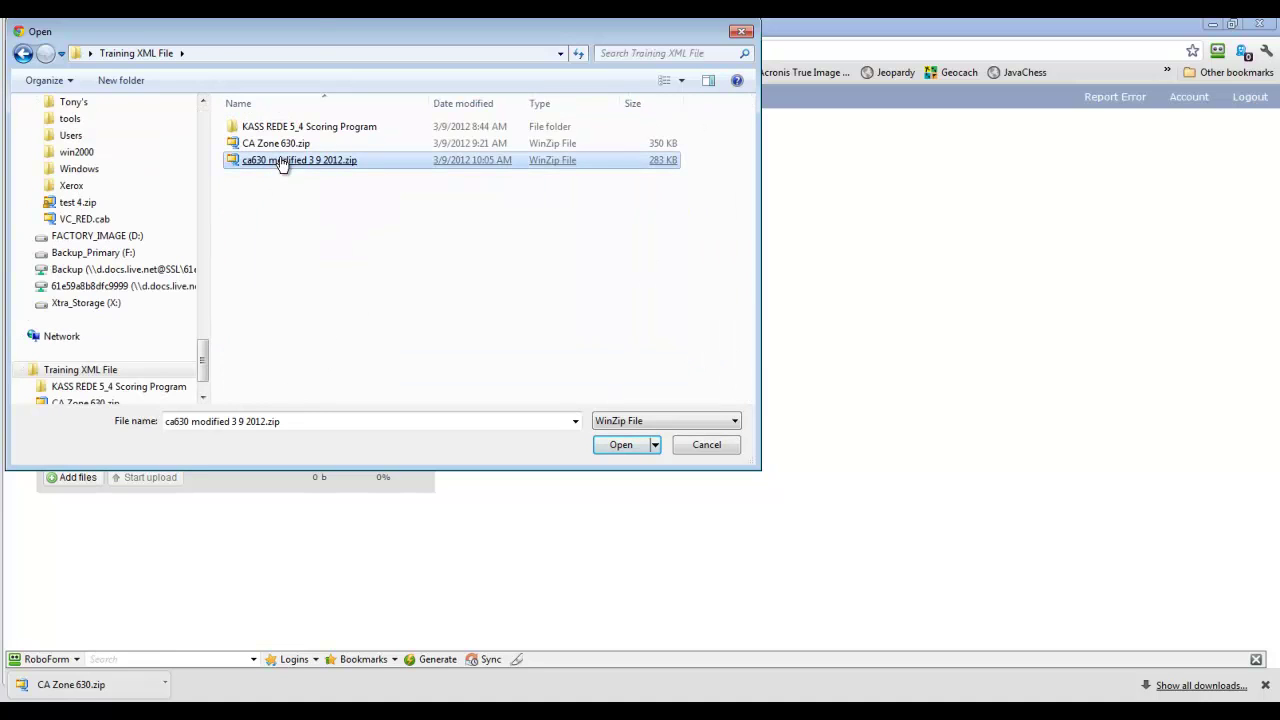
{"action": "double_click", "coordinate": [283, 164]}
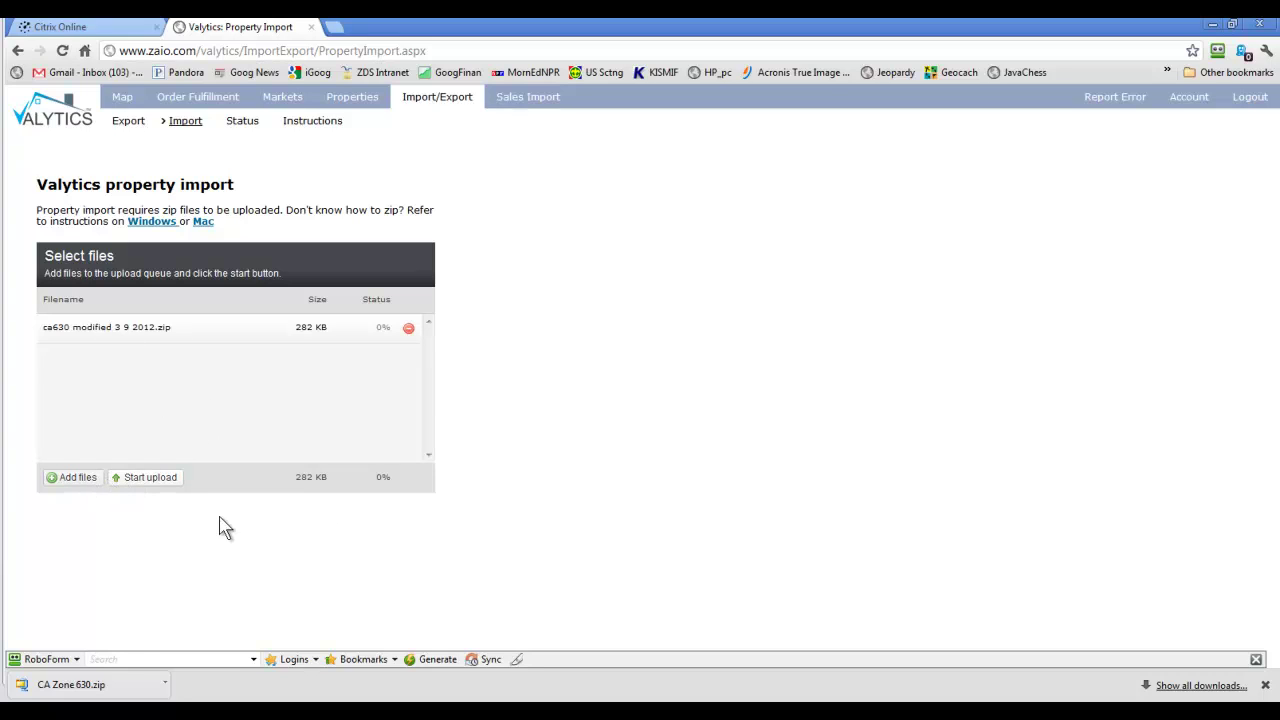
- Remove the queued zip file from the Valytics upload list
{"action": "left_click", "coordinate": [409, 330]}
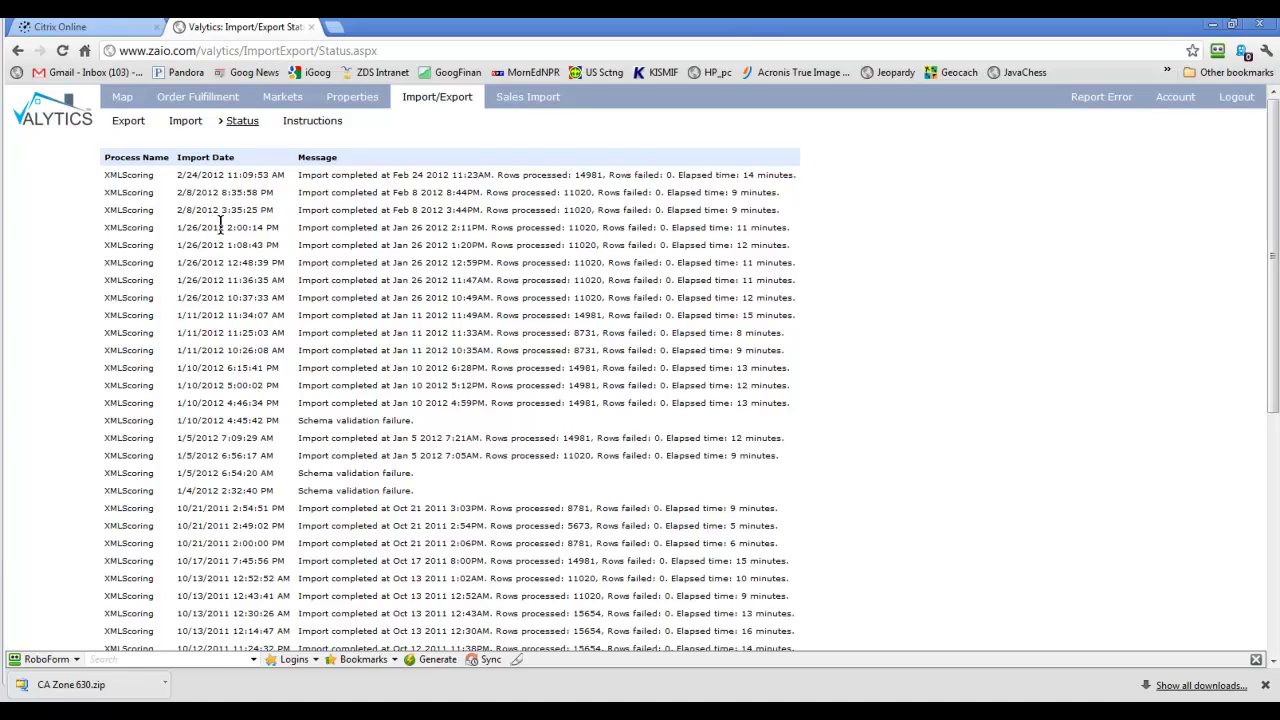
- Search the Markets tab for CA Zone 606 primary market groups, returning 12 markets
{"action": "left_click", "coordinate": [293, 106]}
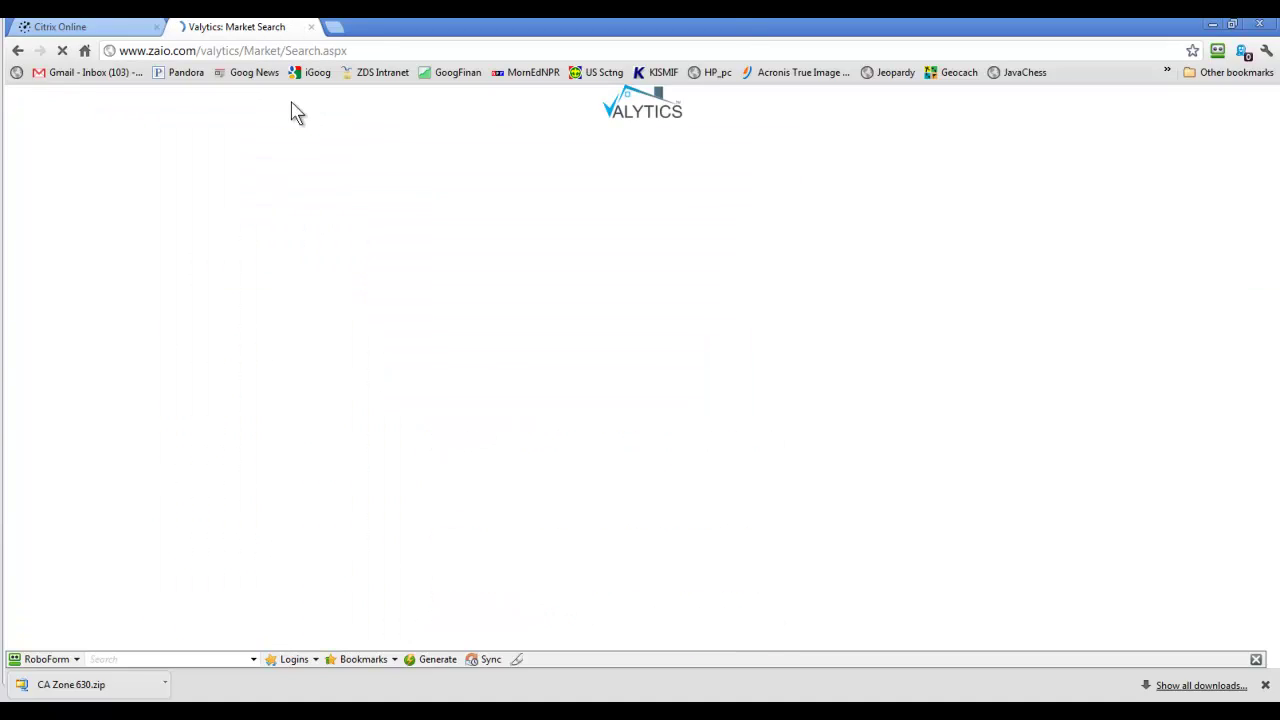
{"action": "left_click", "coordinate": [36, 227]}
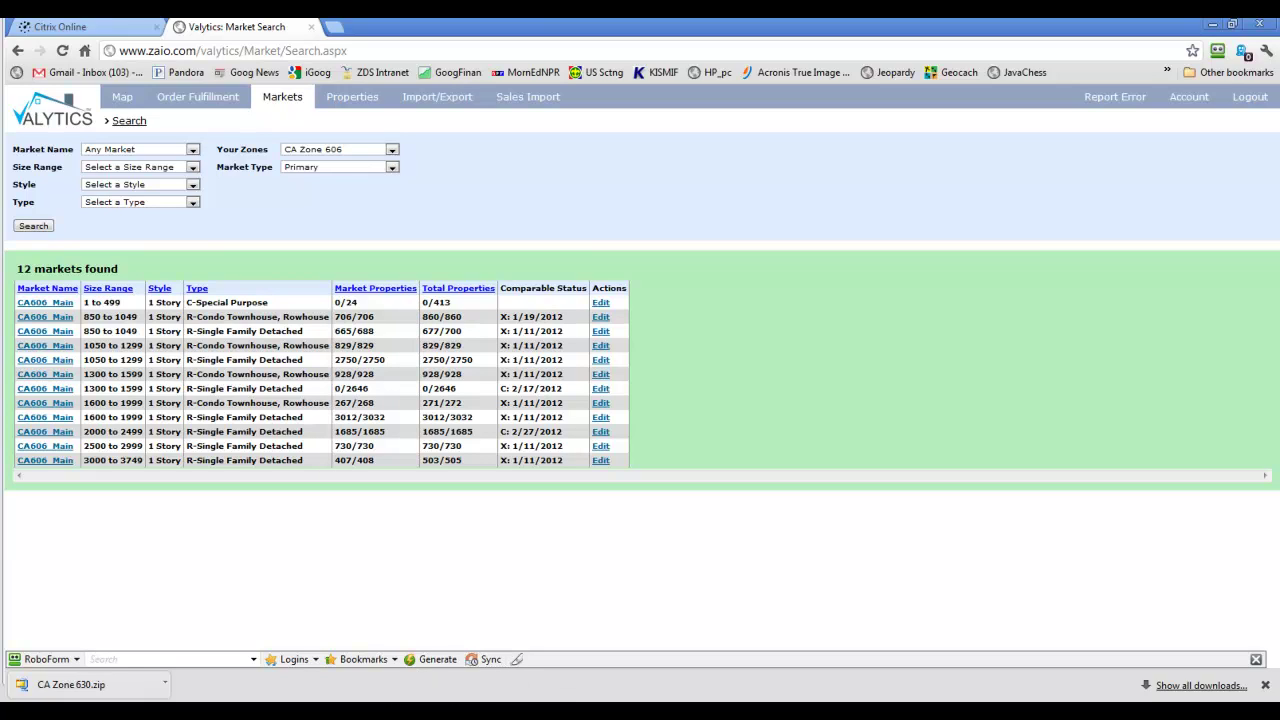
{"action": "key", "text": "alt+Tab"}
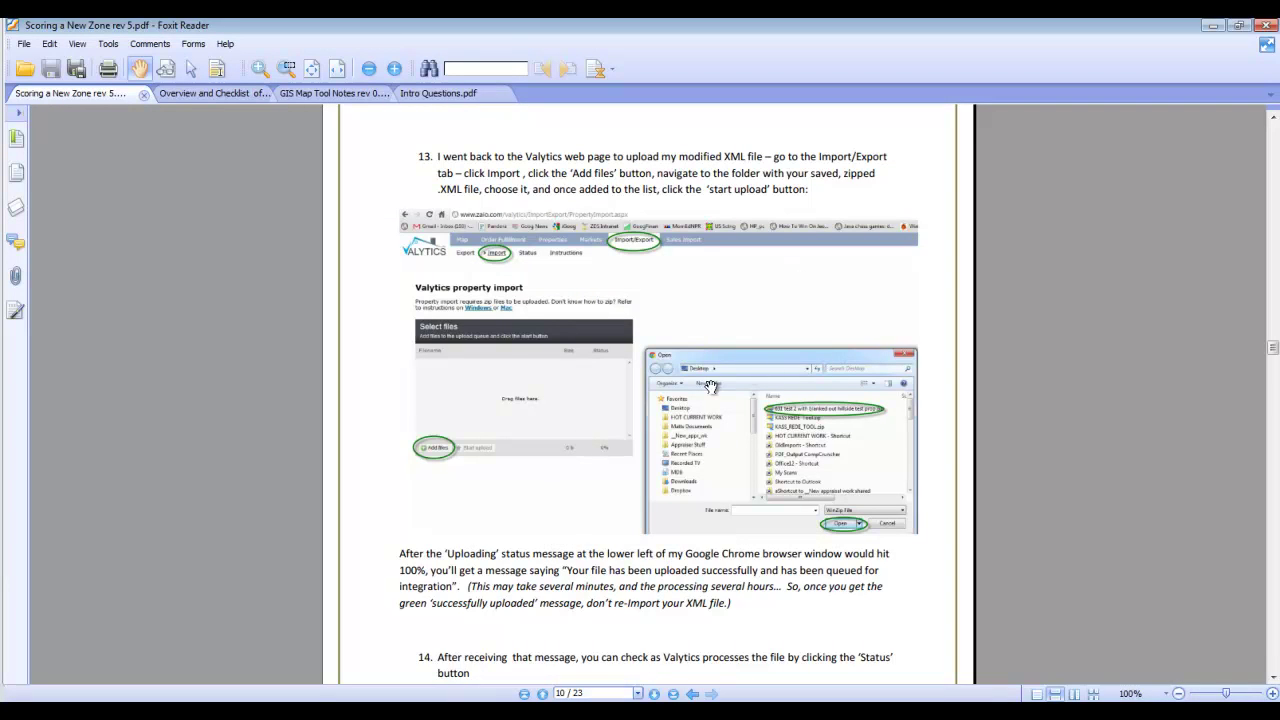
- Scroll the Foxit guide from page 10 down to step 15 on page 11
{"action": "scroll", "coordinate": [720, 400], "scroll_direction": "down", "scroll_amount": 3}
{"action": "scroll", "coordinate": [709, 408], "scroll_direction": "down", "scroll_amount": 3}
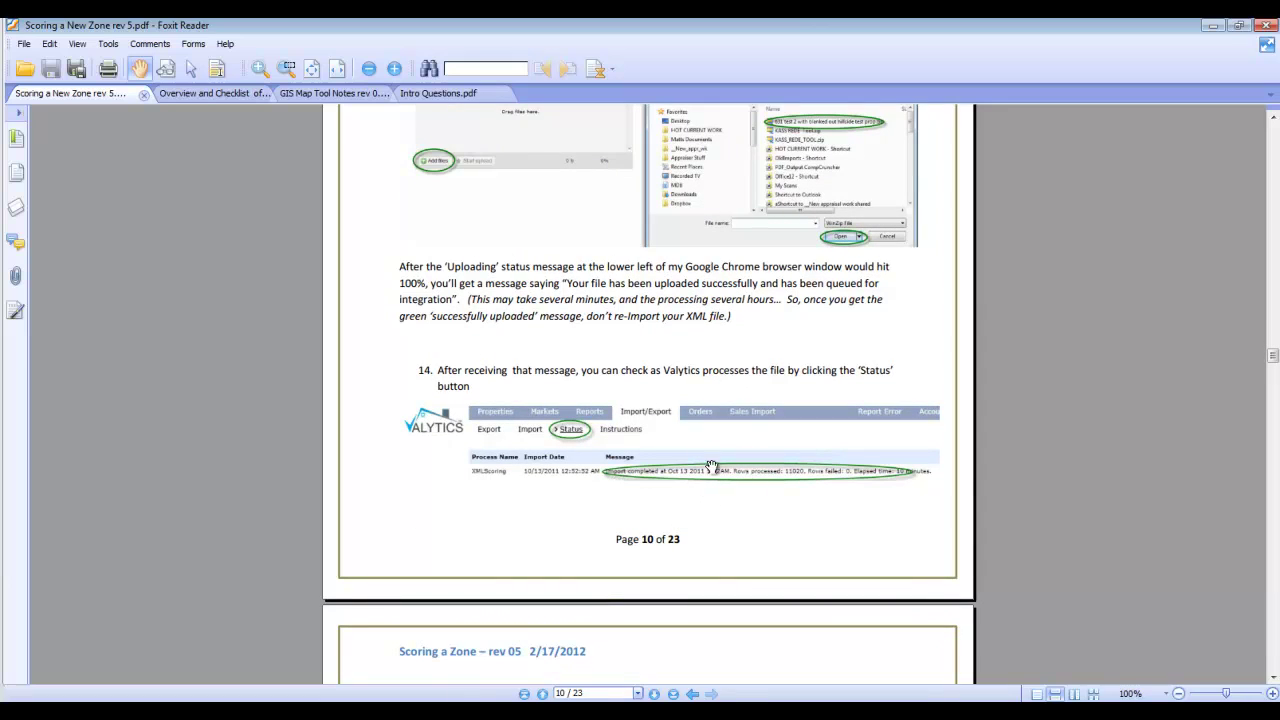
{"action": "scroll", "coordinate": [522, 400], "scroll_direction": "down", "scroll_amount": 4}
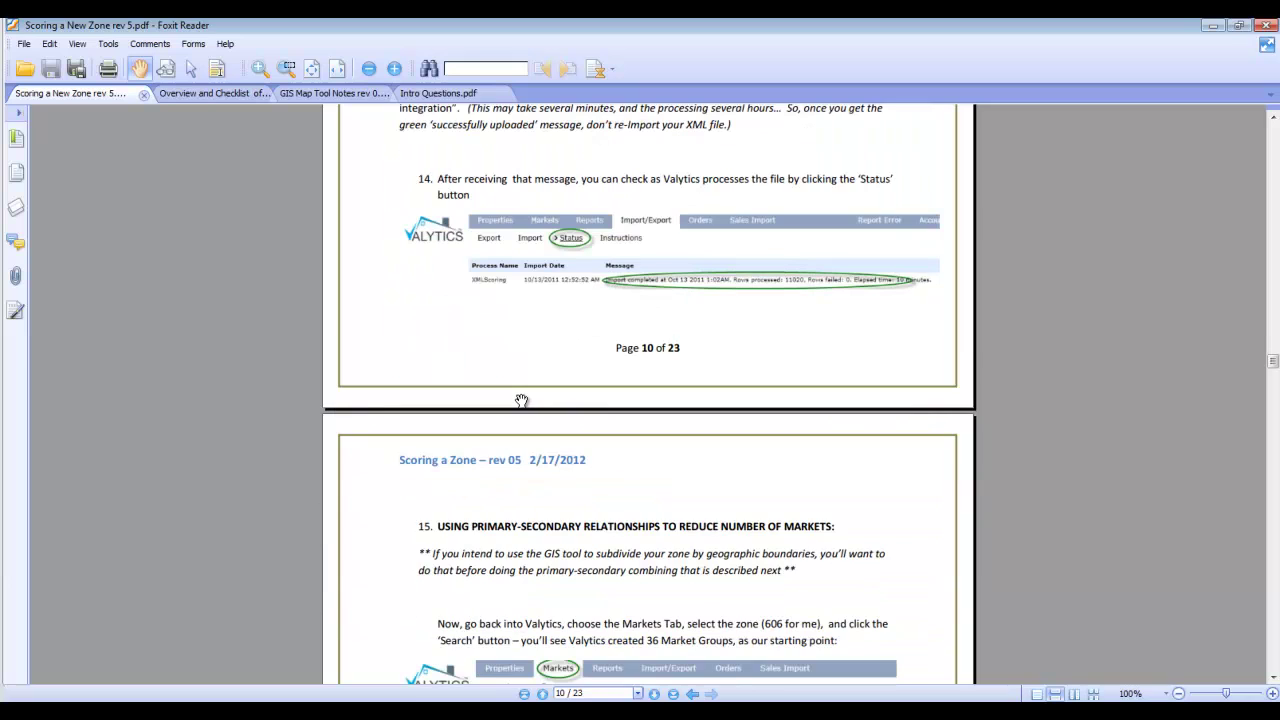
{"action": "scroll", "coordinate": [521, 400], "scroll_direction": "down", "scroll_amount": 4}
{"action": "scroll", "coordinate": [521, 402], "scroll_direction": "down", "scroll_amount": 3}
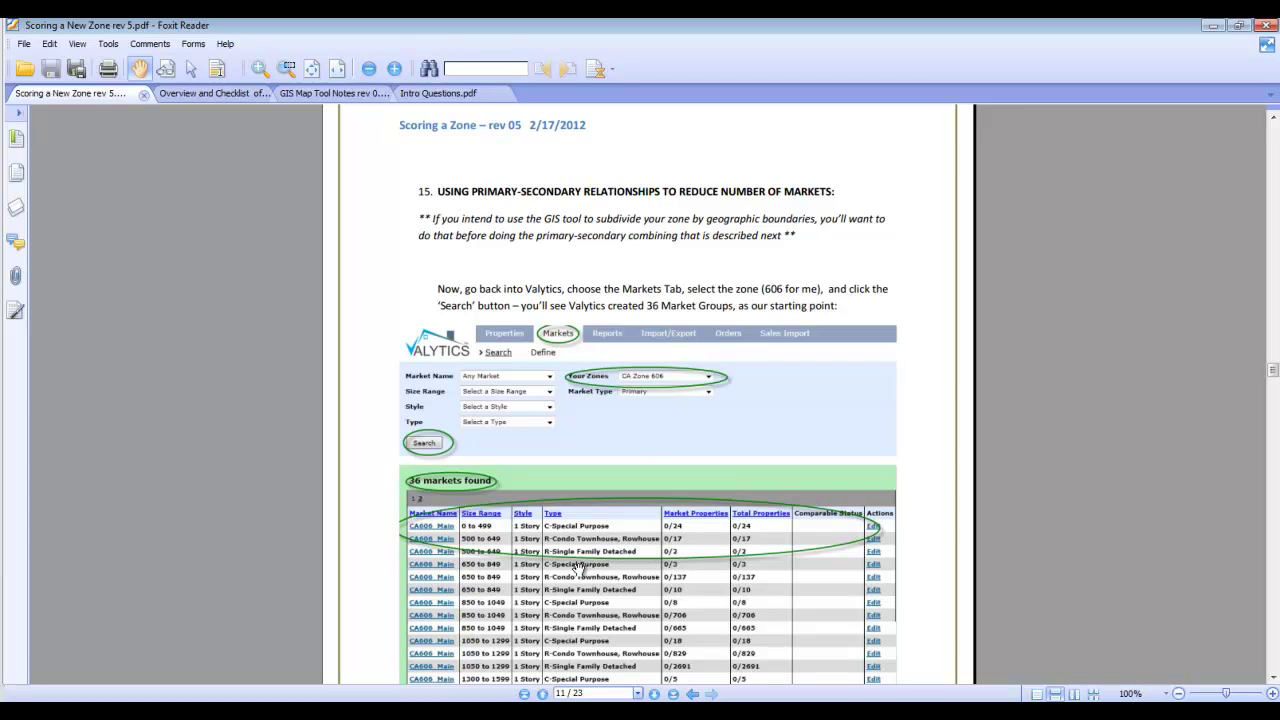
- Scroll the guide through pages 12-14 to step 18 and page 15's Market Balance screenshot
{"action": "scroll", "coordinate": [648, 436], "scroll_direction": "down", "scroll_amount": 10}
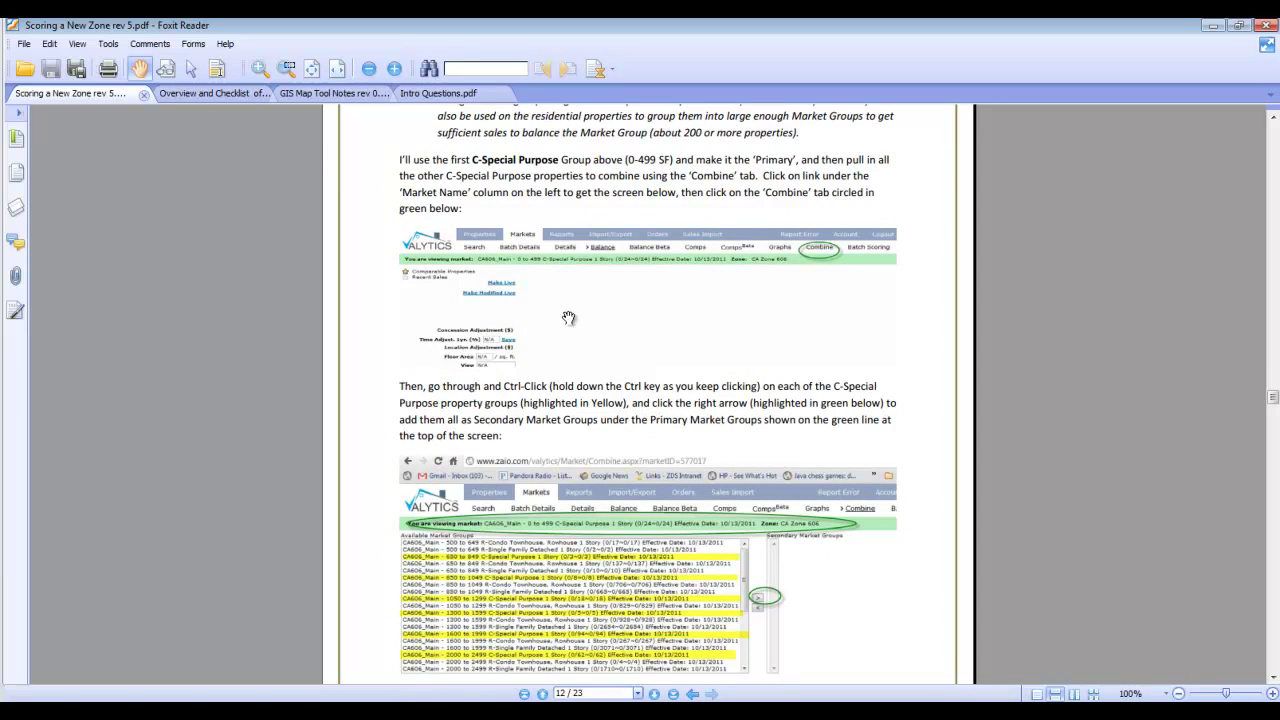
{"action": "scroll", "coordinate": [563, 316], "scroll_direction": "down", "scroll_amount": 2}
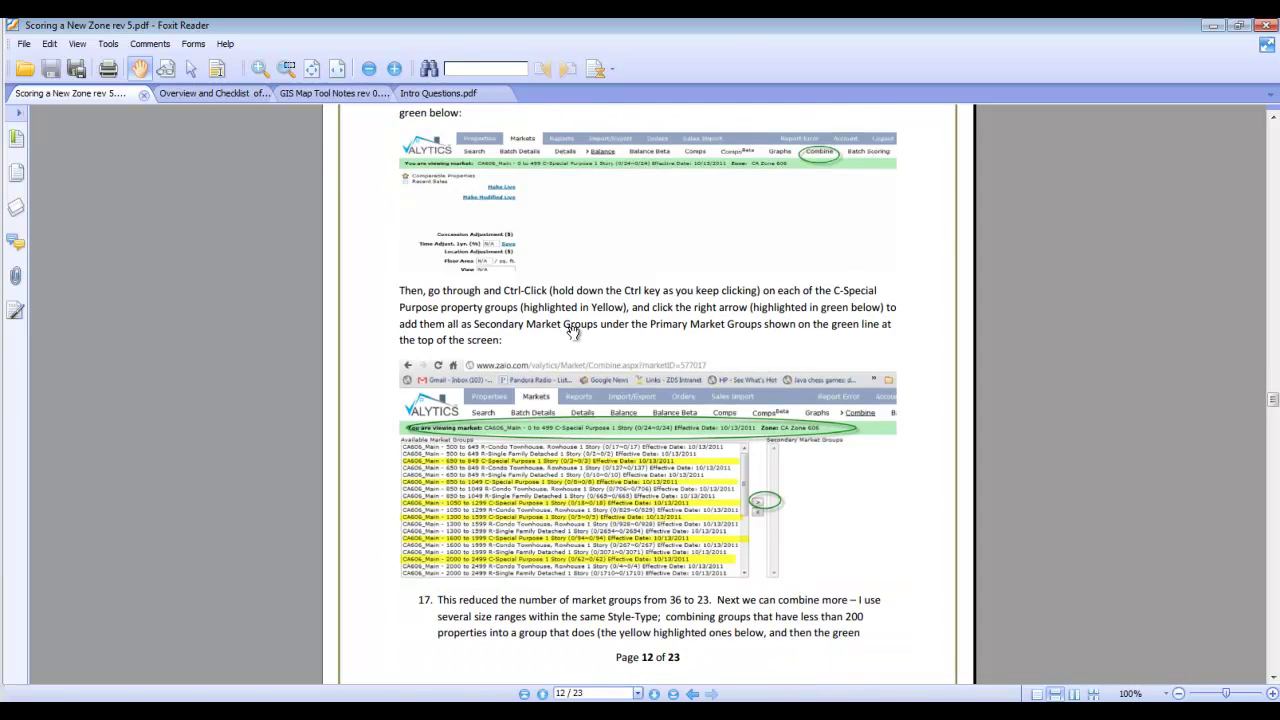
{"action": "scroll", "coordinate": [575, 335], "scroll_direction": "down", "scroll_amount": 5}
{"action": "scroll", "coordinate": [705, 358], "scroll_direction": "down", "scroll_amount": 1}
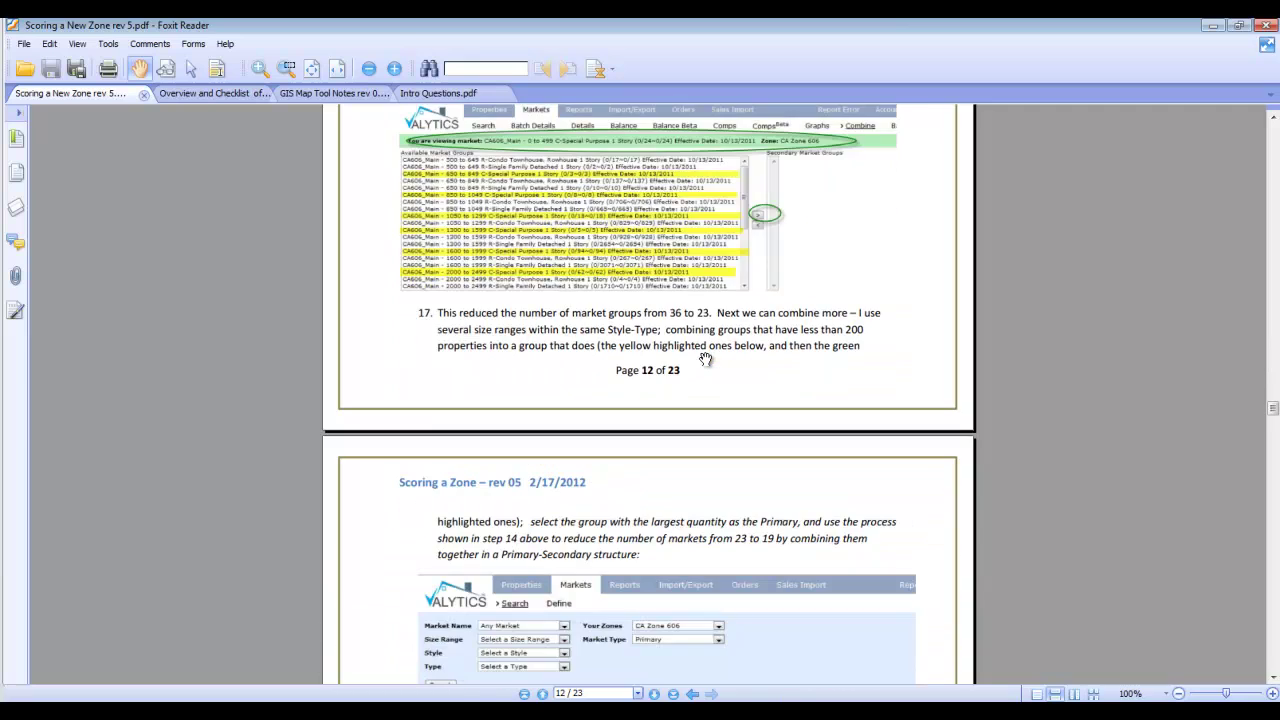
{"action": "scroll", "coordinate": [705, 360], "scroll_direction": "down", "scroll_amount": 8}
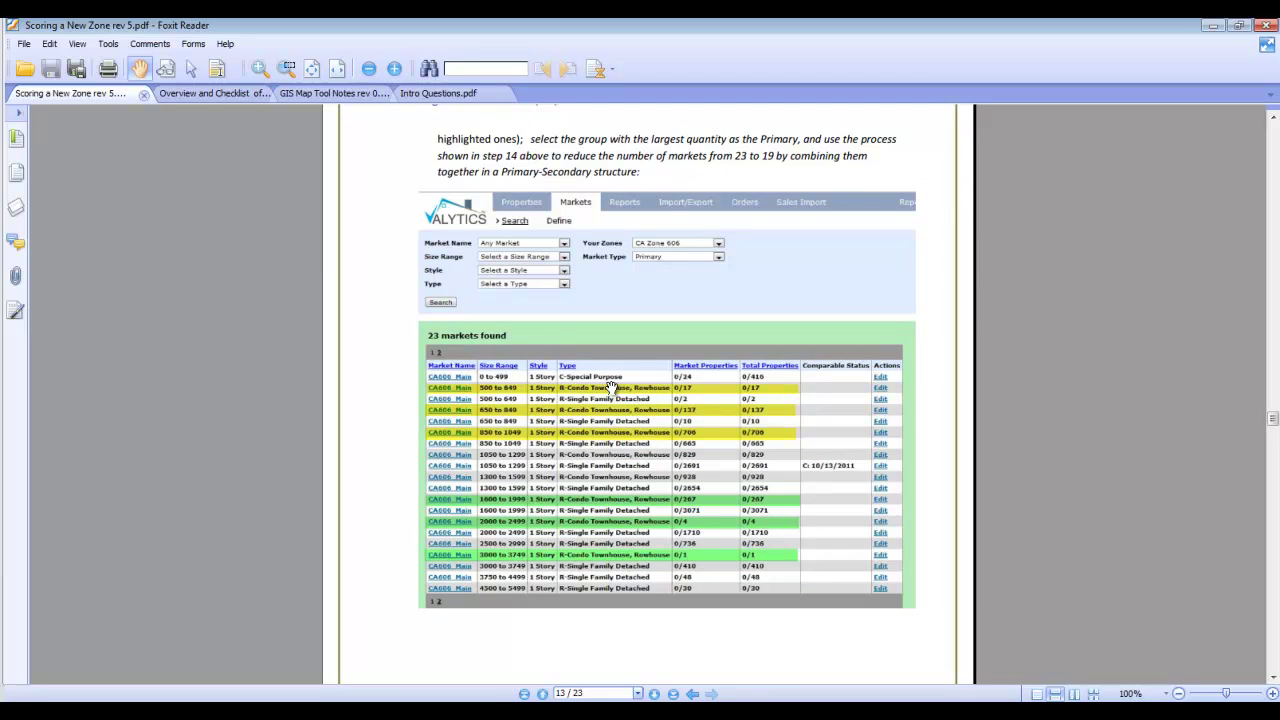
{"action": "scroll", "coordinate": [611, 388], "scroll_direction": "up", "scroll_amount": 2}
{"action": "scroll", "coordinate": [611, 390], "scroll_direction": "down", "scroll_amount": 1}
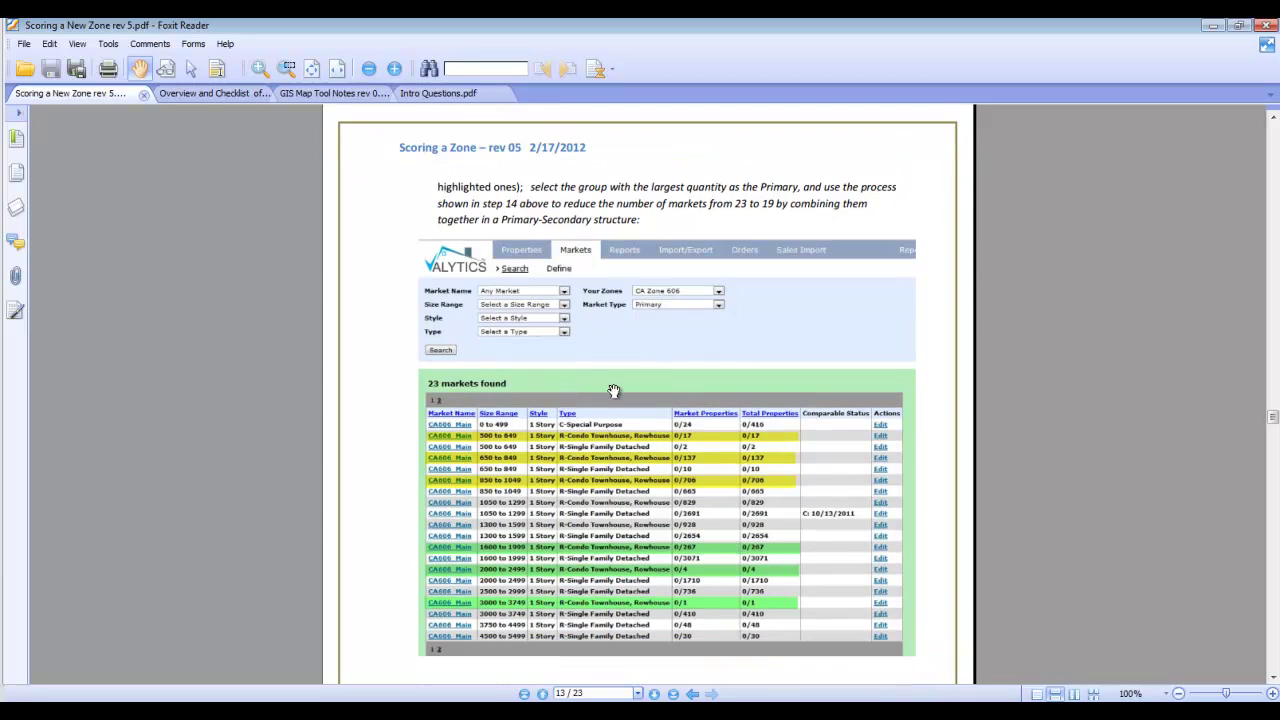
{"action": "scroll", "coordinate": [611, 483], "scroll_direction": "down", "scroll_amount": 15}
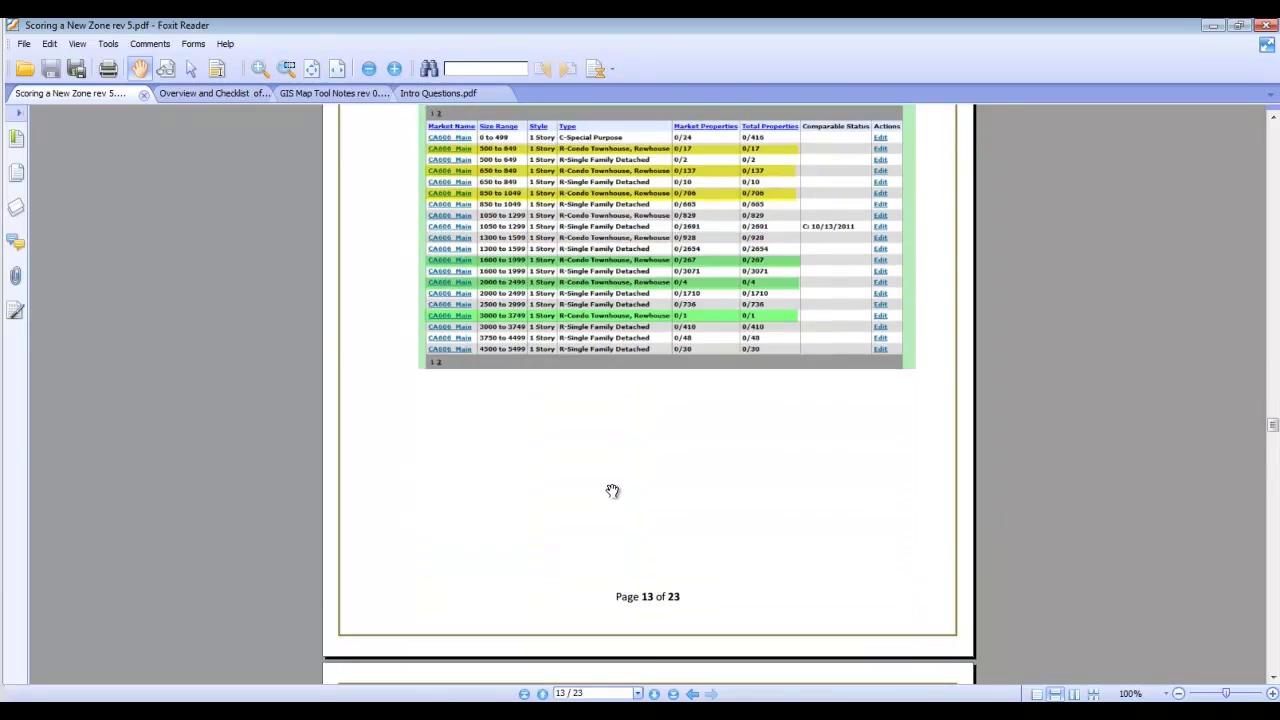
{"action": "scroll", "coordinate": [612, 490], "scroll_direction": "down", "scroll_amount": 4}
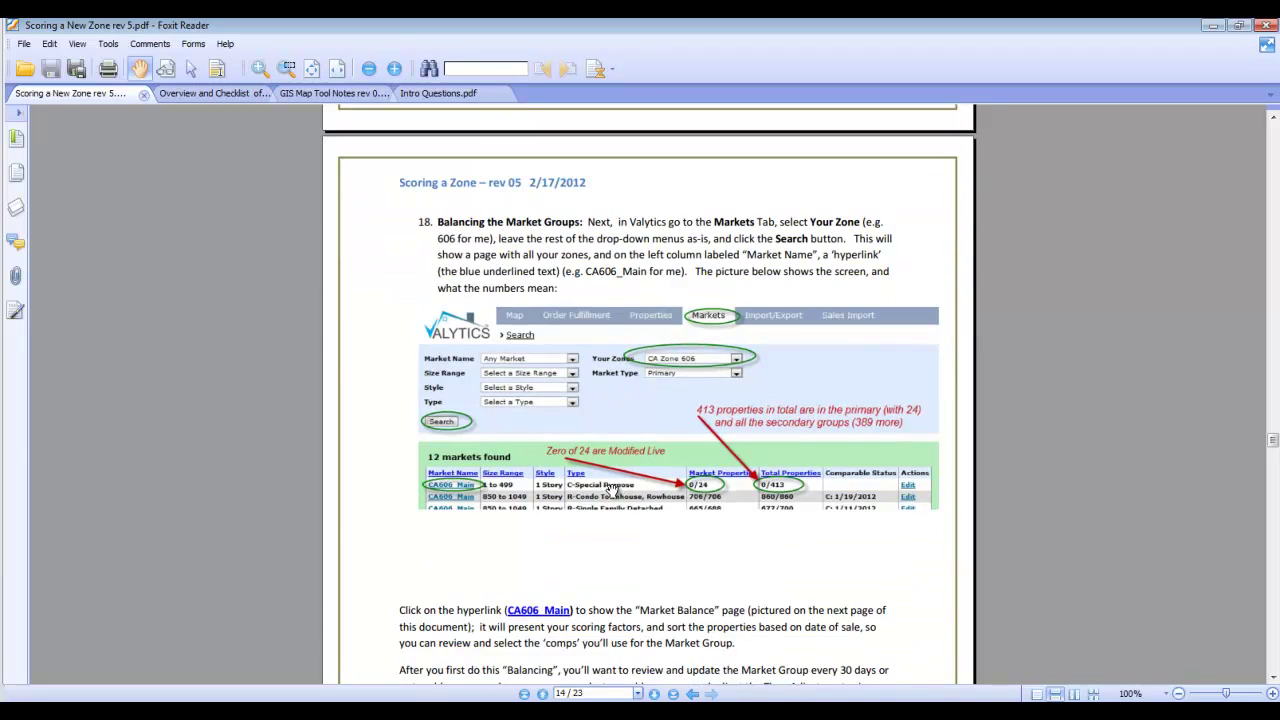
{"action": "scroll", "coordinate": [612, 490], "scroll_direction": "down", "scroll_amount": 10}
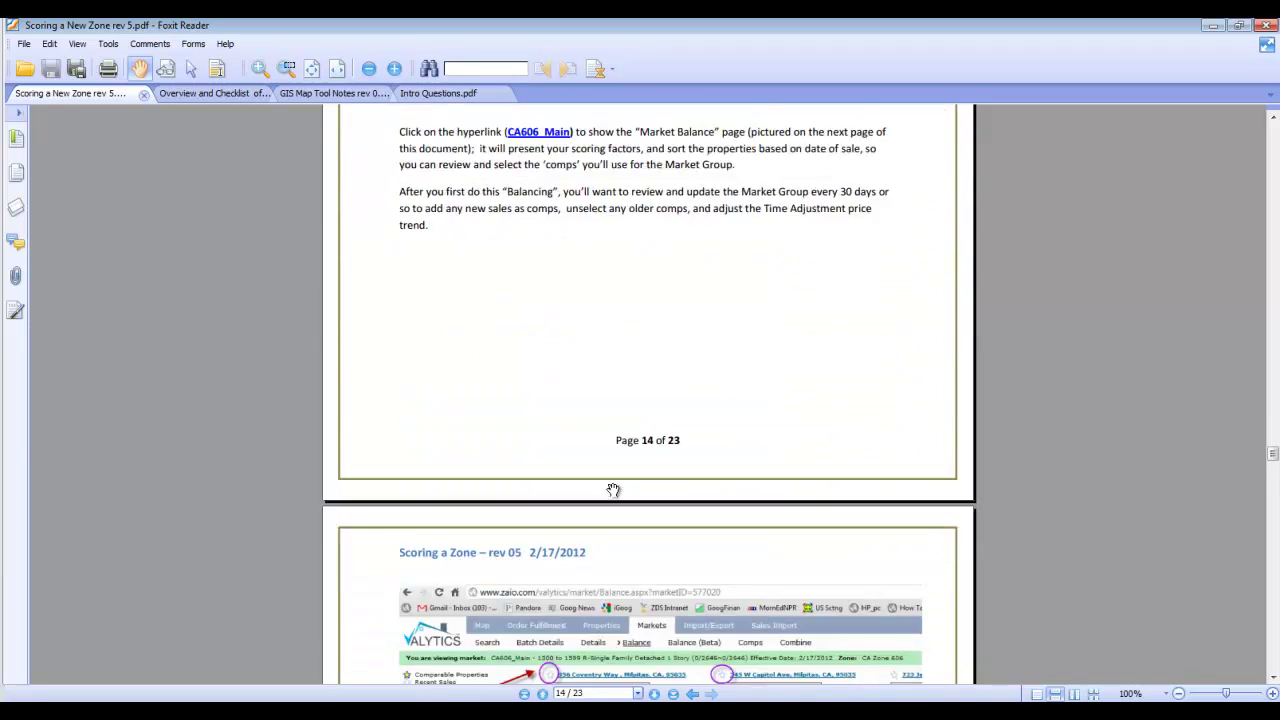
{"action": "scroll", "coordinate": [613, 490], "scroll_direction": "down", "scroll_amount": 3}
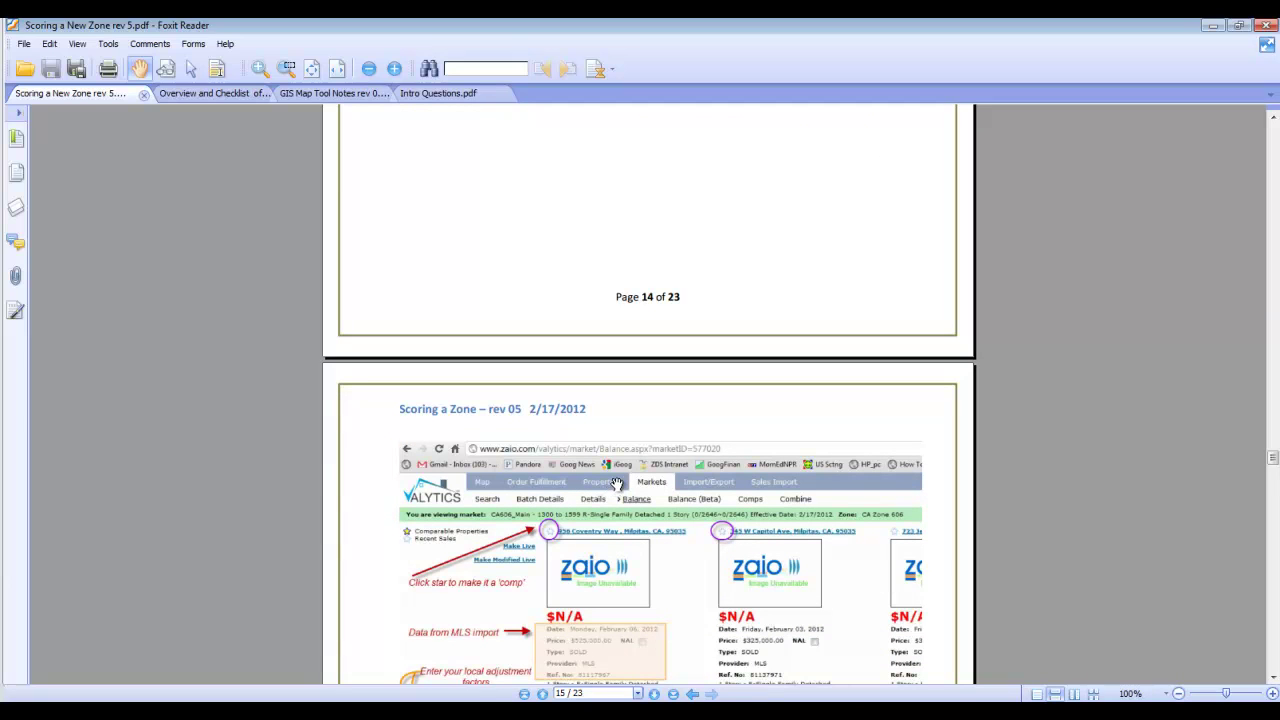
{"action": "scroll", "coordinate": [556, 345], "scroll_direction": "up", "scroll_amount": 3}
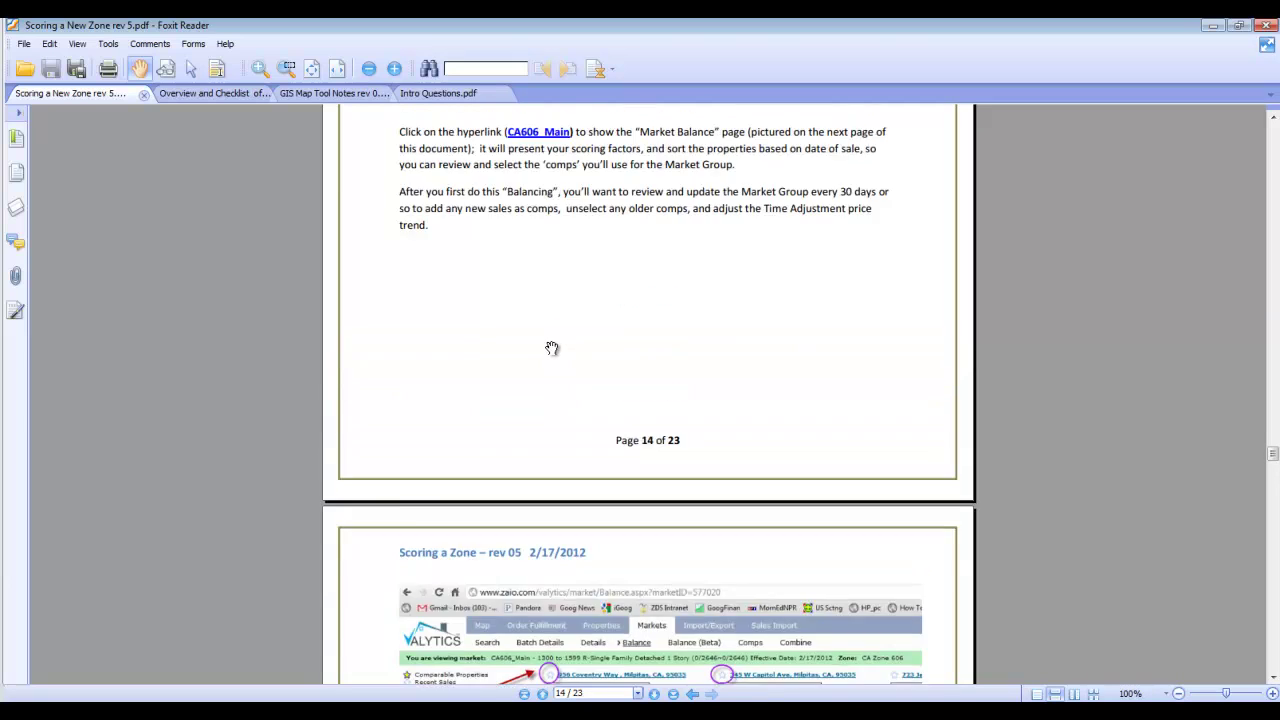
{"action": "scroll", "coordinate": [552, 348], "scroll_direction": "up", "scroll_amount": 1}
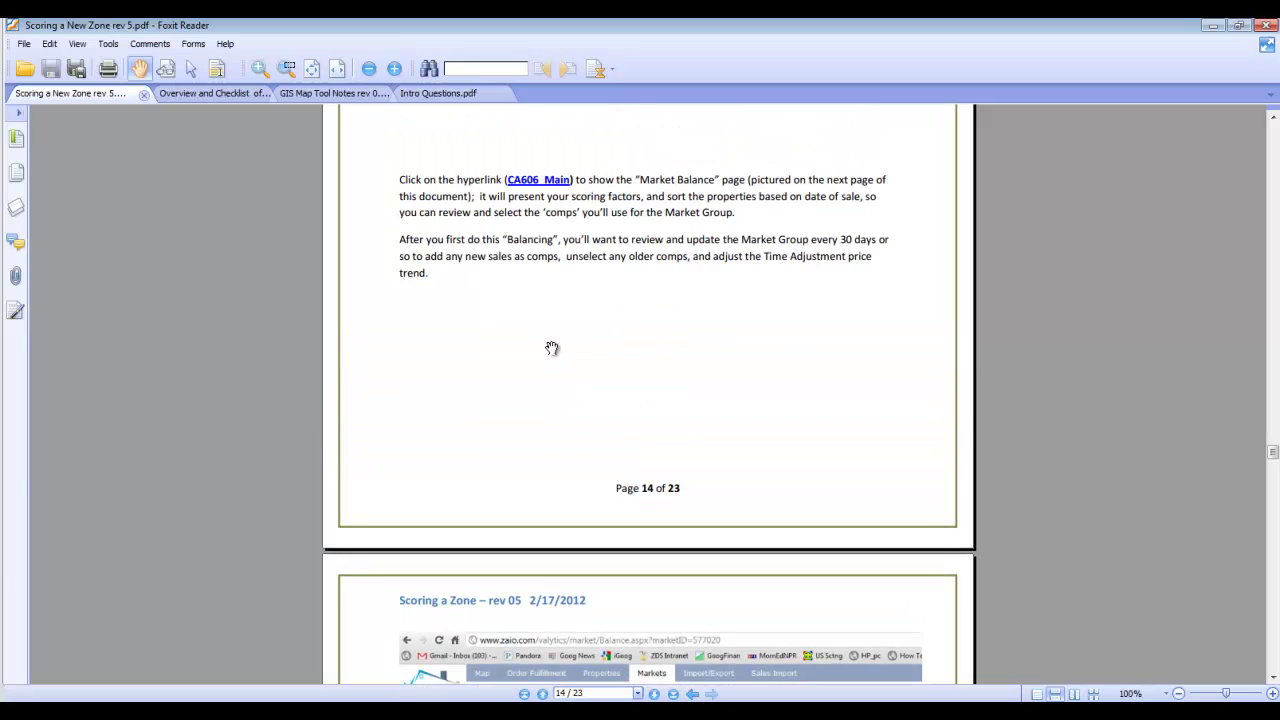
{"action": "scroll", "coordinate": [543, 355], "scroll_direction": "down", "scroll_amount": 3}
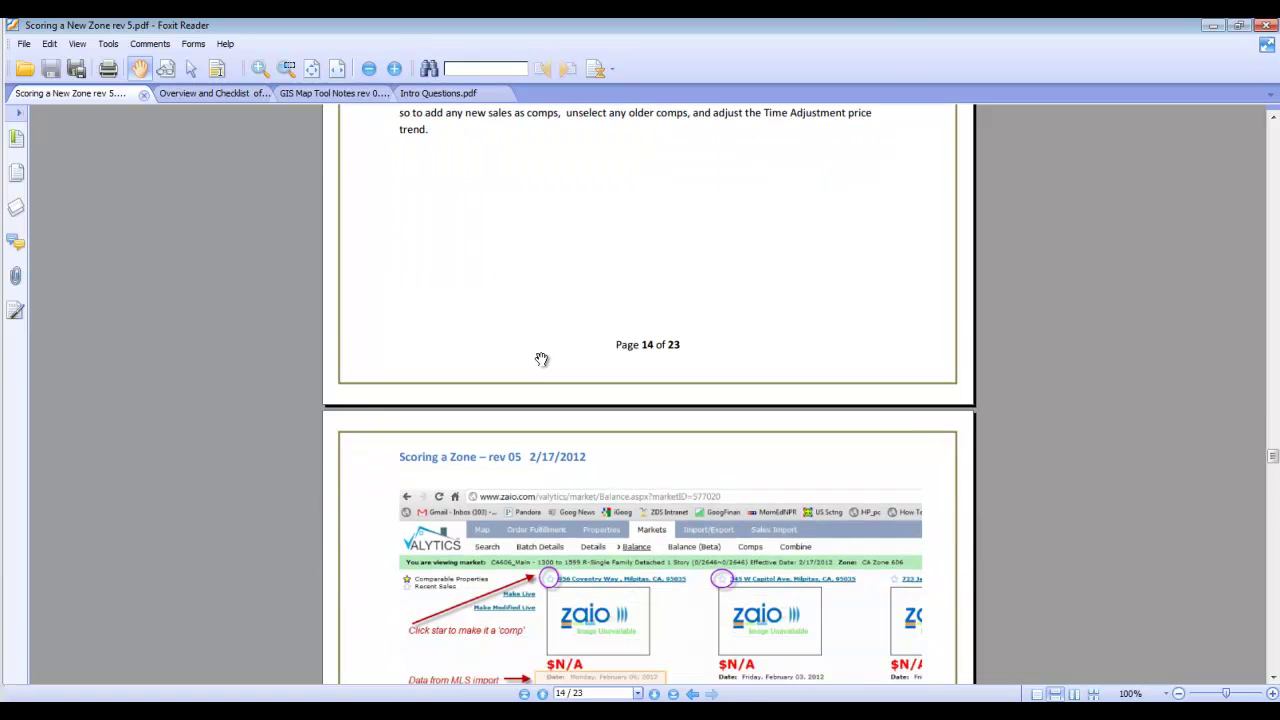